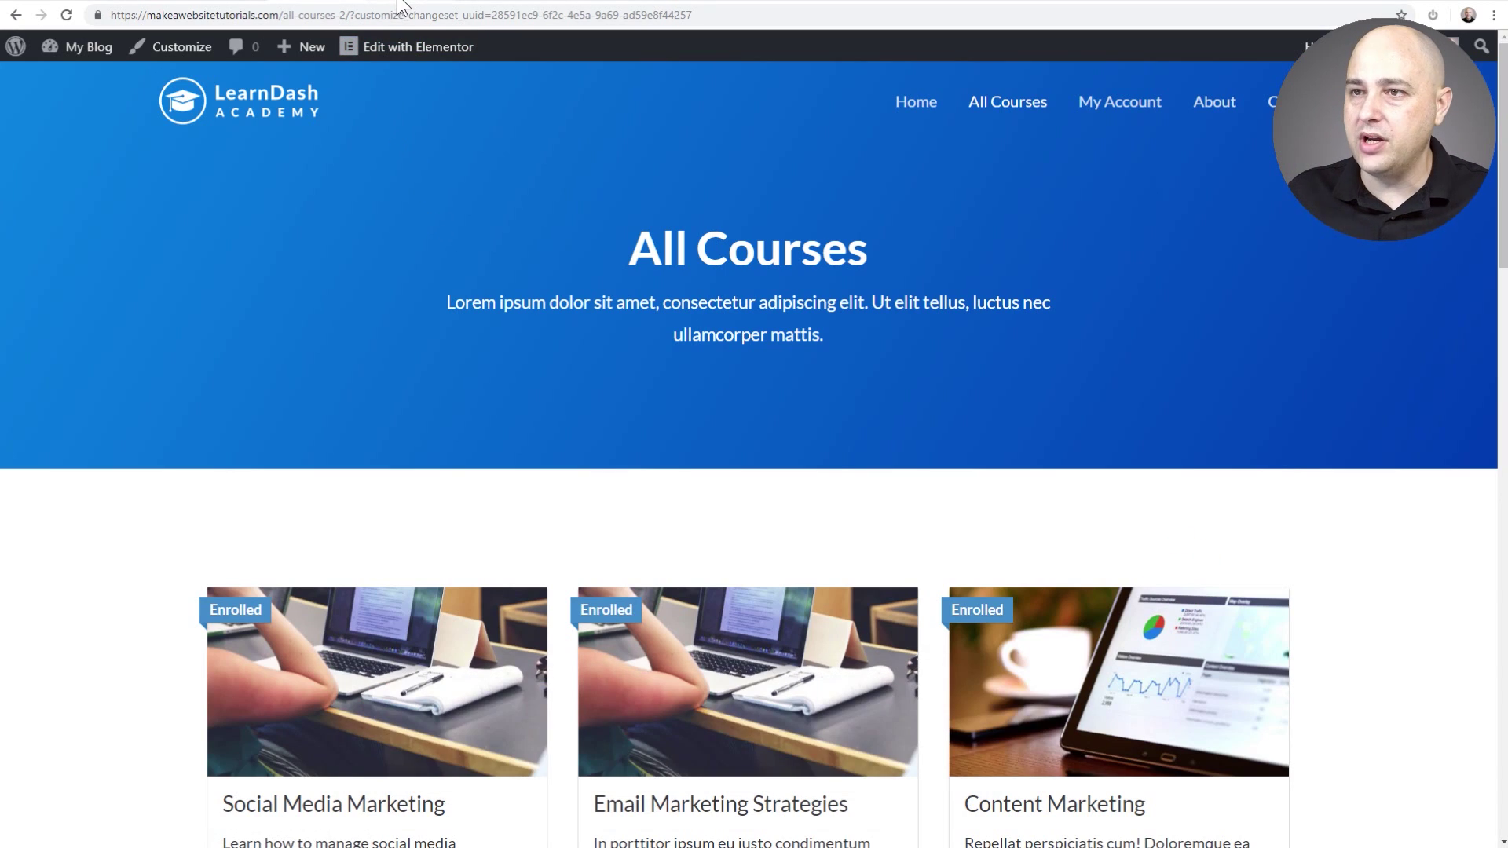
Activate the Design Upgrade for LearnDash plugin in the site's installed plugins
{"action": "left_click", "coordinate": [565, 5]}
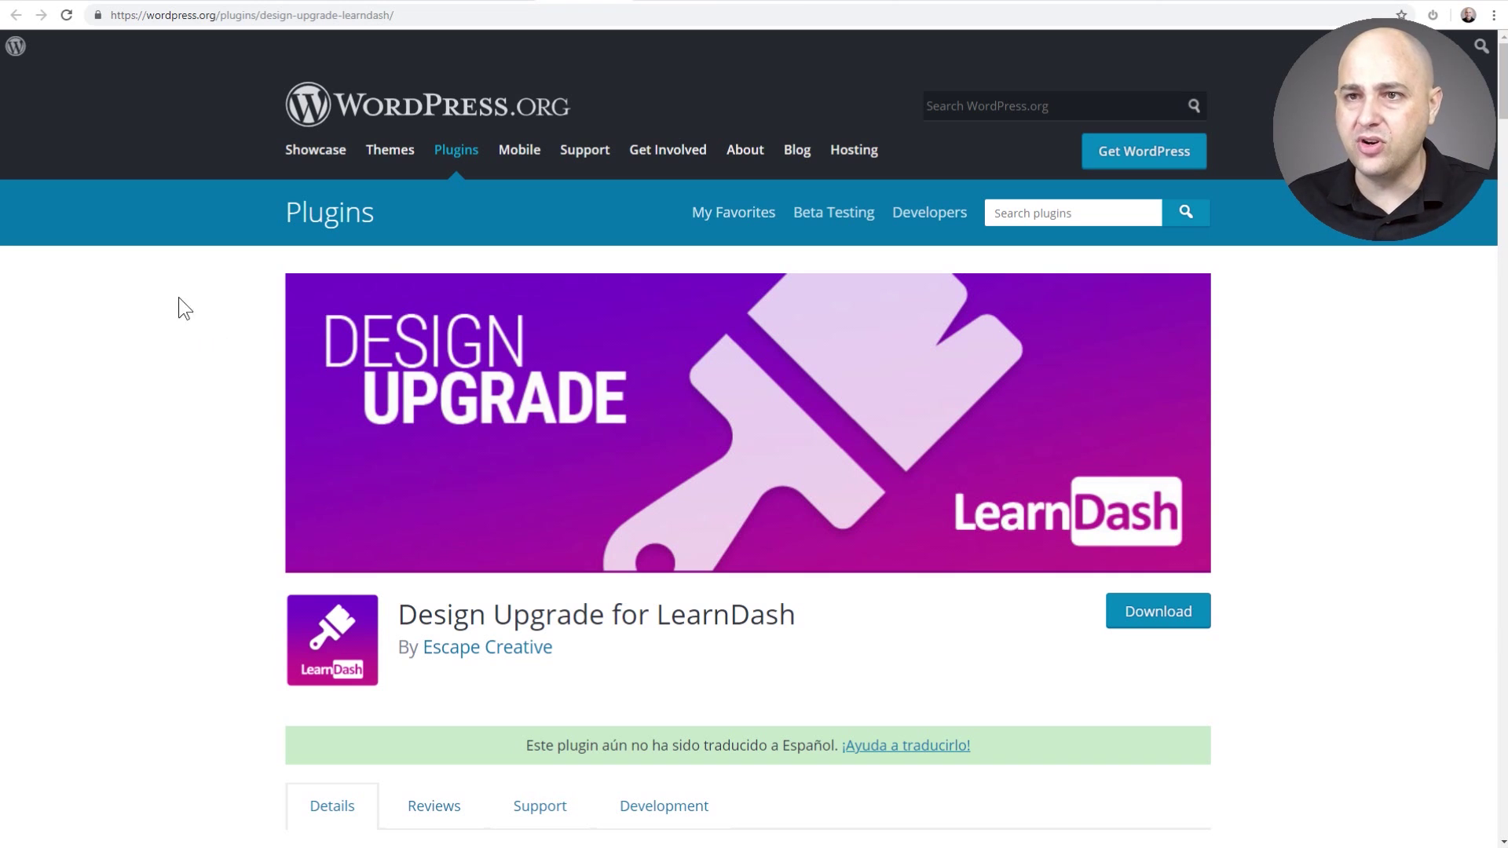
{"action": "left_click", "coordinate": [136, 1]}
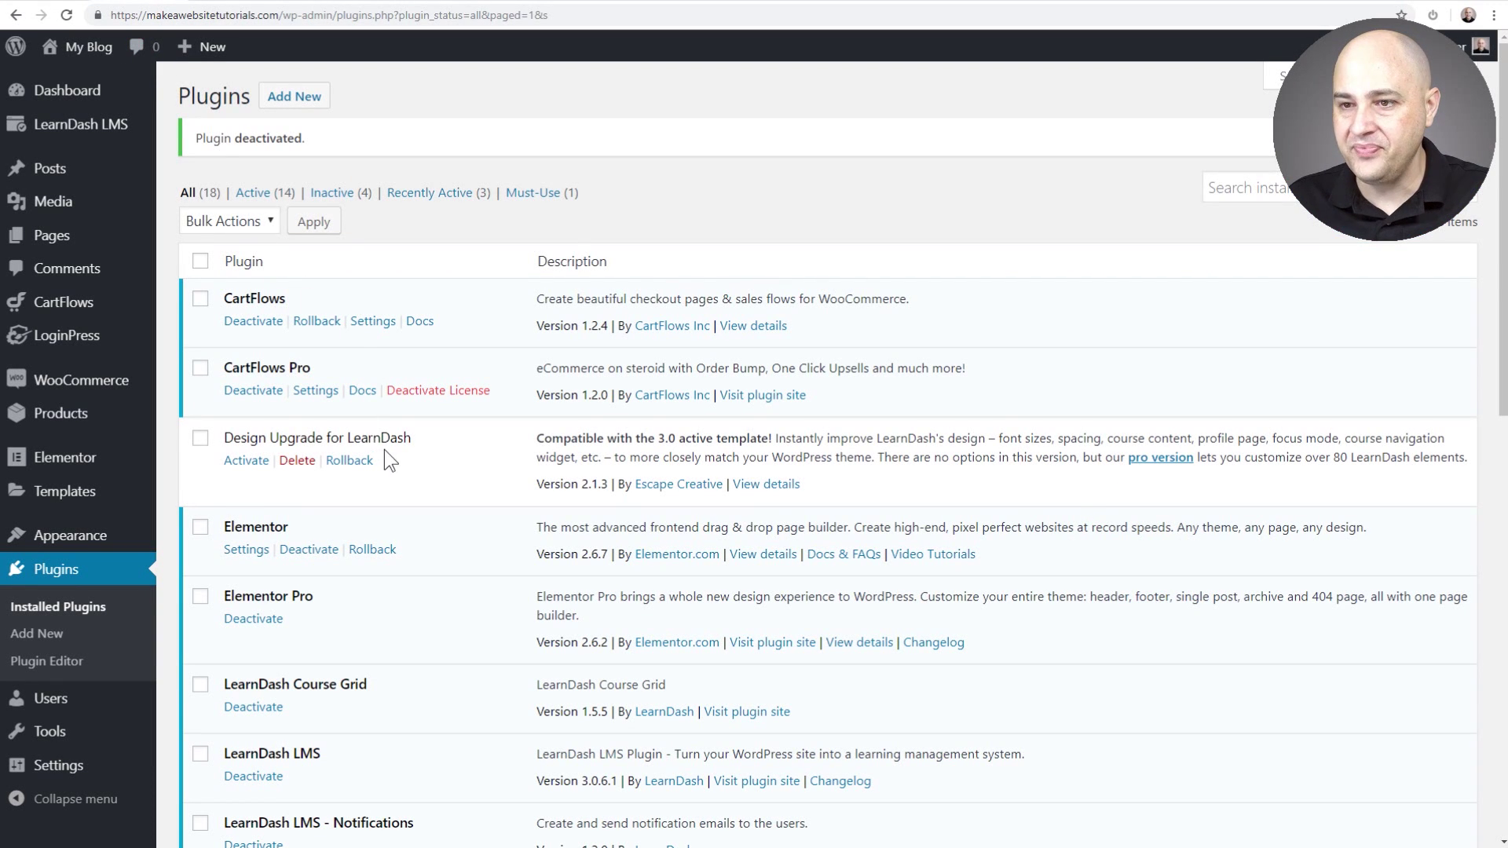
{"action": "left_click_drag", "start_coordinate": [241, 437], "coordinate": [410, 438]}
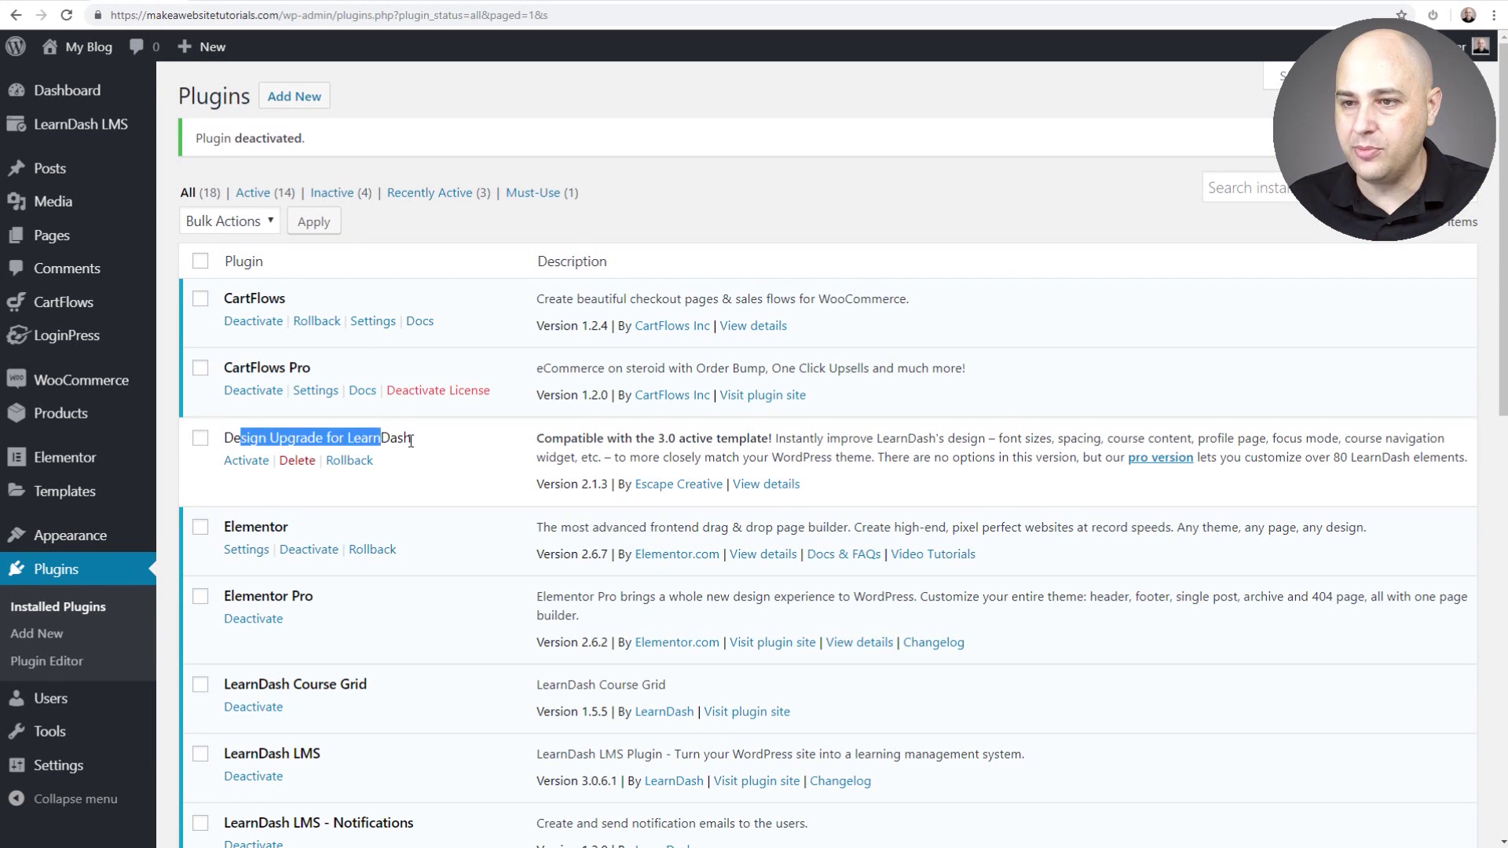
{"action": "left_click", "coordinate": [250, 460]}
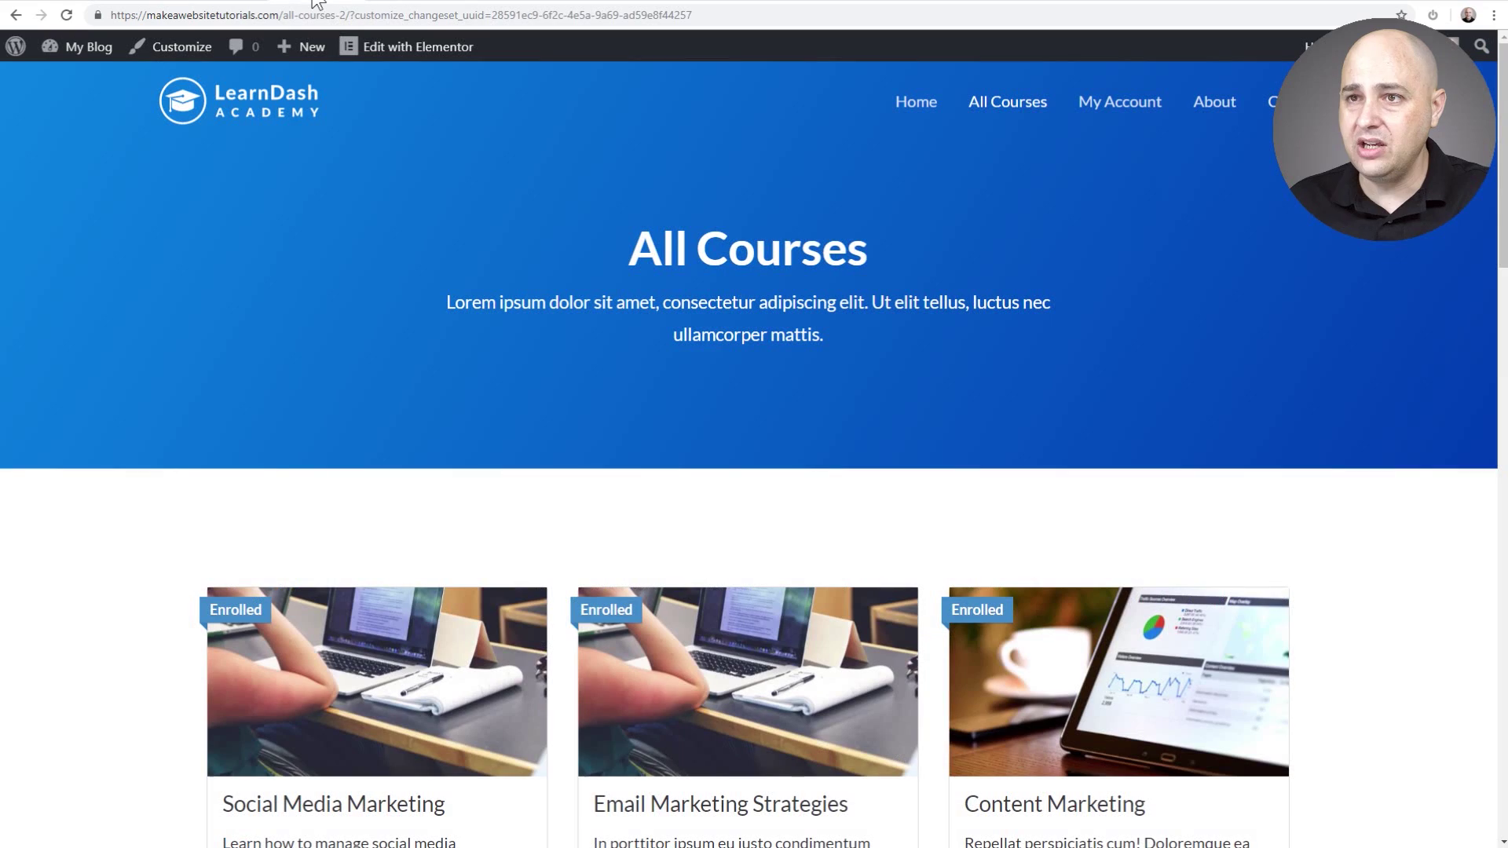
Examine the course grid on the All Courses page before and after reloading it with the design plugin active
{"action": "scroll", "coordinate": [380, 209], "scroll_direction": "down", "scroll_amount": 6}
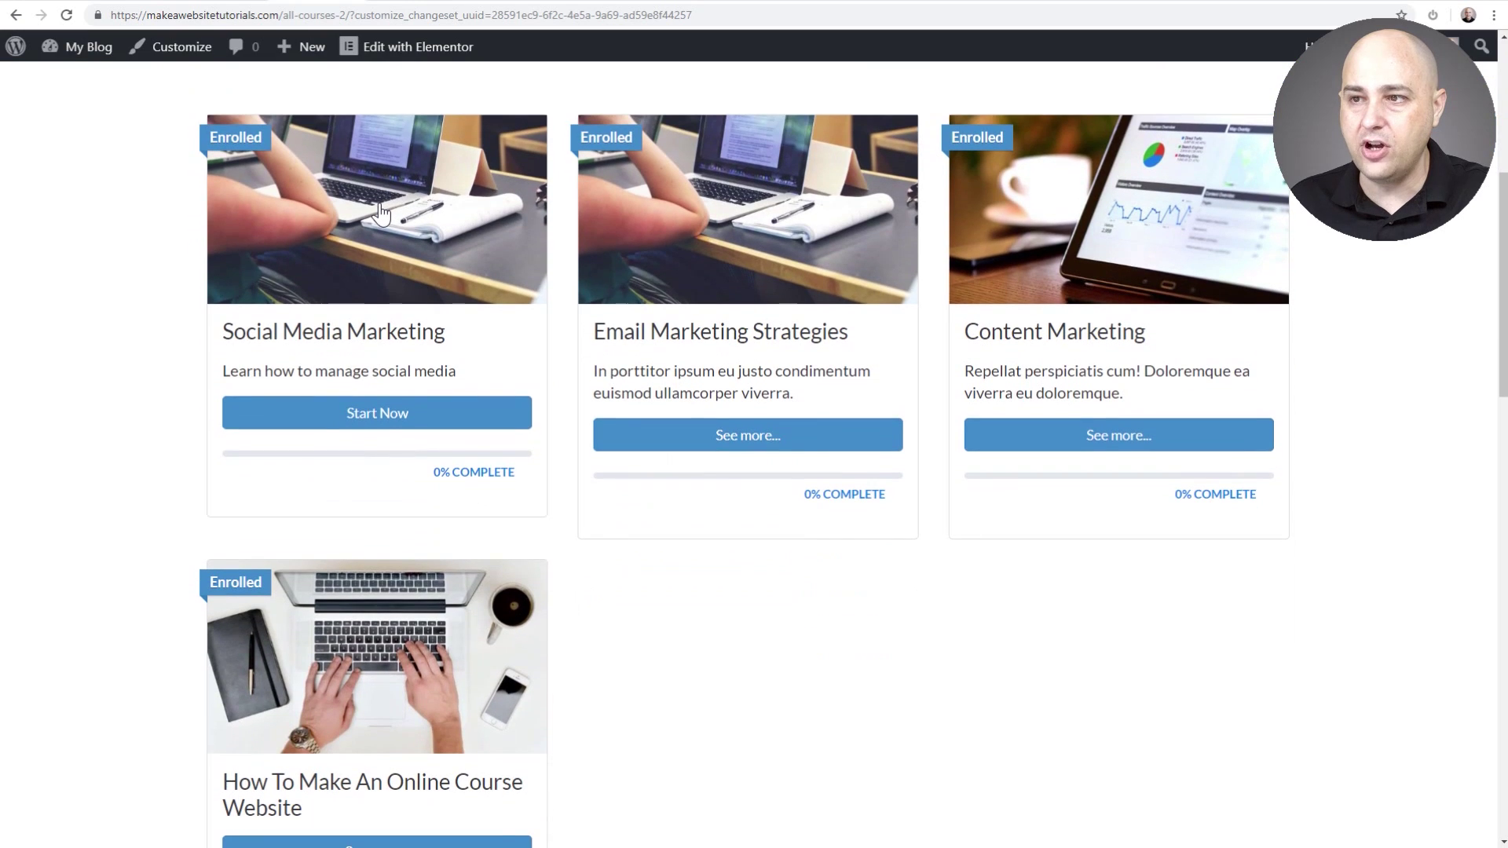
{"action": "left_click", "coordinate": [304, 22]}
{"action": "key", "text": "Return"}
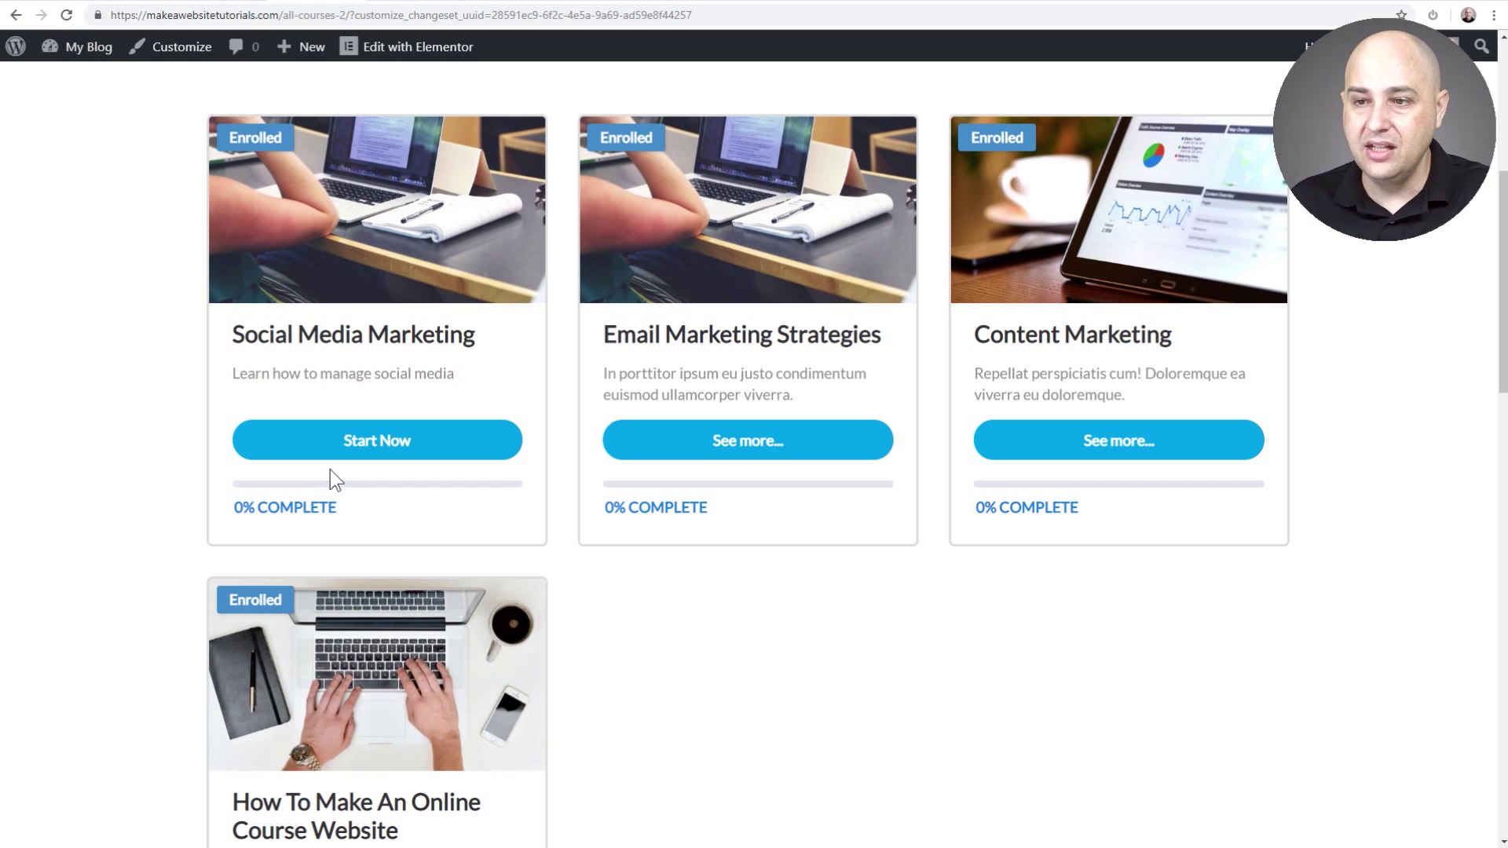
{"action": "scroll", "coordinate": [314, 440], "scroll_direction": "up", "scroll_amount": 5}
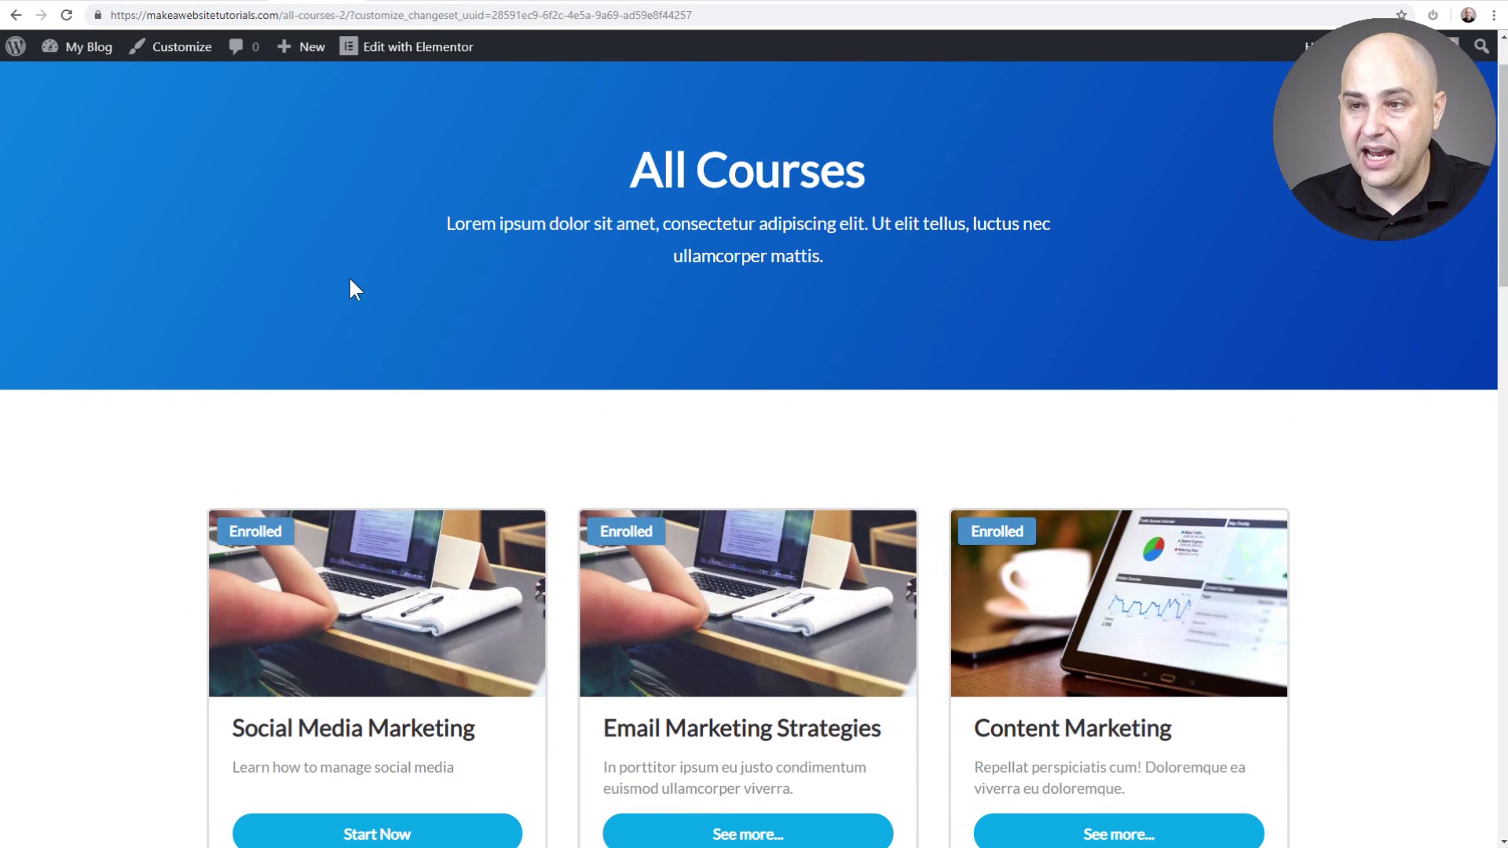
Reload the Social Media Marketing course page and the Adding Lessons Is Easy lesson page to compare their styling with the plugin active
{"action": "left_click", "coordinate": [399, 1]}
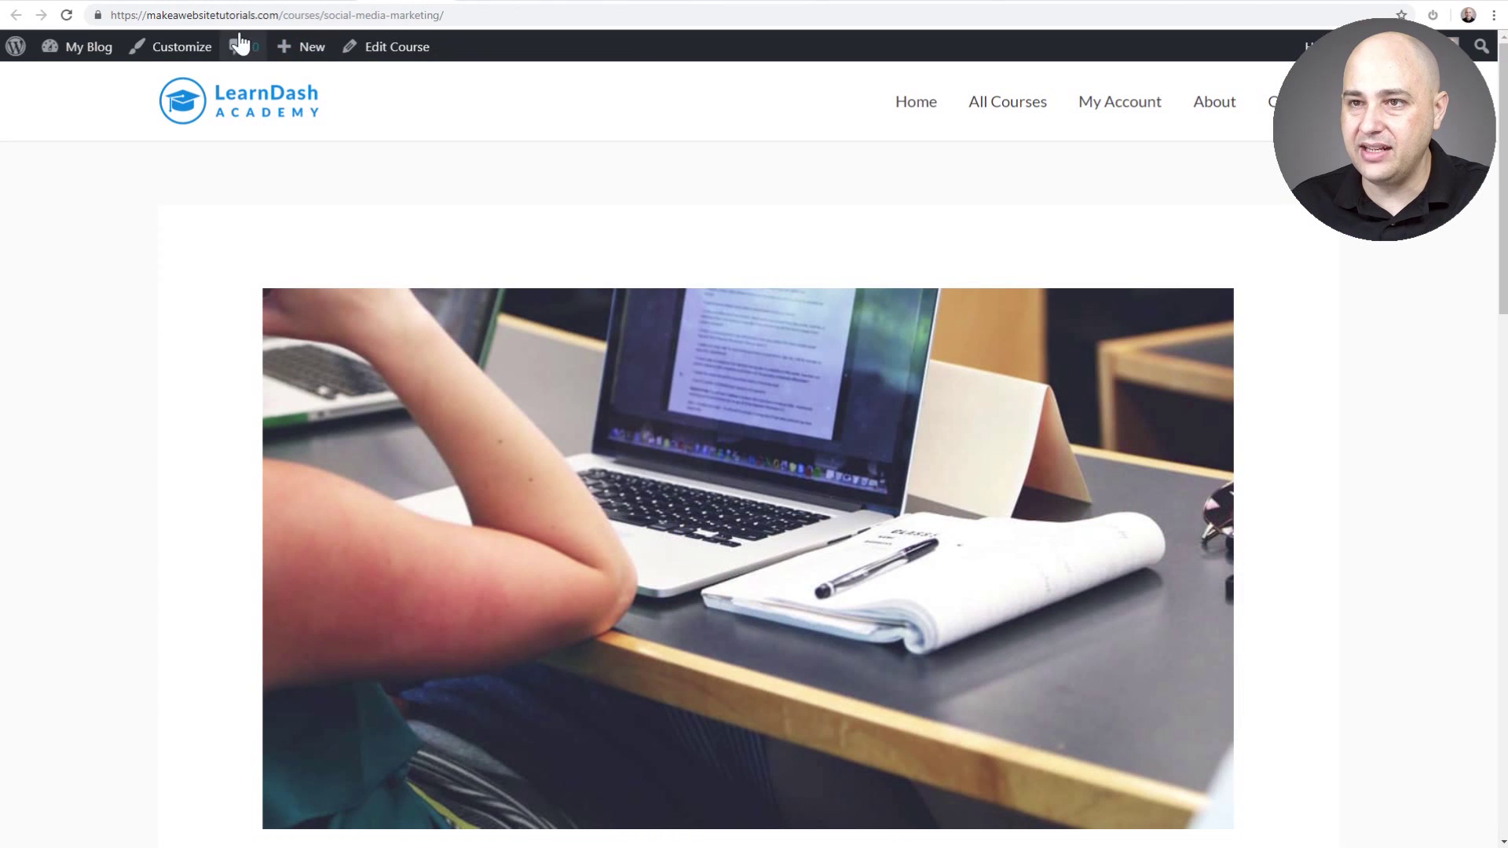
{"action": "scroll", "coordinate": [222, 326], "scroll_direction": "down", "scroll_amount": 13}
{"action": "scroll", "coordinate": [221, 326], "scroll_direction": "down", "scroll_amount": 3}
{"action": "scroll", "coordinate": [222, 327], "scroll_direction": "up", "scroll_amount": 18}
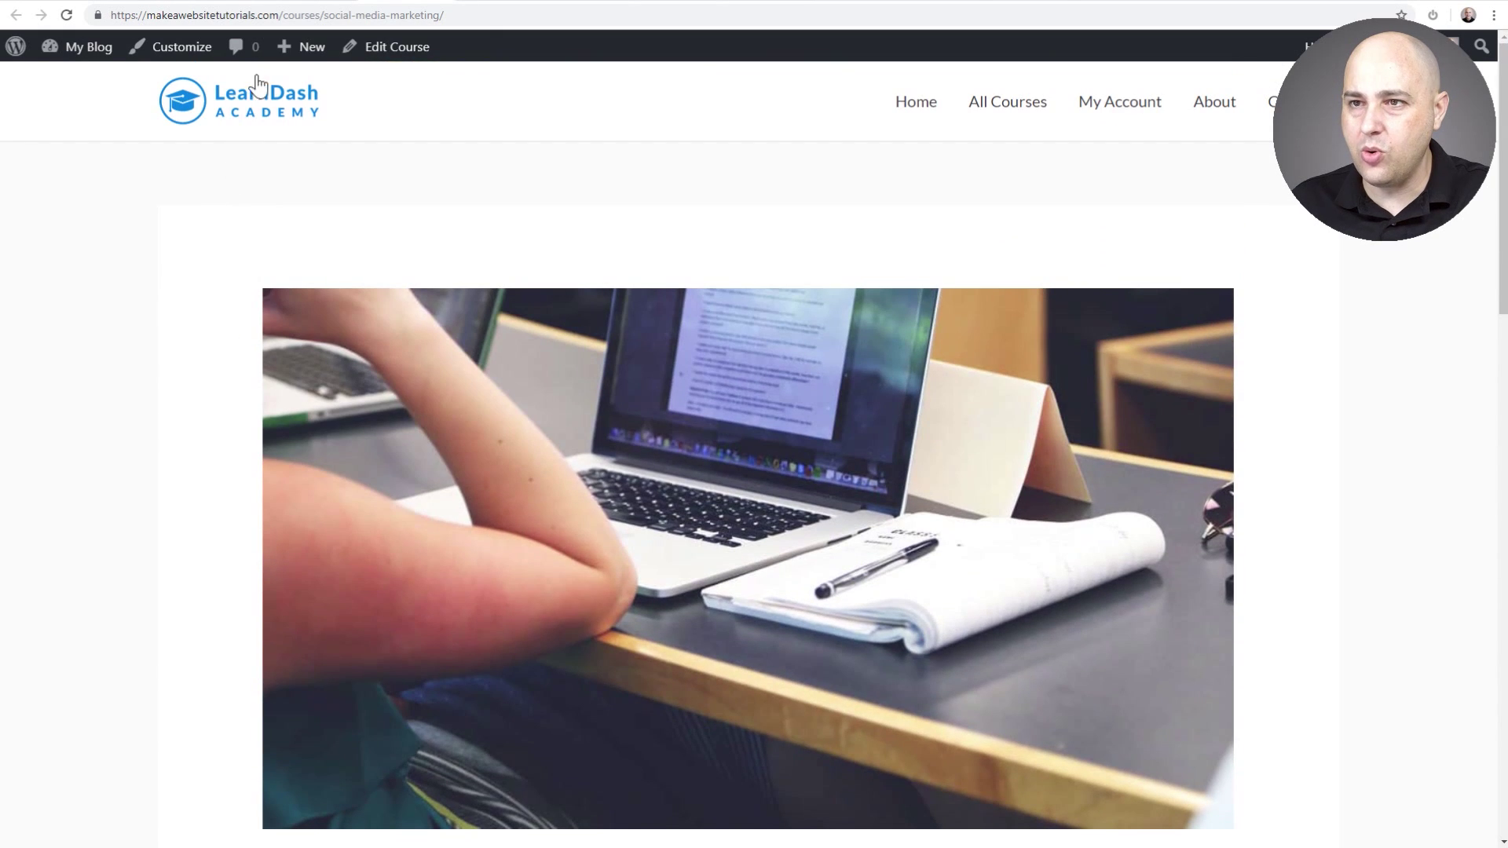
{"action": "left_click", "coordinate": [309, 17]}
{"action": "key", "text": "Return"}
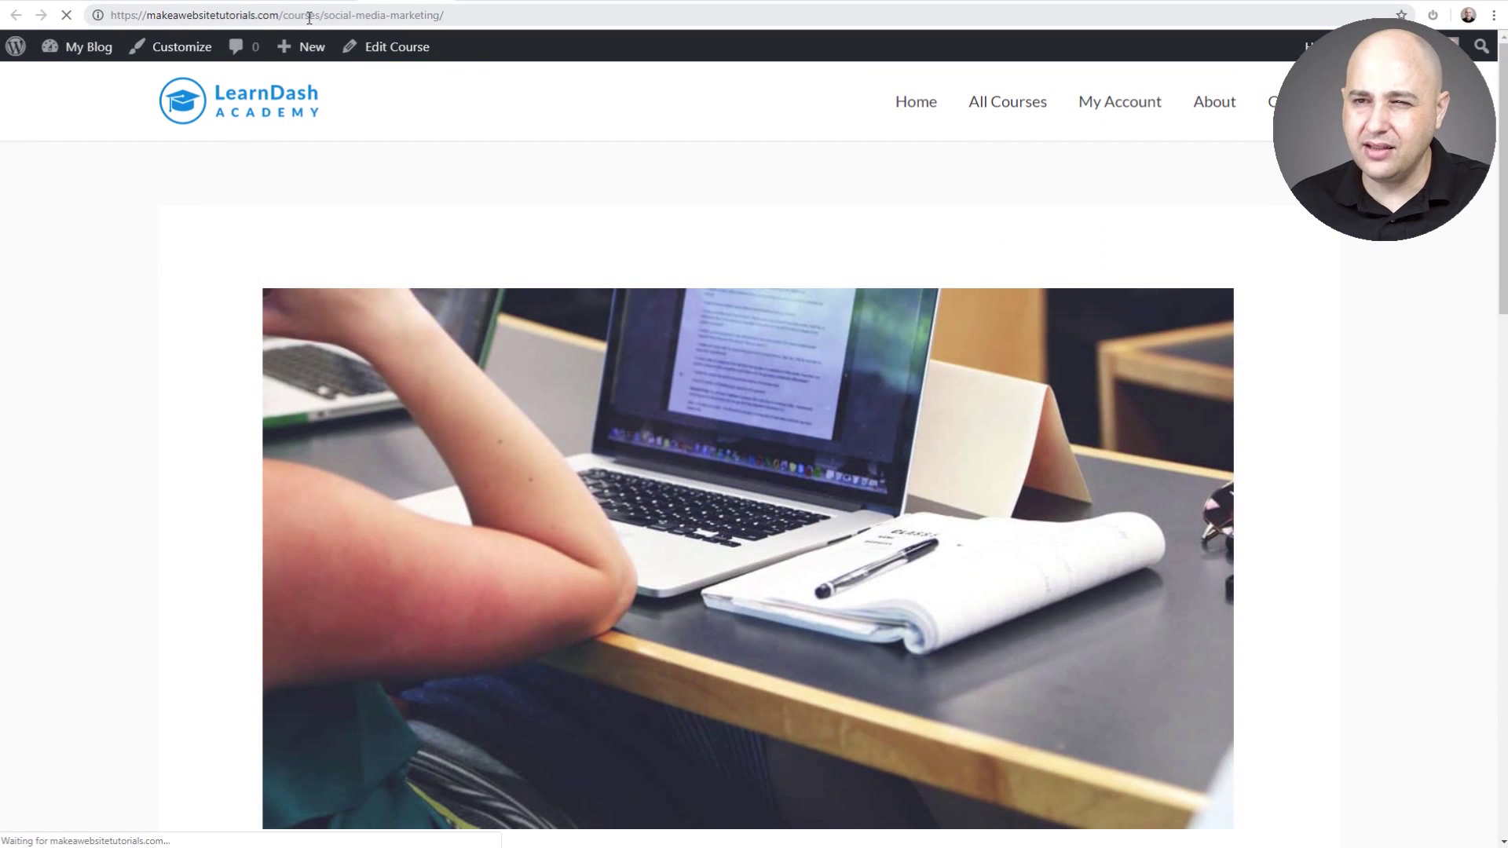
{"action": "scroll", "coordinate": [215, 278], "scroll_direction": "down", "scroll_amount": 12}
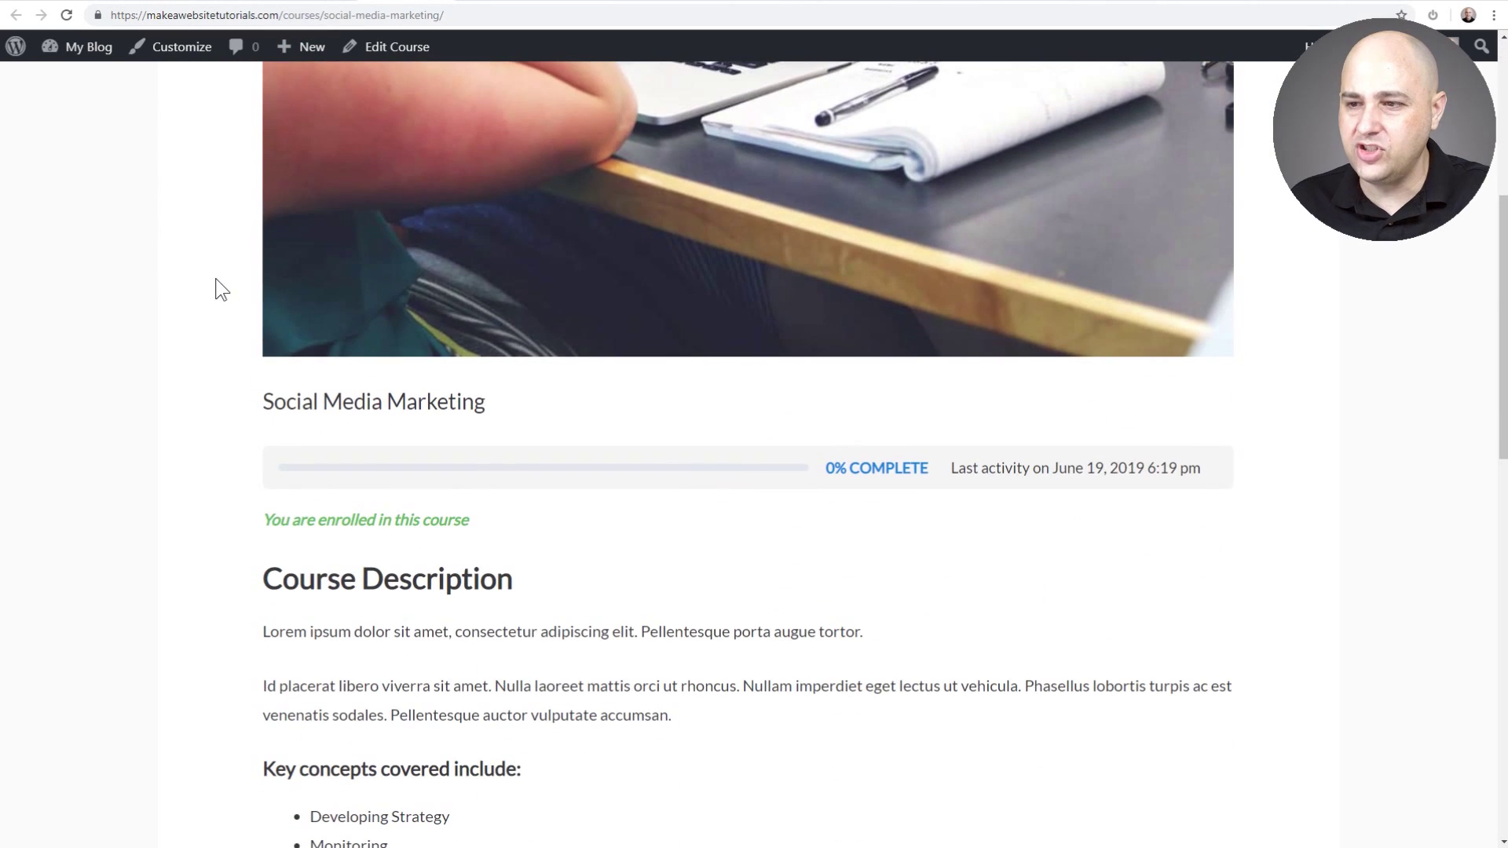
{"action": "scroll", "coordinate": [215, 278], "scroll_direction": "down", "scroll_amount": 10}
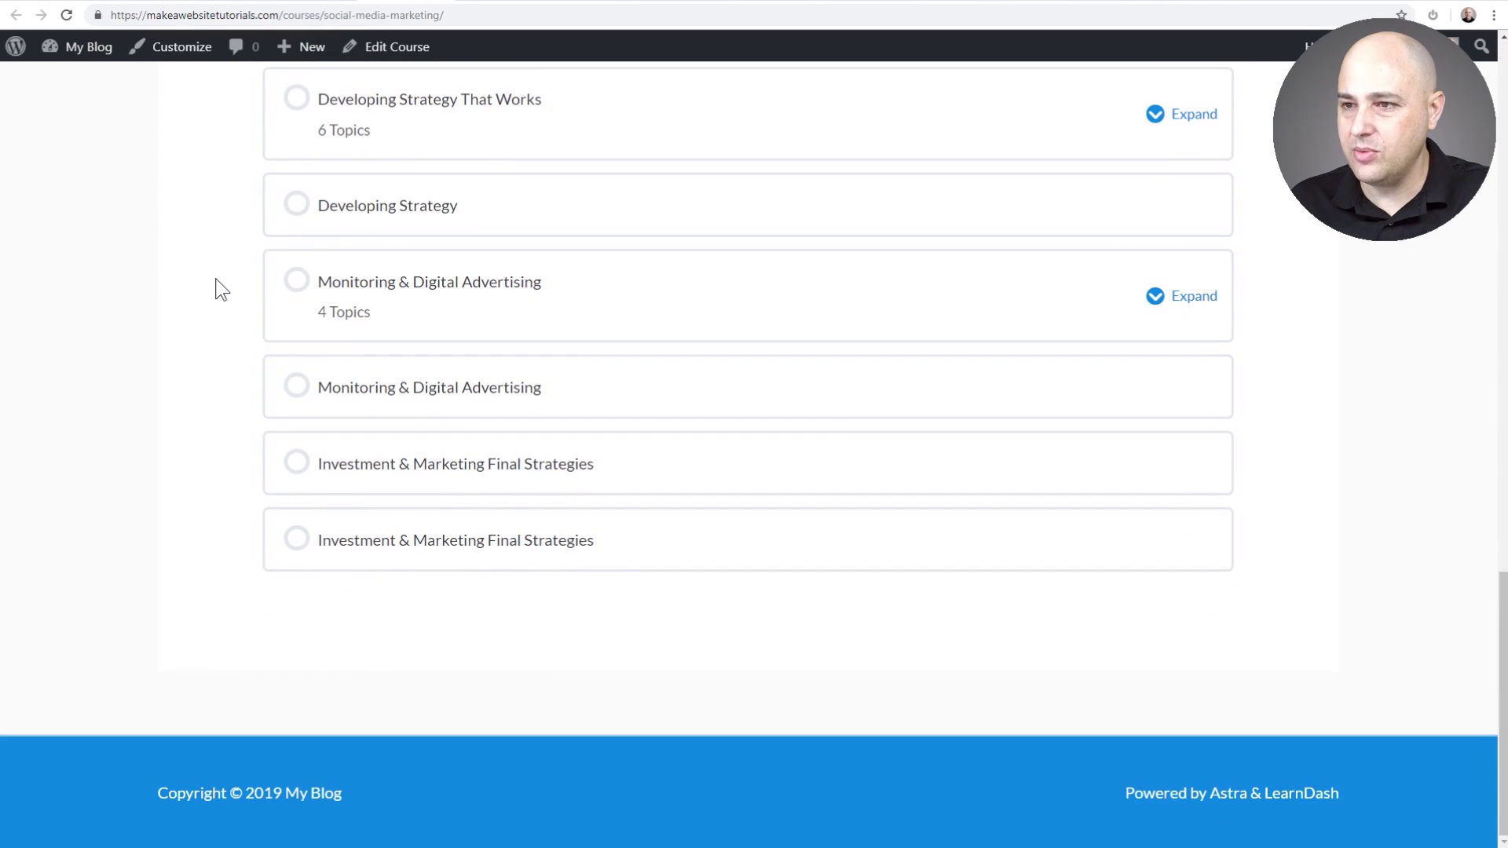
{"action": "scroll", "coordinate": [216, 278], "scroll_direction": "up", "scroll_amount": 6}
{"action": "scroll", "coordinate": [215, 278], "scroll_direction": "up", "scroll_amount": 10}
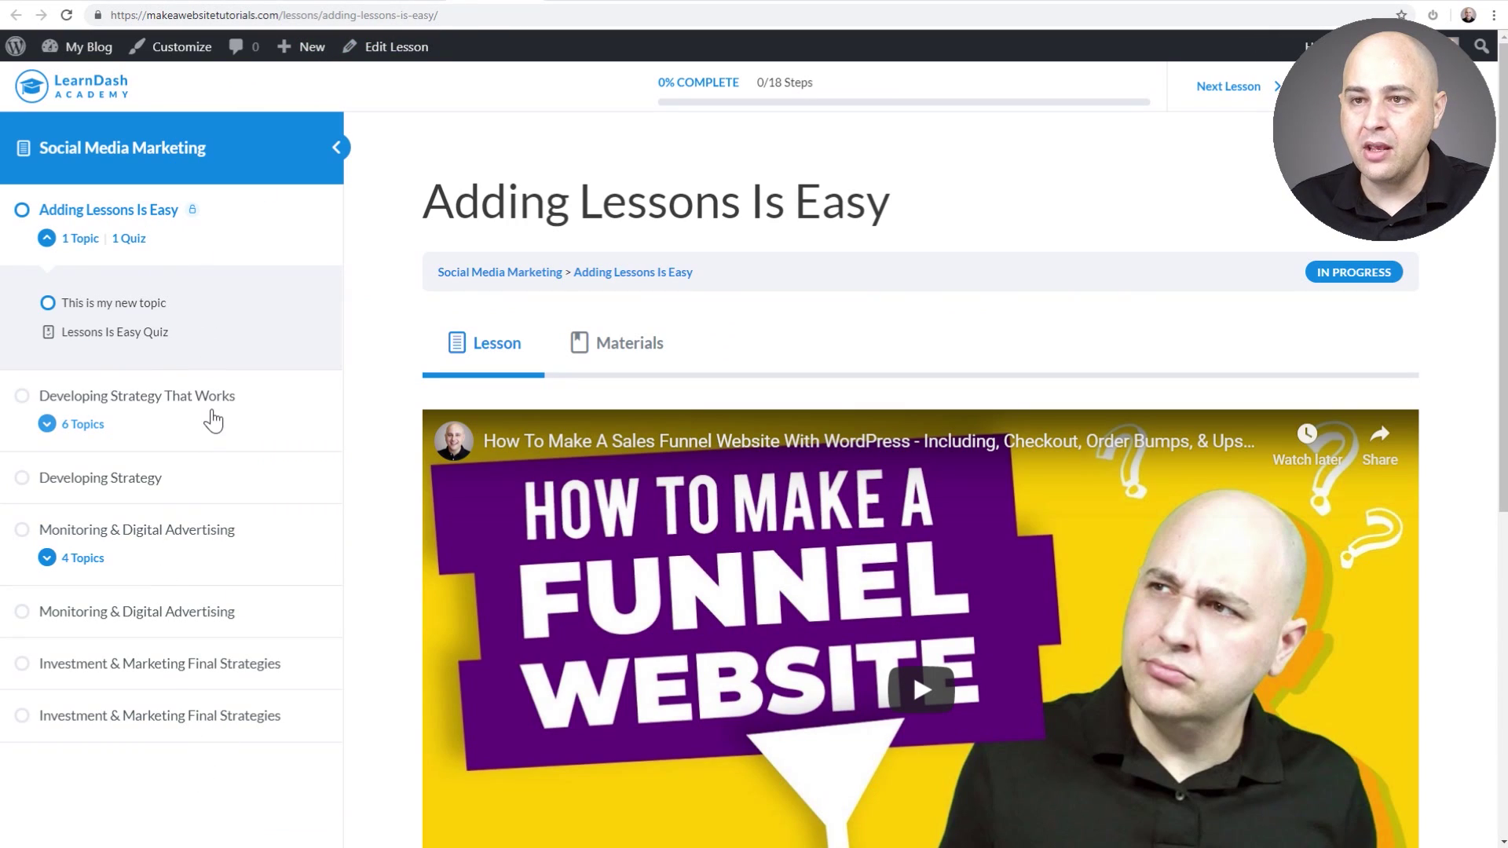
{"action": "left_click", "coordinate": [300, 15]}
{"action": "key", "text": "Return"}
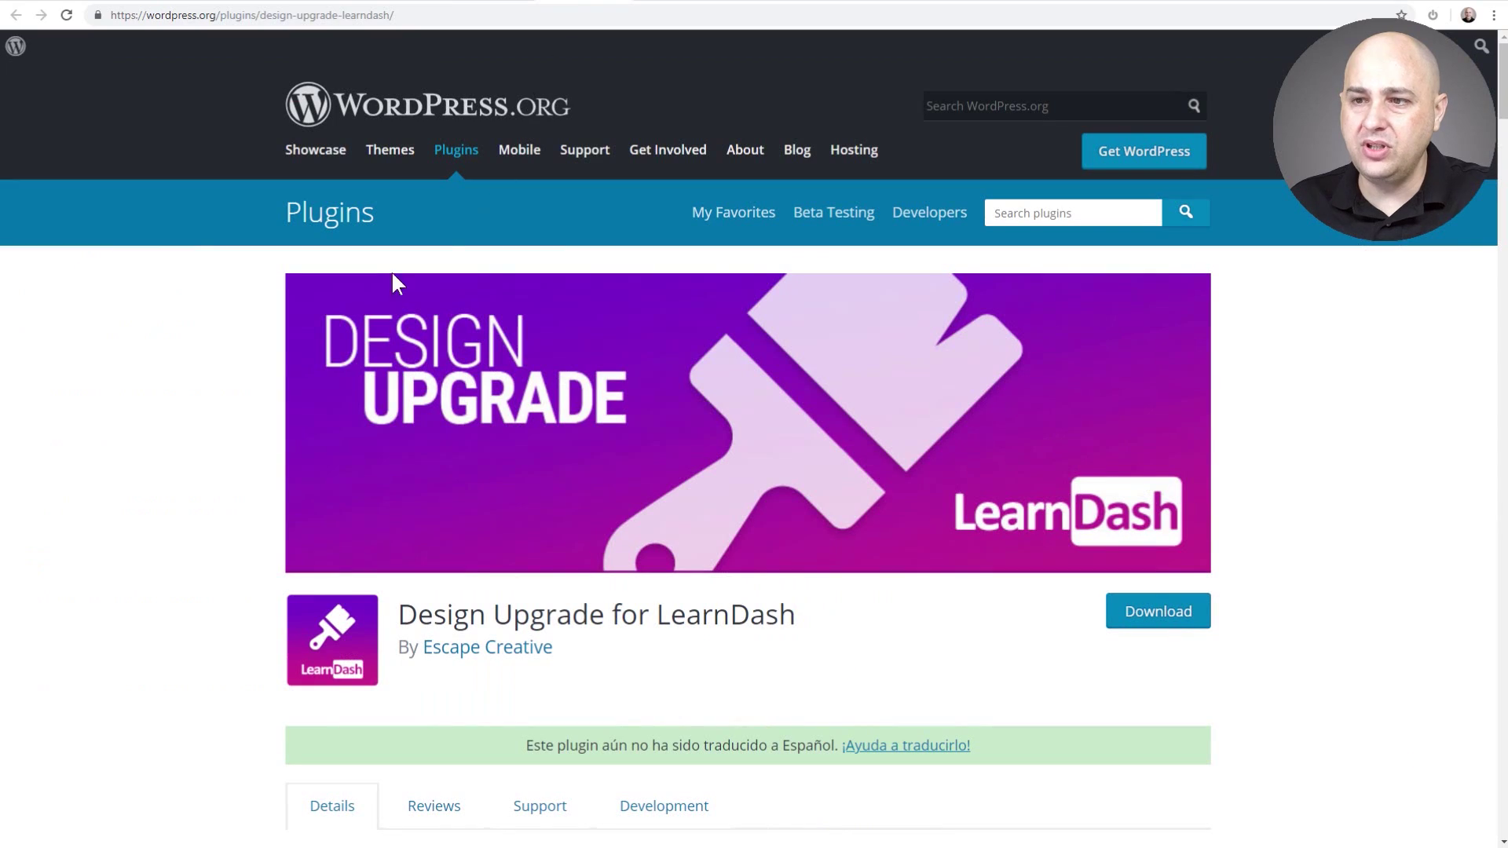
Read the description and the LearnDash 3.x and 2.x feature lists on the Design Upgrade for LearnDash plugin page at WordPress.org
{"action": "scroll", "coordinate": [333, 354], "scroll_direction": "down", "scroll_amount": 4}
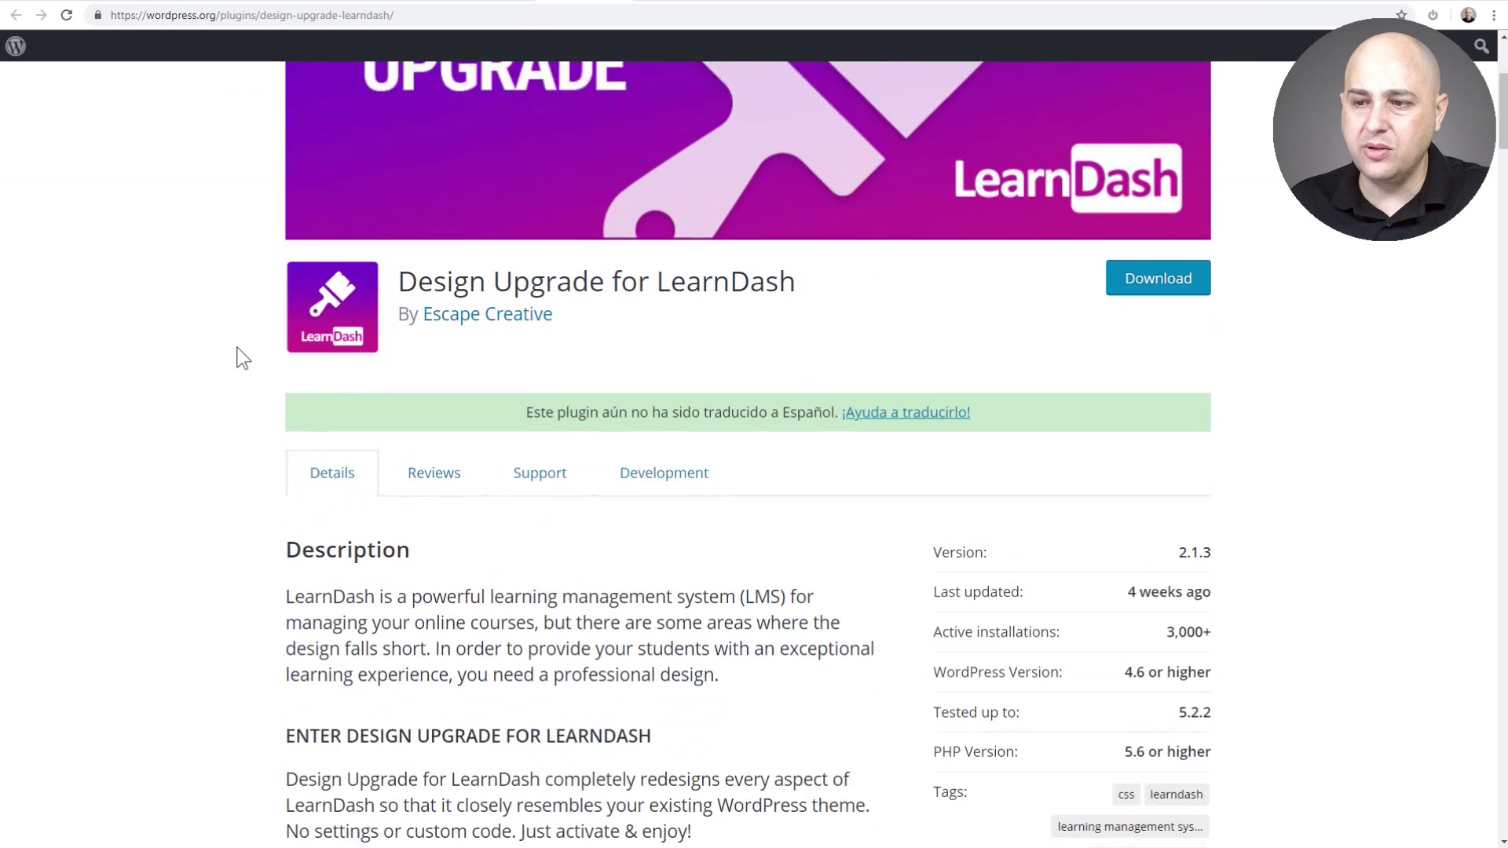
{"action": "scroll", "coordinate": [242, 358], "scroll_direction": "down", "scroll_amount": 3}
{"action": "scroll", "coordinate": [242, 358], "scroll_direction": "down", "scroll_amount": 4}
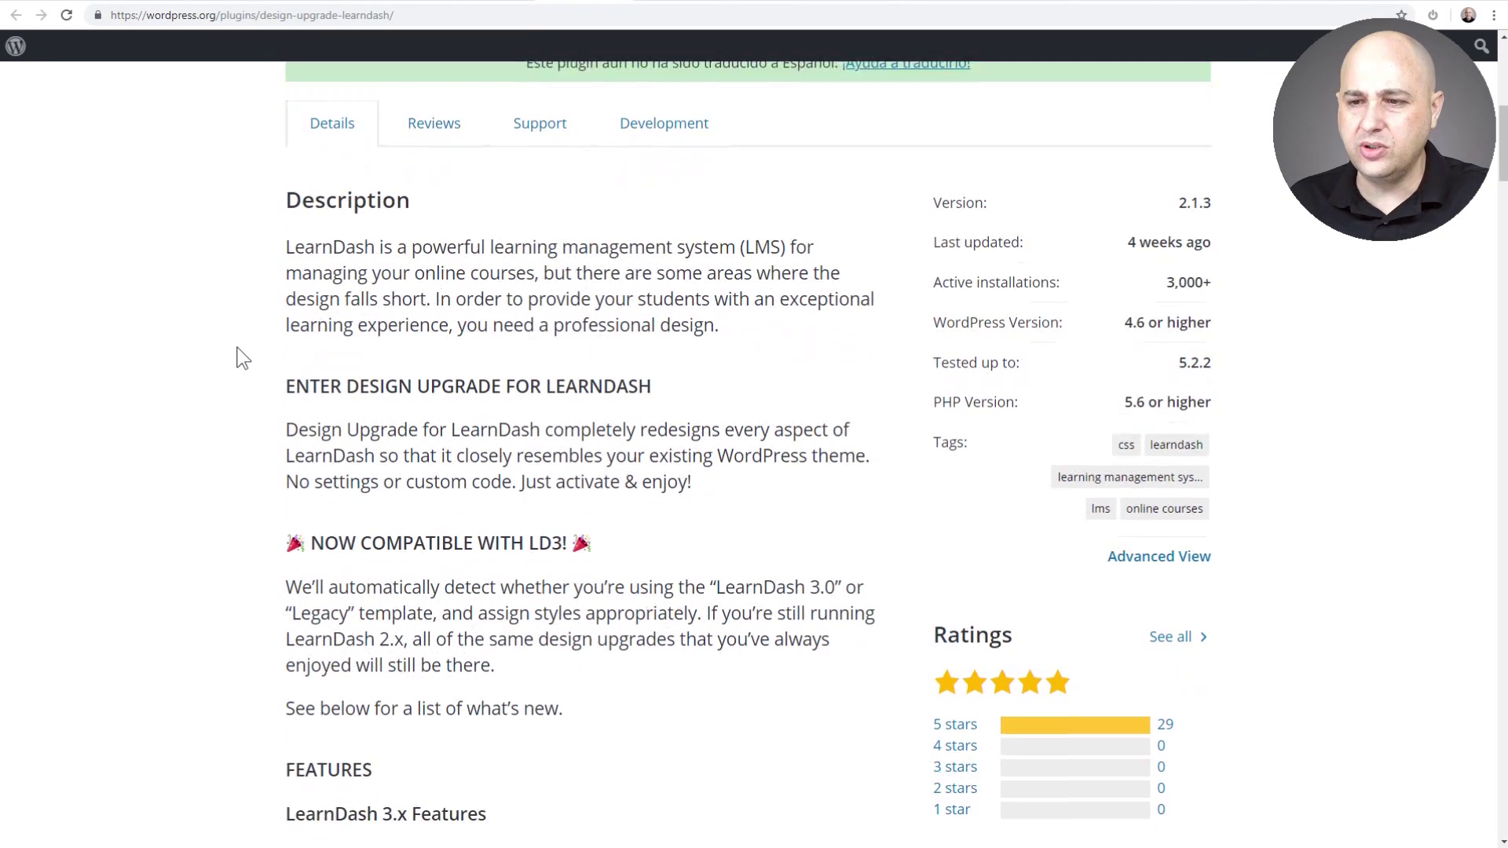
{"action": "scroll", "coordinate": [242, 358], "scroll_direction": "down", "scroll_amount": 5}
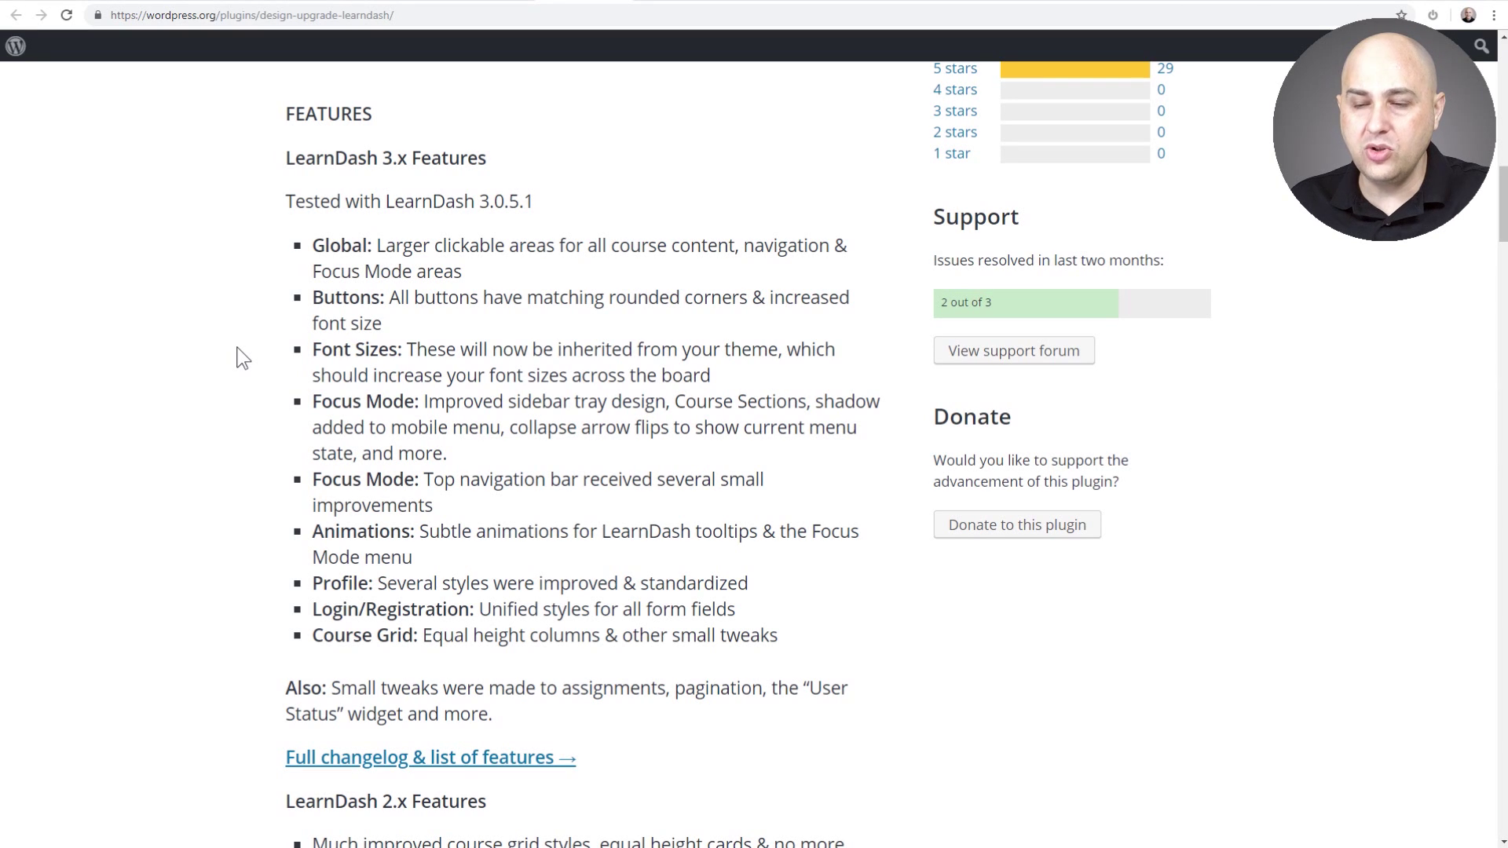
{"action": "scroll", "coordinate": [242, 358], "scroll_direction": "down", "scroll_amount": 6}
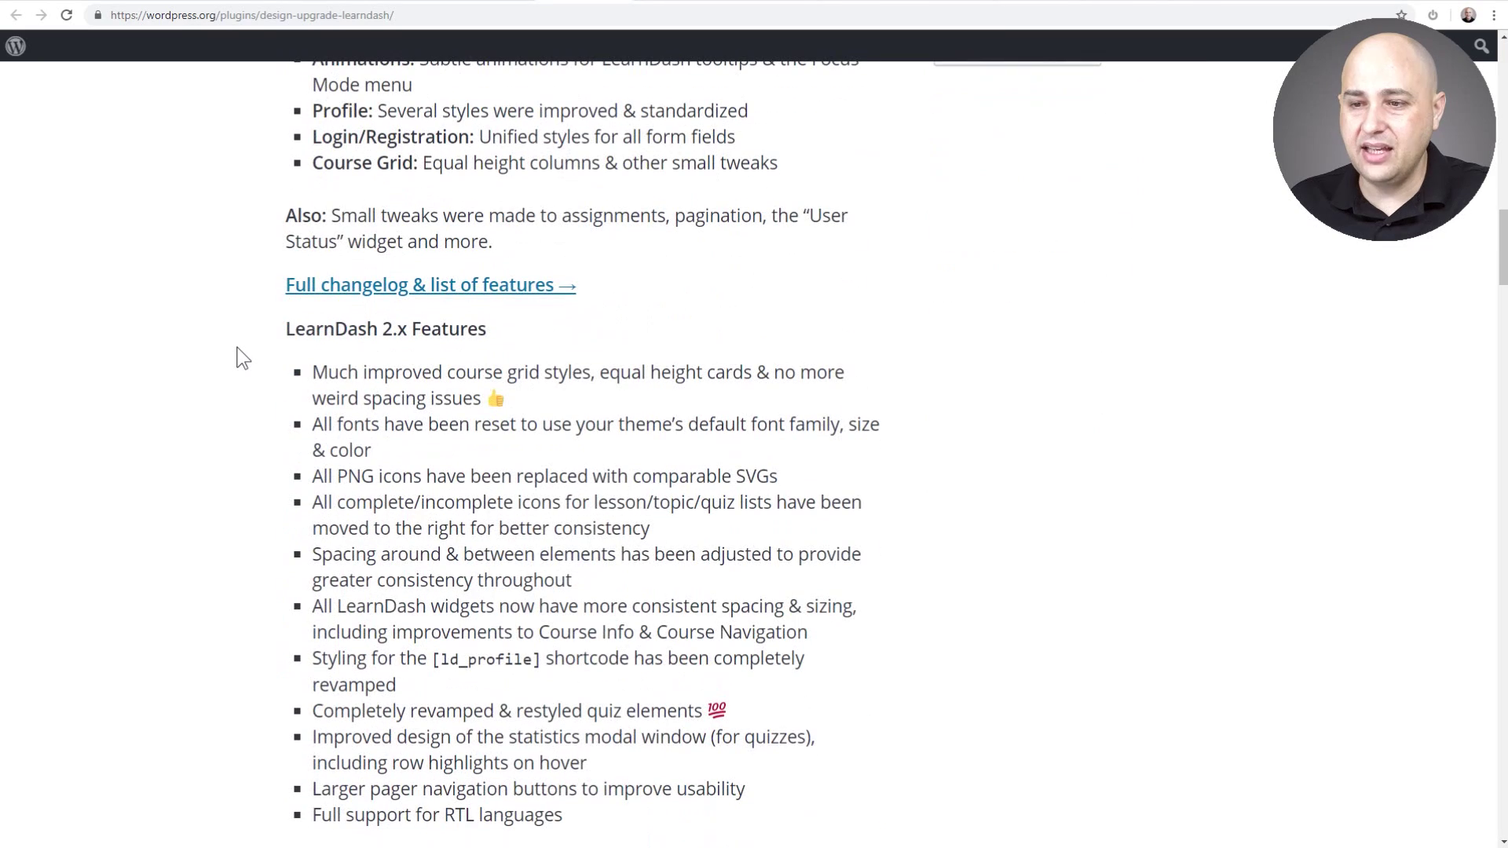
{"action": "scroll", "coordinate": [242, 358], "scroll_direction": "up", "scroll_amount": 15}
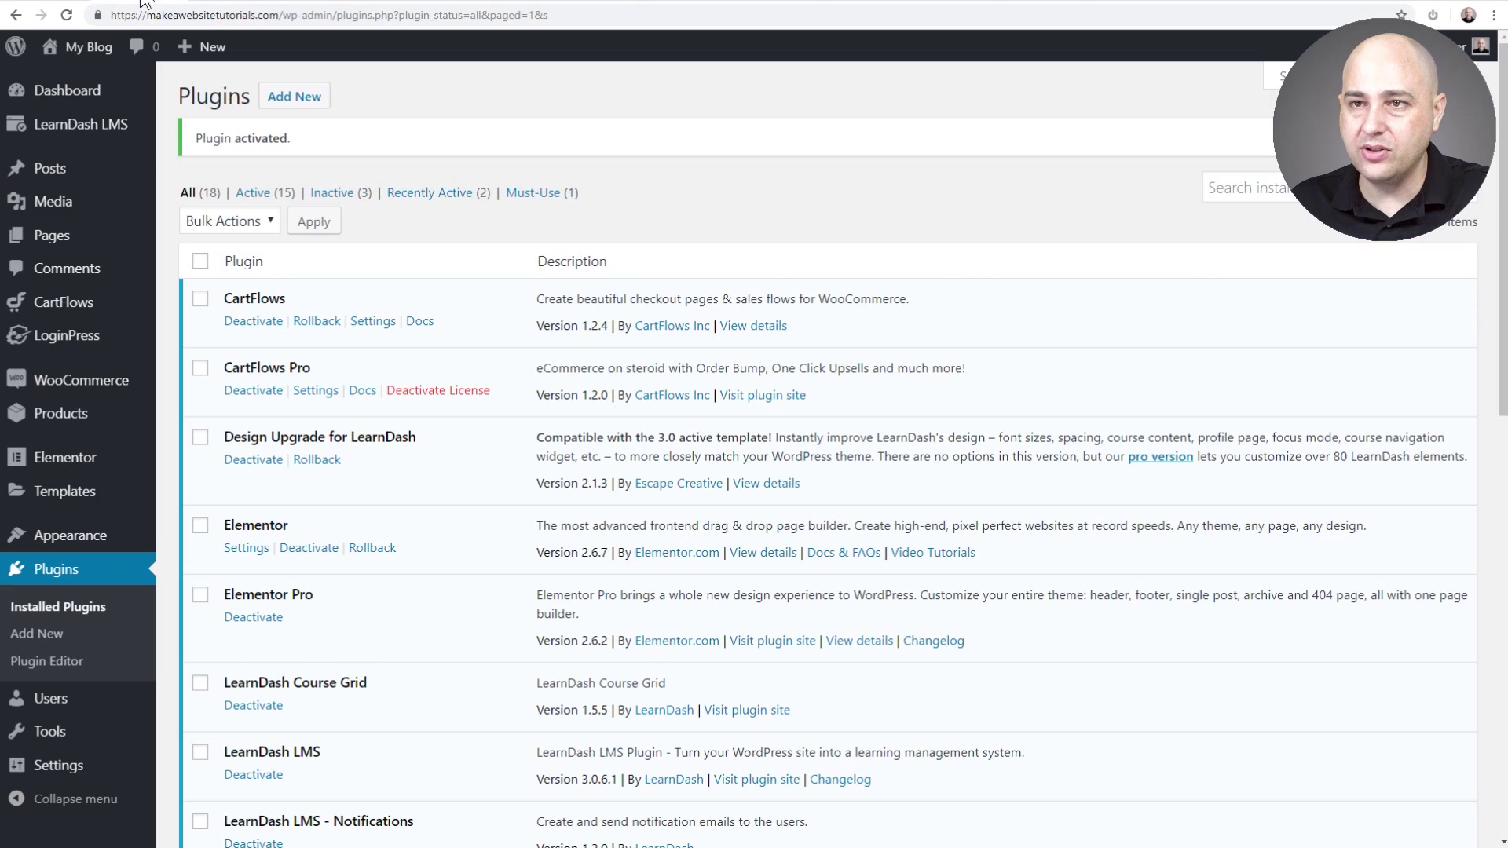
Deactivate the Design Upgrade for LearnDash plugin and reload the All Courses page to check its course grid
{"action": "left_click", "coordinate": [253, 460]}
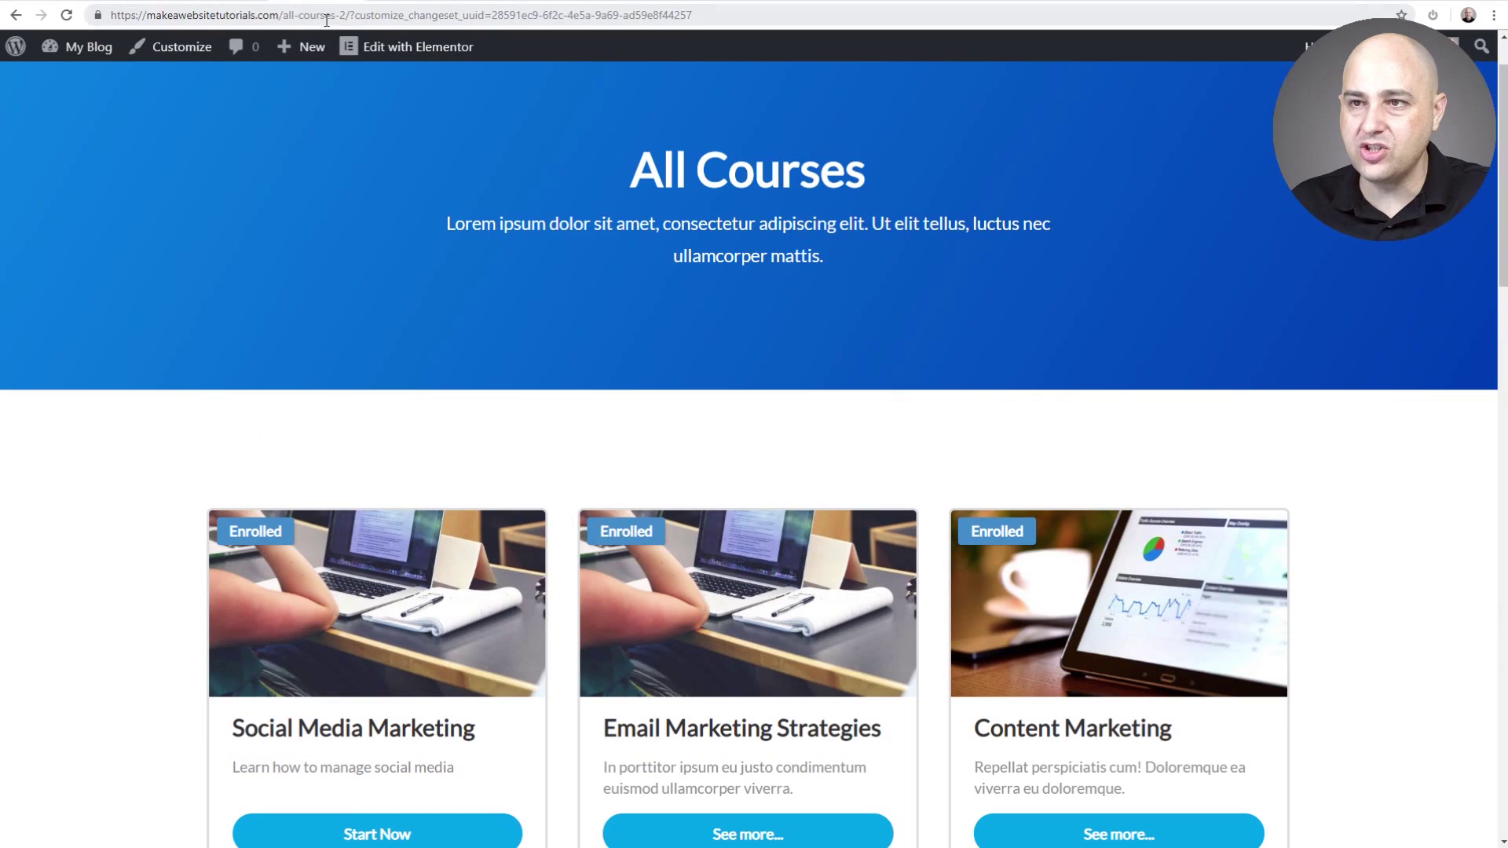
{"action": "scroll", "coordinate": [308, 201], "scroll_direction": "down", "scroll_amount": 2}
{"action": "scroll", "coordinate": [308, 206], "scroll_direction": "down", "scroll_amount": 3}
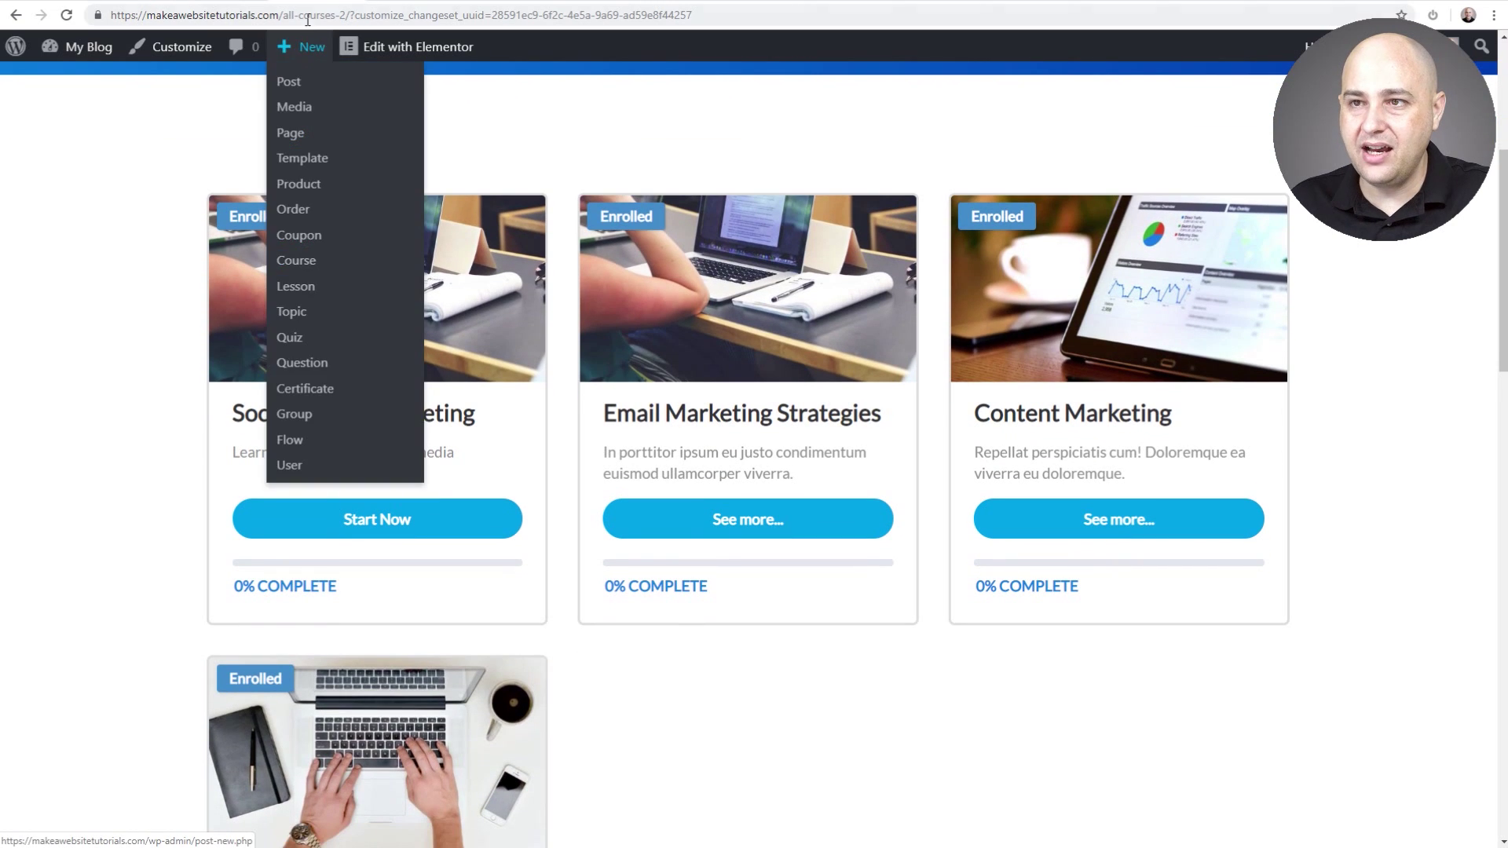
{"action": "left_click", "coordinate": [305, 46]}
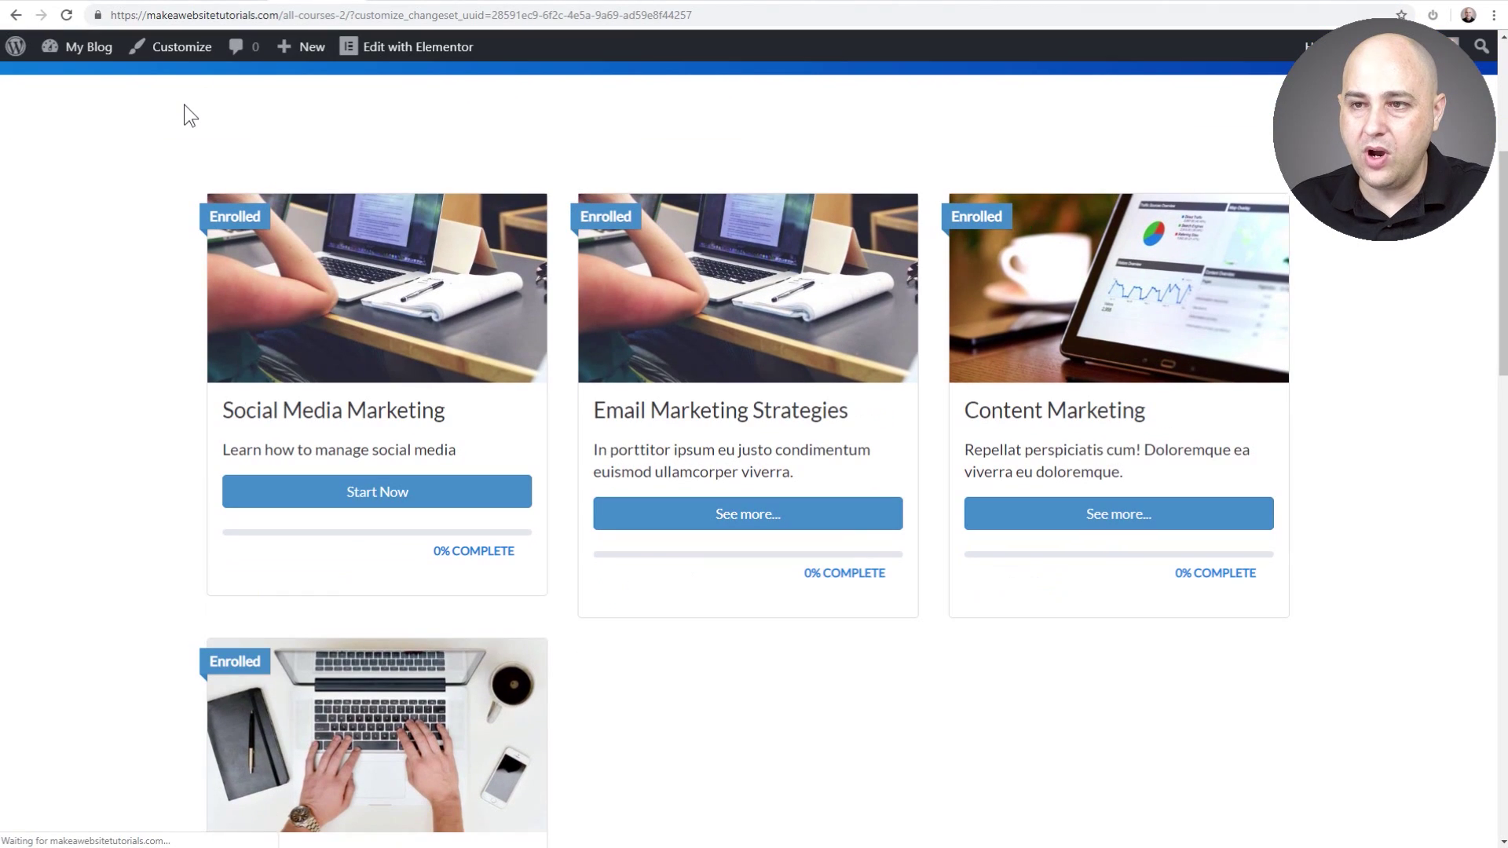
Reload the Social Media Marketing course page and the Adding Lessons Is Easy lesson page with the design plugin deactivated
{"action": "left_click", "coordinate": [382, 260]}
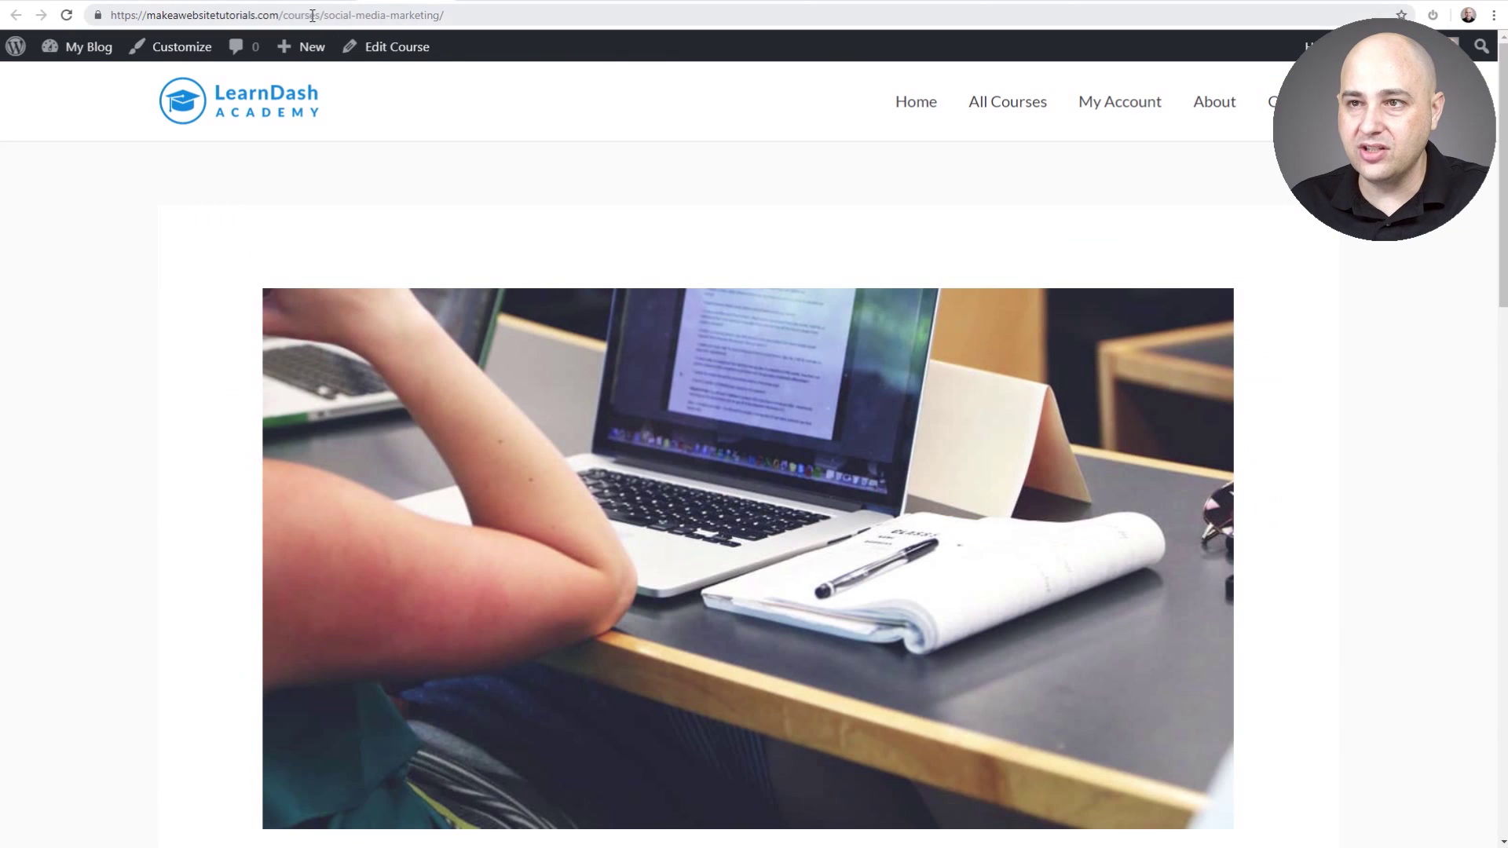
{"action": "left_click", "coordinate": [312, 15]}
{"action": "key", "text": "Return"}
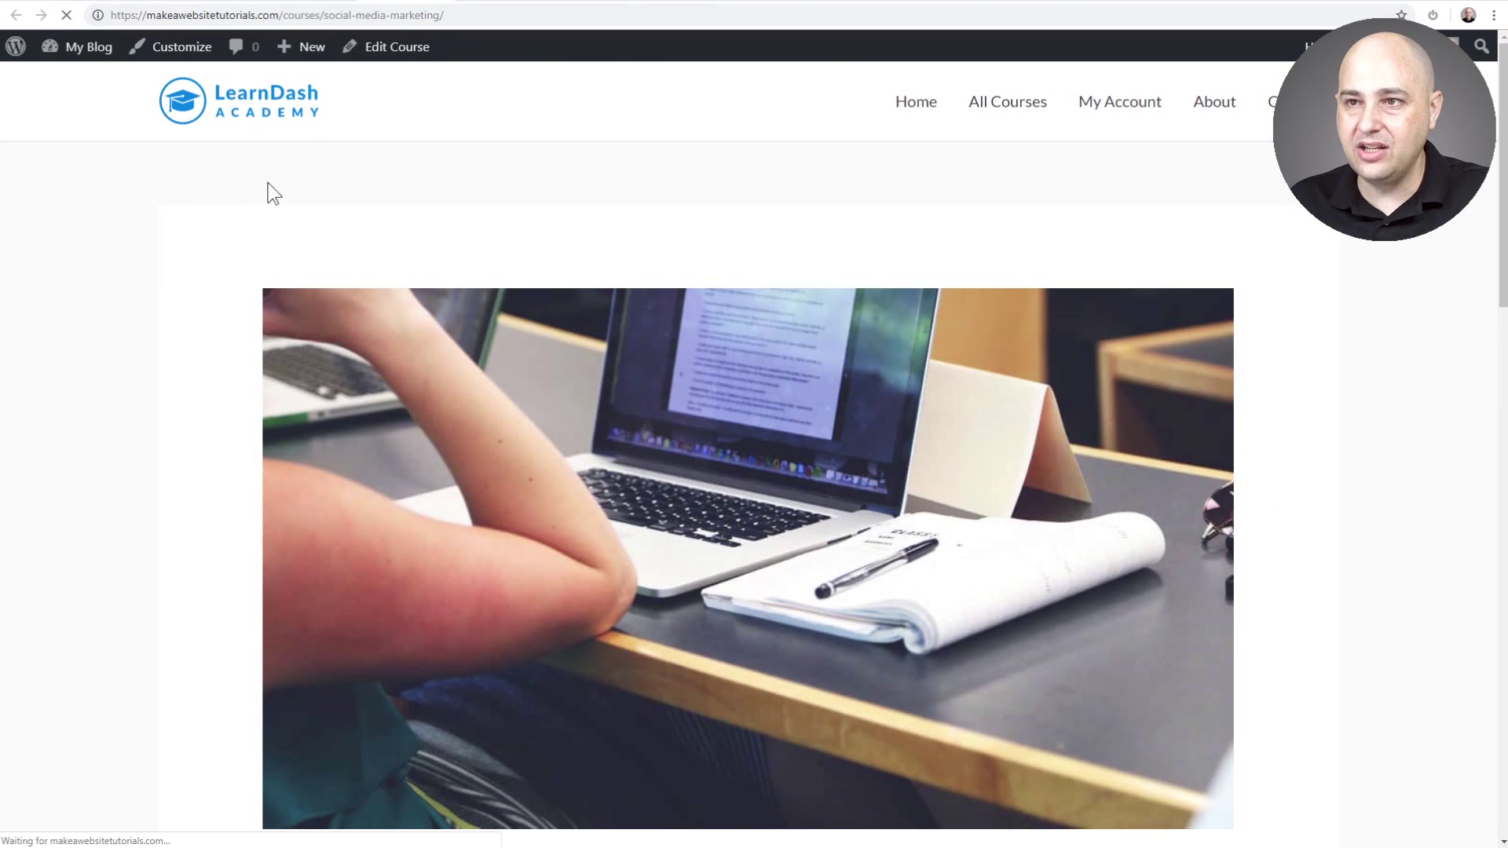
{"action": "left_click", "coordinate": [469, 3]}
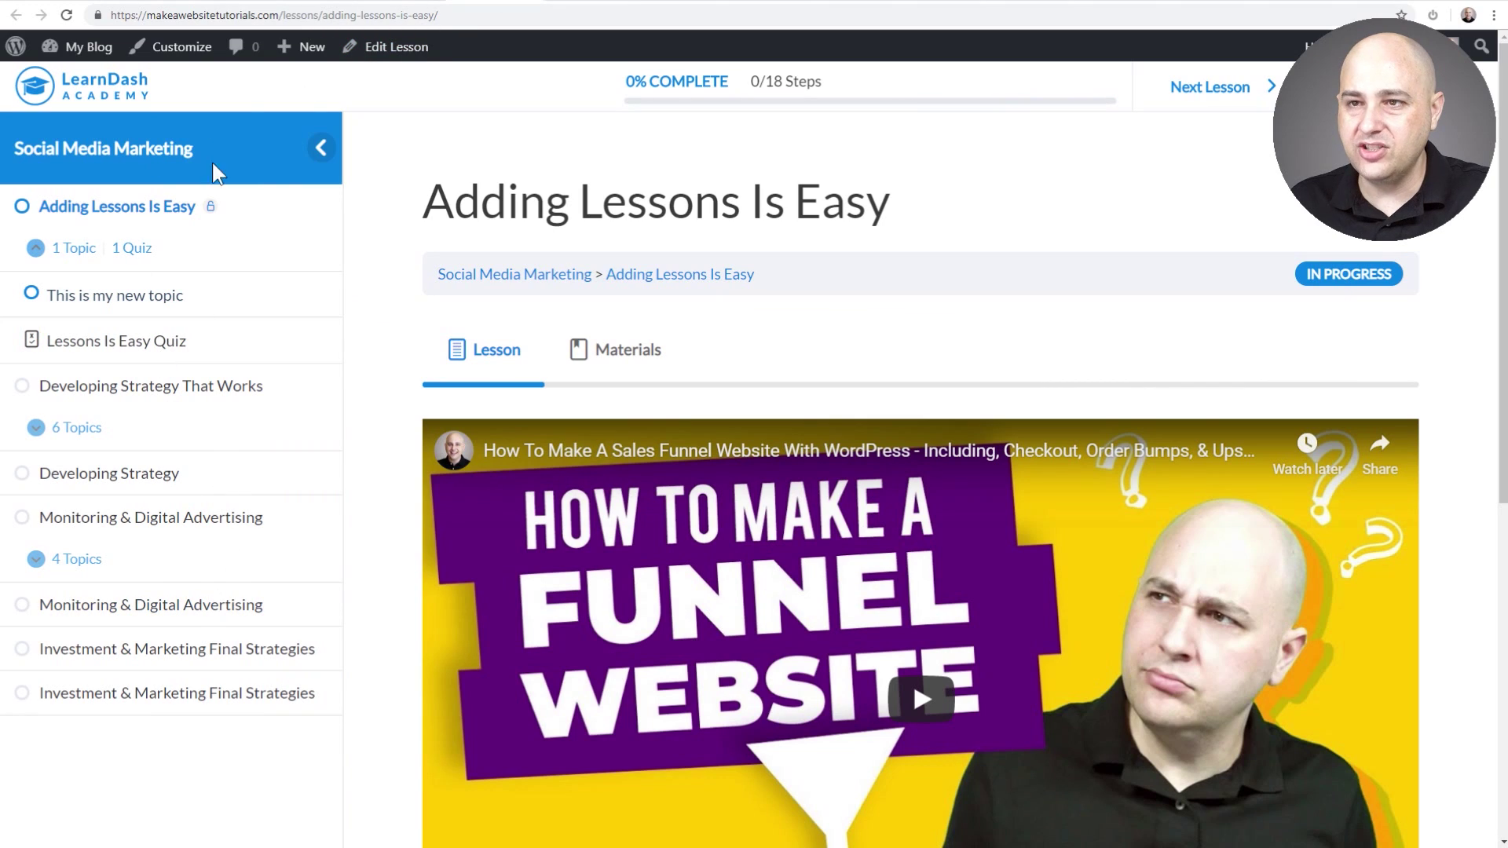
{"action": "left_click", "coordinate": [271, 17]}
{"action": "key", "text": "Return"}
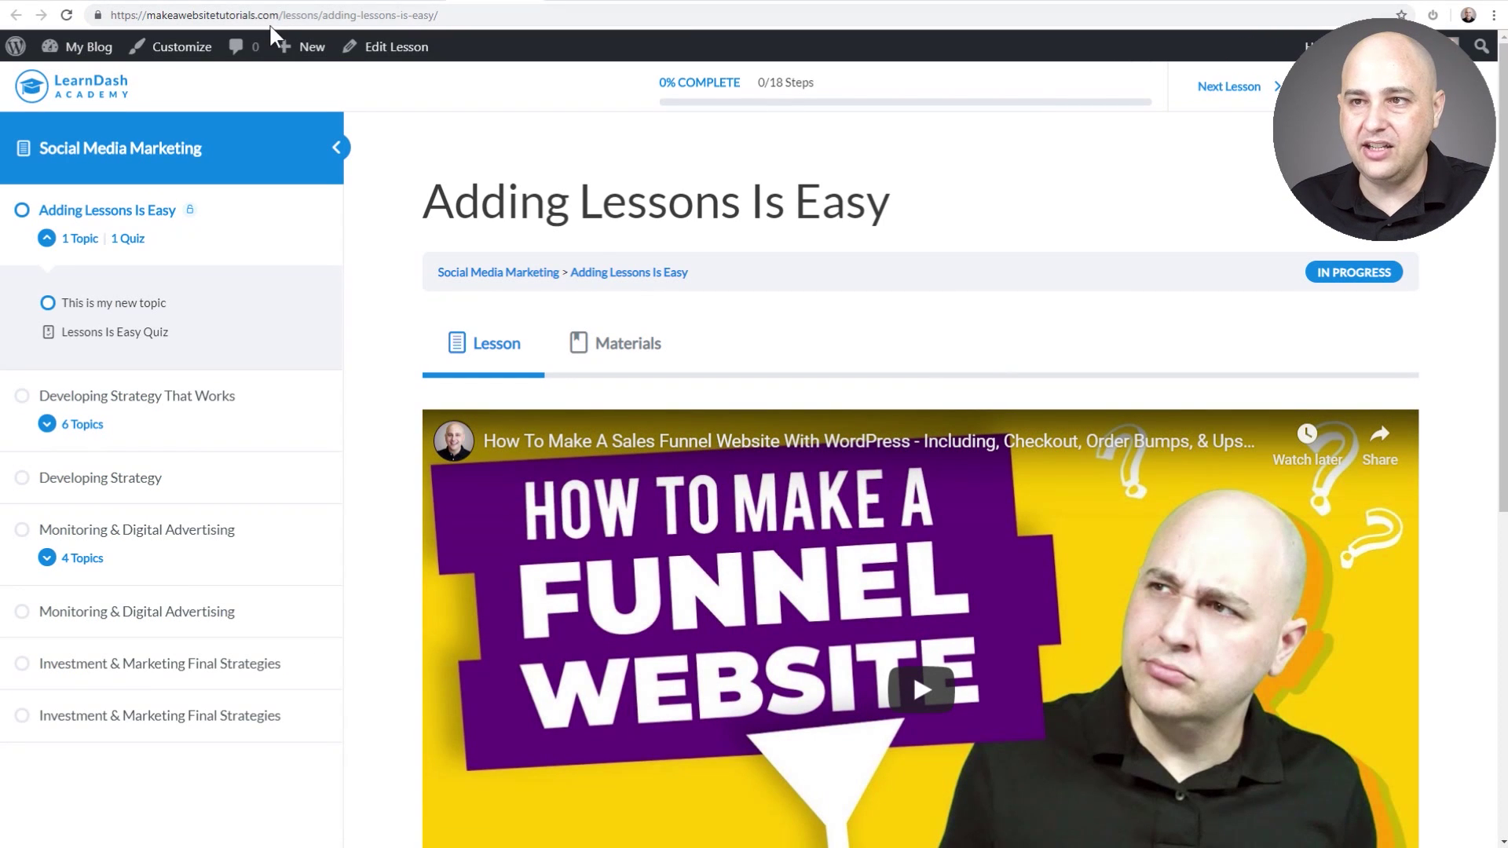
Open the snapOrbital page for LearnDash Visual Customizer and review its enhancements and the list of customizable elements
{"action": "left_click", "coordinate": [572, 2]}
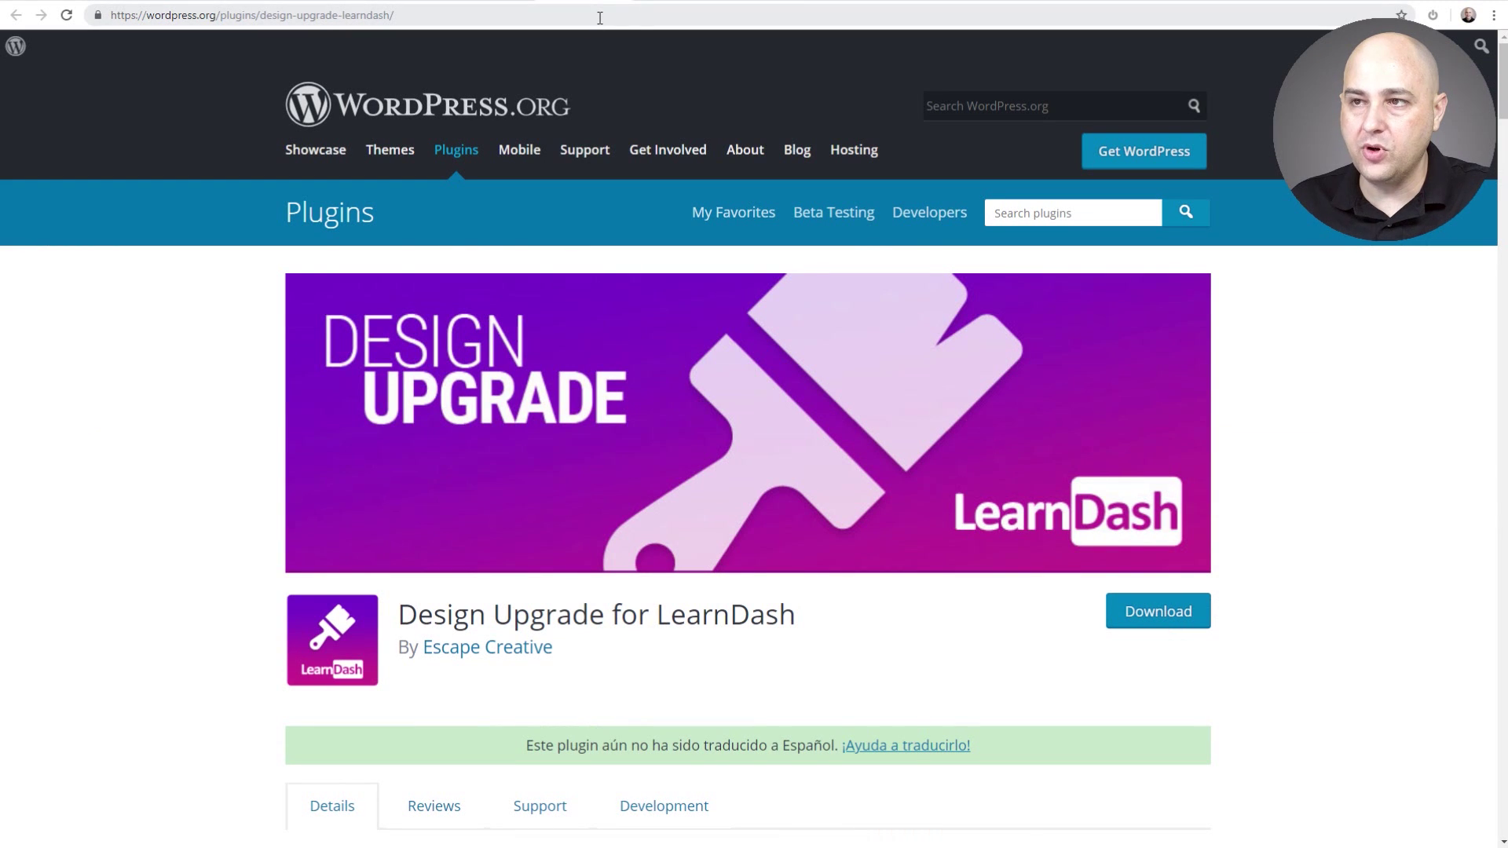
{"action": "left_click", "coordinate": [758, 3]}
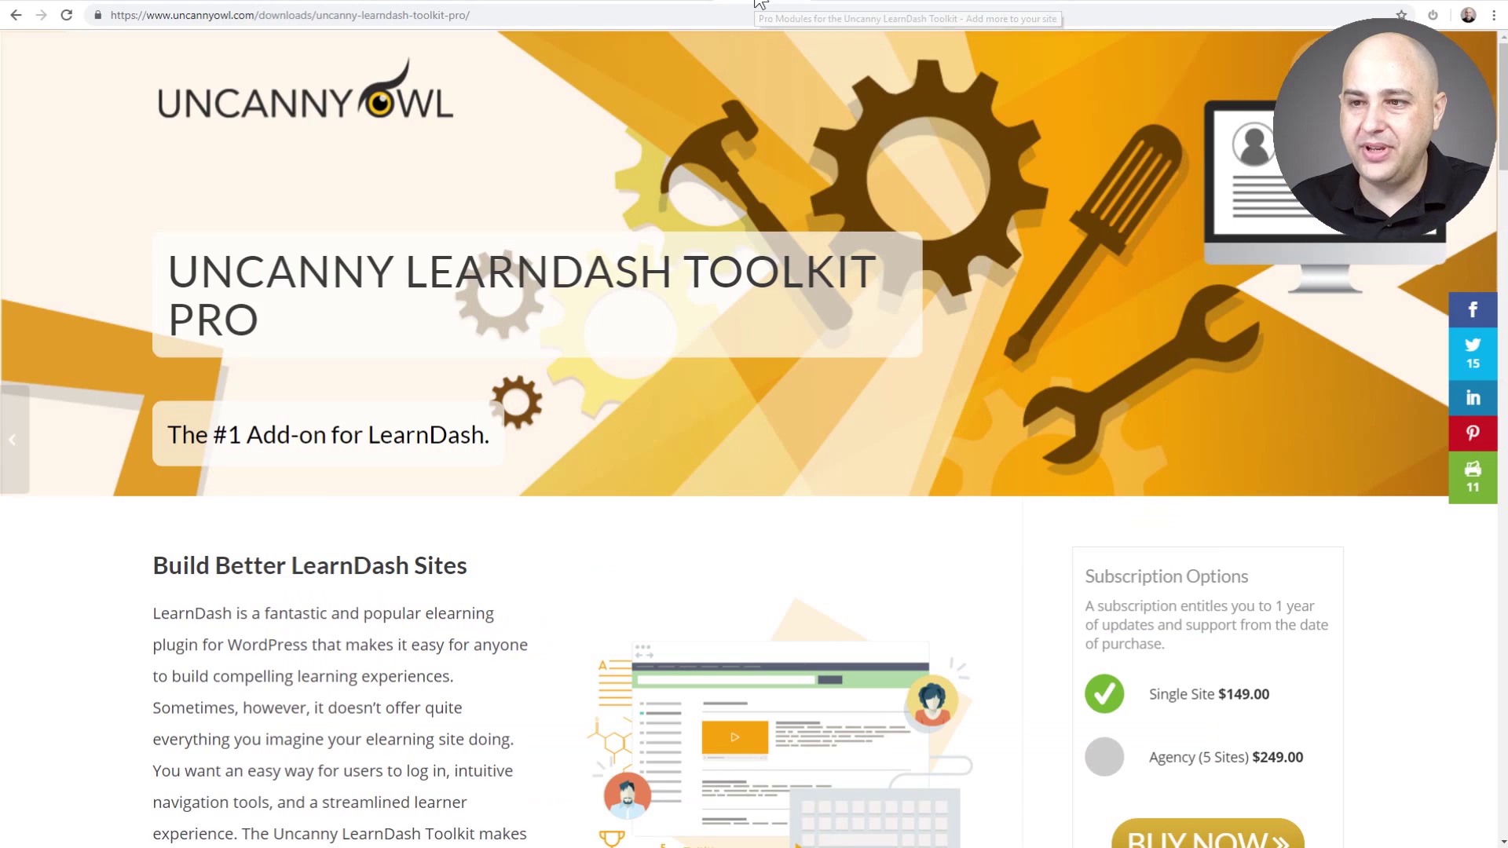
{"action": "left_click", "coordinate": [848, 4]}
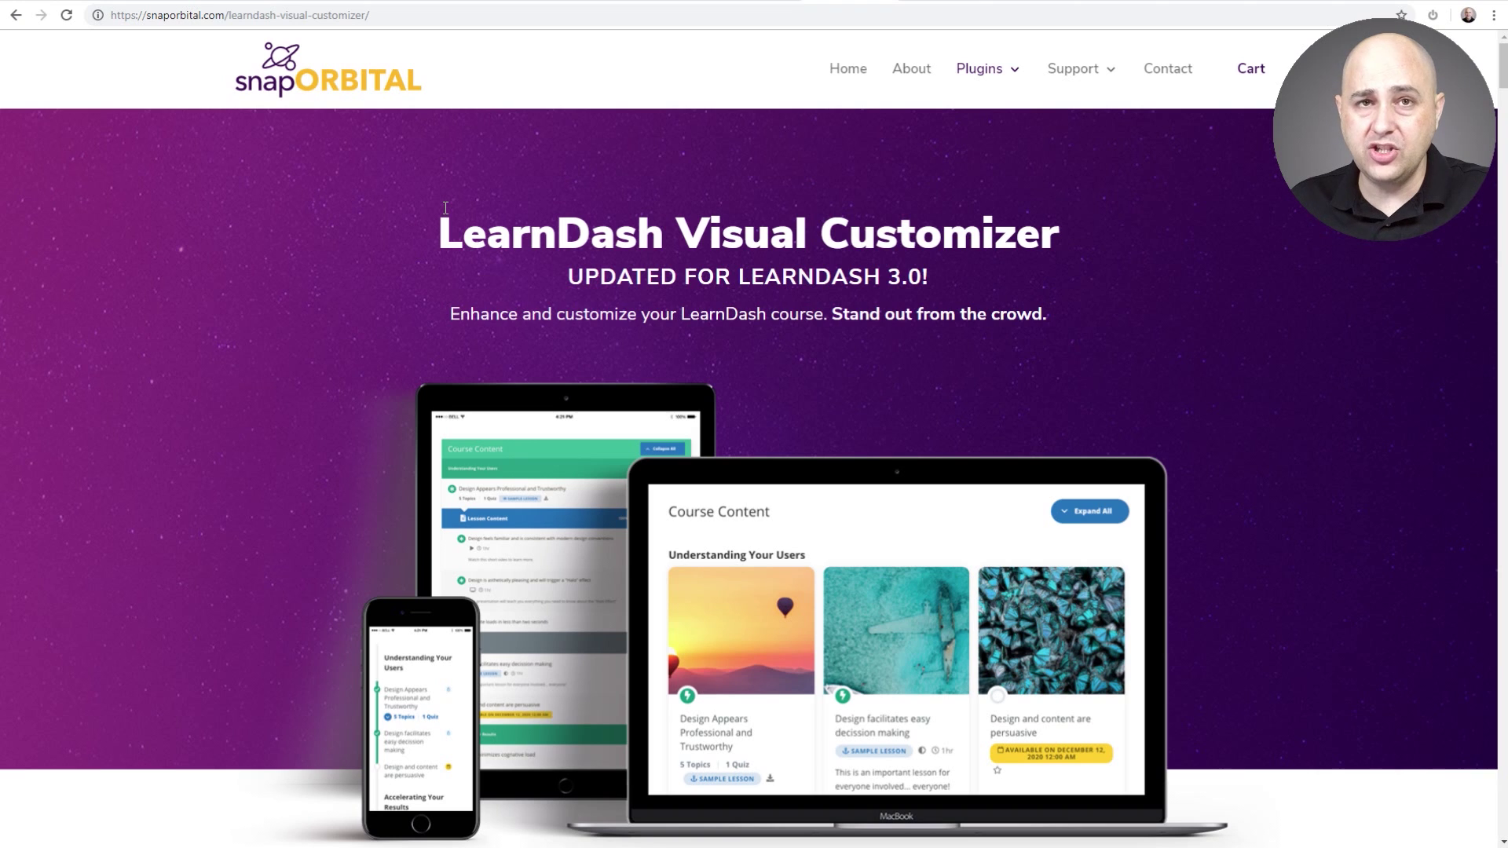
{"action": "scroll", "coordinate": [446, 207], "scroll_direction": "down", "scroll_amount": 10}
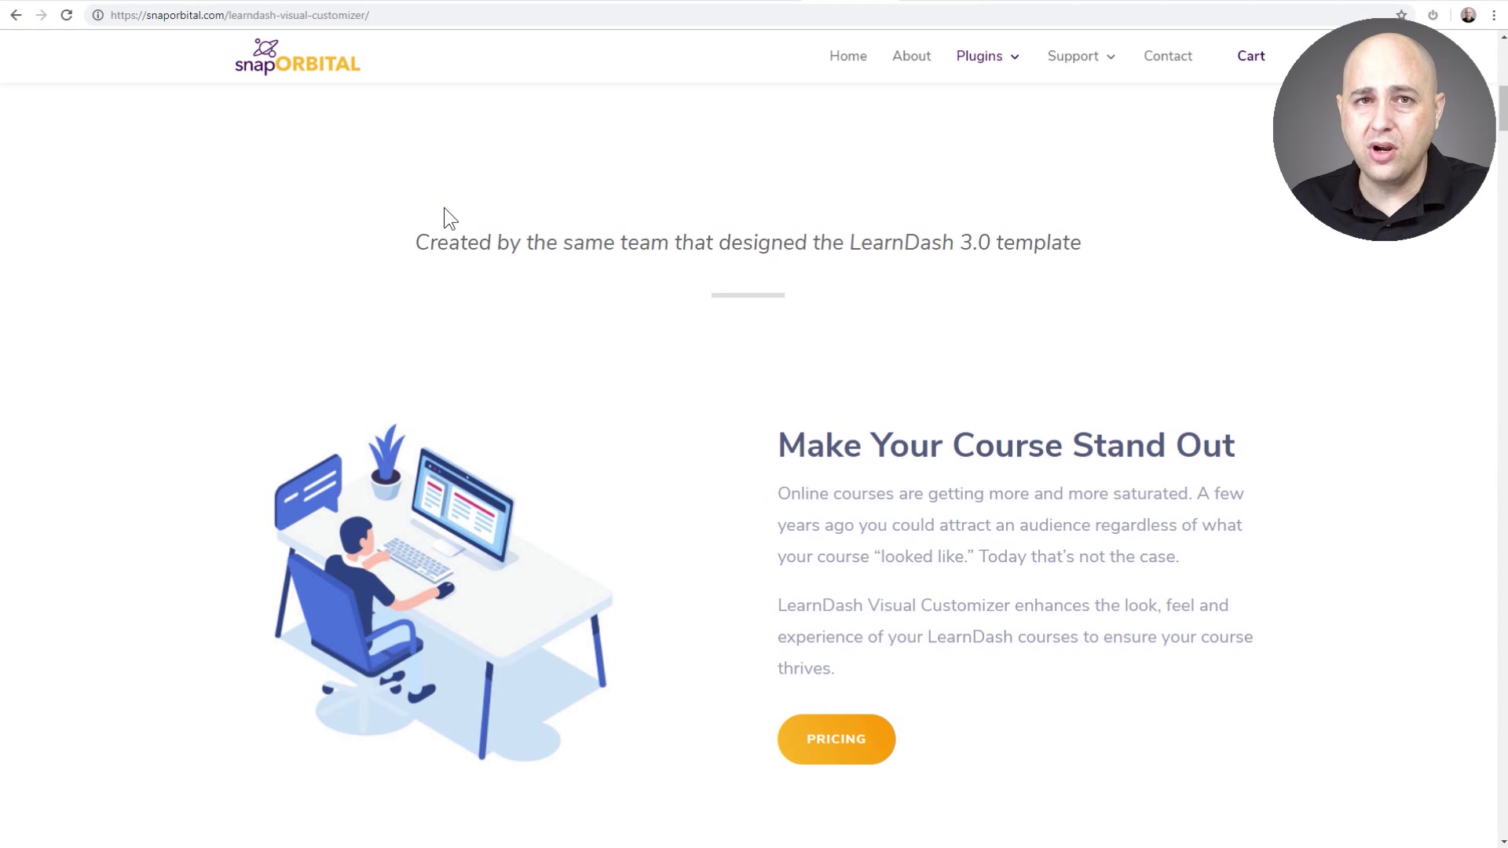
{"action": "scroll", "coordinate": [445, 208], "scroll_direction": "down", "scroll_amount": 7}
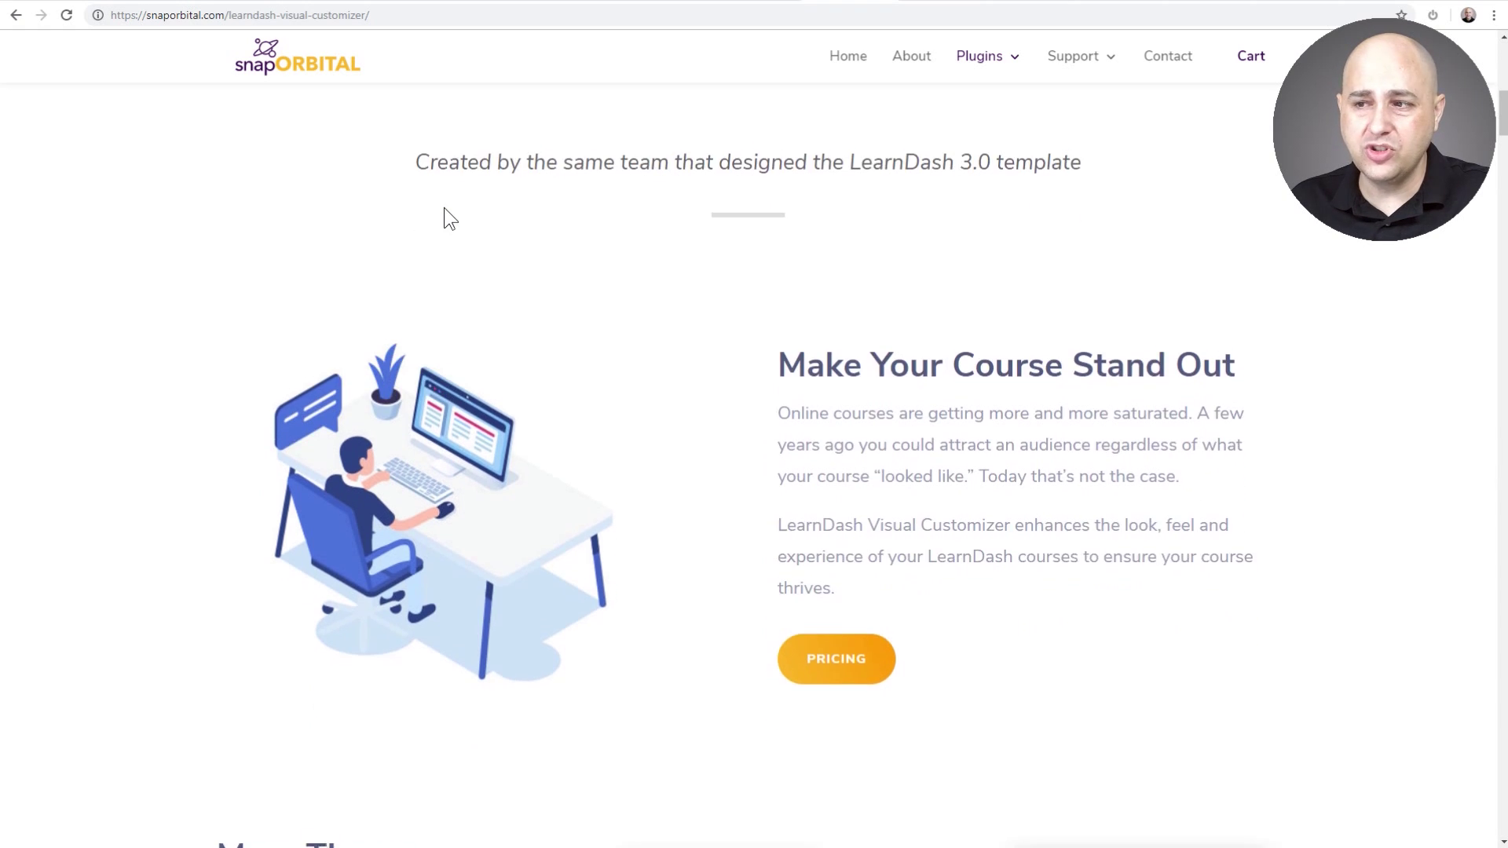
{"action": "scroll", "coordinate": [444, 207], "scroll_direction": "down", "scroll_amount": 2}
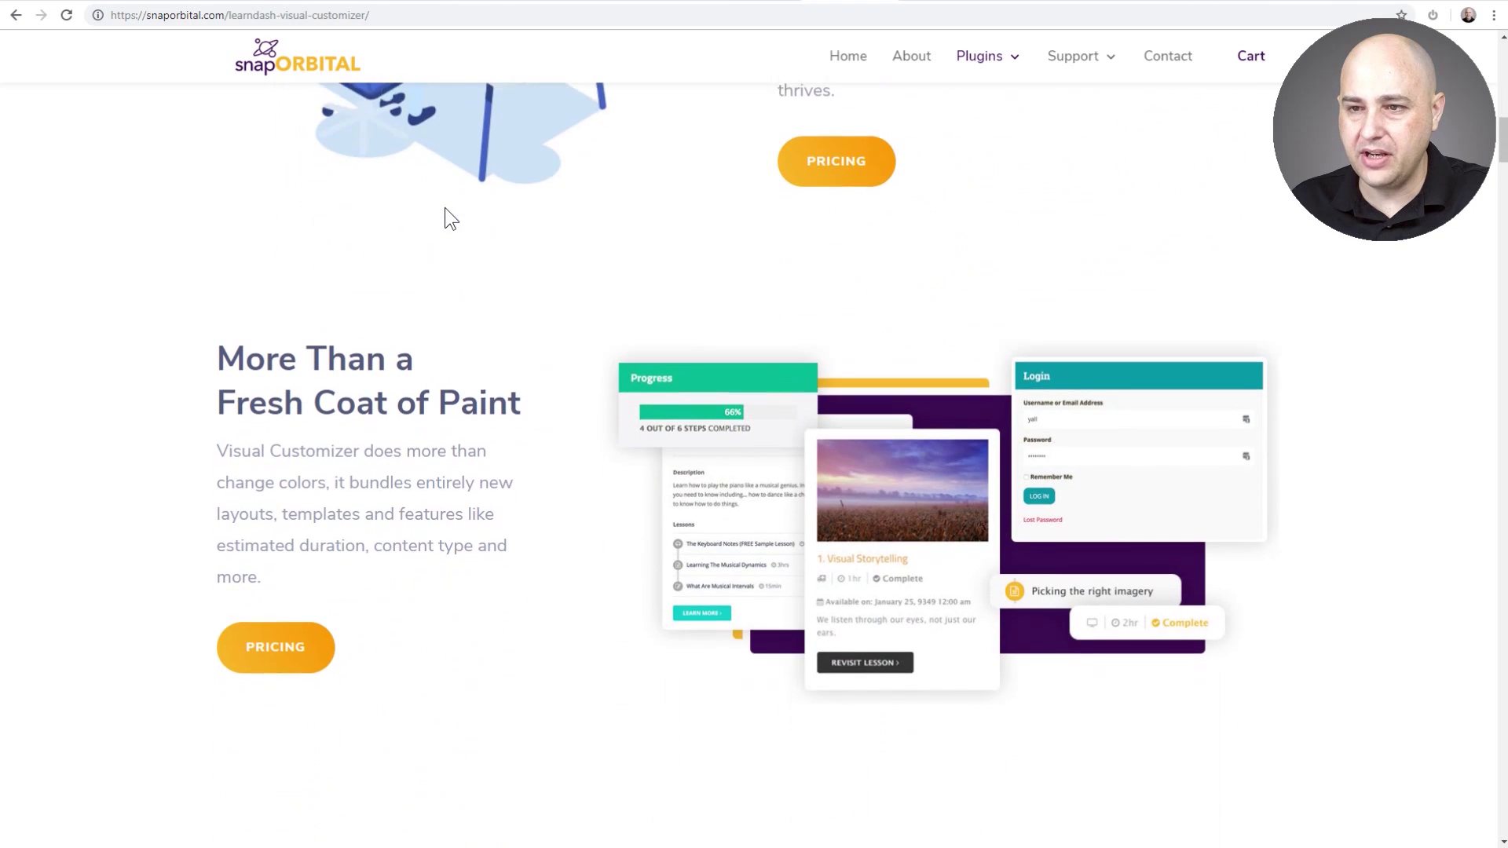
{"action": "scroll", "coordinate": [841, 355], "scroll_direction": "up", "scroll_amount": 2}
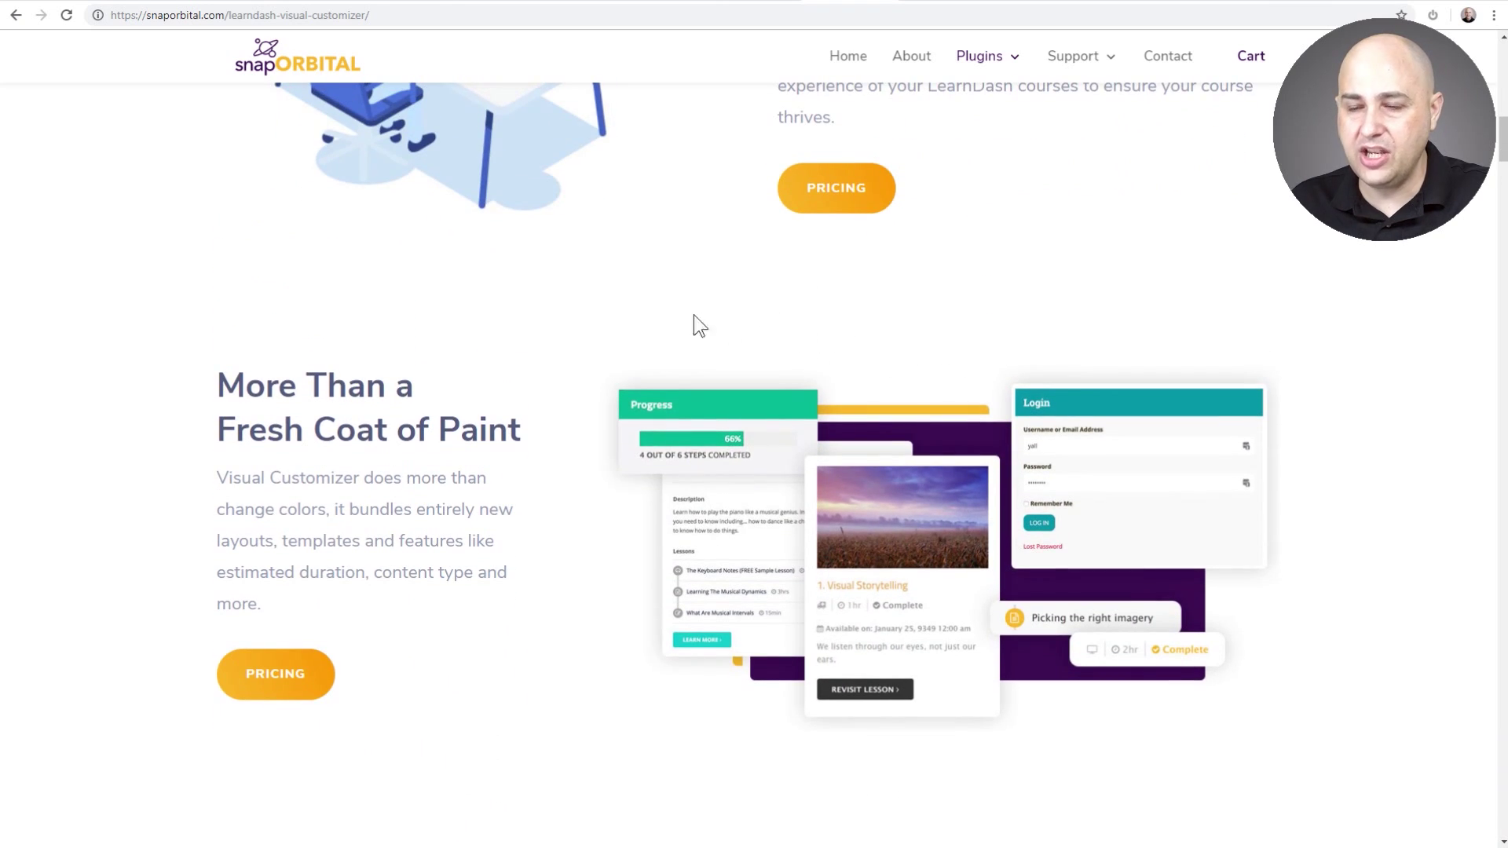
{"action": "scroll", "coordinate": [684, 314], "scroll_direction": "down", "scroll_amount": 10}
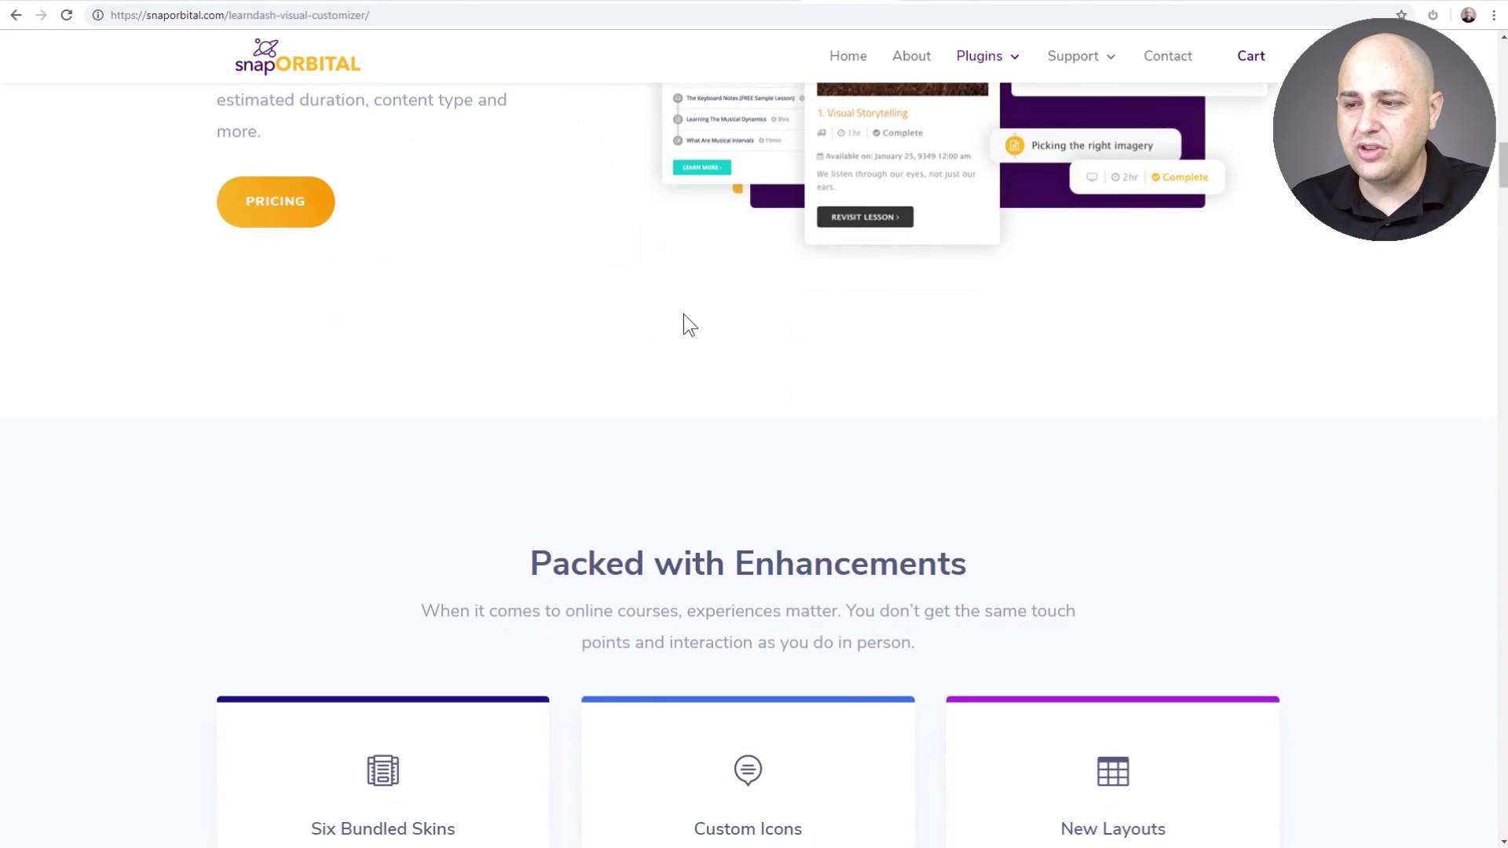
{"action": "scroll", "coordinate": [684, 313], "scroll_direction": "down", "scroll_amount": 20}
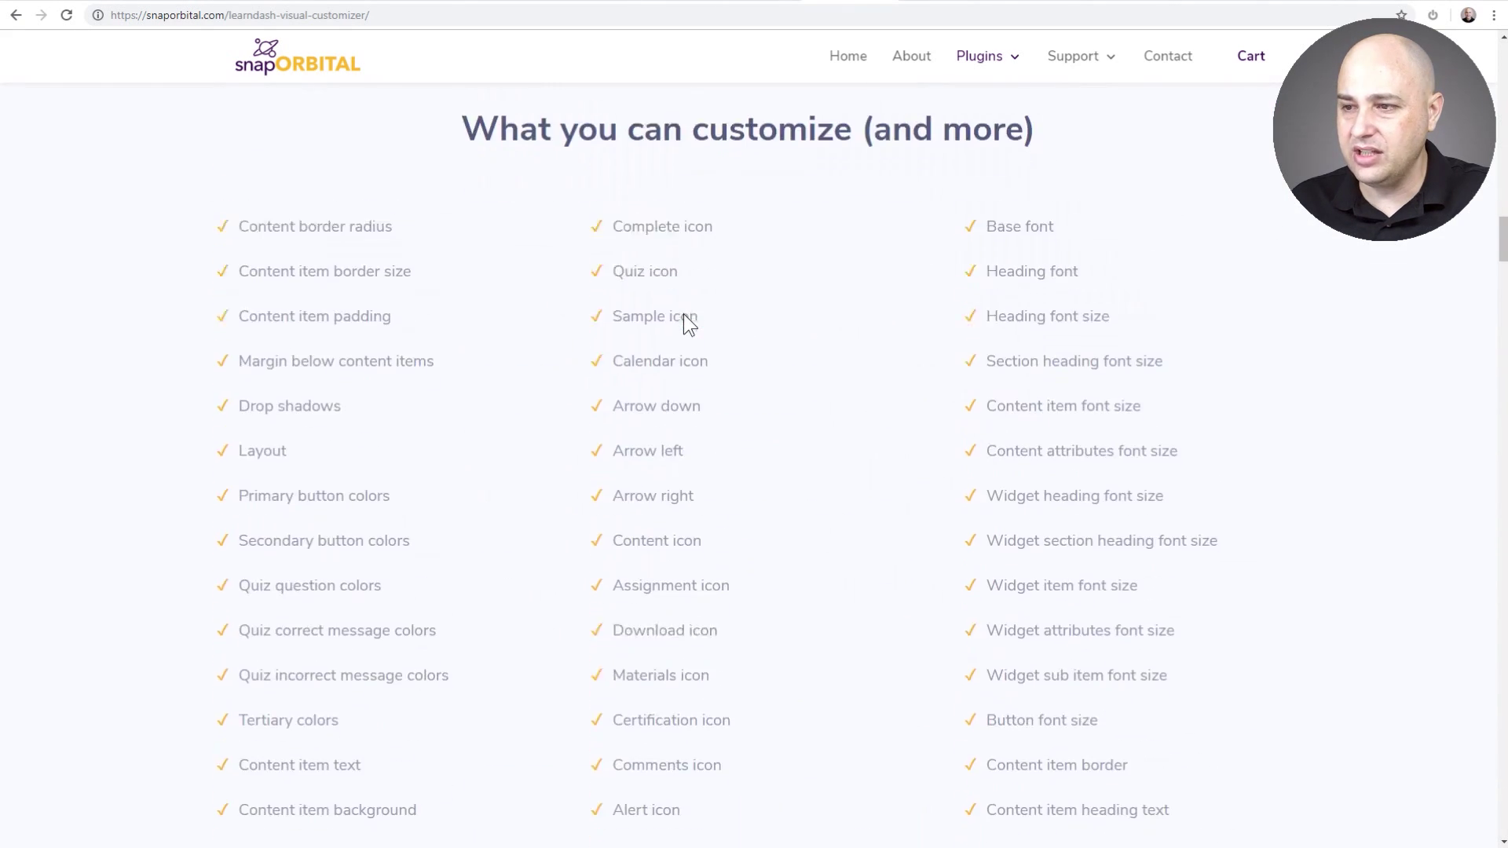
Compare the Grid With Banners layout on the Visual Customizer page with the lesson list on the Social Media Marketing course page
{"action": "scroll", "coordinate": [682, 314], "scroll_direction": "down", "scroll_amount": 5}
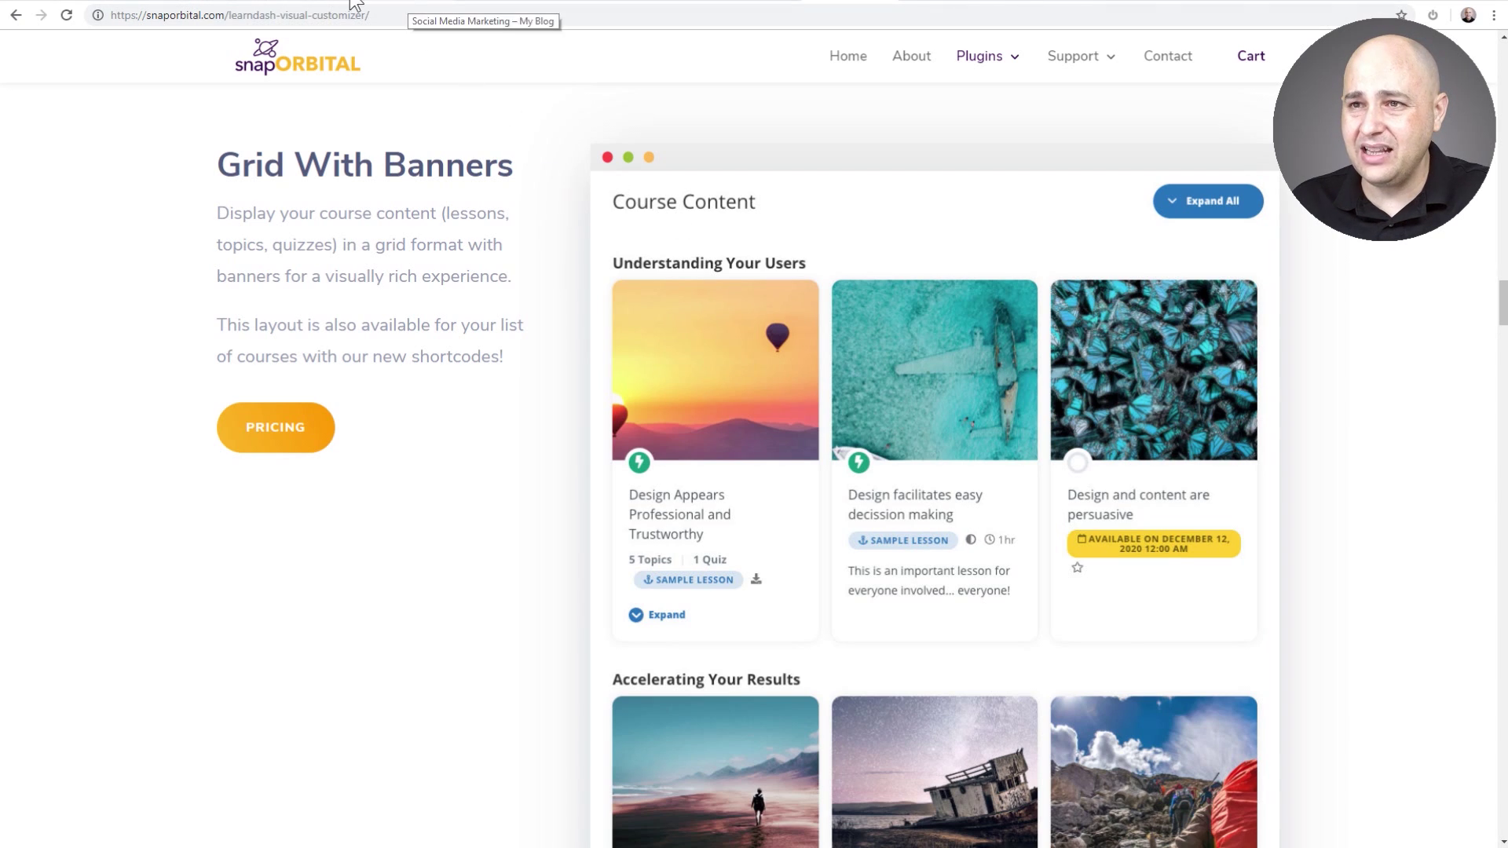
{"action": "left_click", "coordinate": [408, 2]}
{"action": "scroll", "coordinate": [426, 287], "scroll_direction": "down", "scroll_amount": 10}
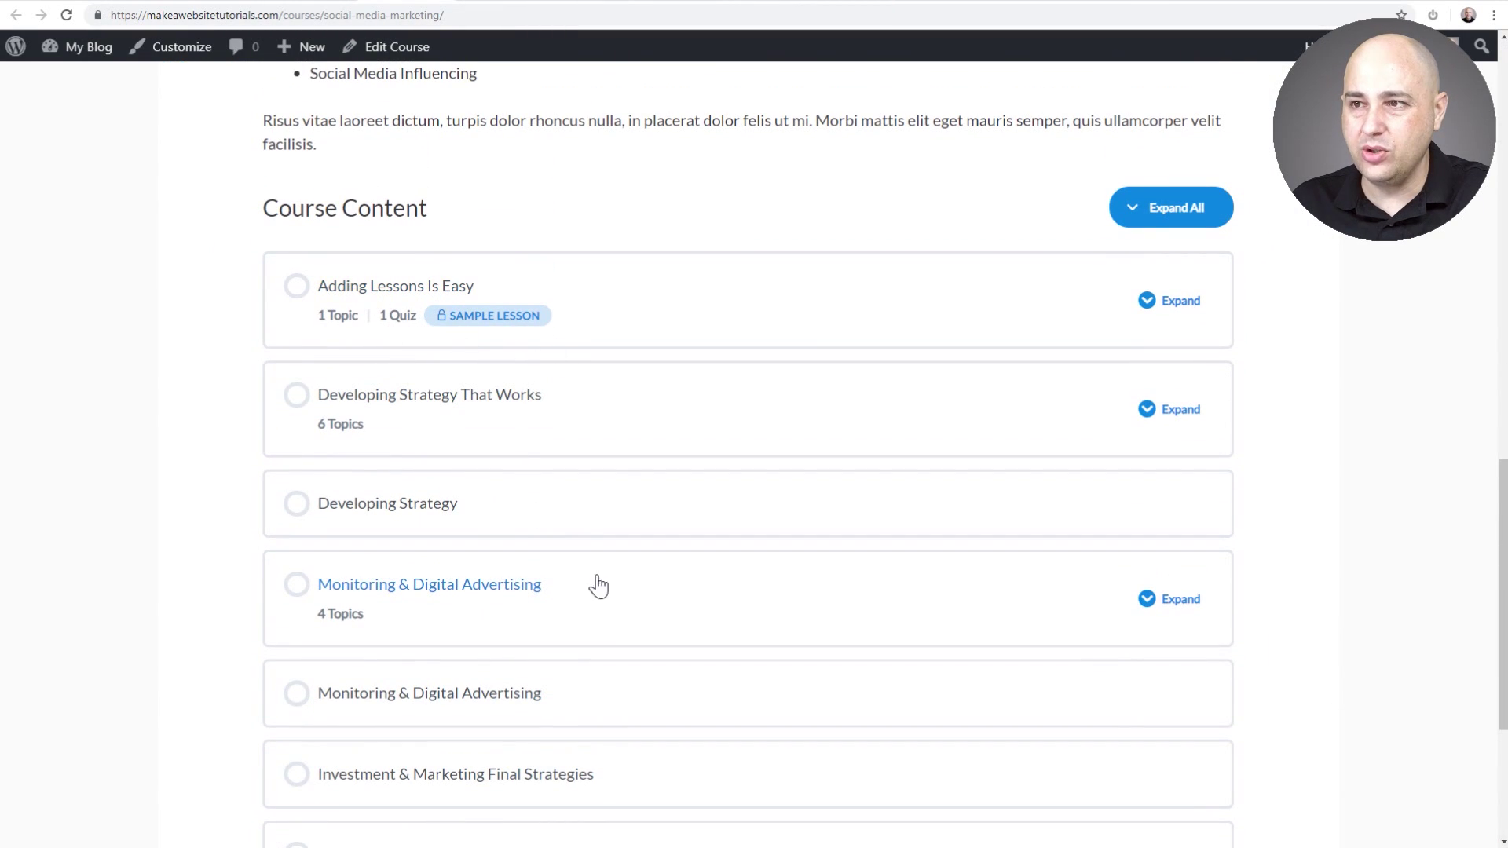
{"action": "left_click", "coordinate": [851, 2]}
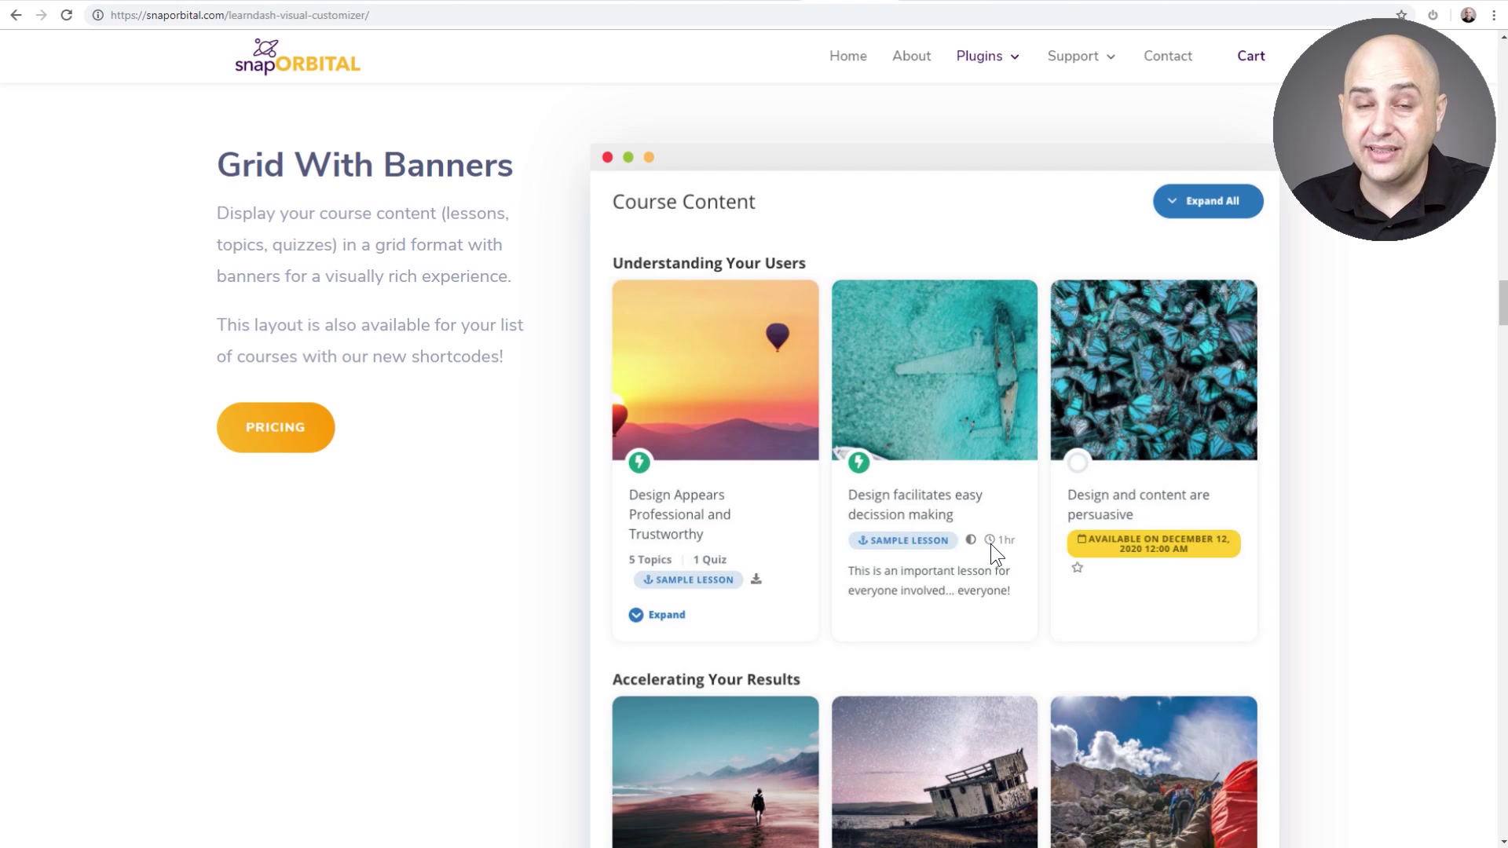
Examine the Grid With Banners, Outline Mode and Stacked course content layouts on the Visual Customizer page
{"action": "scroll", "coordinate": [894, 422], "scroll_direction": "down", "scroll_amount": 8}
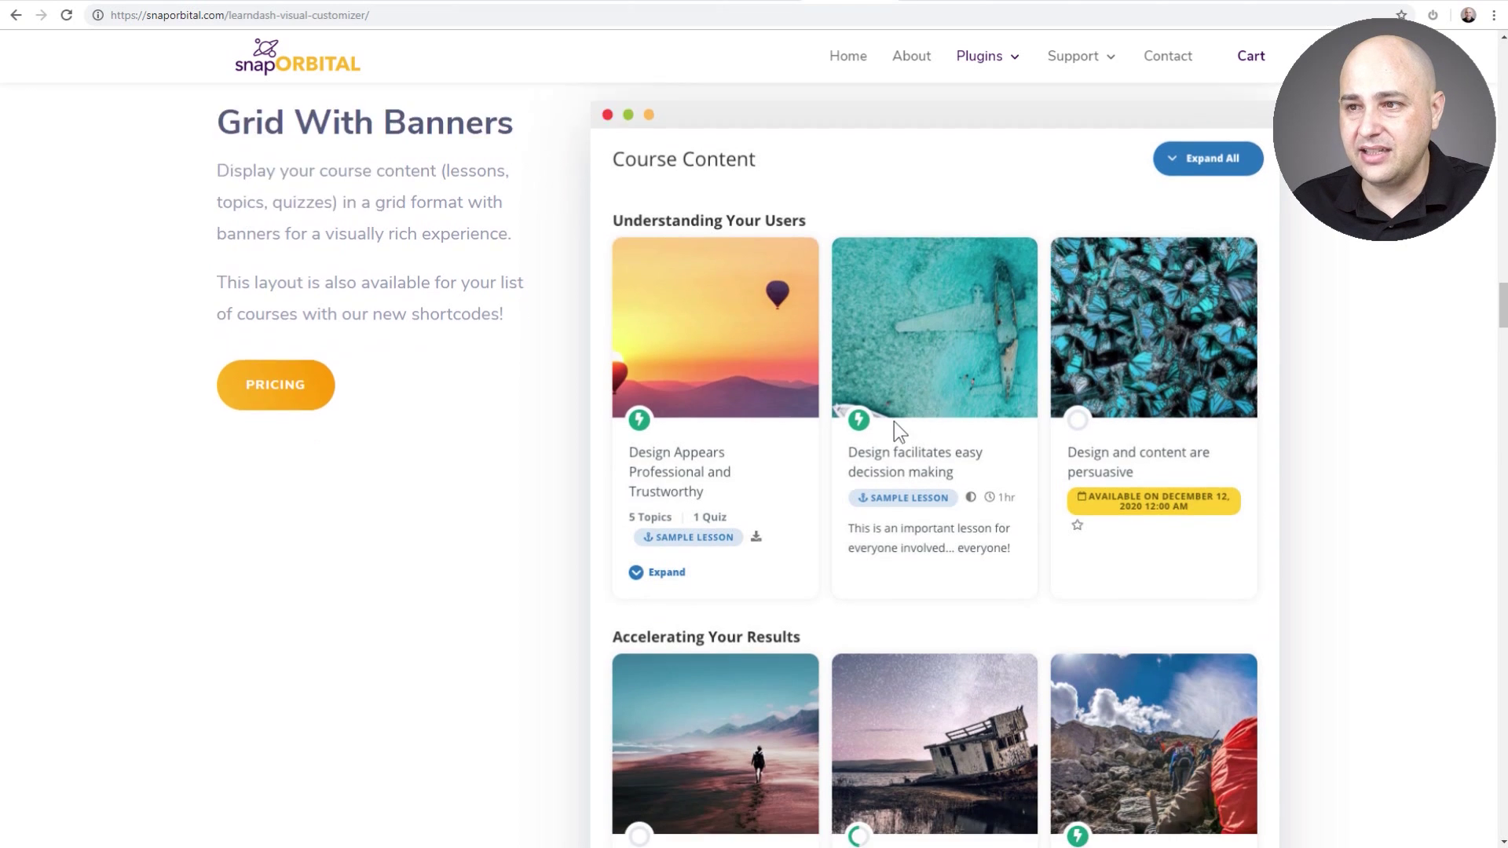
{"action": "scroll", "coordinate": [869, 381], "scroll_direction": "up", "scroll_amount": 5}
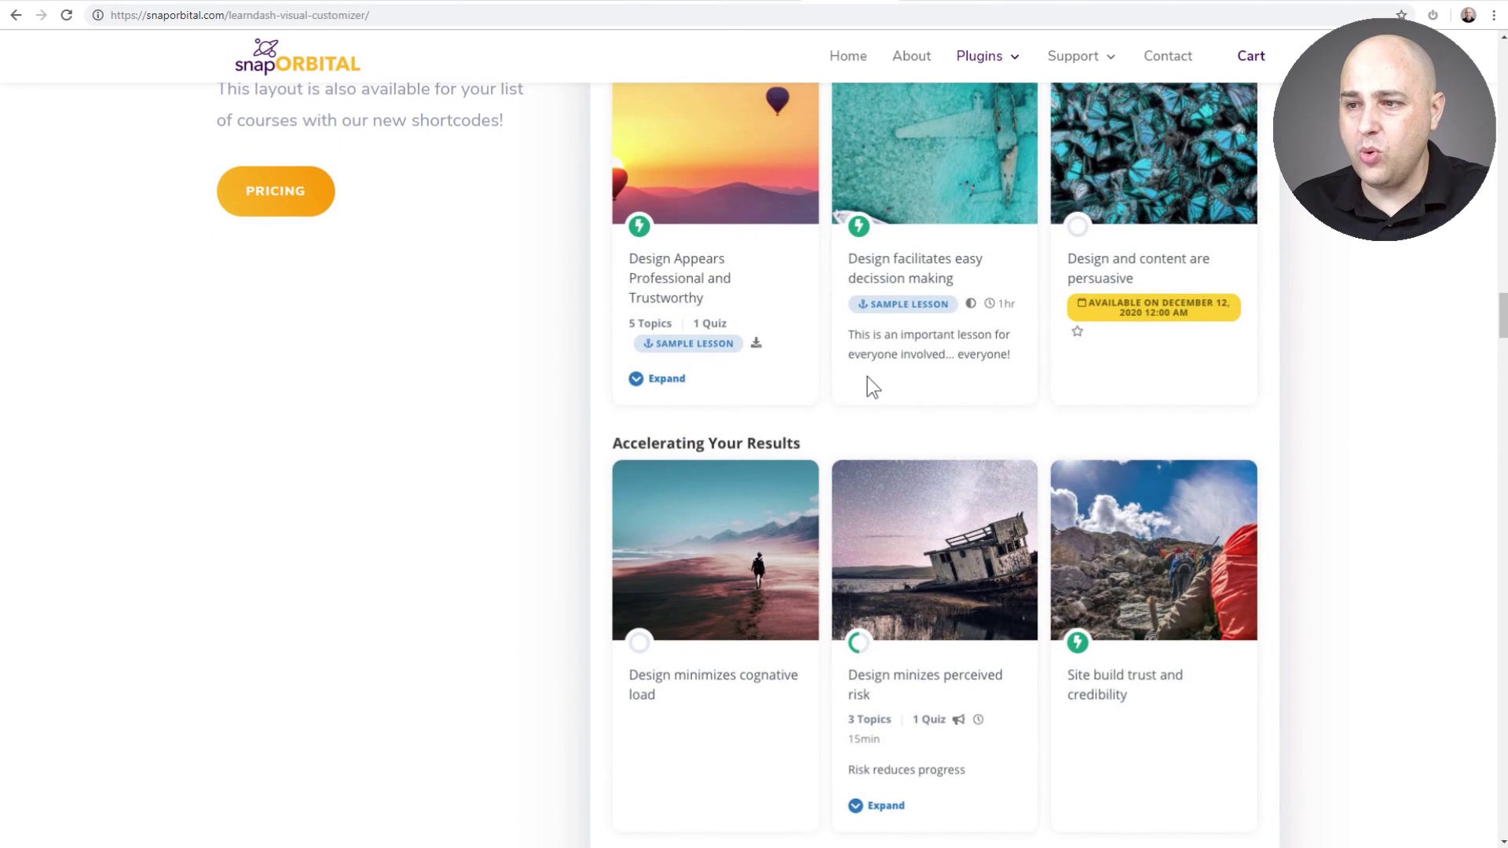
{"action": "scroll", "coordinate": [868, 375], "scroll_direction": "up", "scroll_amount": 4}
{"action": "scroll", "coordinate": [867, 376], "scroll_direction": "down", "scroll_amount": 10}
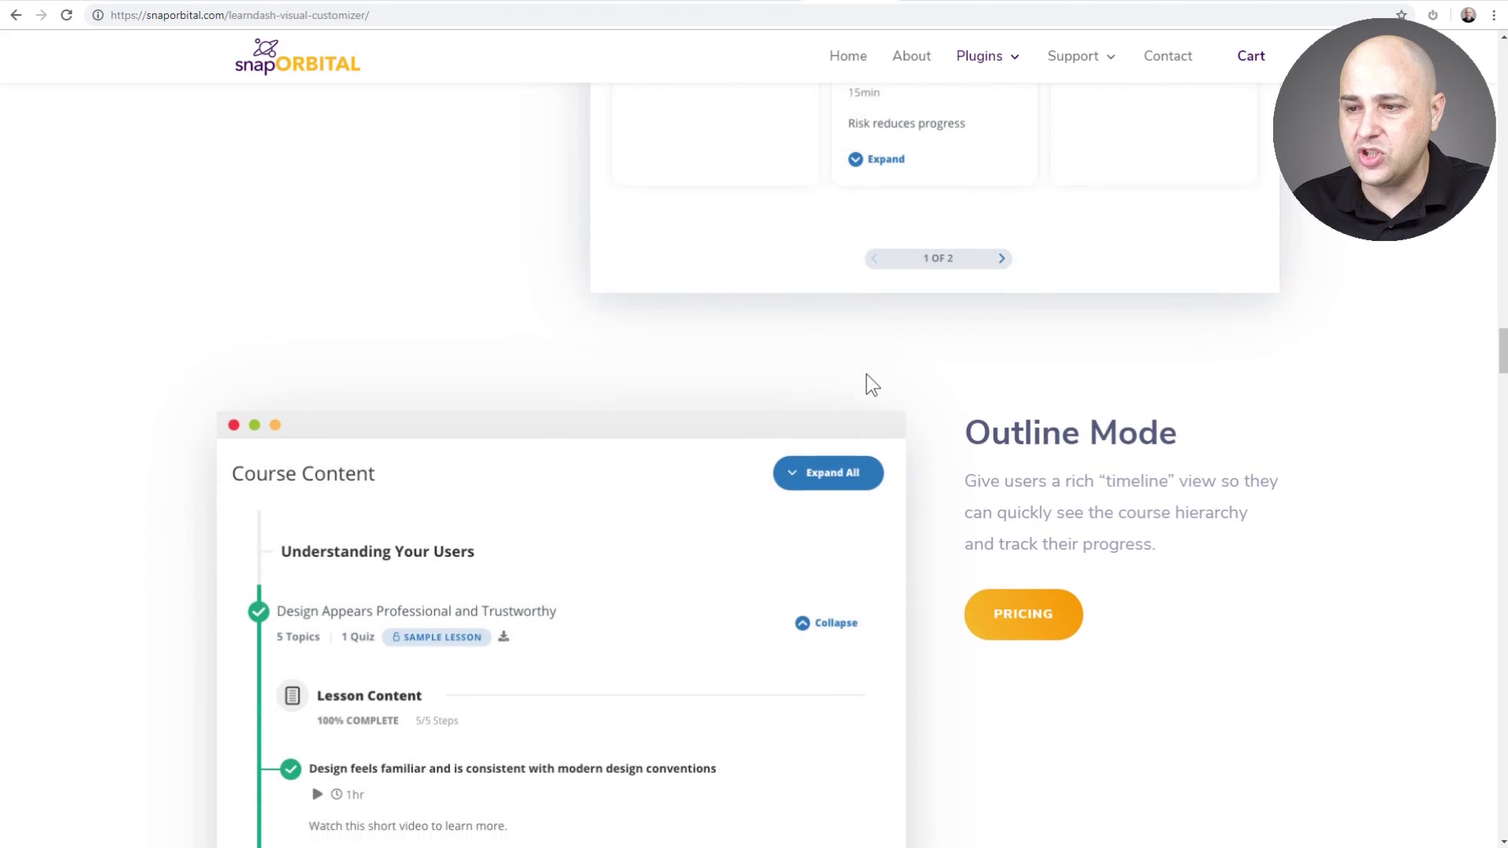
{"action": "scroll", "coordinate": [868, 384], "scroll_direction": "down", "scroll_amount": 5}
{"action": "scroll", "coordinate": [549, 375], "scroll_direction": "up", "scroll_amount": 3}
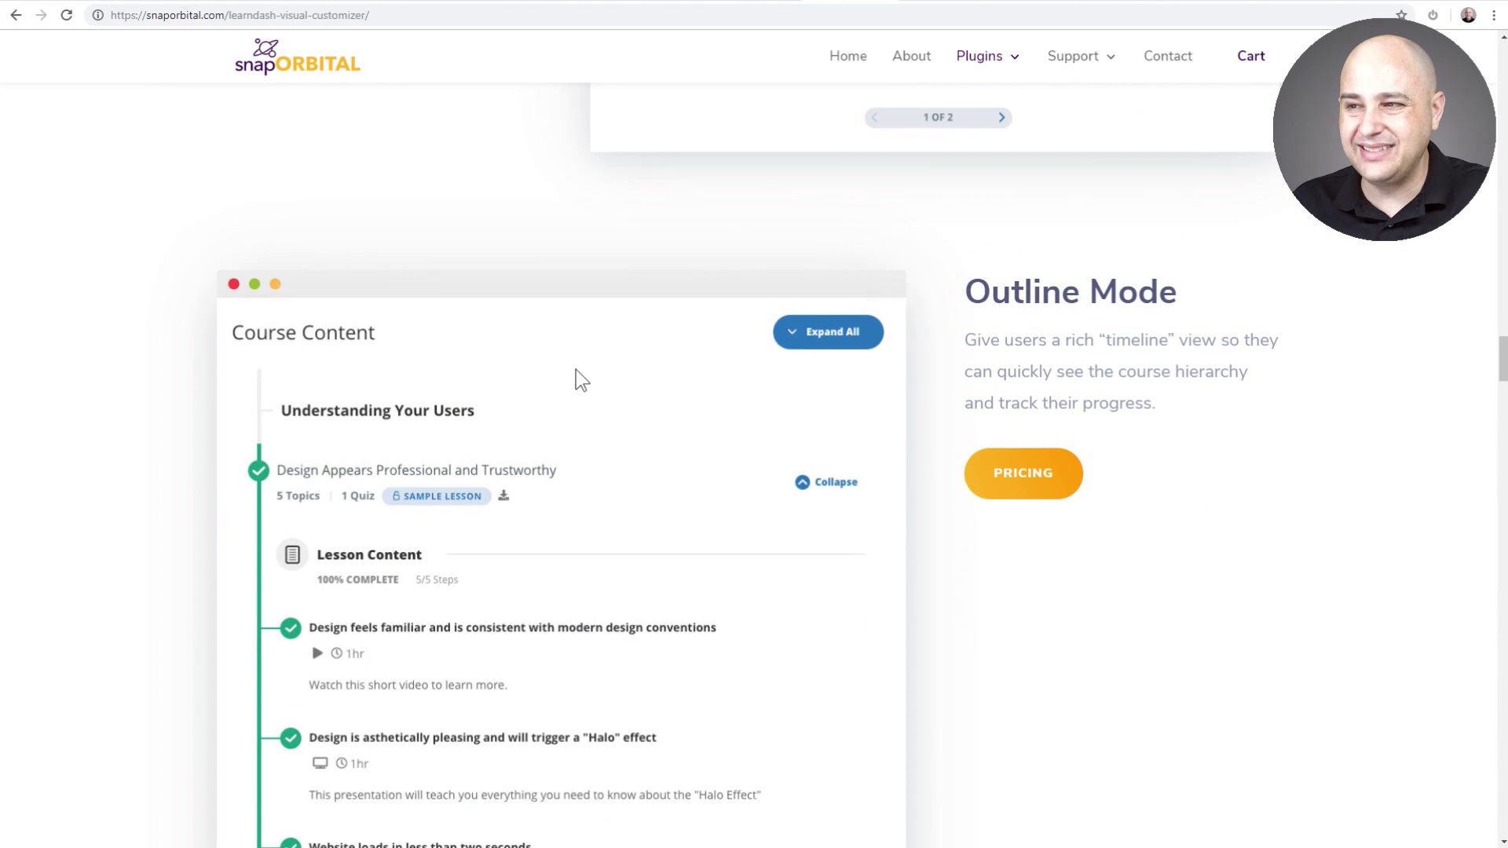
{"action": "scroll", "coordinate": [577, 370], "scroll_direction": "down", "scroll_amount": 12}
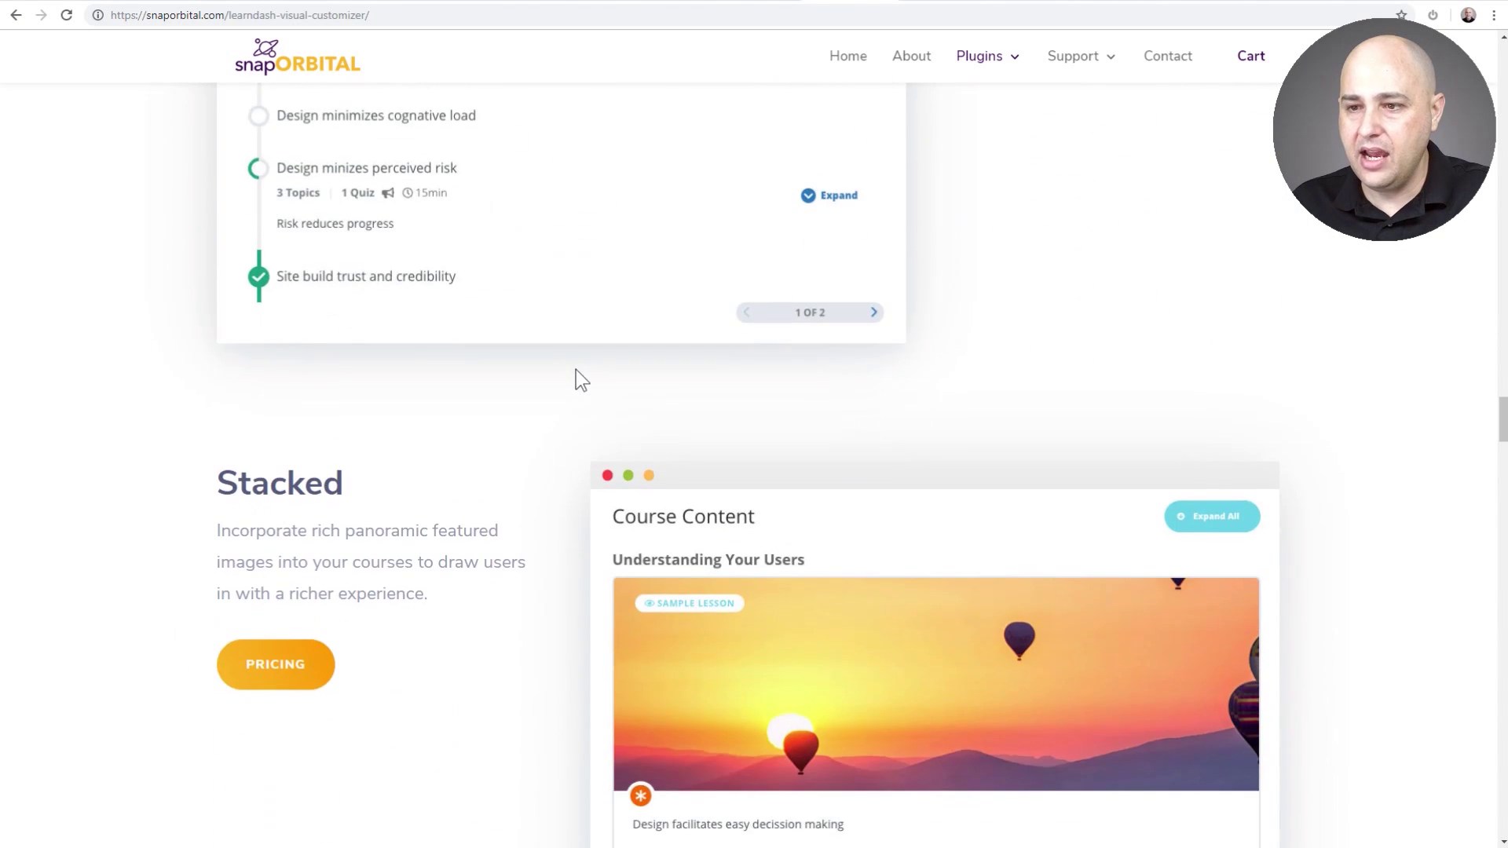
{"action": "scroll", "coordinate": [576, 370], "scroll_direction": "down", "scroll_amount": 5}
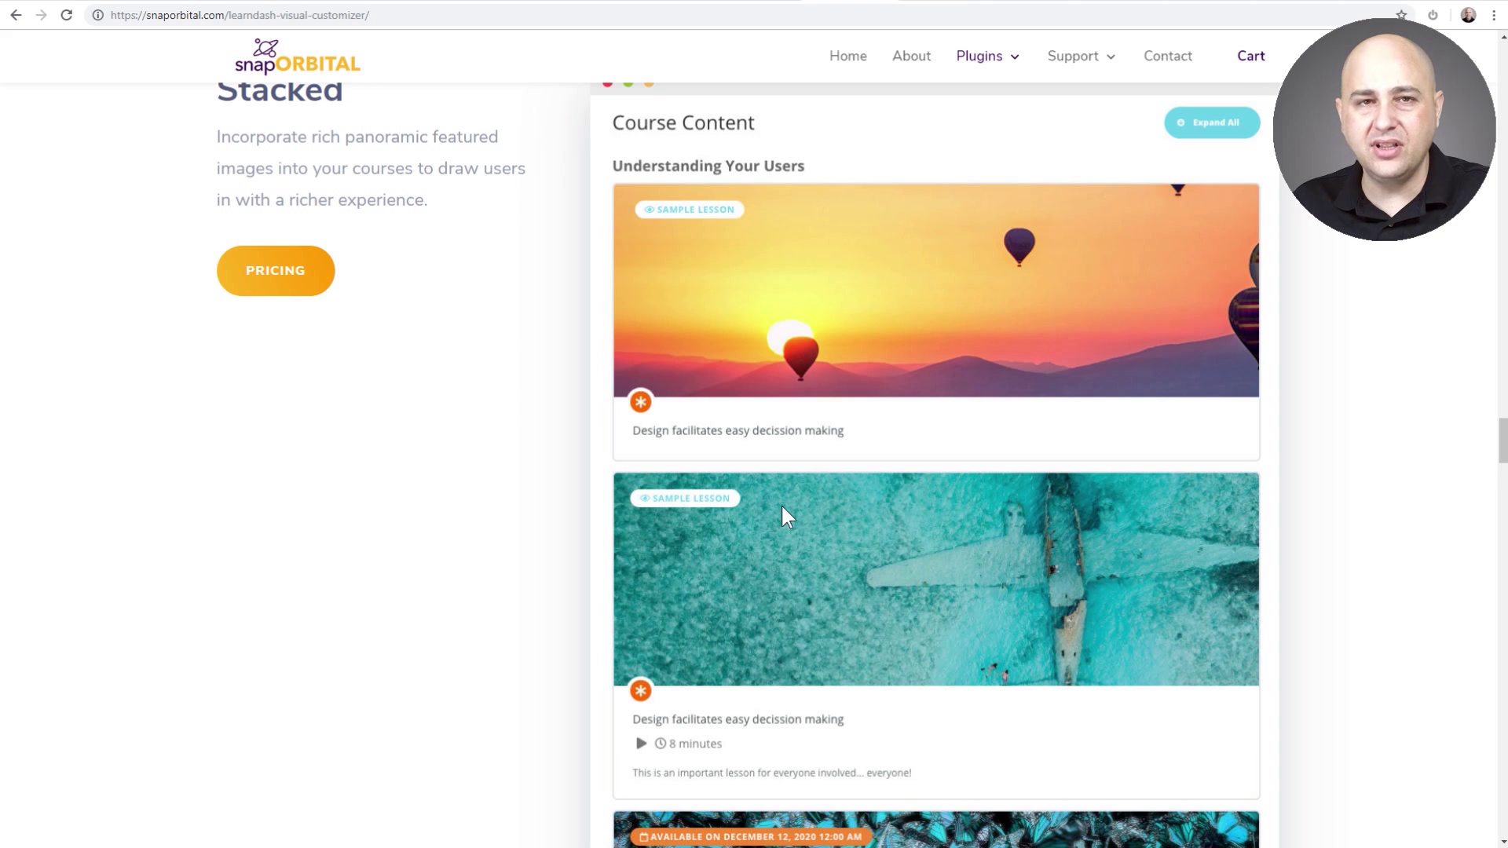
Review the Duration, Content Type, and Short Descriptions section, the Visual Customizer Course Grid and the Packed with Enhancements design examples
{"action": "scroll", "coordinate": [781, 503], "scroll_direction": "down", "scroll_amount": 14}
{"action": "scroll", "coordinate": [775, 484], "scroll_direction": "down", "scroll_amount": 4}
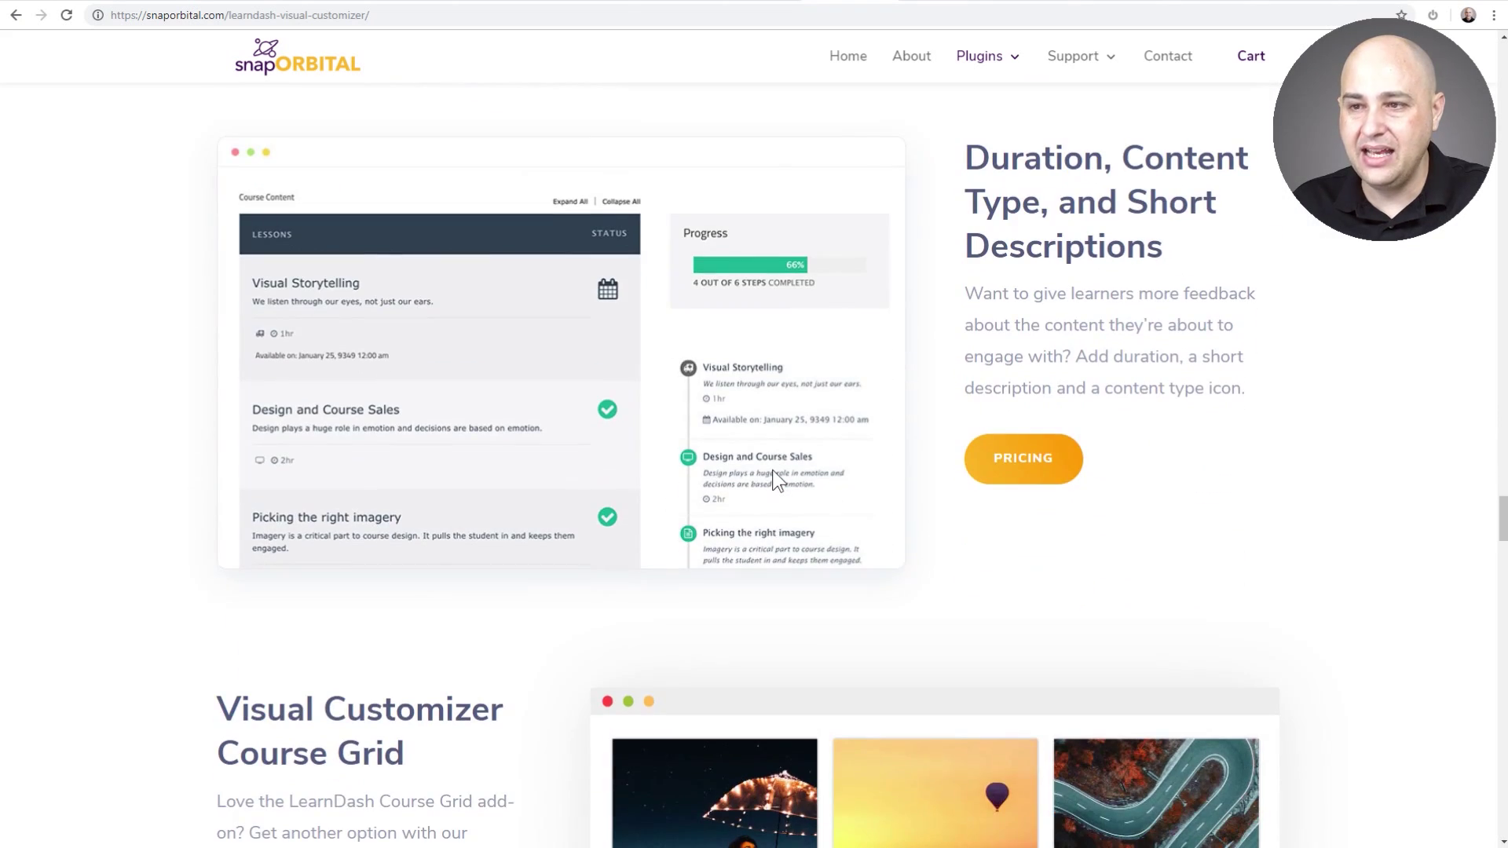
{"action": "scroll", "coordinate": [773, 479], "scroll_direction": "down", "scroll_amount": 10}
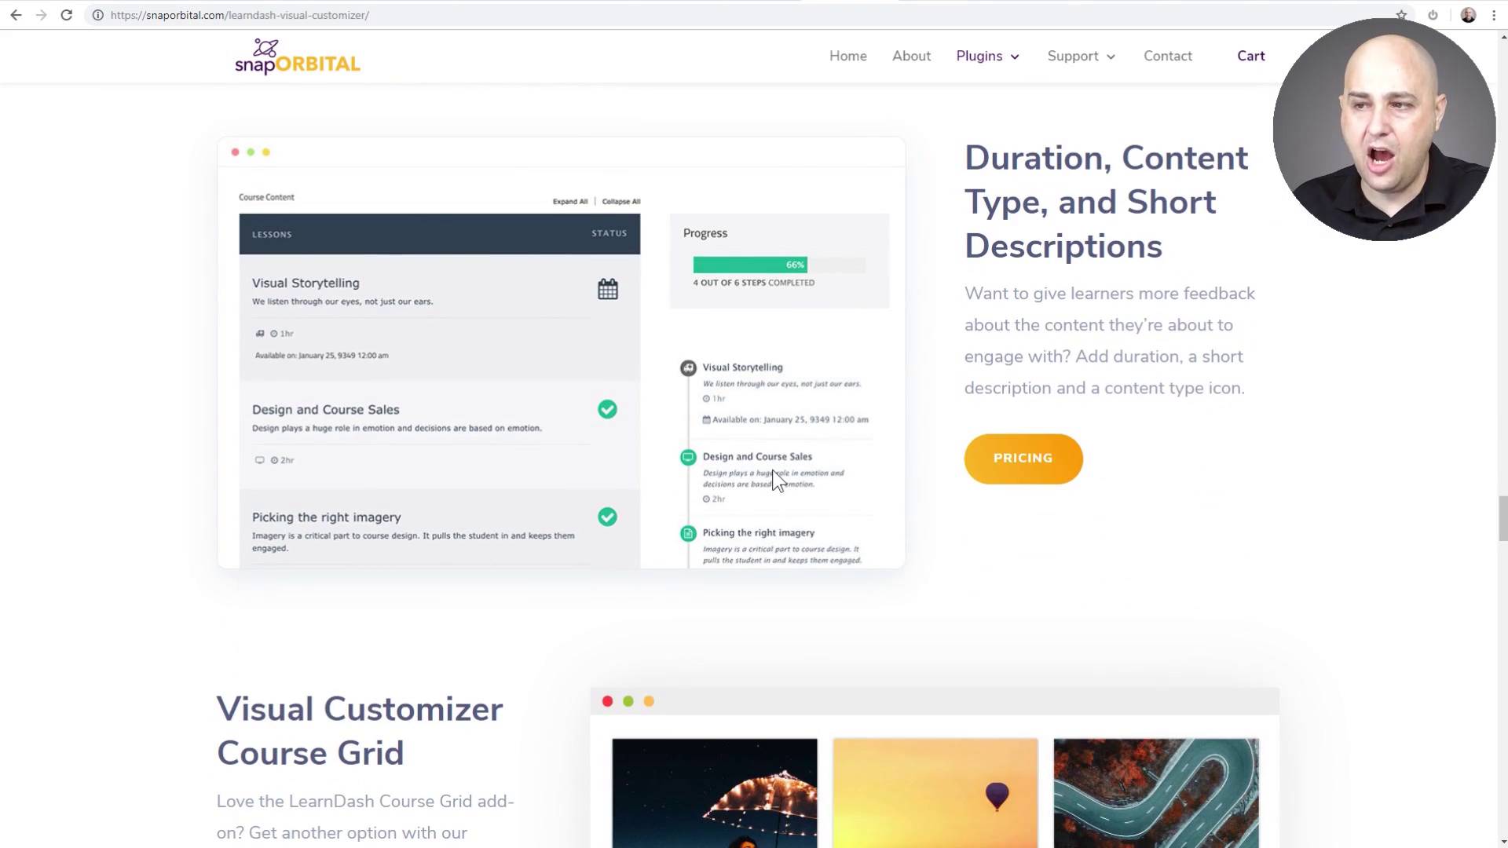
{"action": "scroll", "coordinate": [774, 479], "scroll_direction": "up", "scroll_amount": 4}
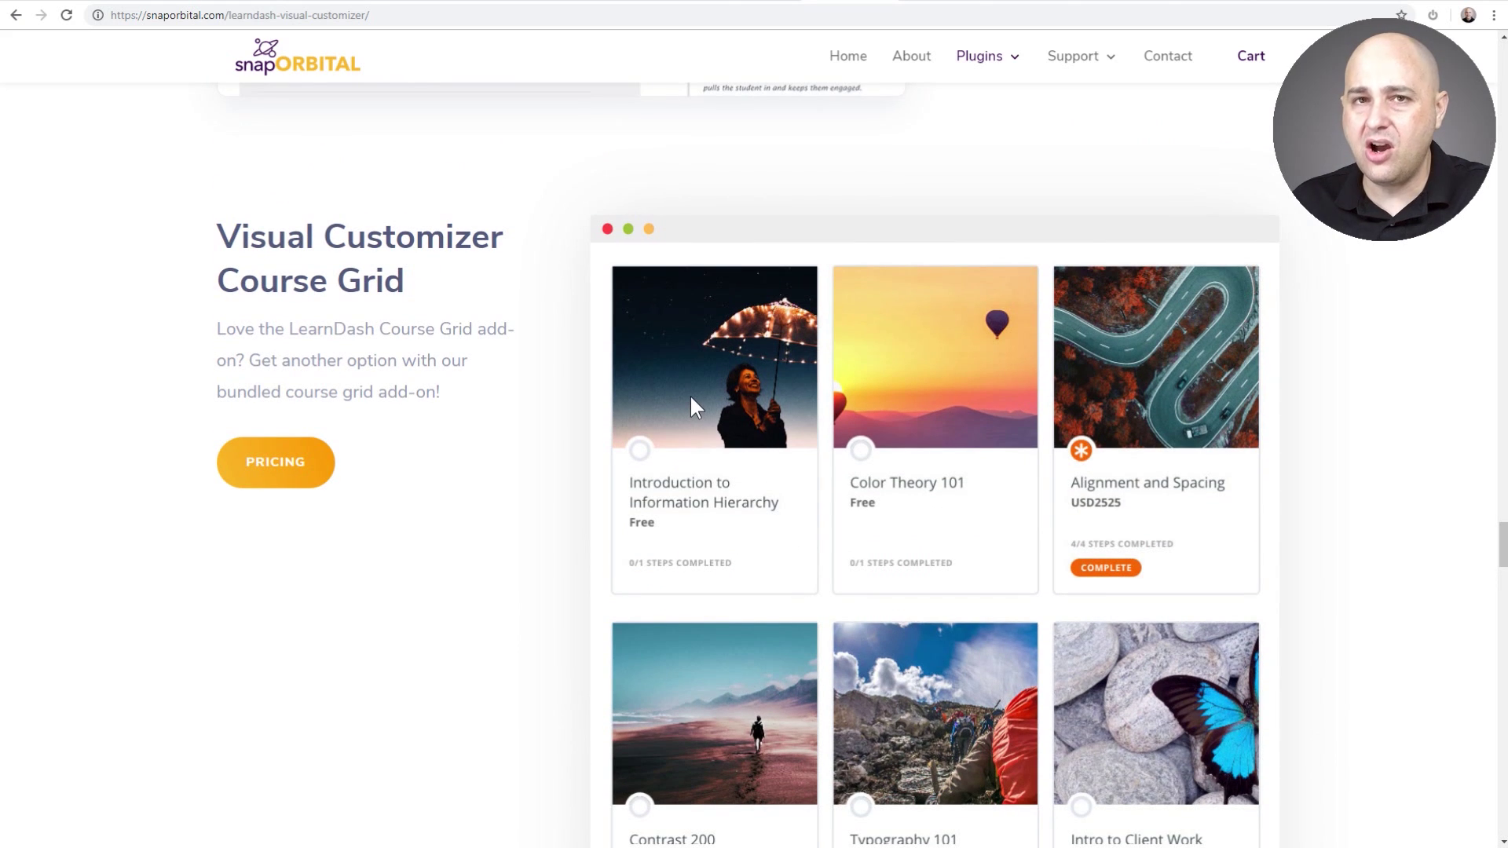
{"action": "scroll", "coordinate": [688, 400], "scroll_direction": "down", "scroll_amount": 12}
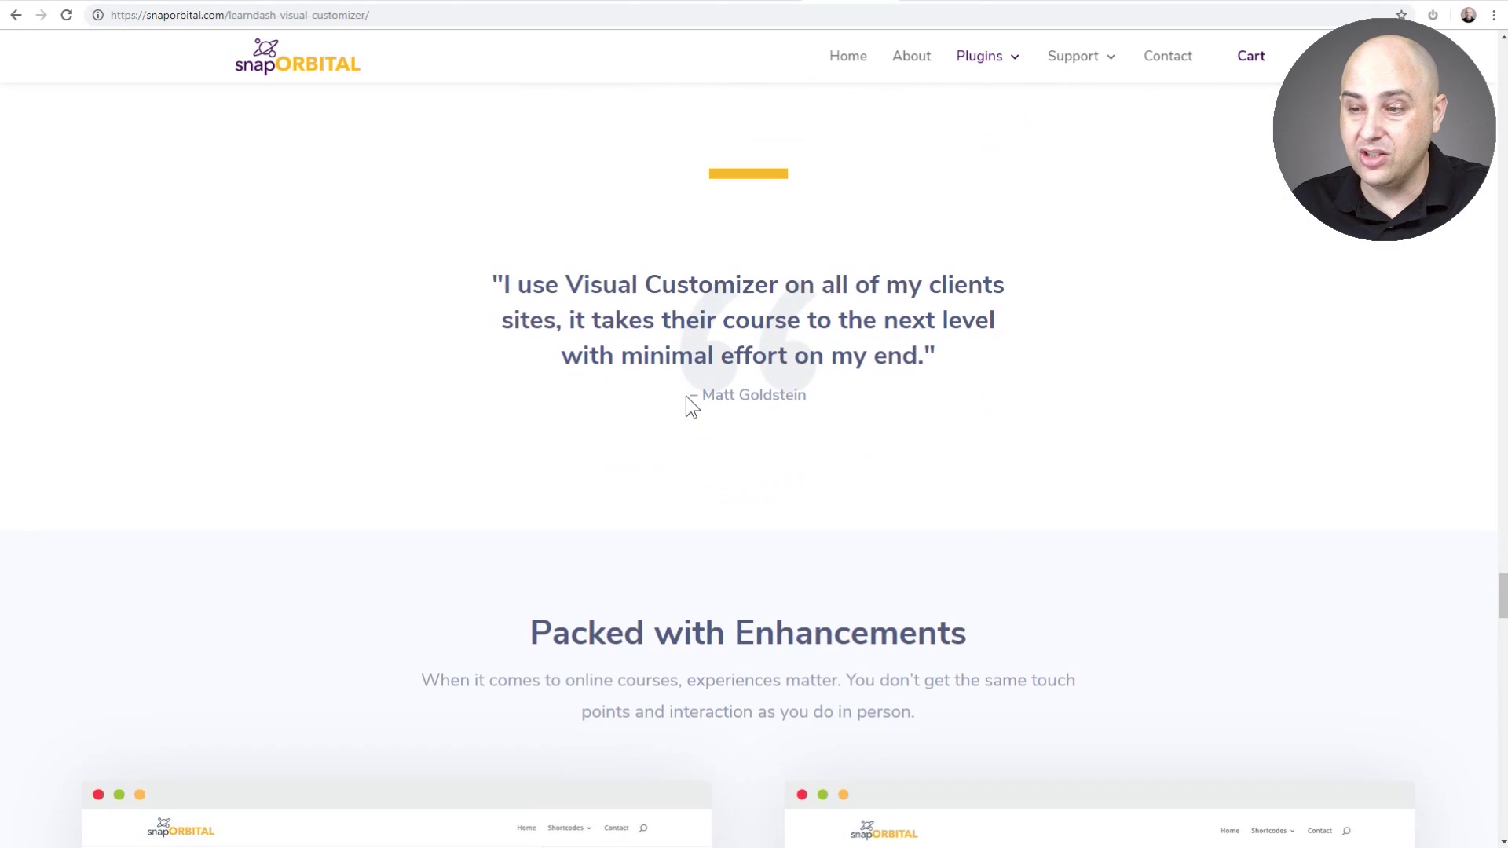
{"action": "scroll", "coordinate": [688, 401], "scroll_direction": "down", "scroll_amount": 20}
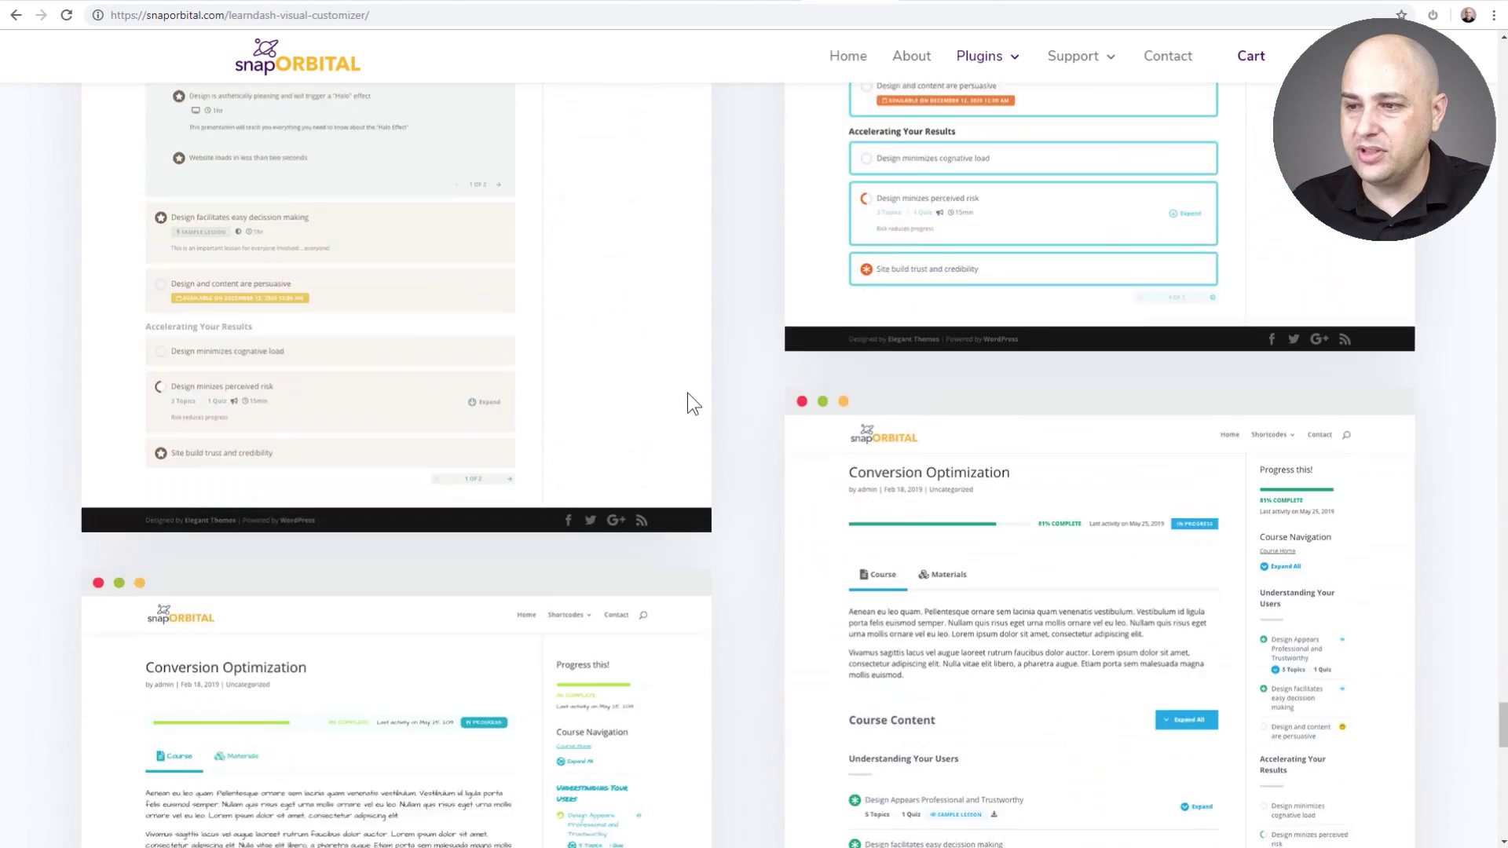
Check the Visual Customizer pricing plans, highlighting the Hobbiest, Unlimited and Notes & Customizer bundle prices
{"action": "scroll", "coordinate": [688, 399], "scroll_direction": "down", "scroll_amount": 4}
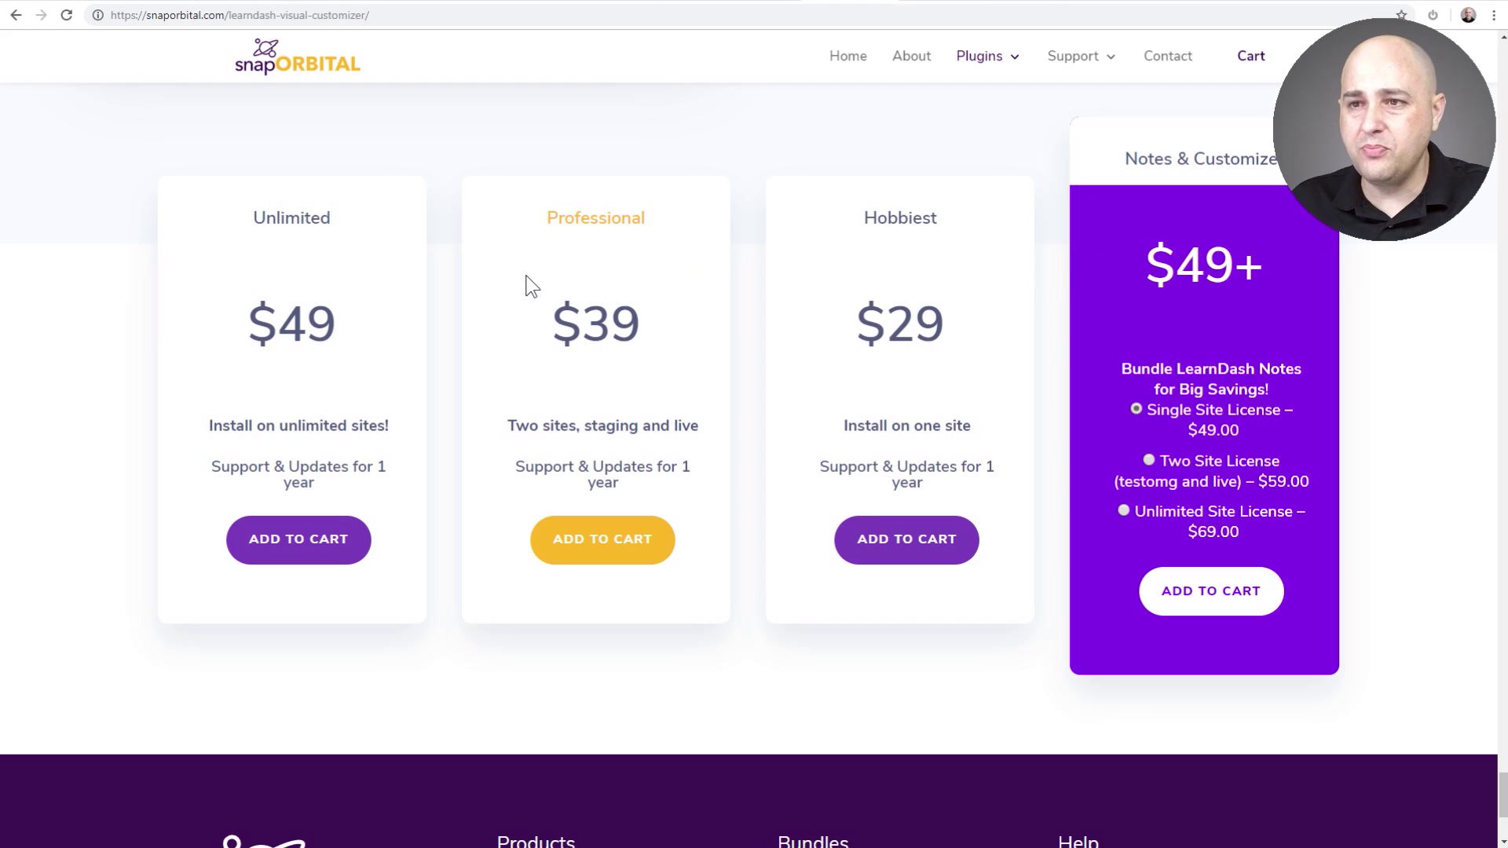
{"action": "left_click_drag", "start_coordinate": [955, 333], "coordinate": [862, 312]}
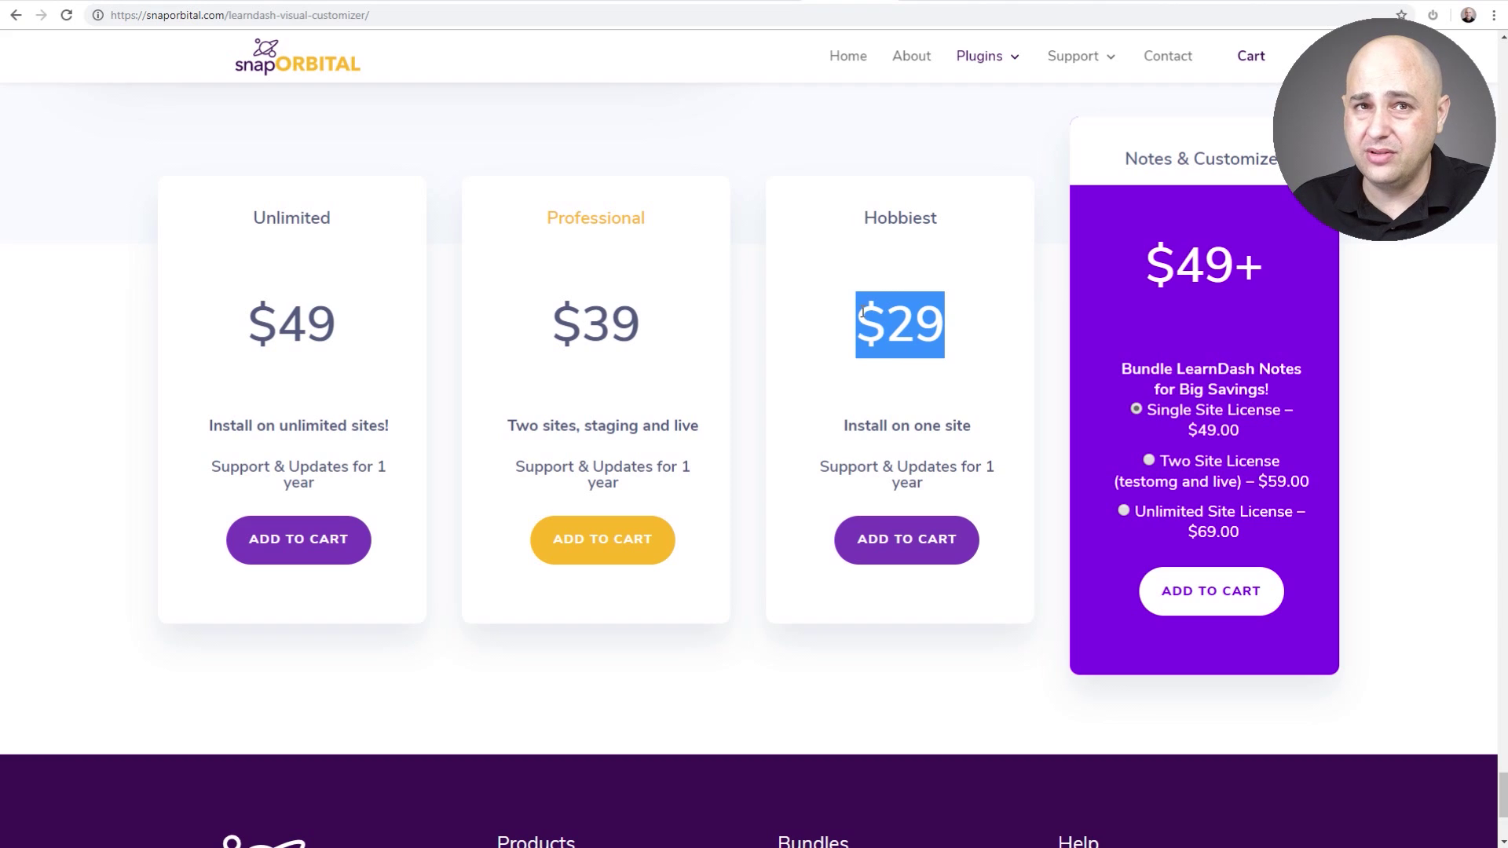
{"action": "left_click_drag", "start_coordinate": [350, 325], "coordinate": [245, 324]}
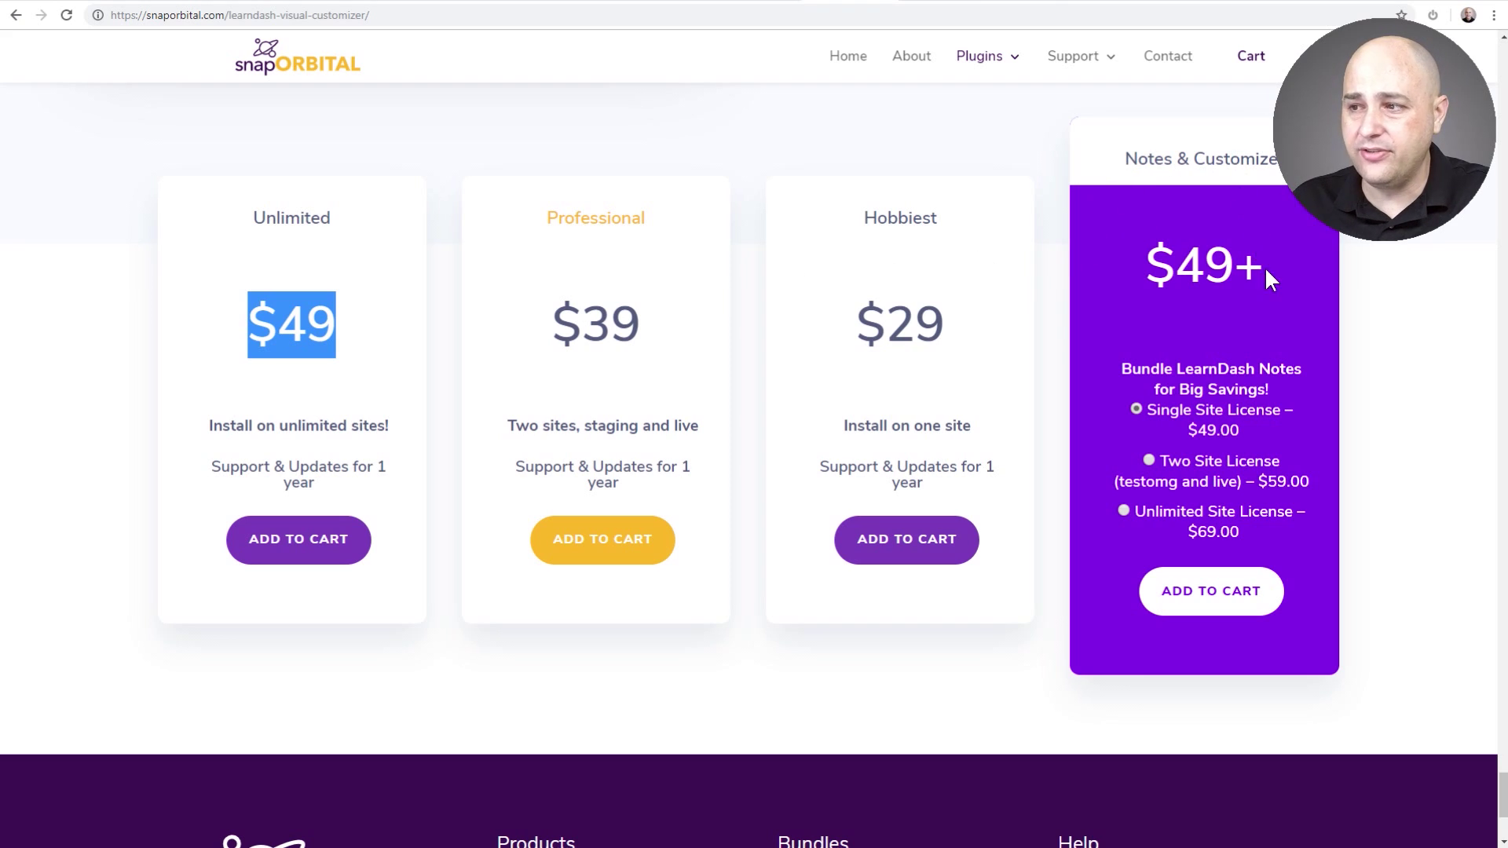
{"action": "left_click_drag", "start_coordinate": [1267, 271], "coordinate": [1143, 271]}
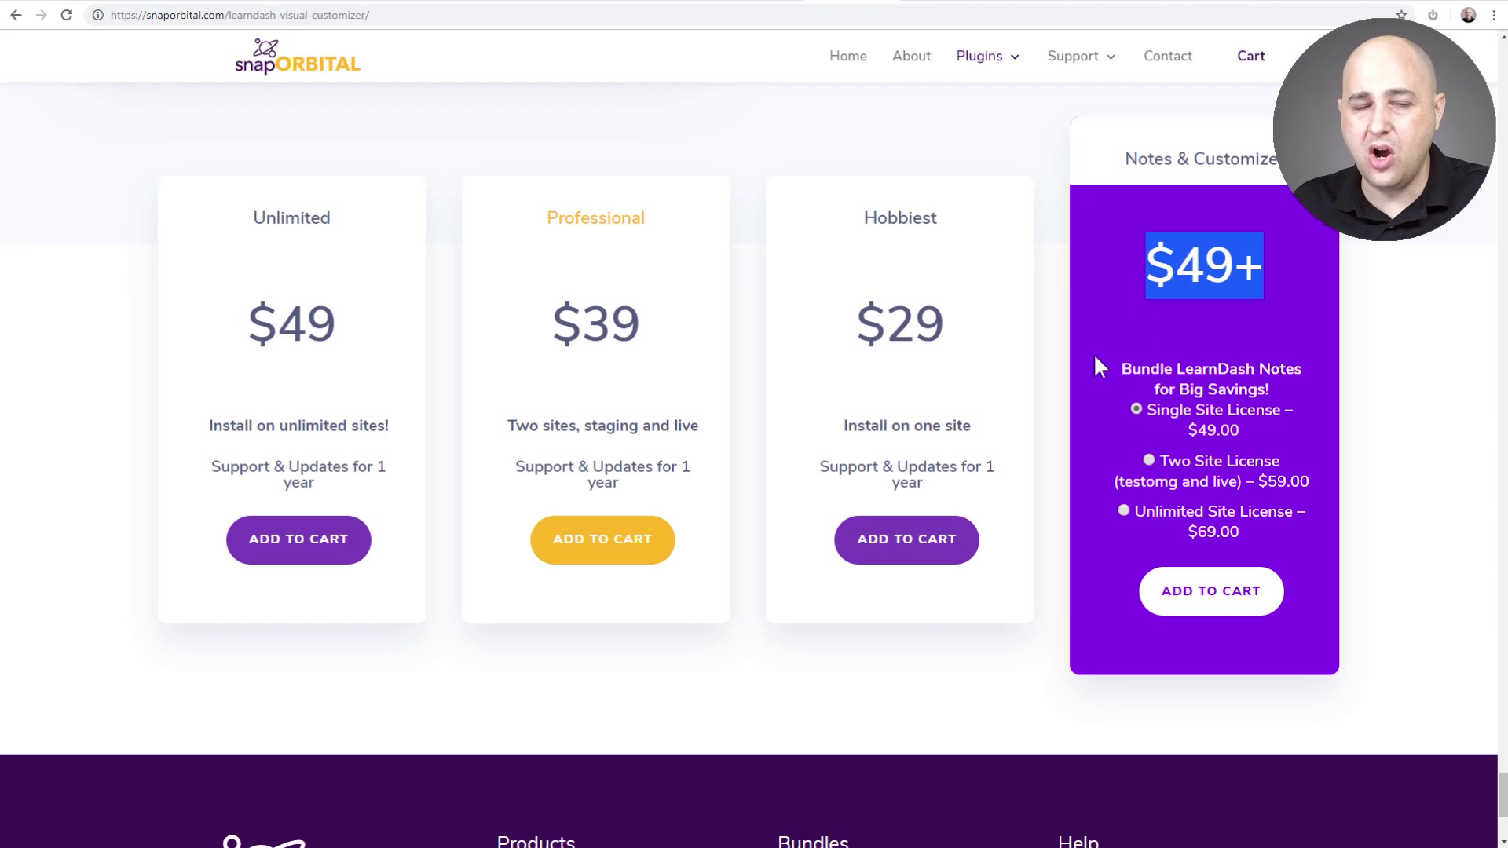
Open the LearnDash Power Pack page from snapOrbital's list of plugins
{"action": "scroll", "coordinate": [966, 211], "scroll_direction": "up", "scroll_amount": 6}
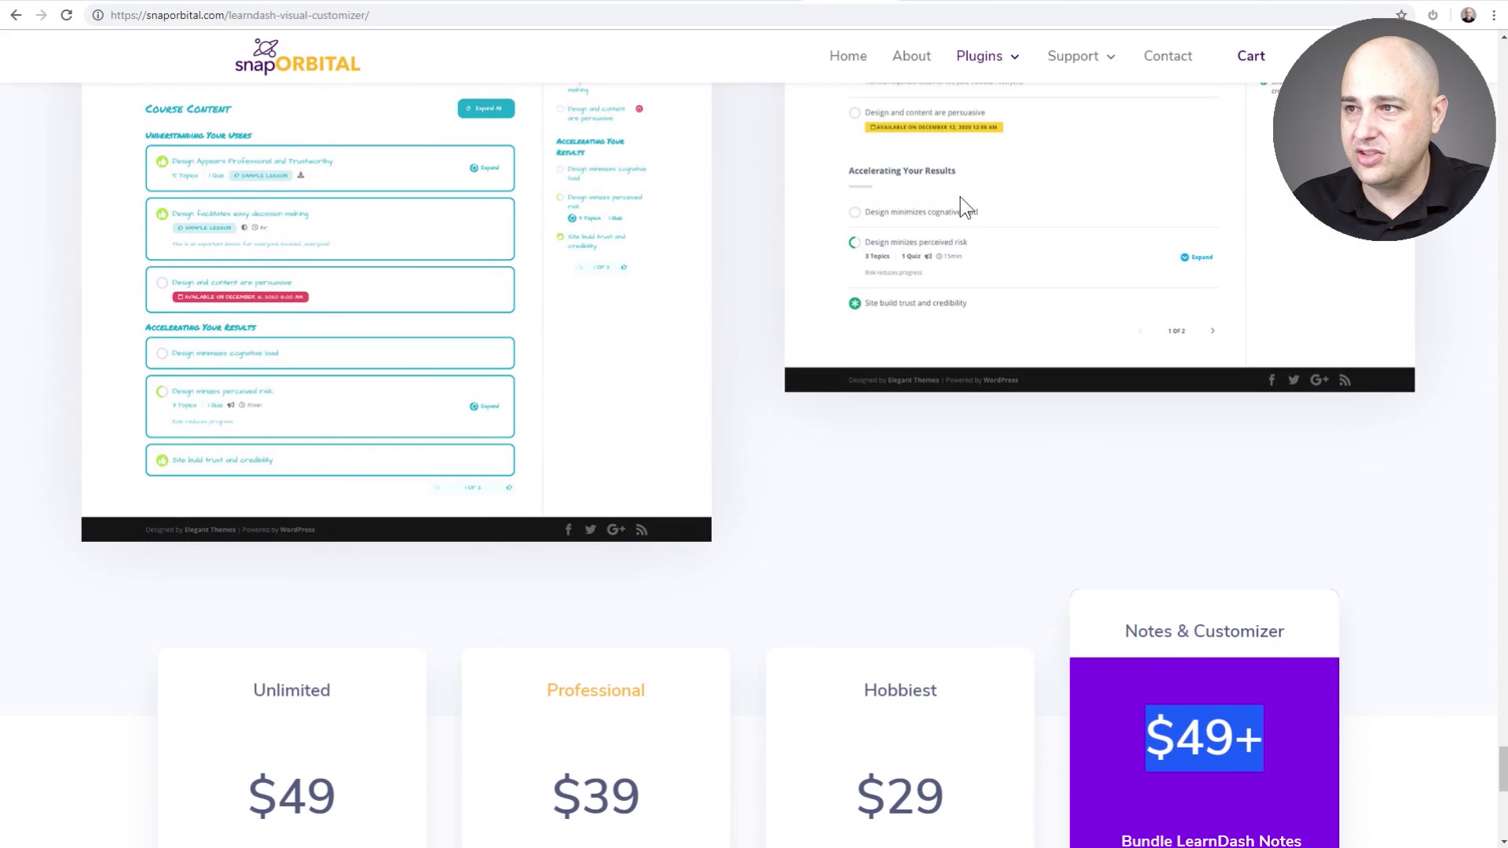
{"action": "mouse_move", "coordinate": [982, 56]}
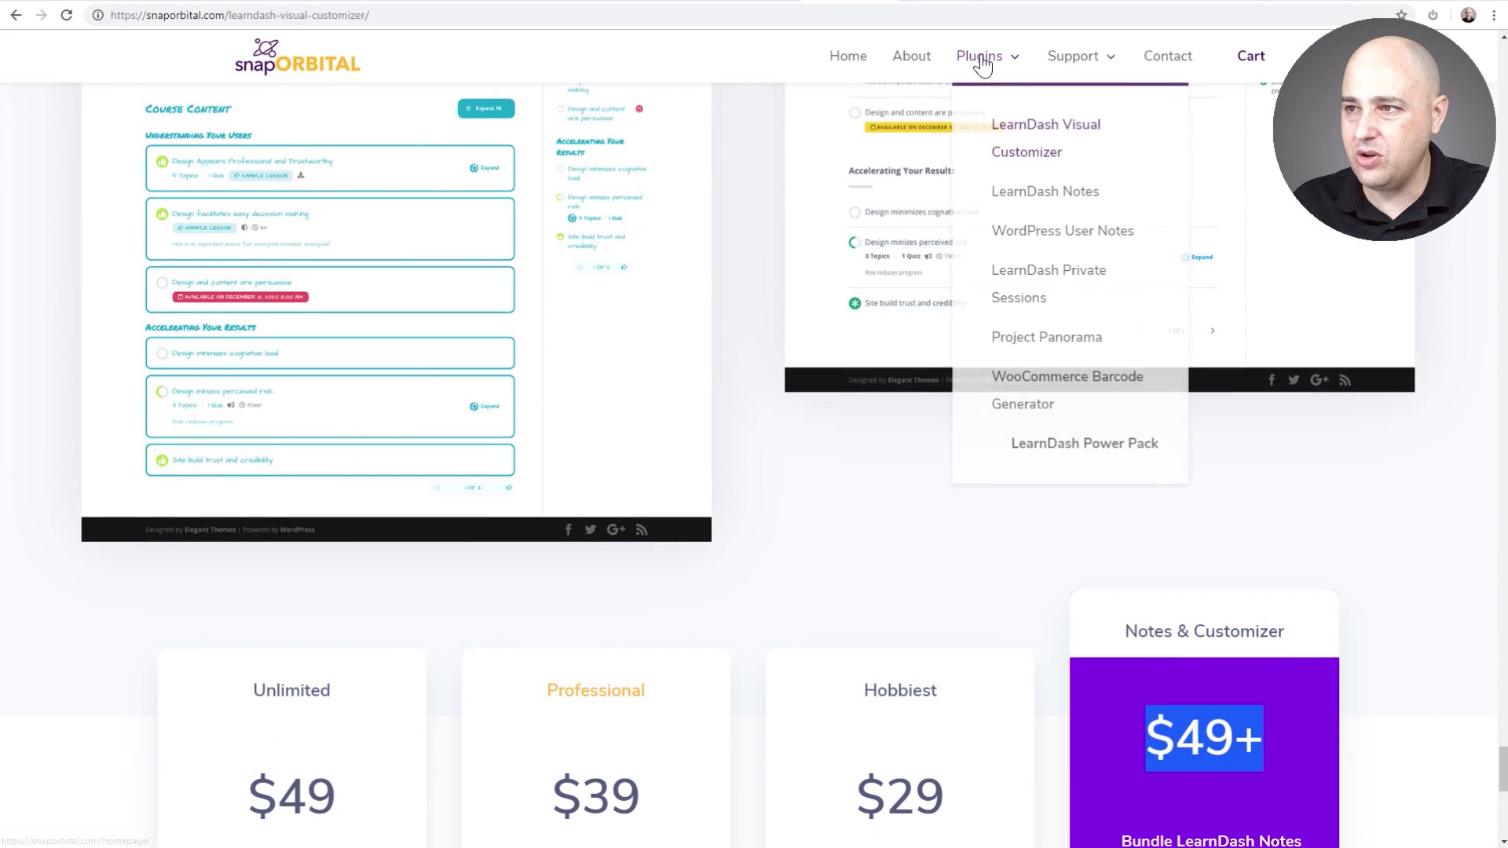
{"action": "left_click", "coordinate": [1058, 445]}
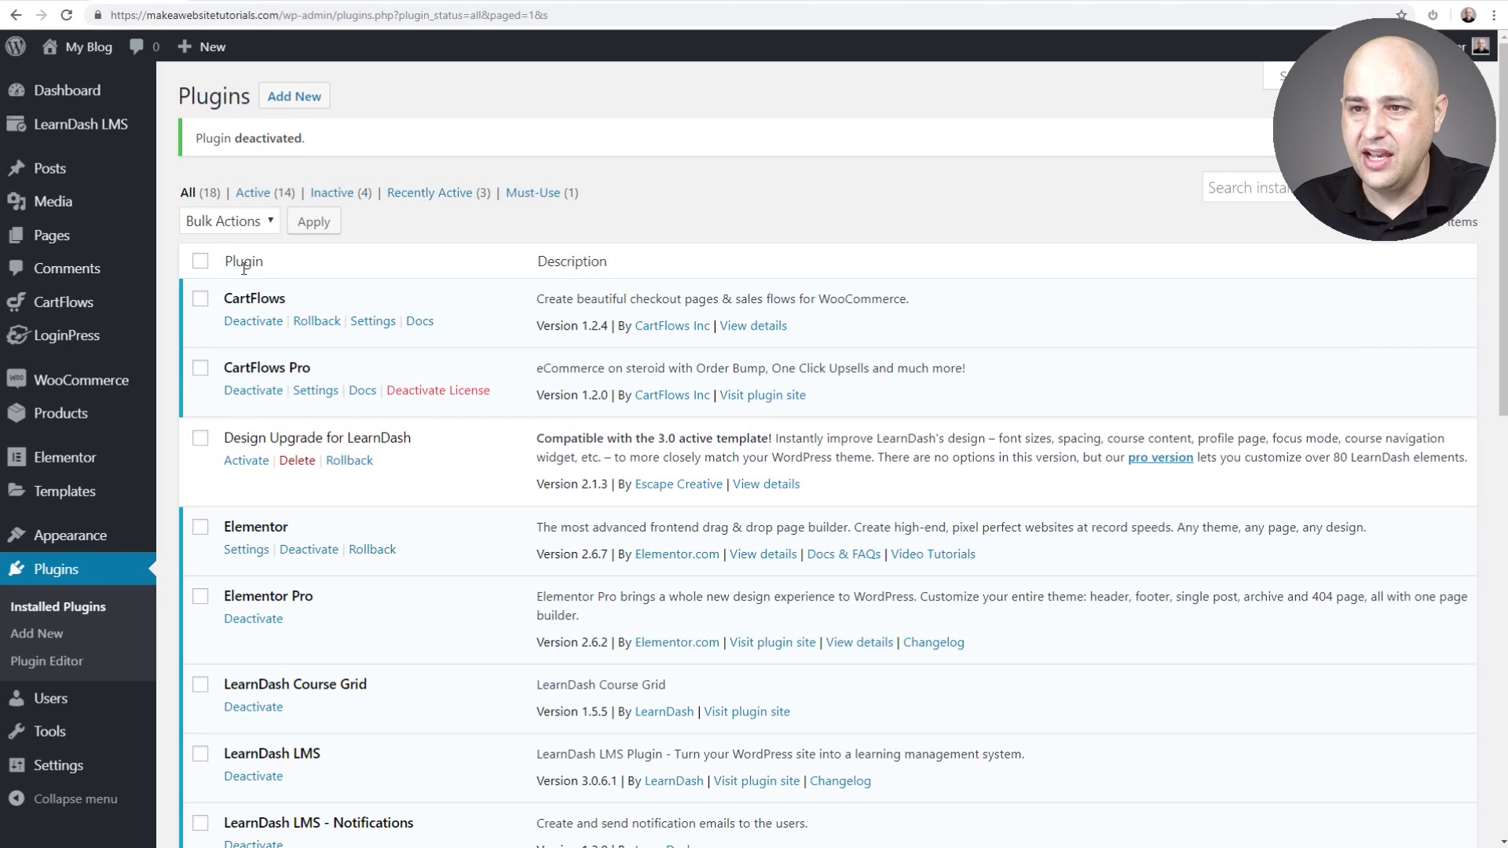
Activate the LearnDash Visual Customizer plugin in the WordPress admin and open its Visual Customizer page in the LearnDash LMS settings
{"action": "scroll", "coordinate": [416, 406], "scroll_direction": "down", "scroll_amount": 5}
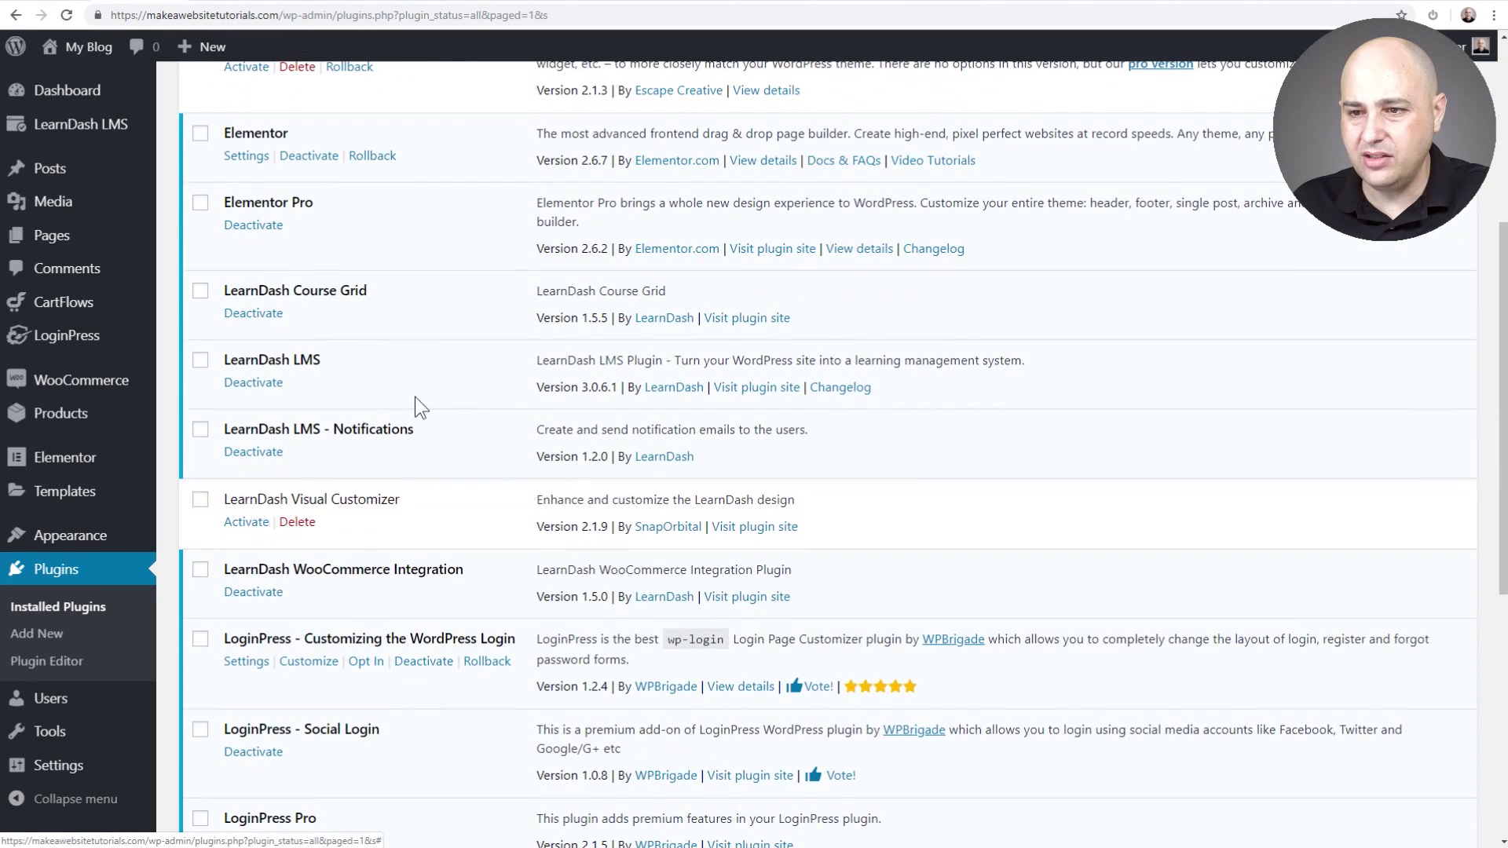
{"action": "left_click", "coordinate": [246, 522]}
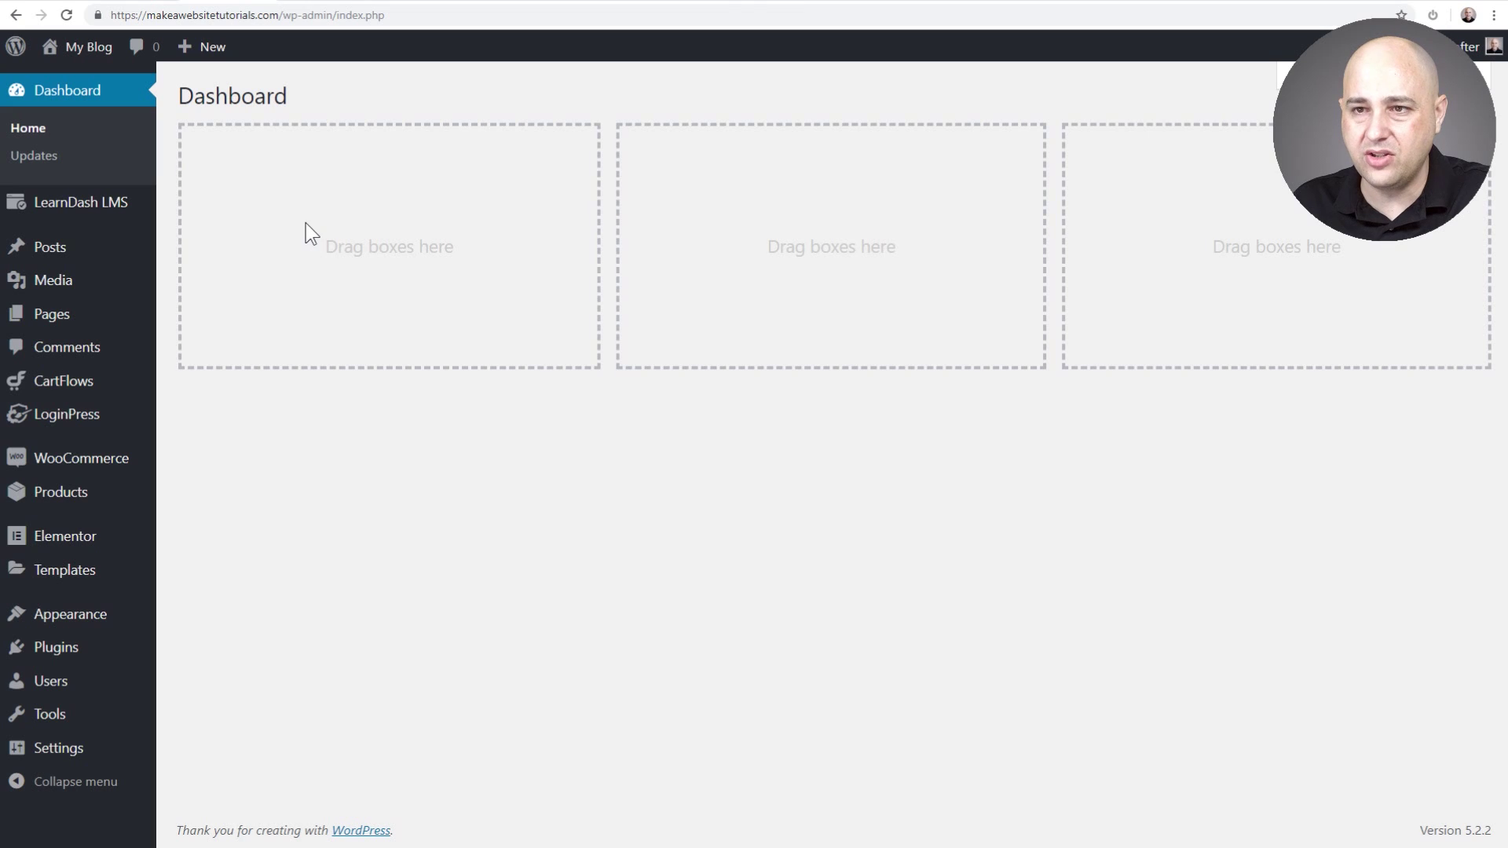
{"action": "mouse_move", "coordinate": [126, 211]}
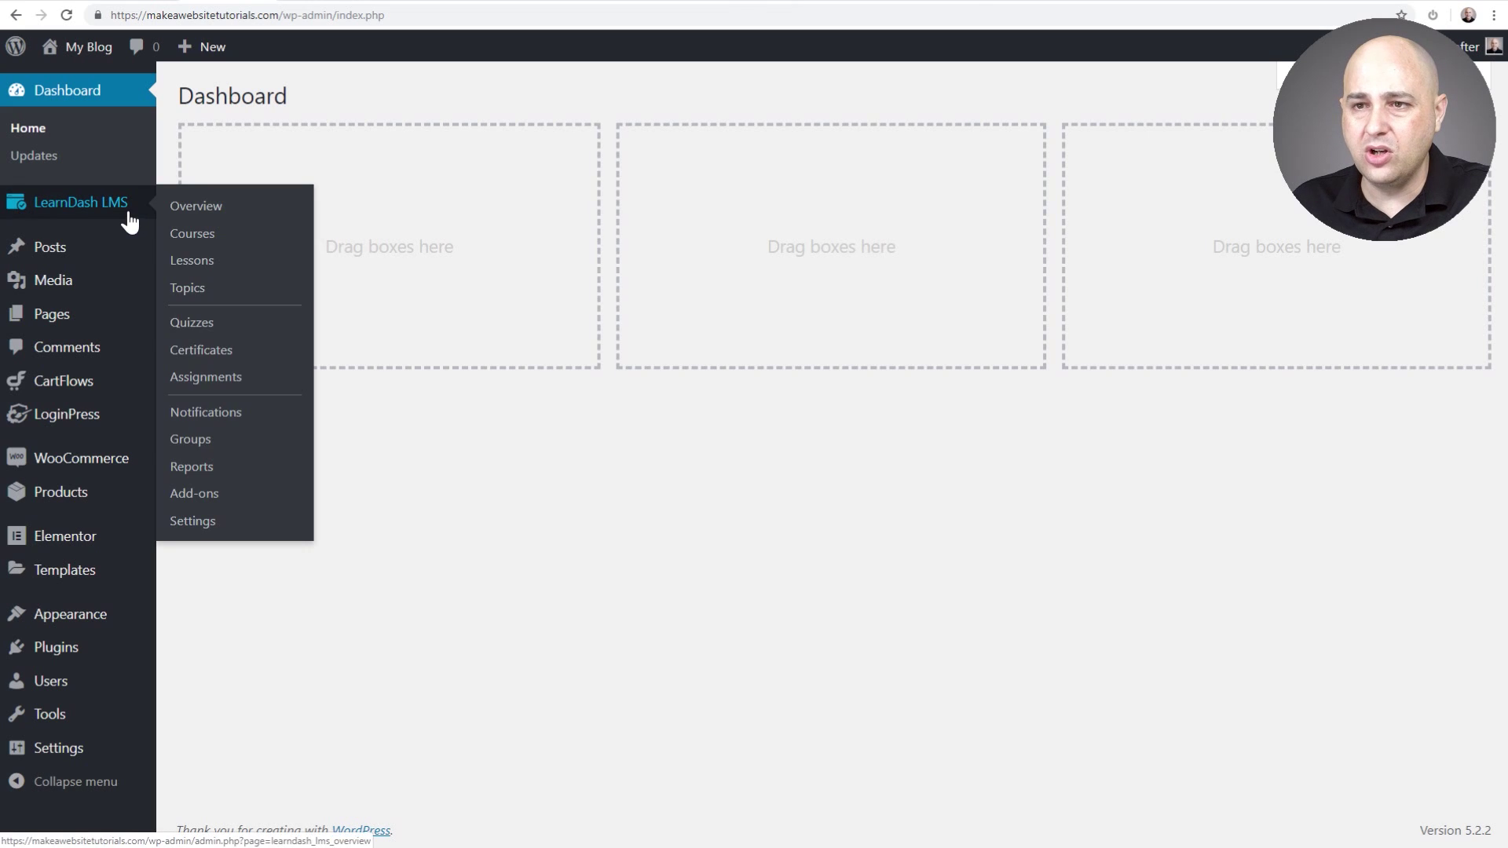
{"action": "left_click", "coordinate": [200, 521]}
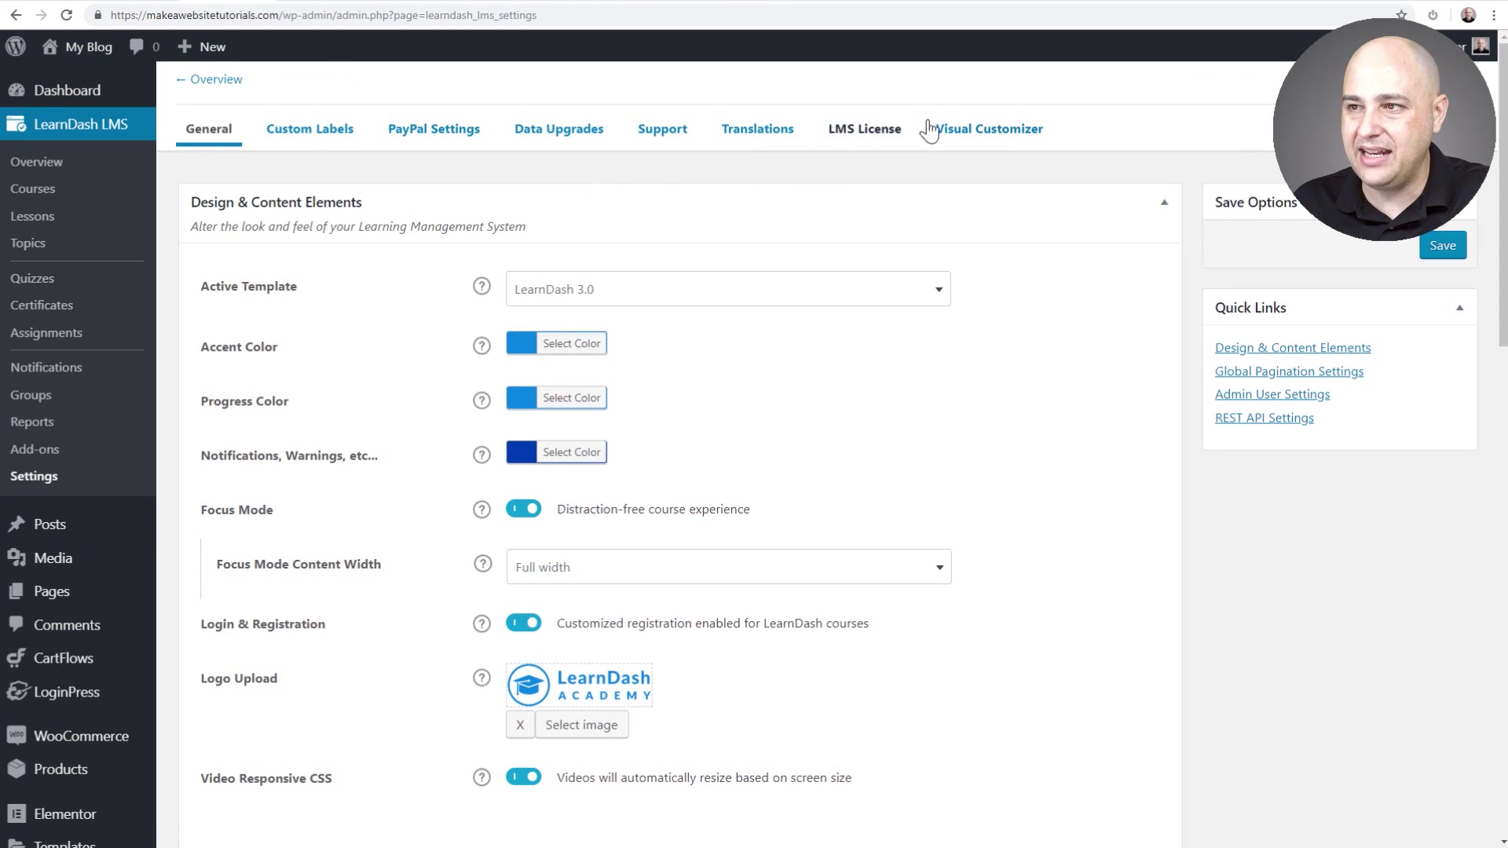
{"action": "left_click", "coordinate": [982, 132]}
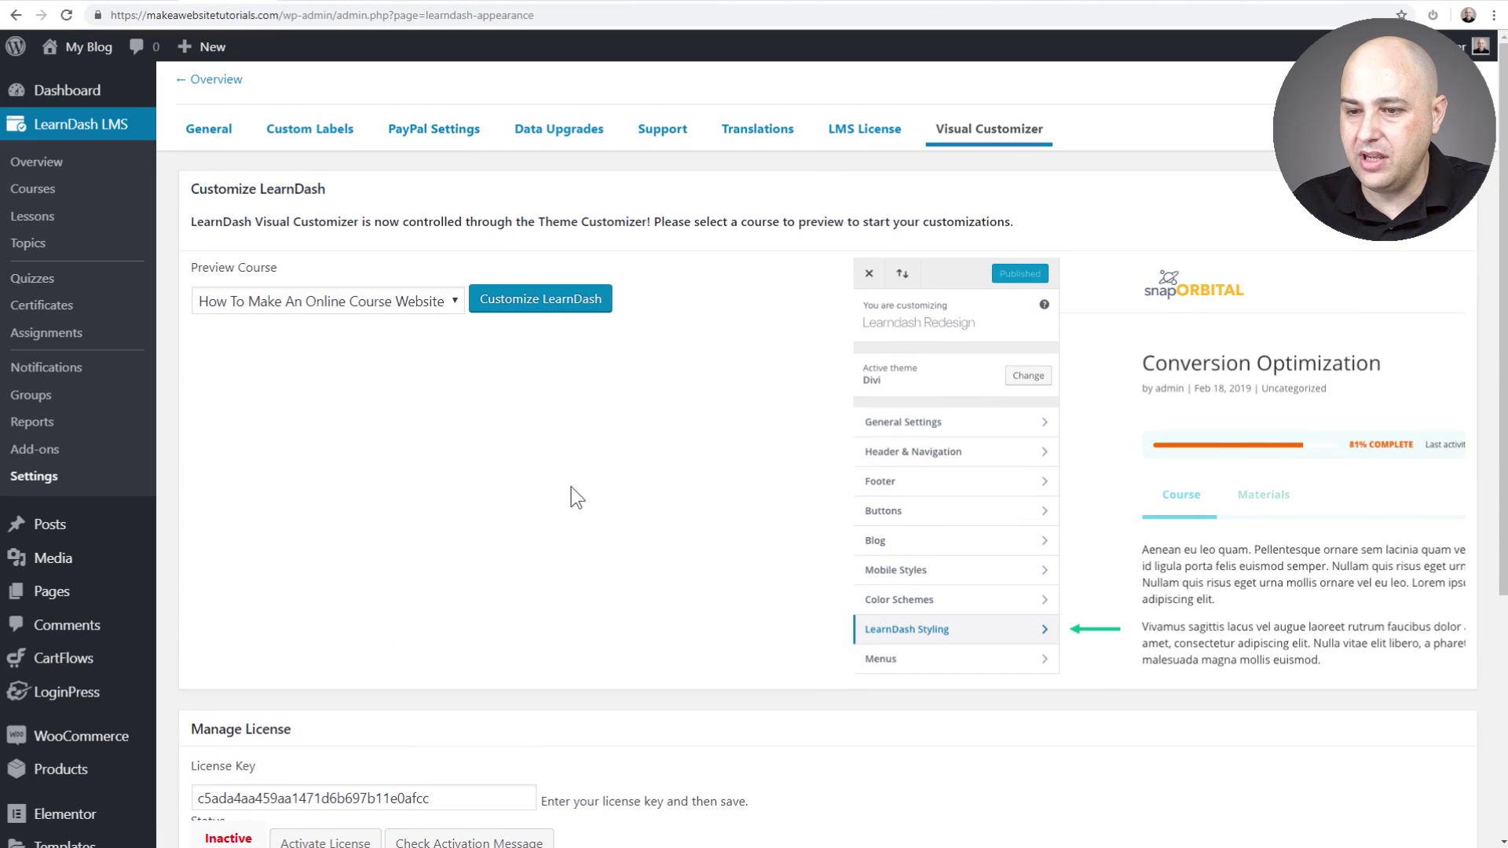
Review the license and settings sections, choose Social Media Marketing as the preview course and start customizing LearnDash
{"action": "scroll", "coordinate": [502, 542], "scroll_direction": "down", "scroll_amount": 4}
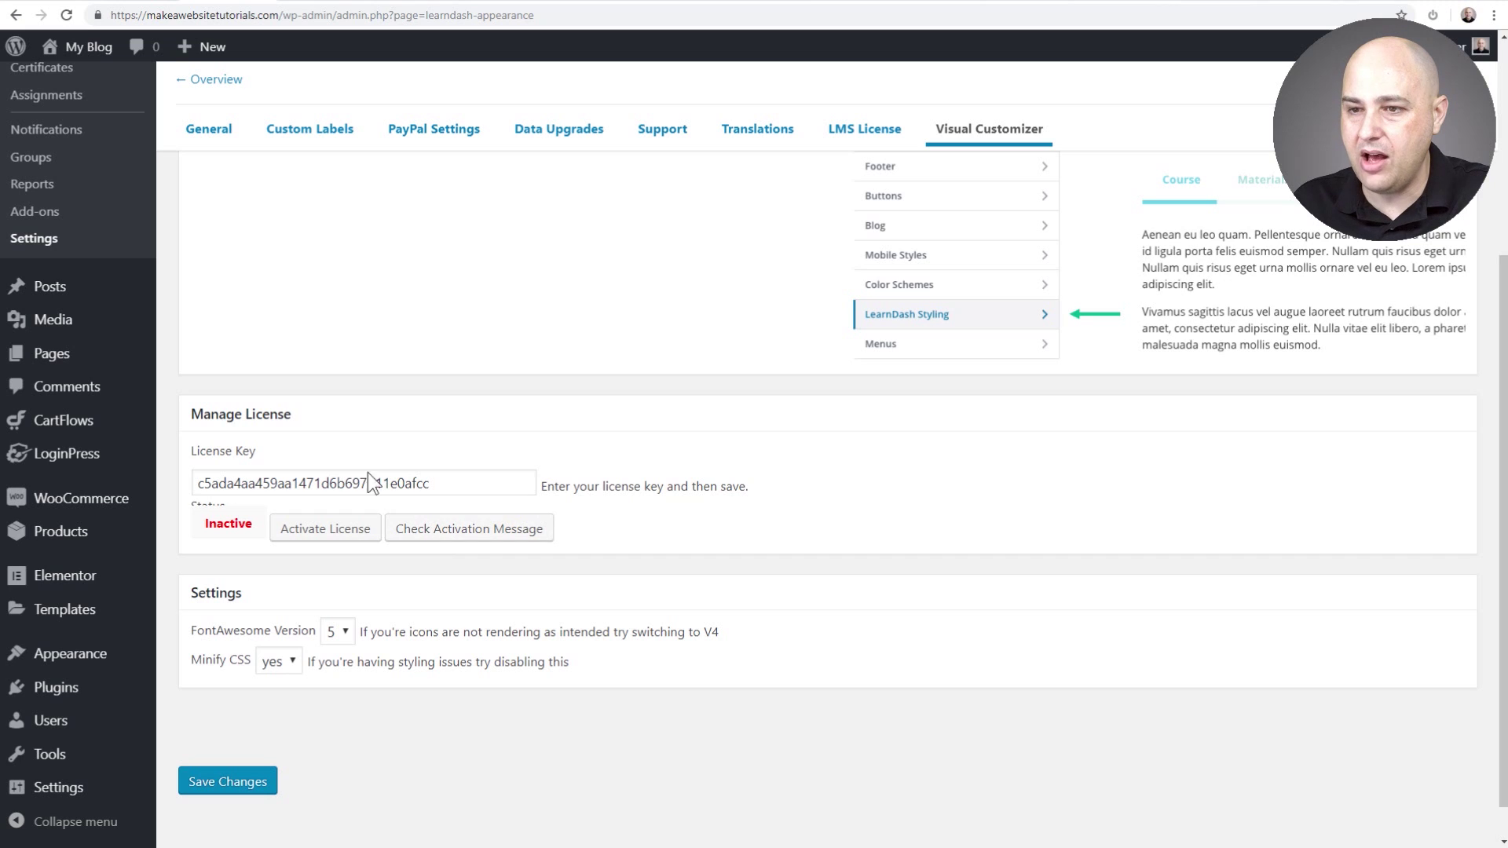
{"action": "scroll", "coordinate": [463, 493], "scroll_direction": "up", "scroll_amount": 4}
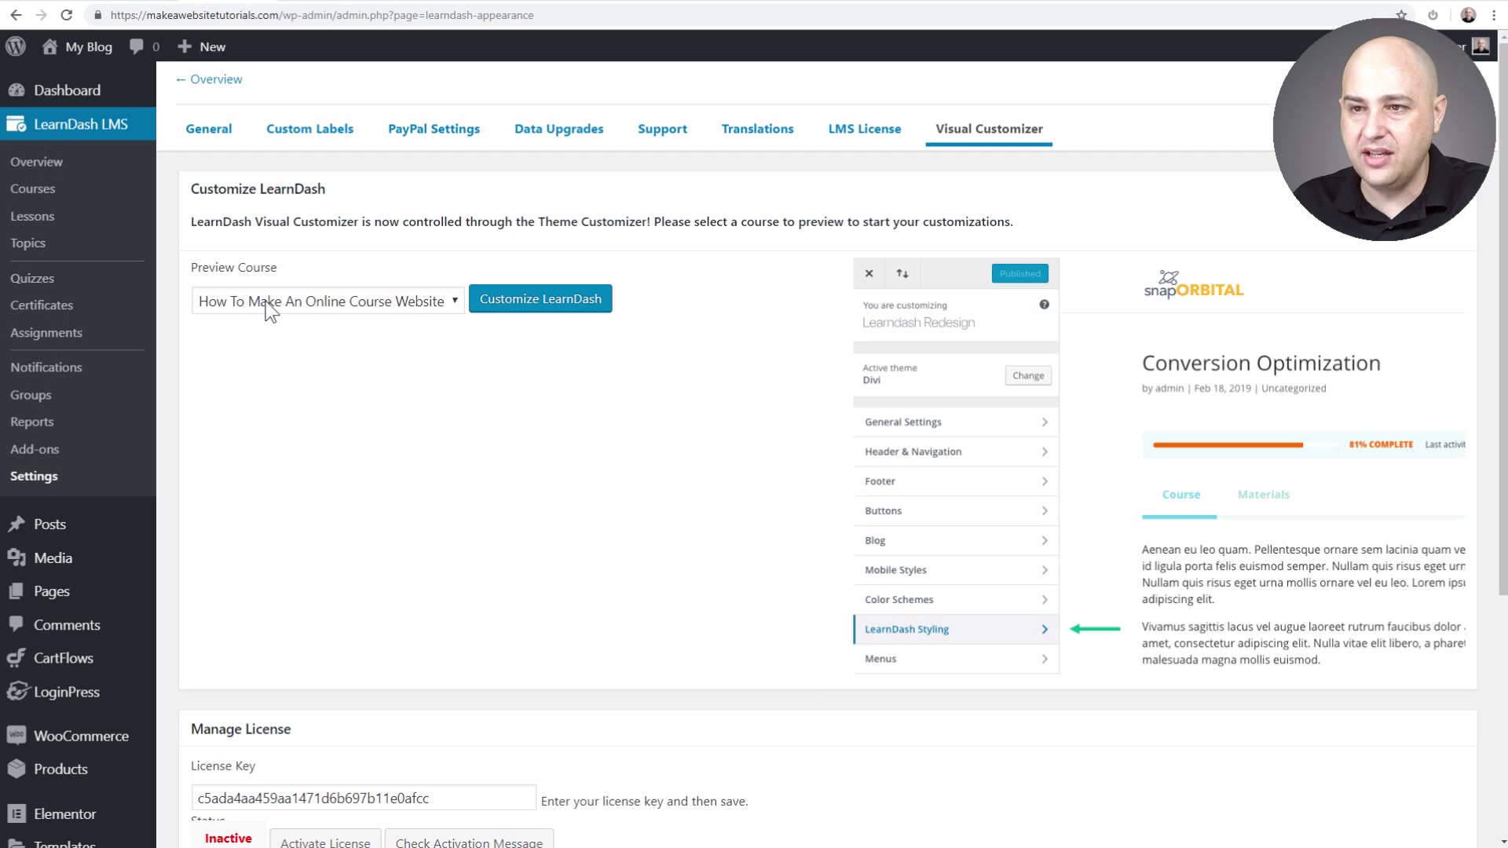
{"action": "left_click", "coordinate": [303, 305]}
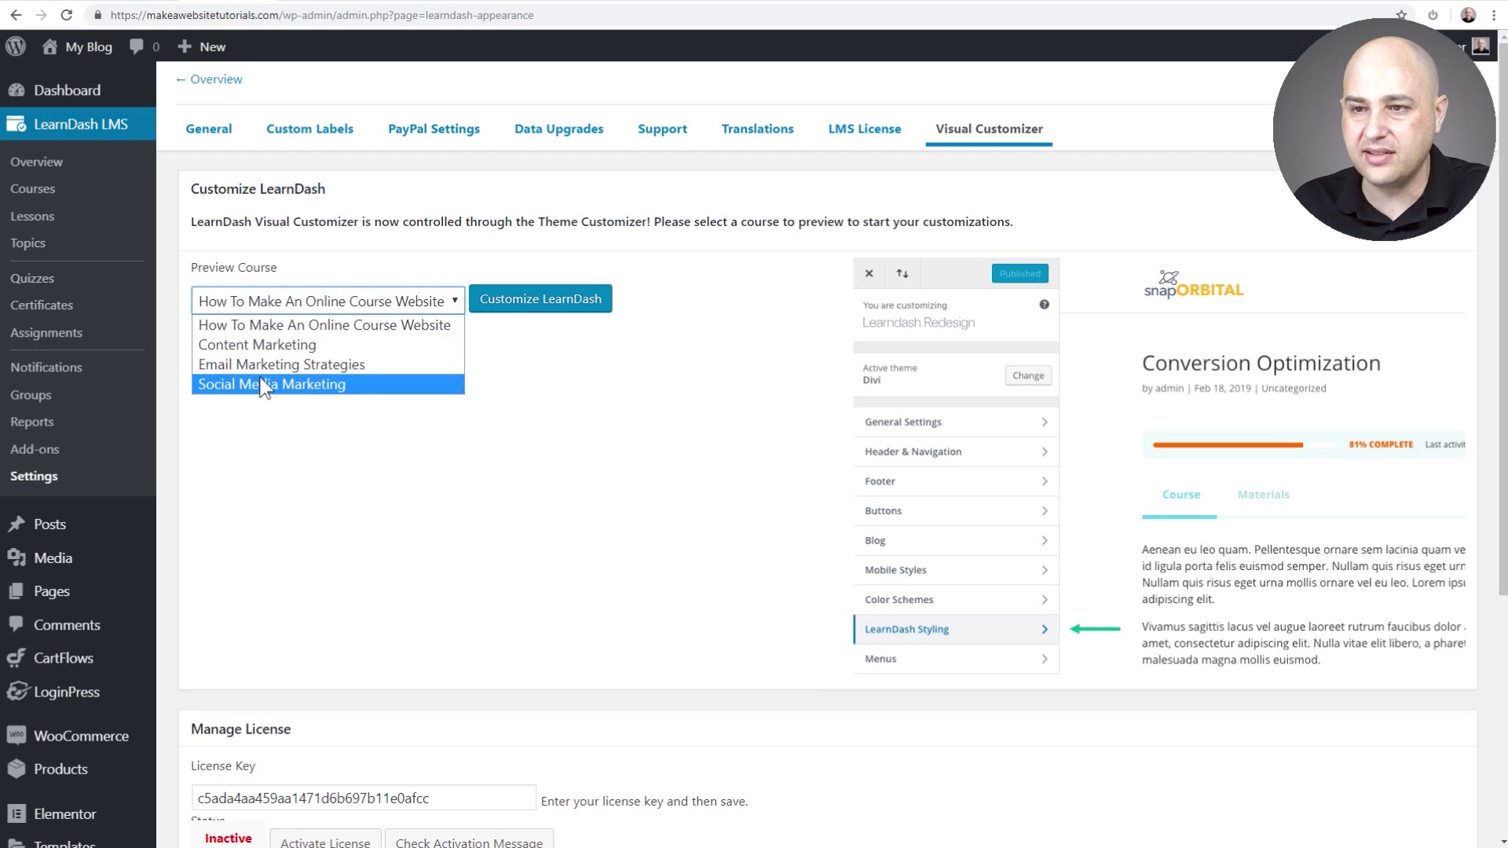
{"action": "left_click", "coordinate": [224, 386]}
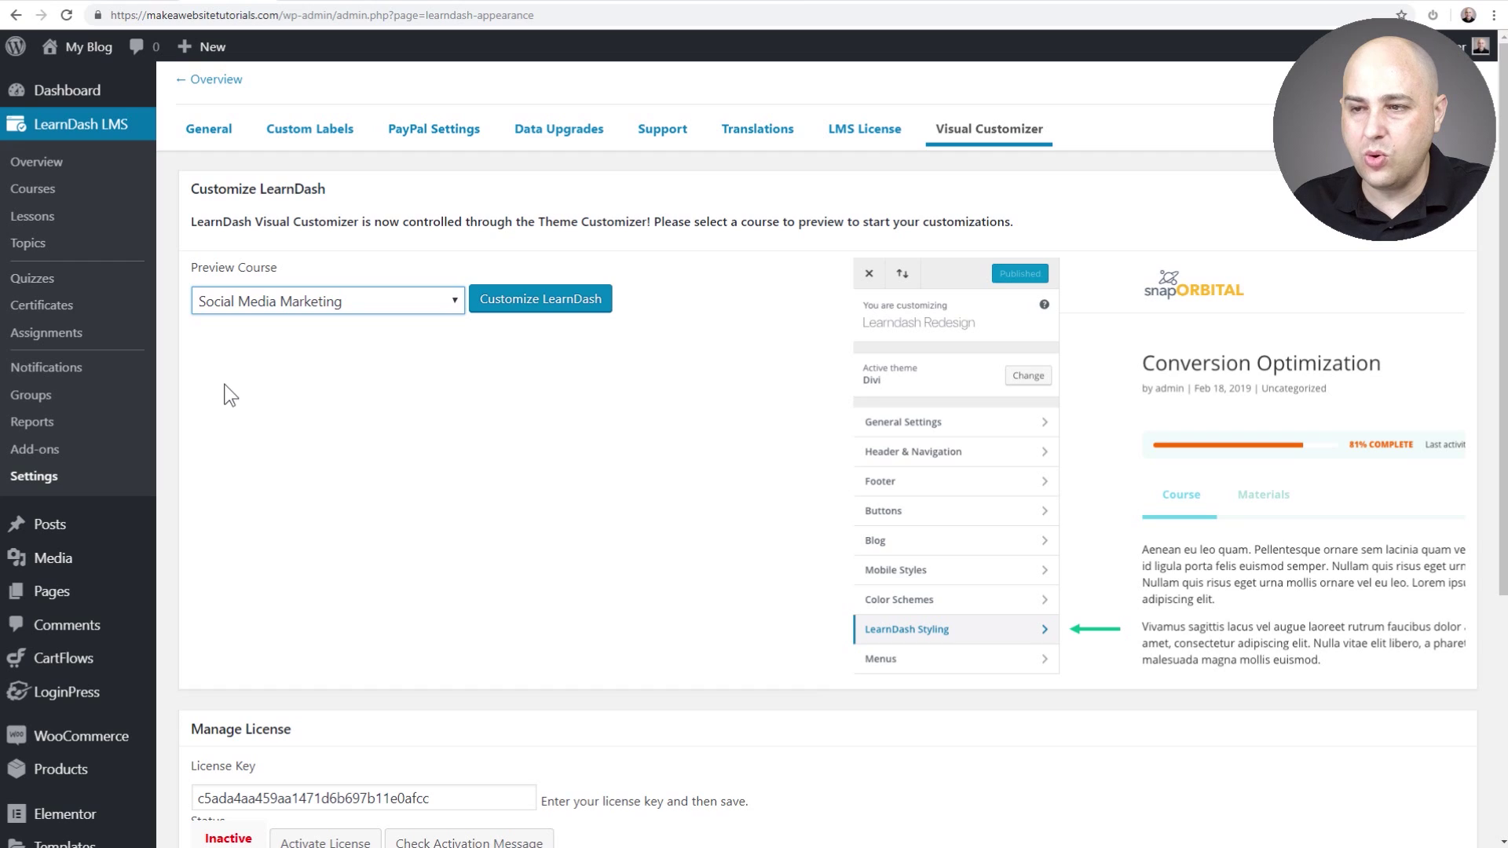
{"action": "left_click", "coordinate": [530, 311]}
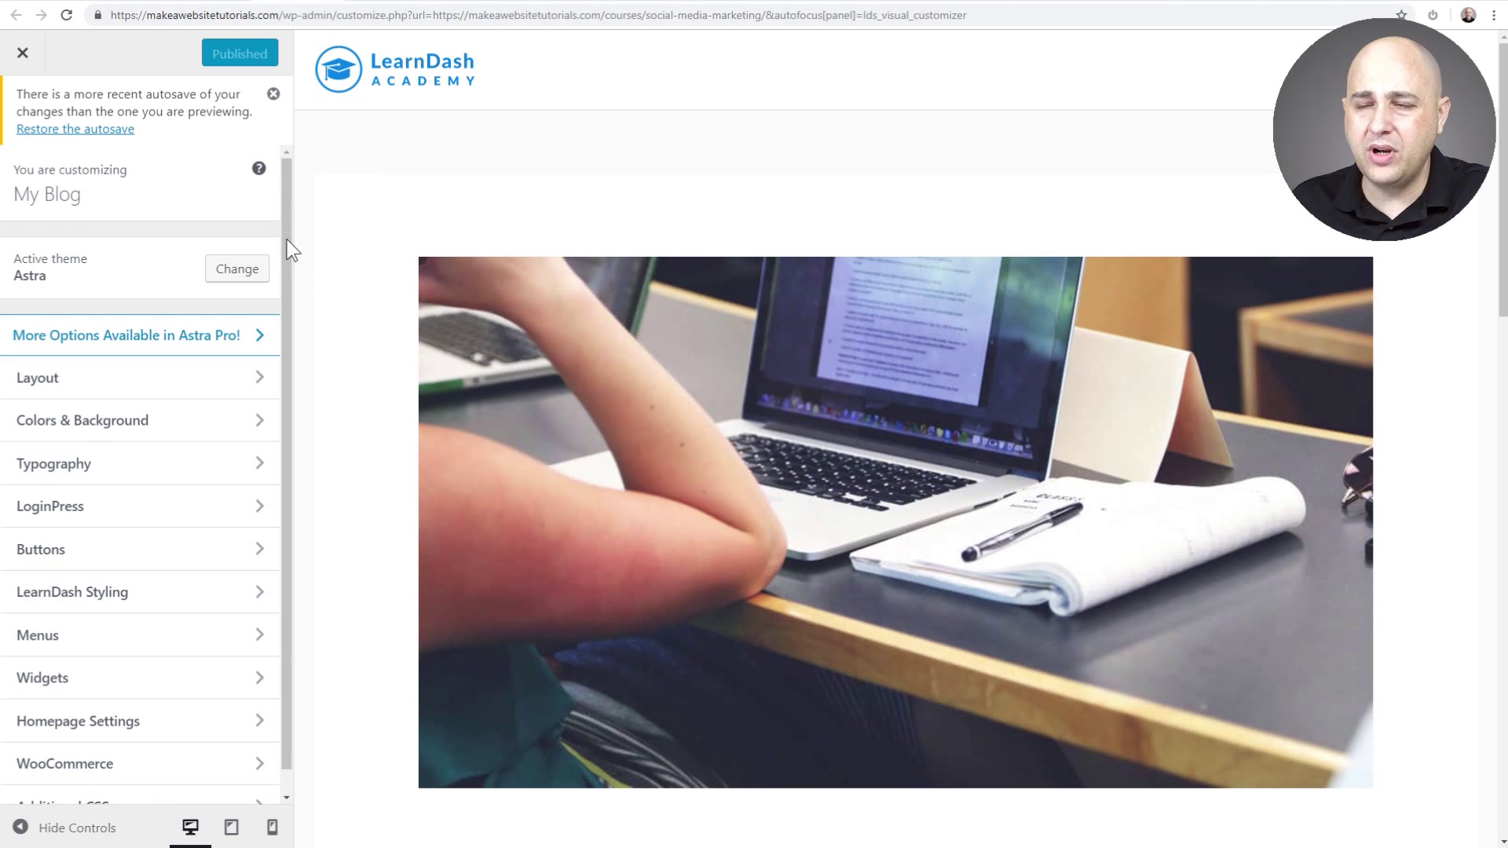
Open the LearnDash Styling templates and themes settings and apply the Expanded template to the course content list
{"action": "scroll", "coordinate": [289, 250], "scroll_direction": "down", "scroll_amount": 1}
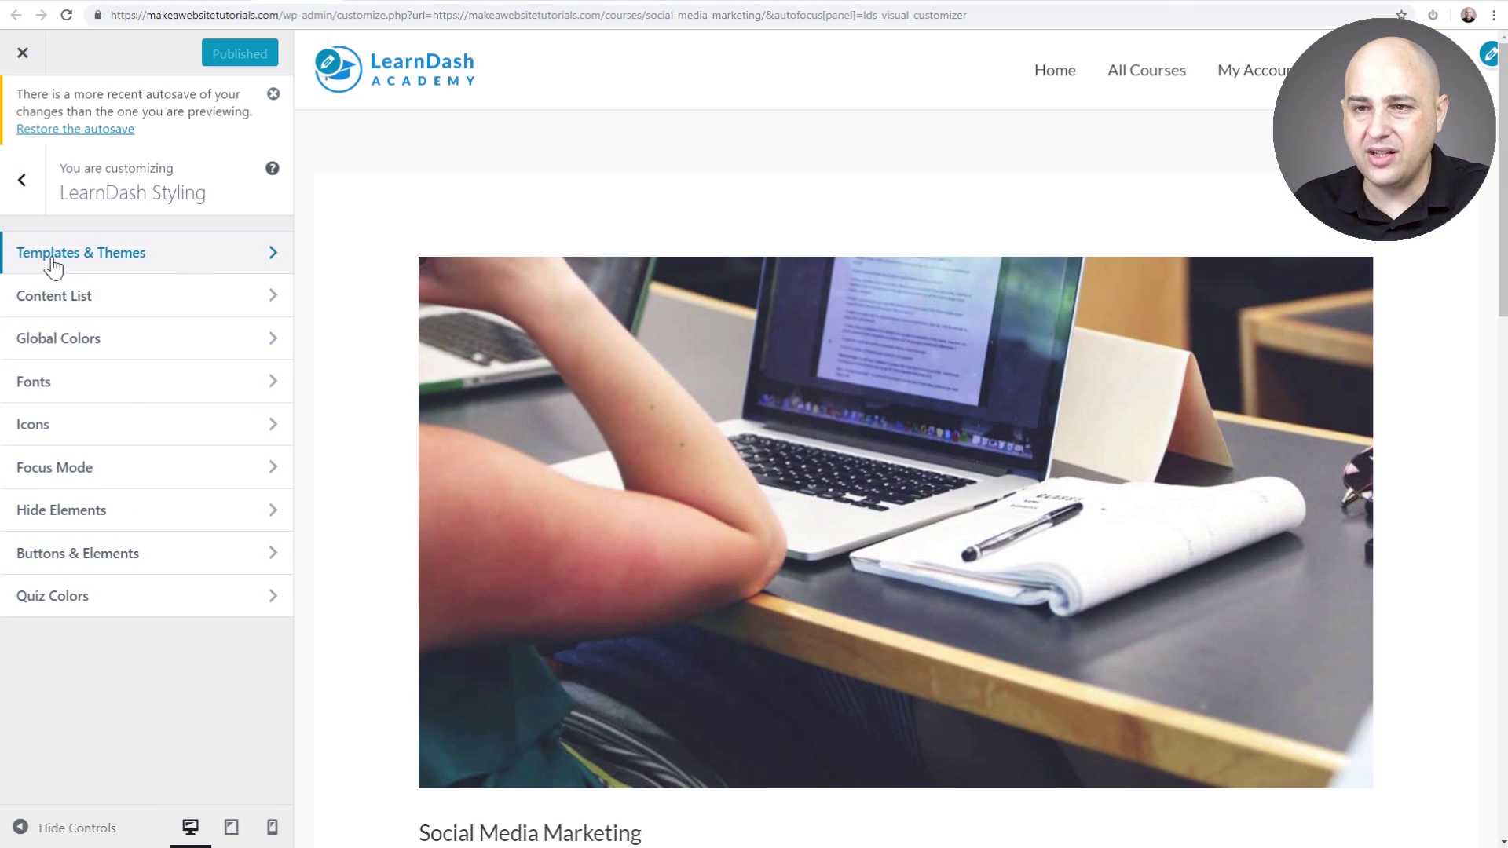
{"action": "left_click", "coordinate": [161, 254]}
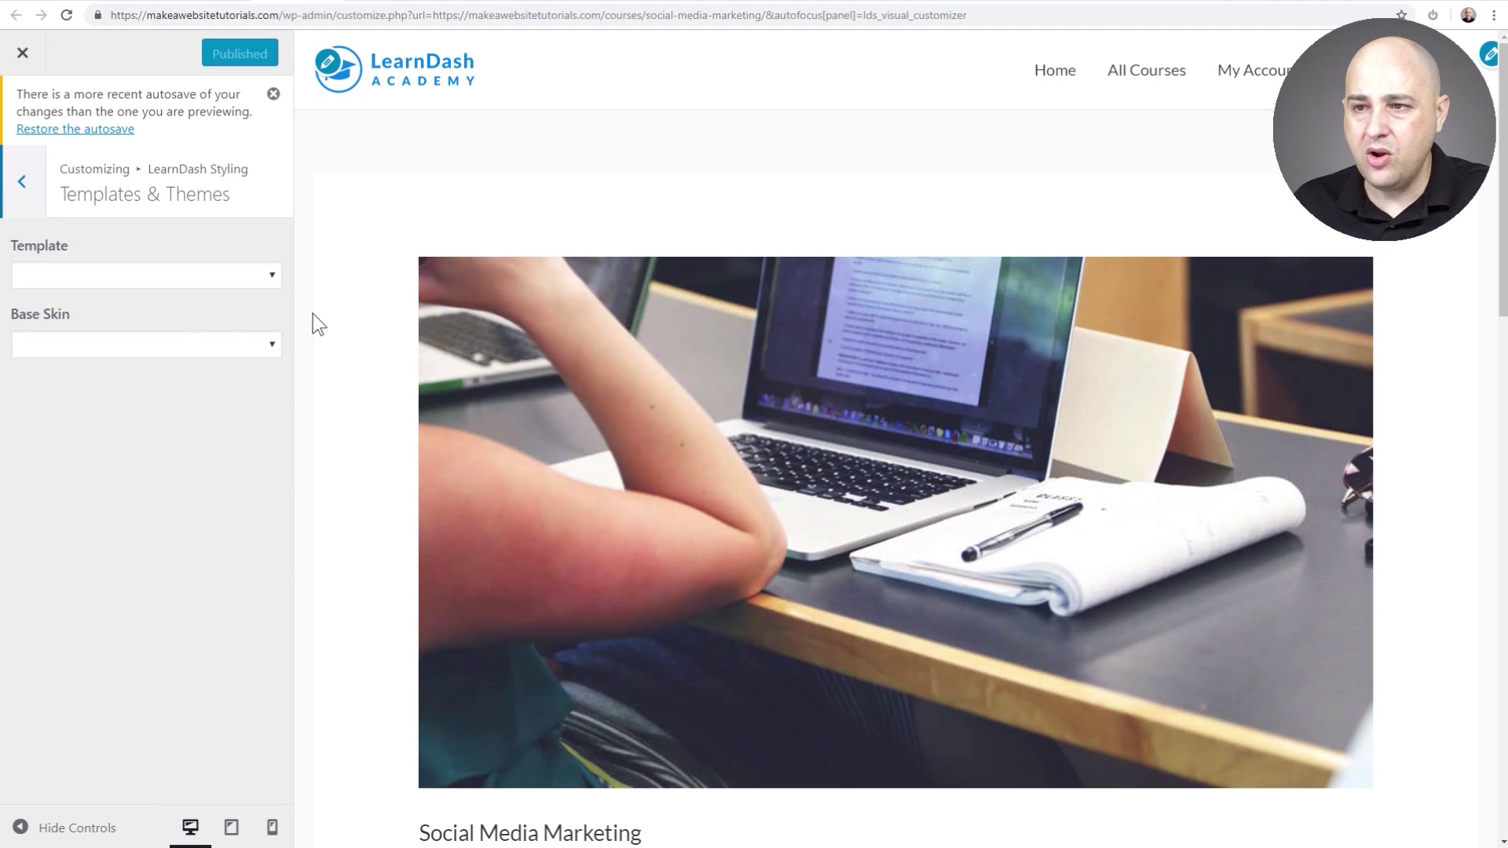
{"action": "scroll", "coordinate": [393, 322], "scroll_direction": "down", "scroll_amount": 15}
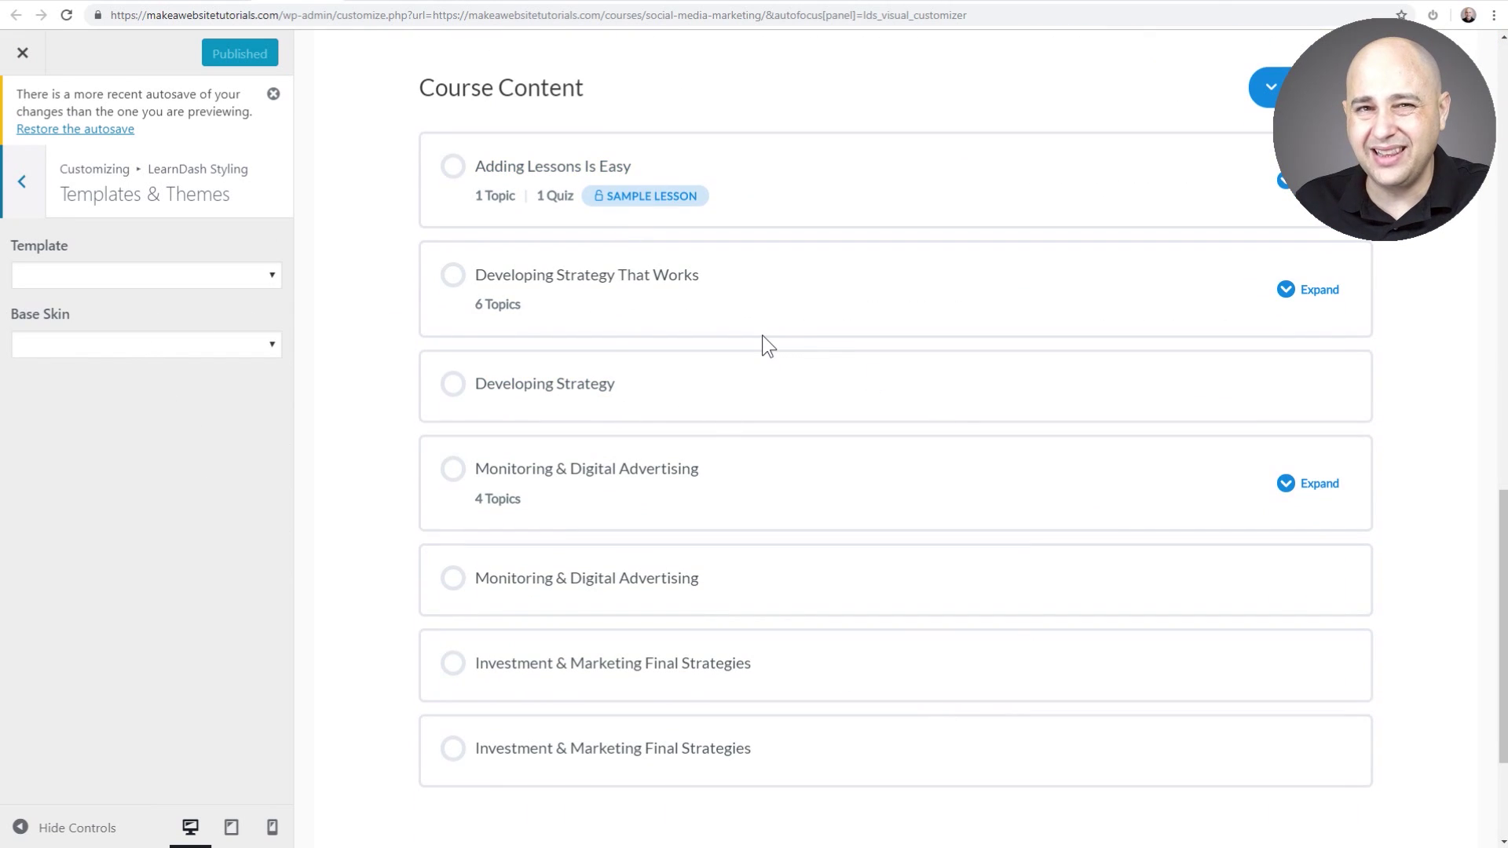
{"action": "left_click", "coordinate": [108, 277]}
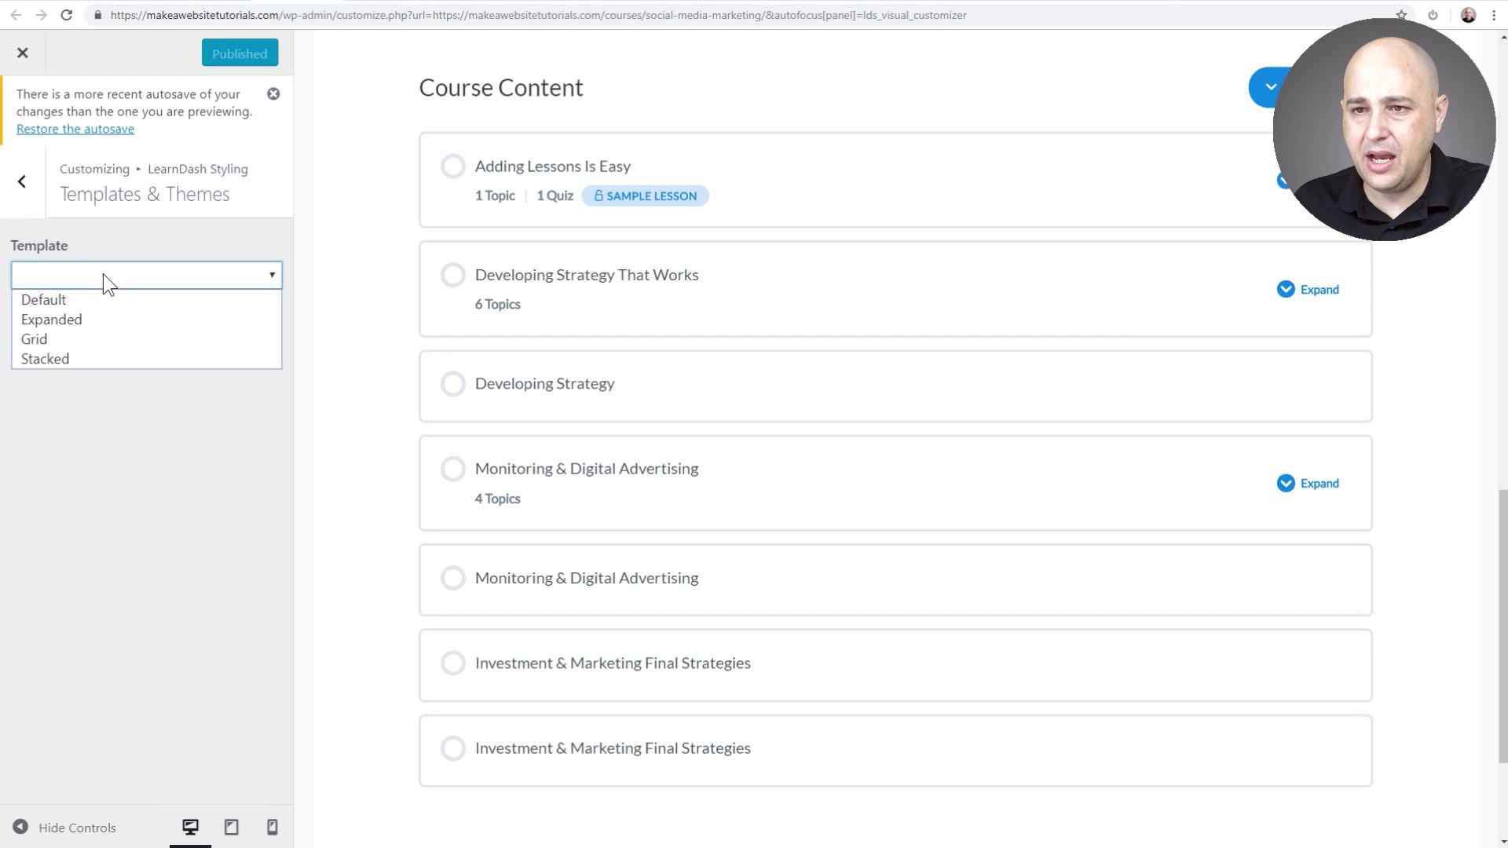
{"action": "left_click", "coordinate": [89, 317]}
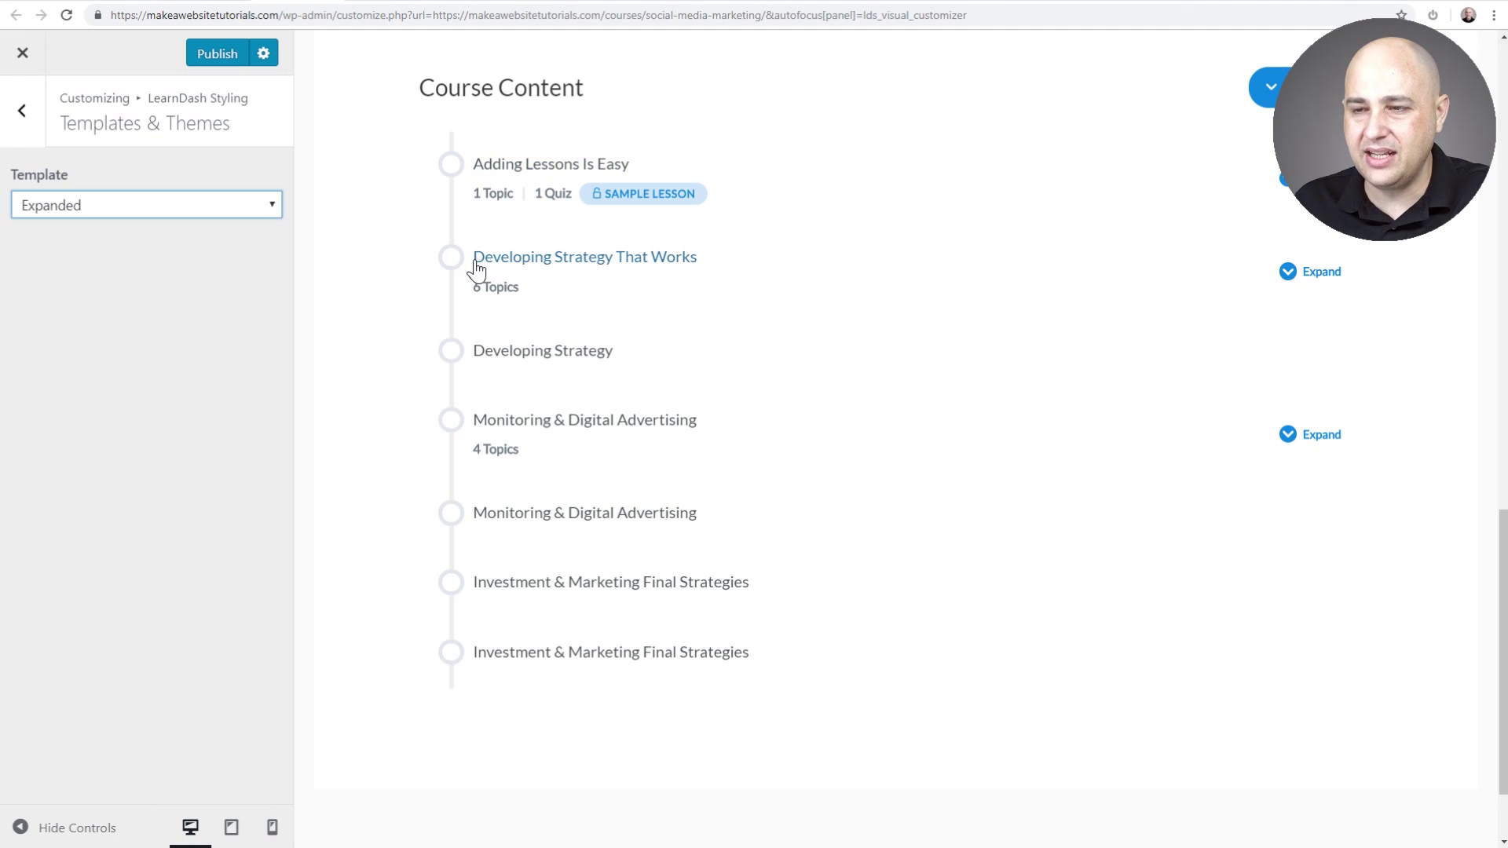
Switch the course template to Grid and try it with 3 columns, finishing with 4 columns
{"action": "left_click", "coordinate": [170, 207]}
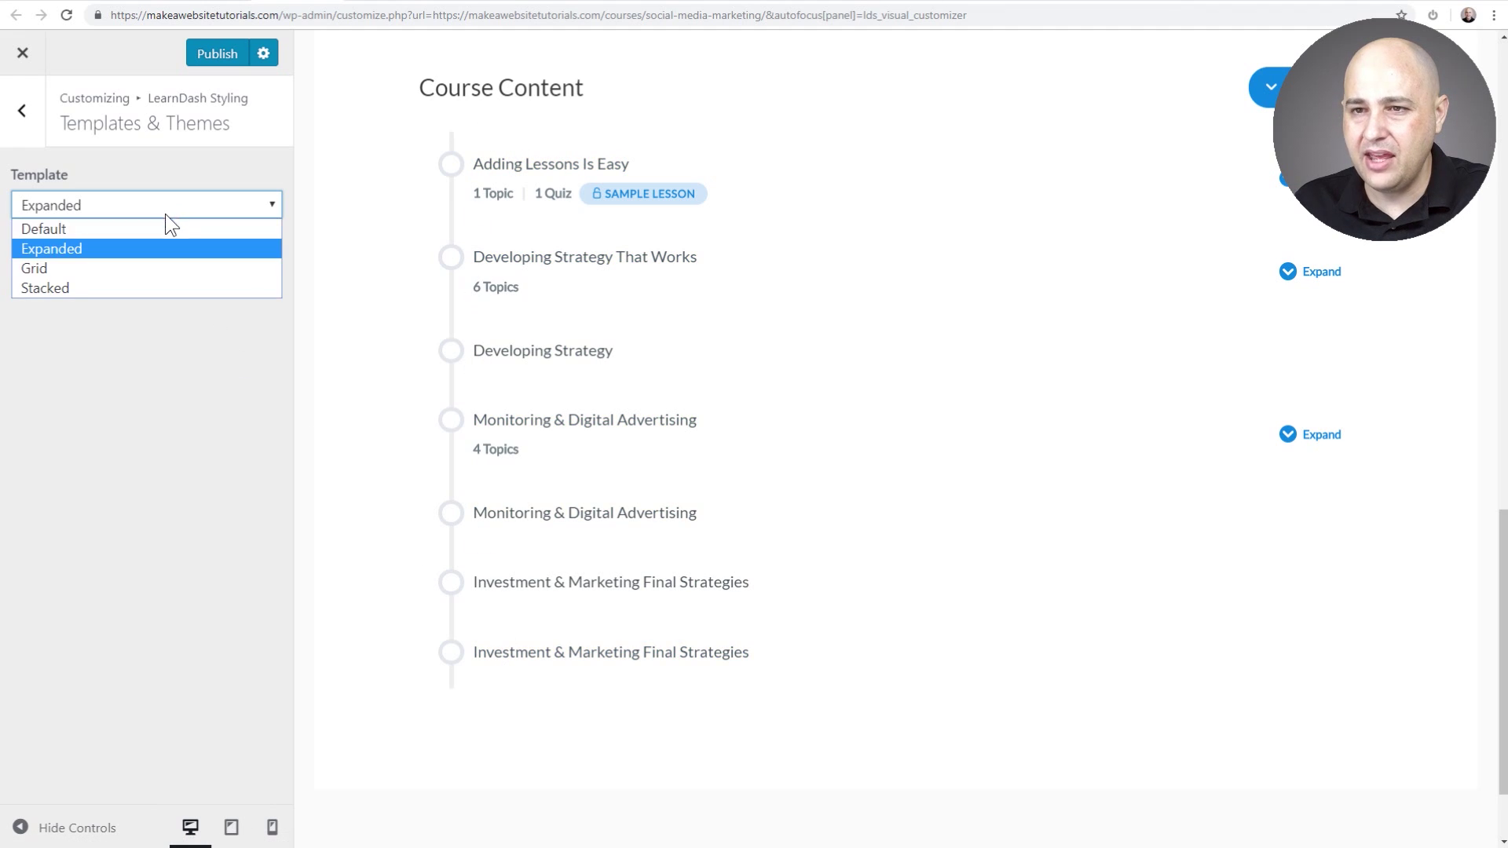
{"action": "left_click", "coordinate": [126, 264]}
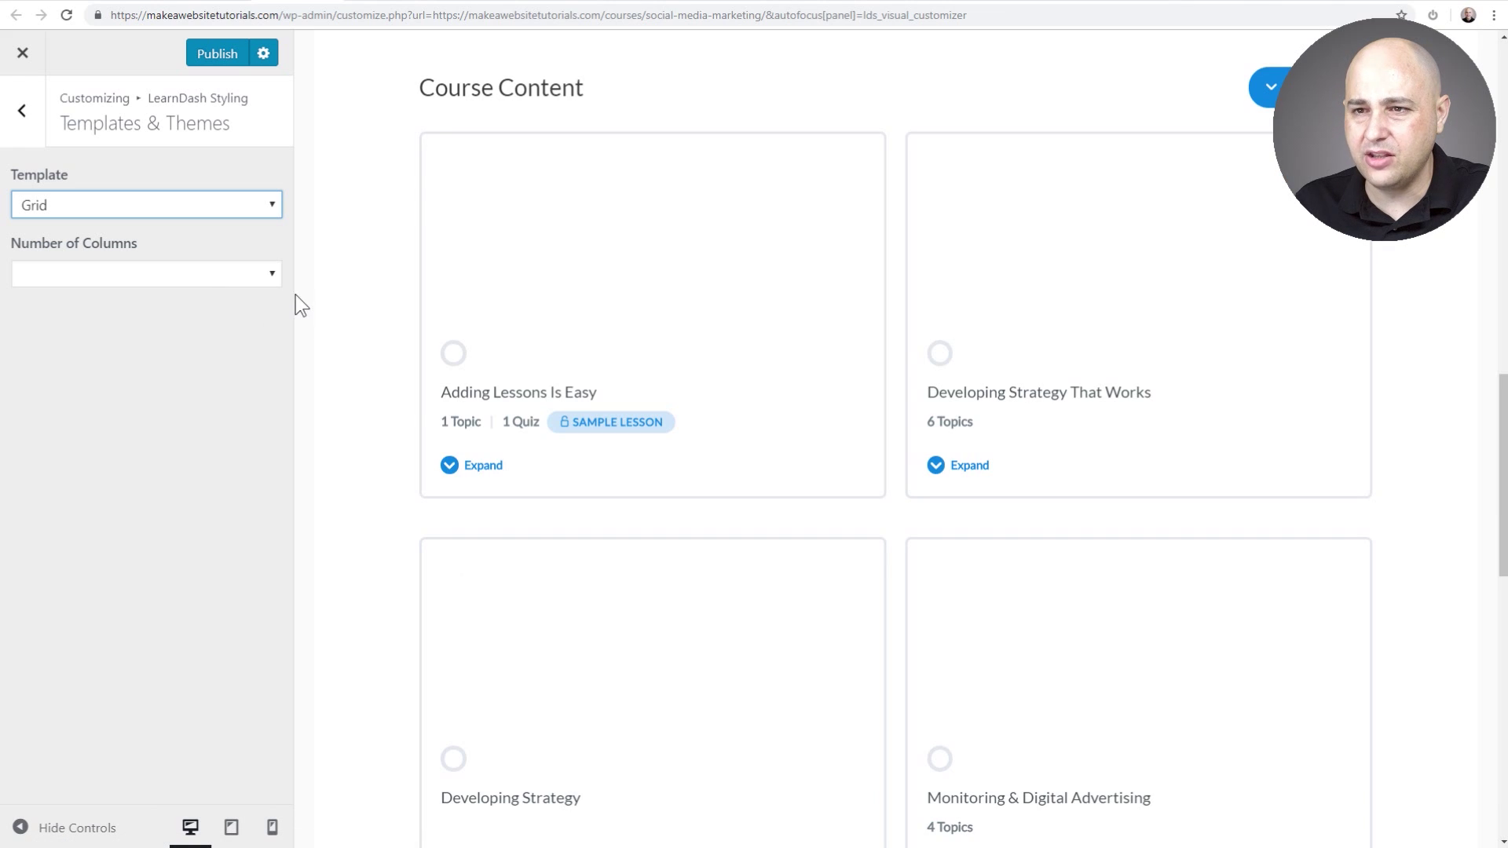
{"action": "left_click", "coordinate": [206, 280]}
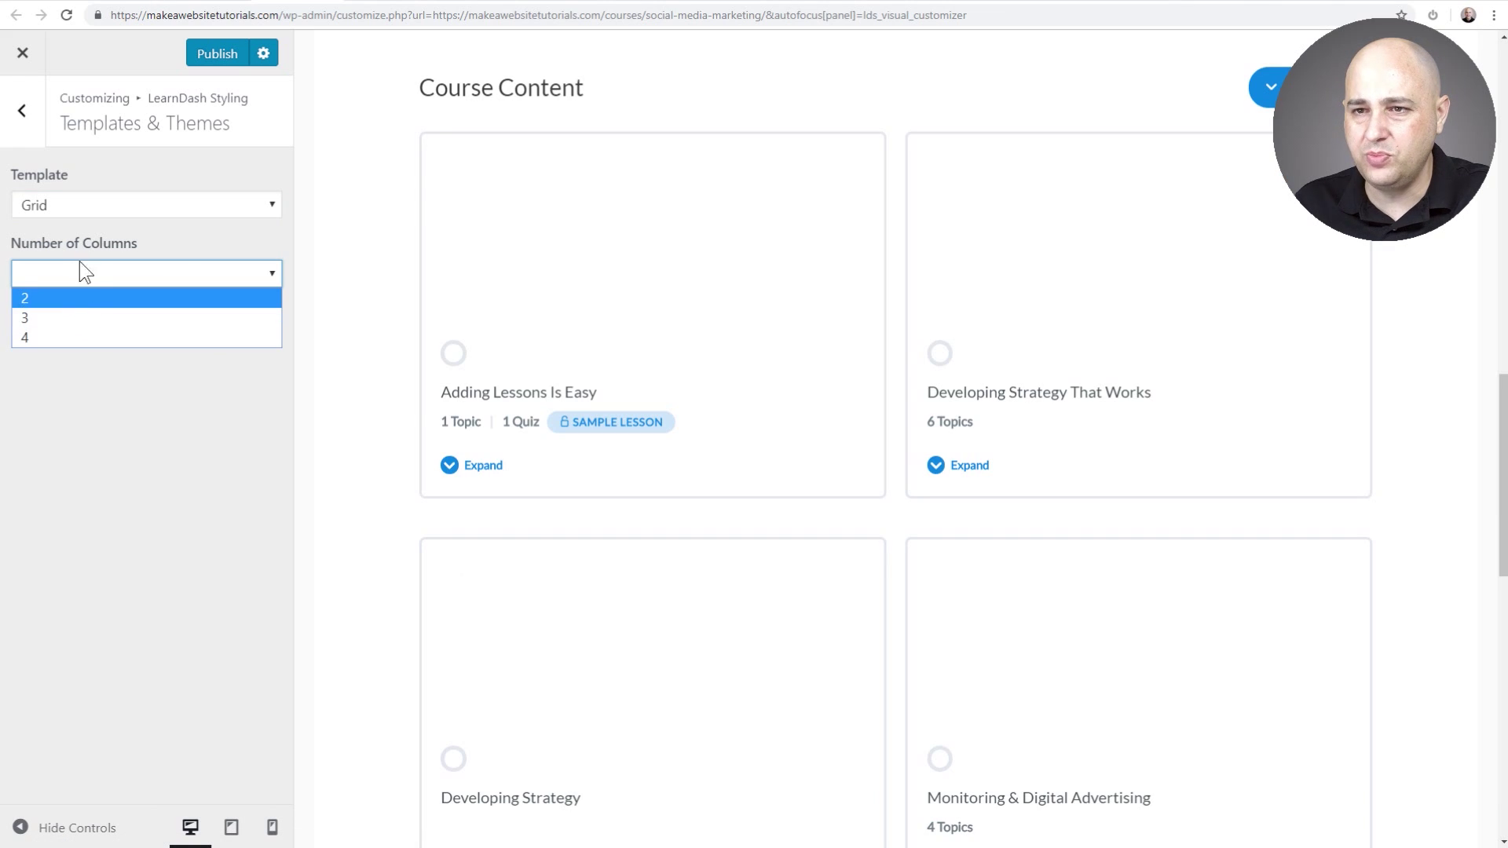
{"action": "left_click", "coordinate": [78, 318]}
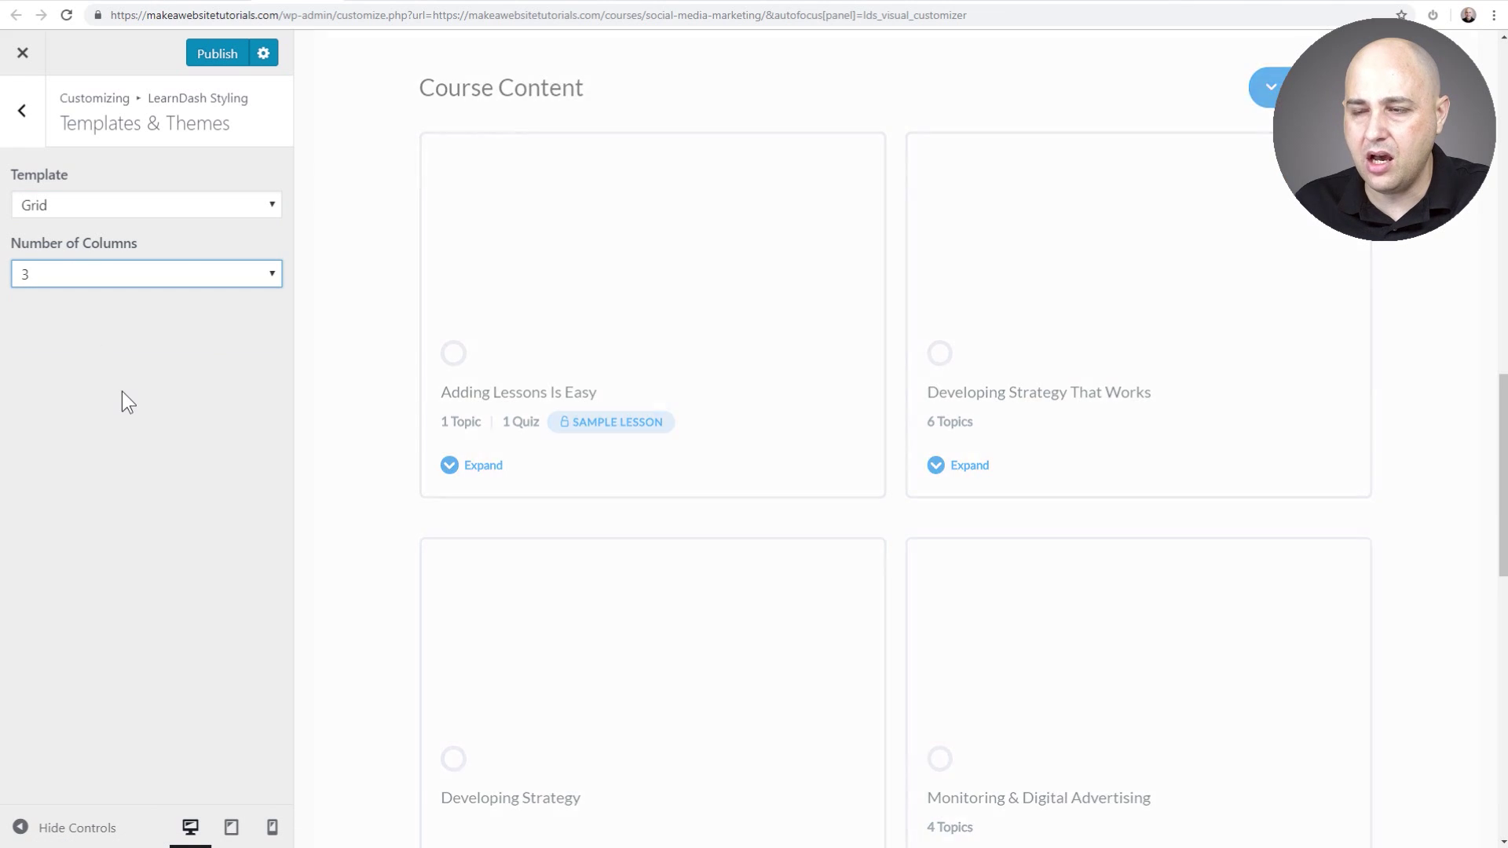
{"action": "left_click", "coordinate": [176, 281]}
{"action": "left_click", "coordinate": [163, 332]}
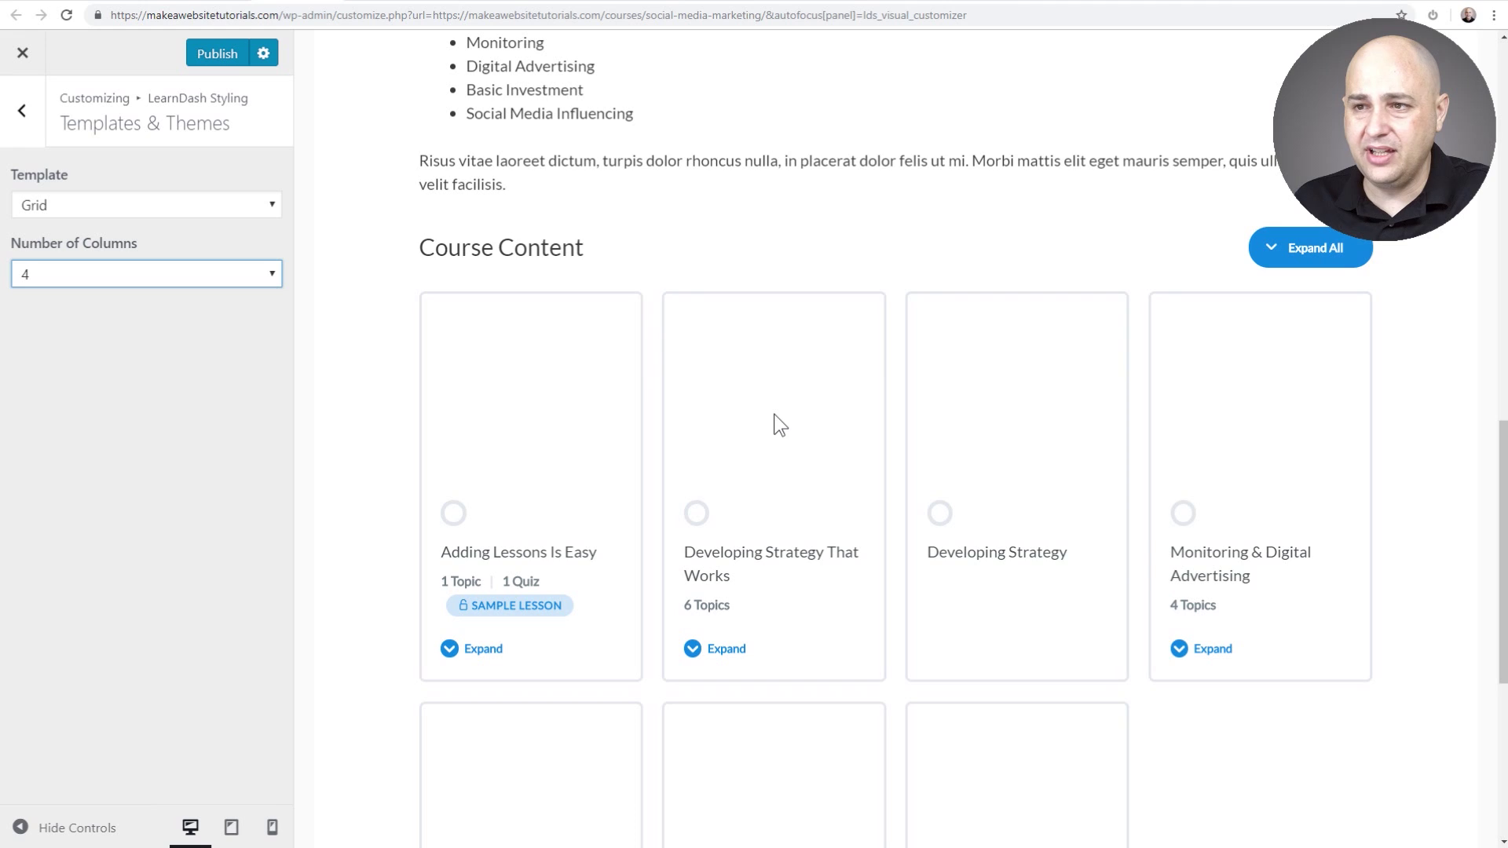
Set the course template back to Default and apply the Modern base skin
{"action": "left_click", "coordinate": [146, 205]}
{"action": "left_click", "coordinate": [142, 230]}
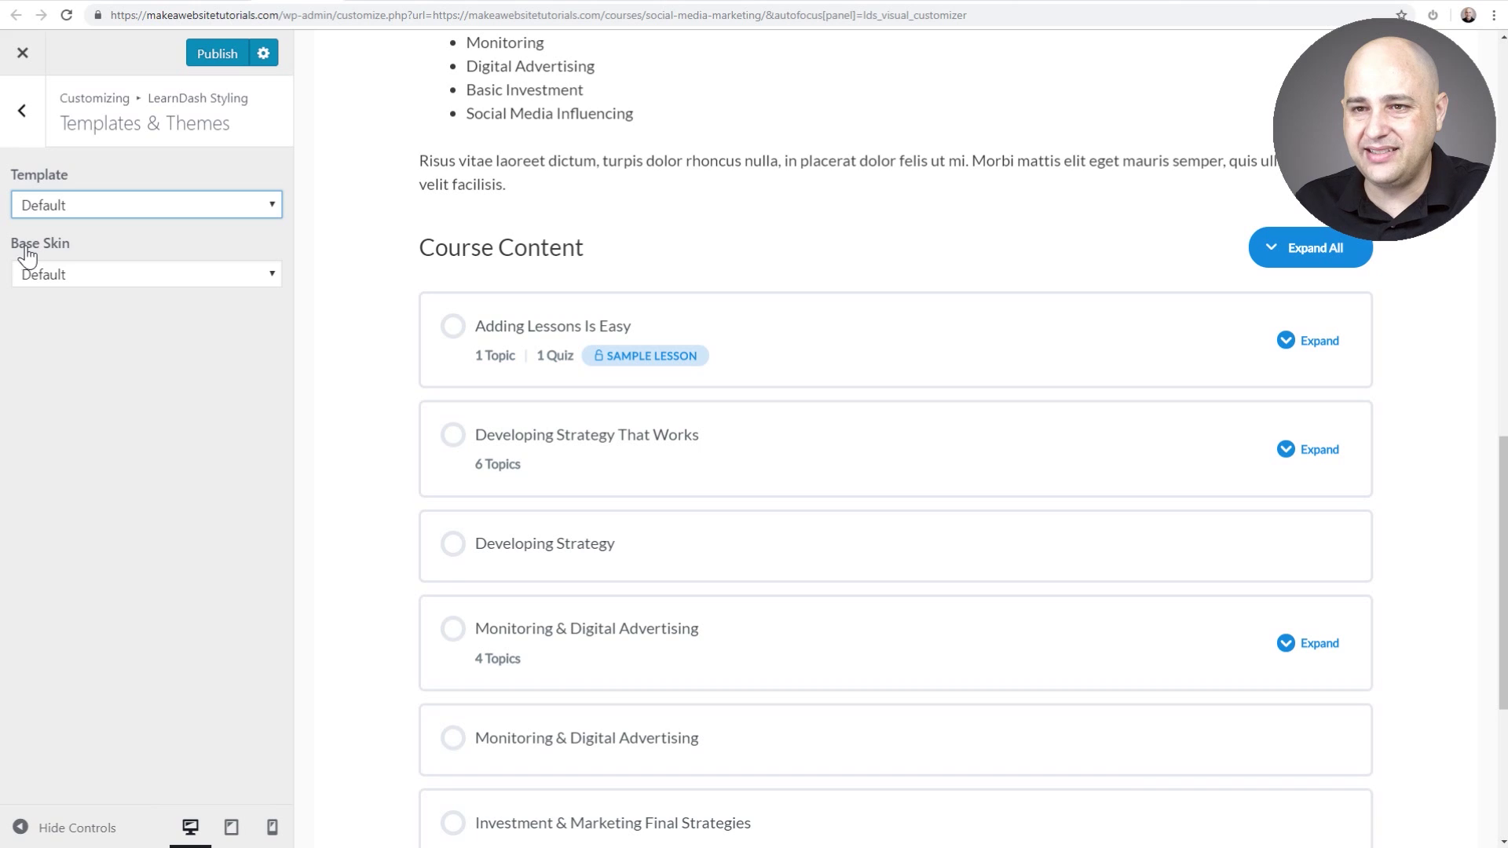
{"action": "left_click", "coordinate": [138, 280]}
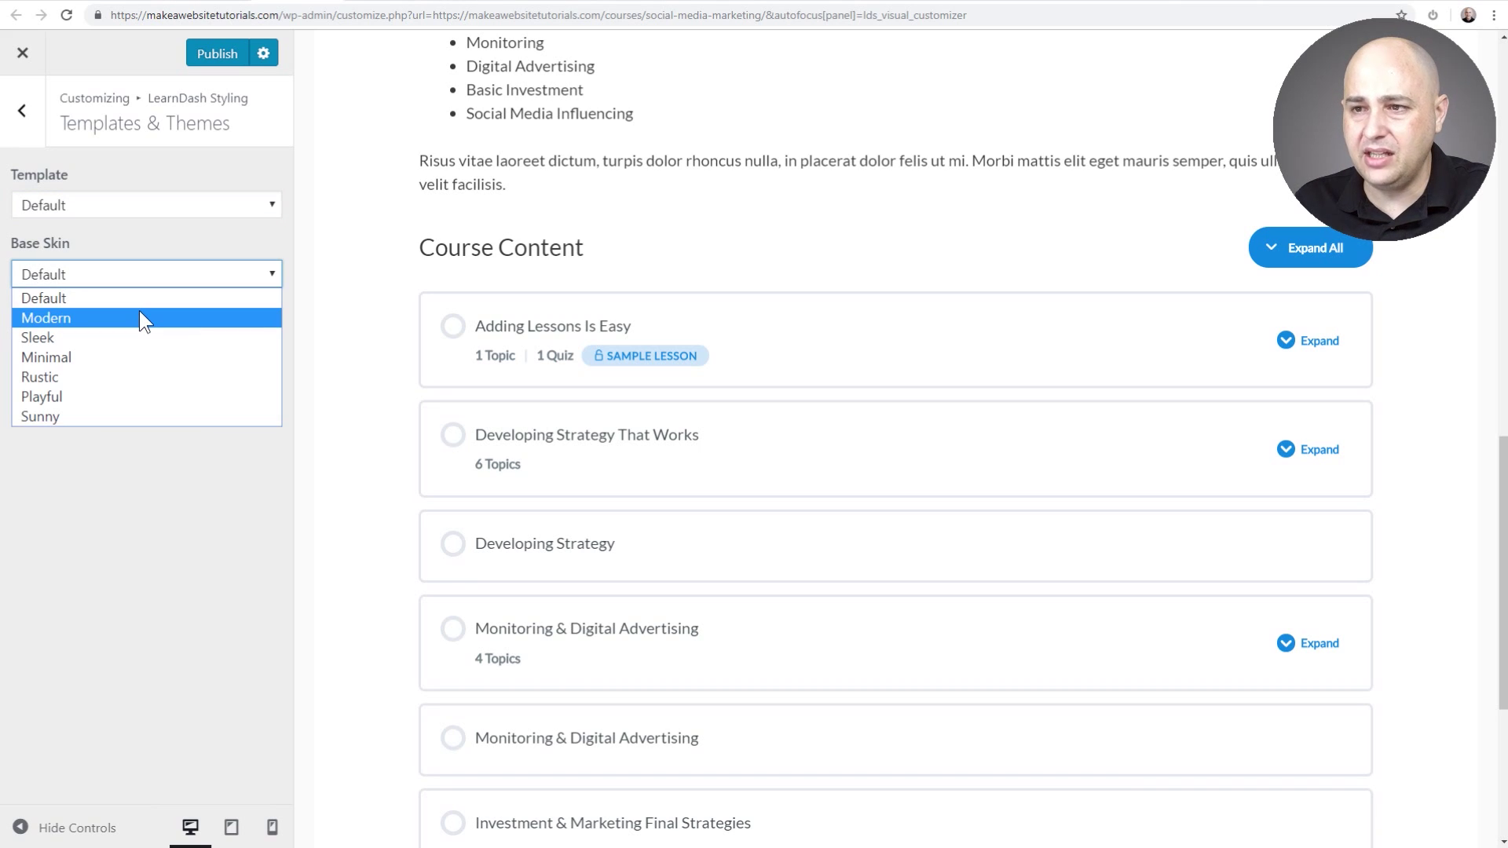
{"action": "left_click", "coordinate": [139, 311]}
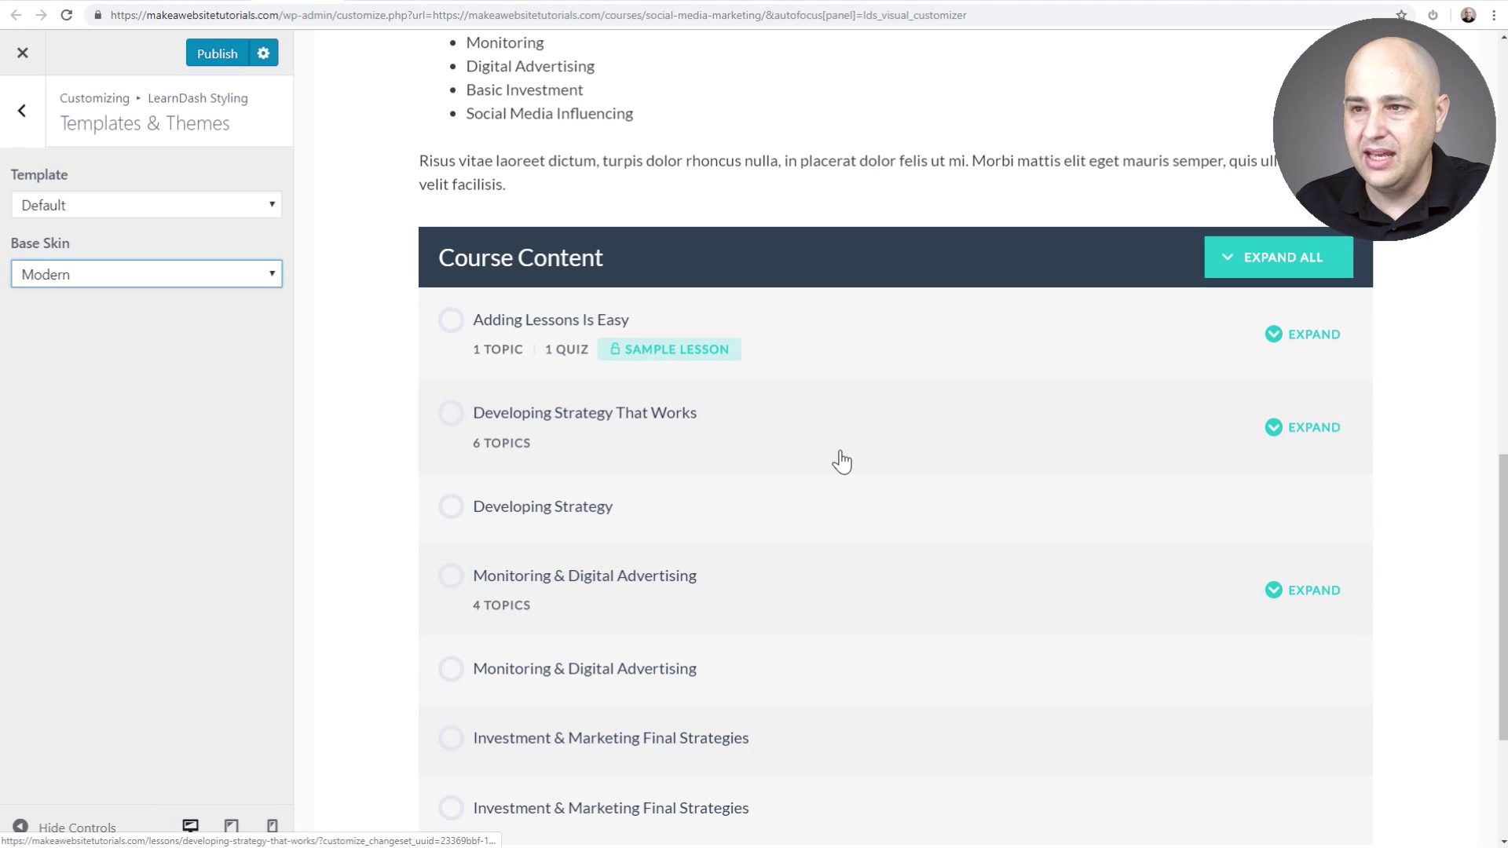
Apply the Sleek base skin and examine its styling across the Social Media Marketing course page
{"action": "left_click", "coordinate": [160, 271]}
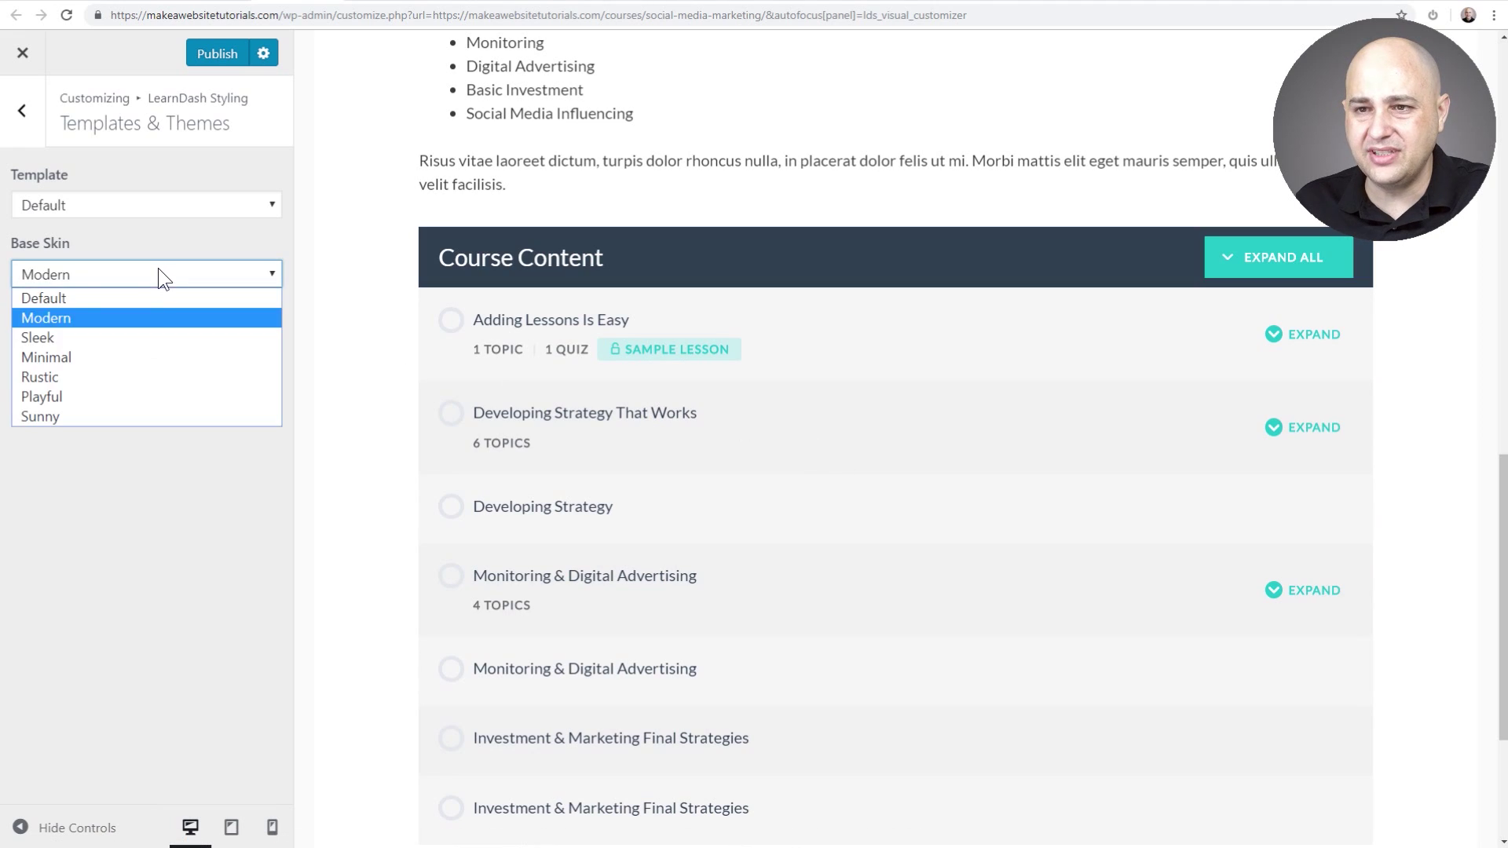
{"action": "left_click", "coordinate": [150, 337]}
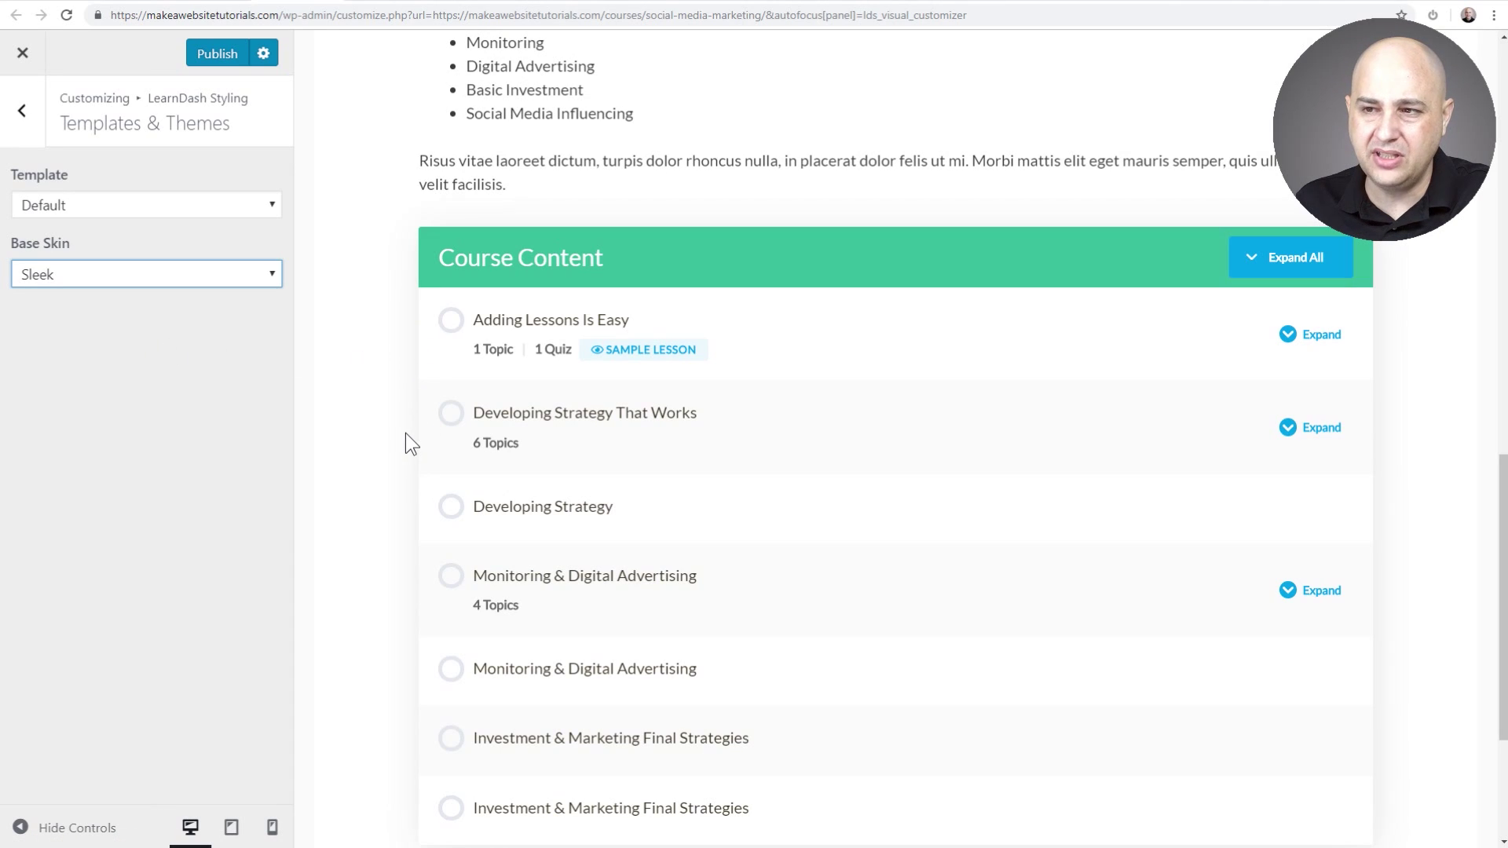
{"action": "scroll", "coordinate": [405, 432], "scroll_direction": "down", "scroll_amount": 3}
{"action": "scroll", "coordinate": [405, 432], "scroll_direction": "up", "scroll_amount": 6}
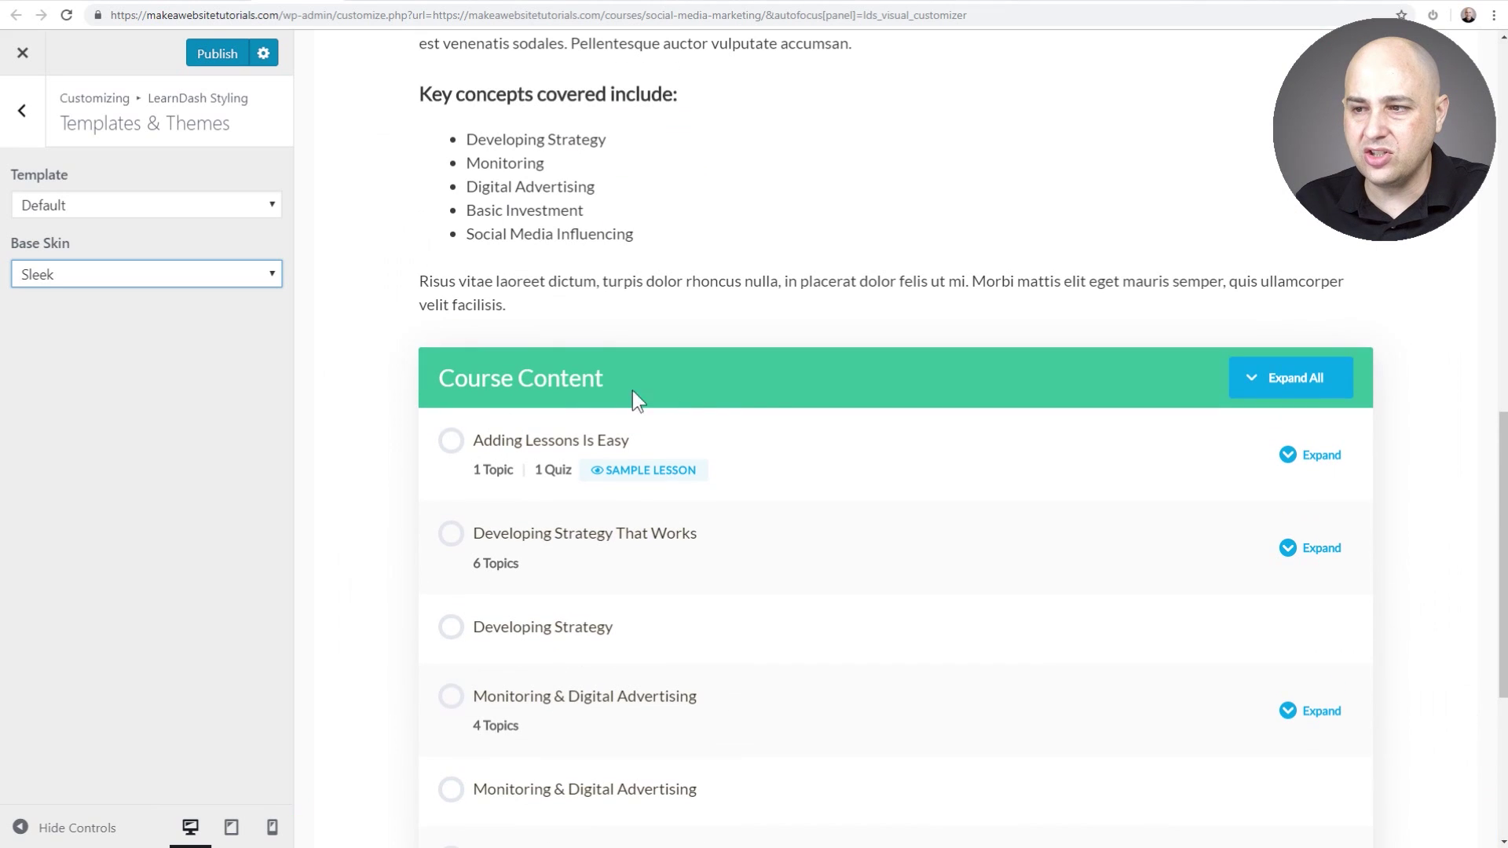
{"action": "scroll", "coordinate": [782, 446], "scroll_direction": "up", "scroll_amount": 5}
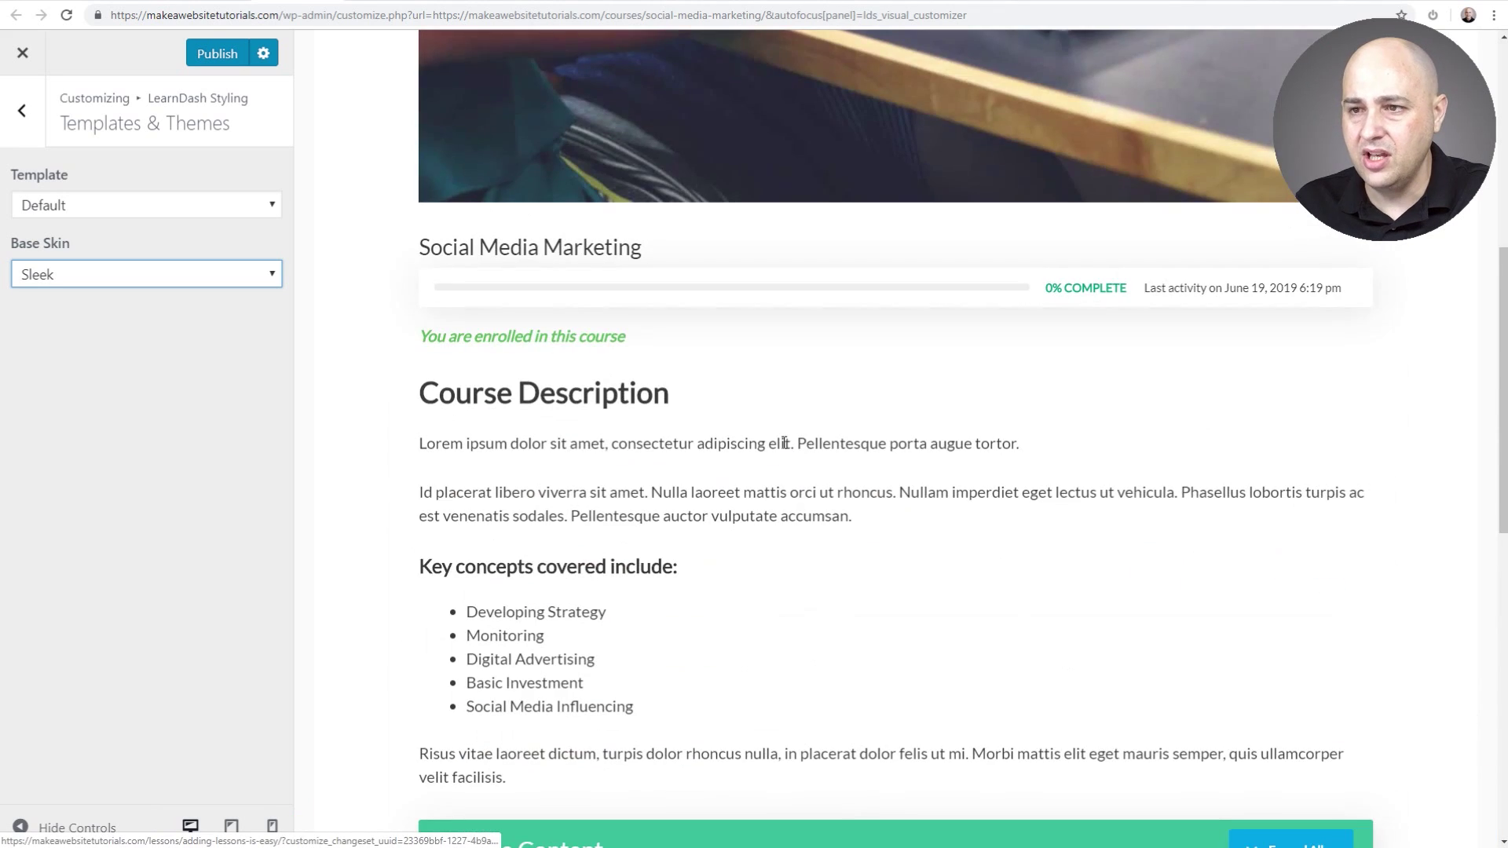
{"action": "scroll", "coordinate": [782, 446], "scroll_direction": "up", "scroll_amount": 4}
{"action": "scroll", "coordinate": [782, 447], "scroll_direction": "down", "scroll_amount": 8}
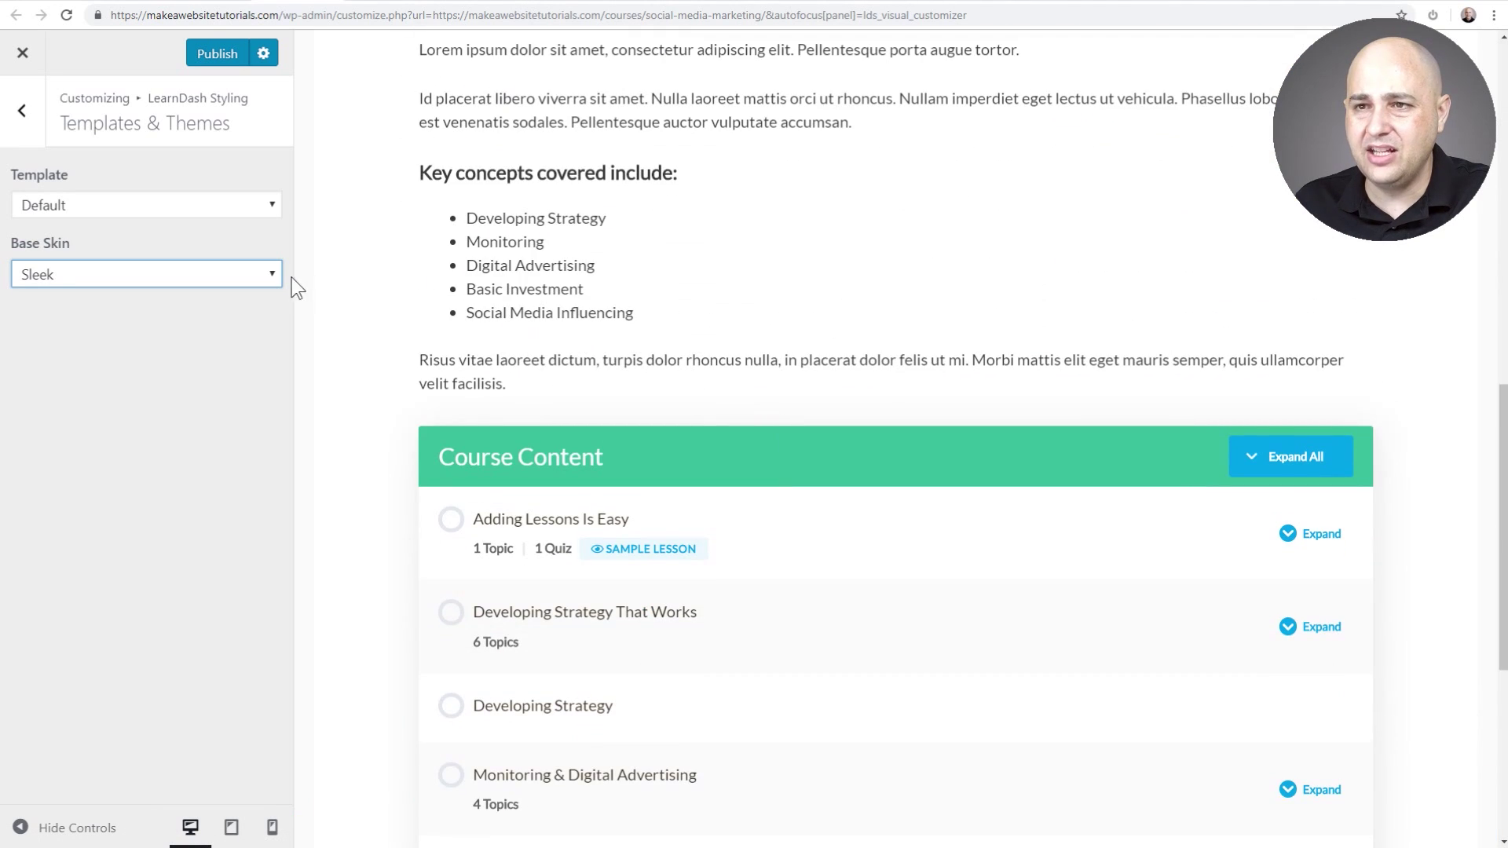
Leave the customizer without publishing and deactivate the LearnDash Visual Customizer plugin
{"action": "left_click", "coordinate": [23, 55]}
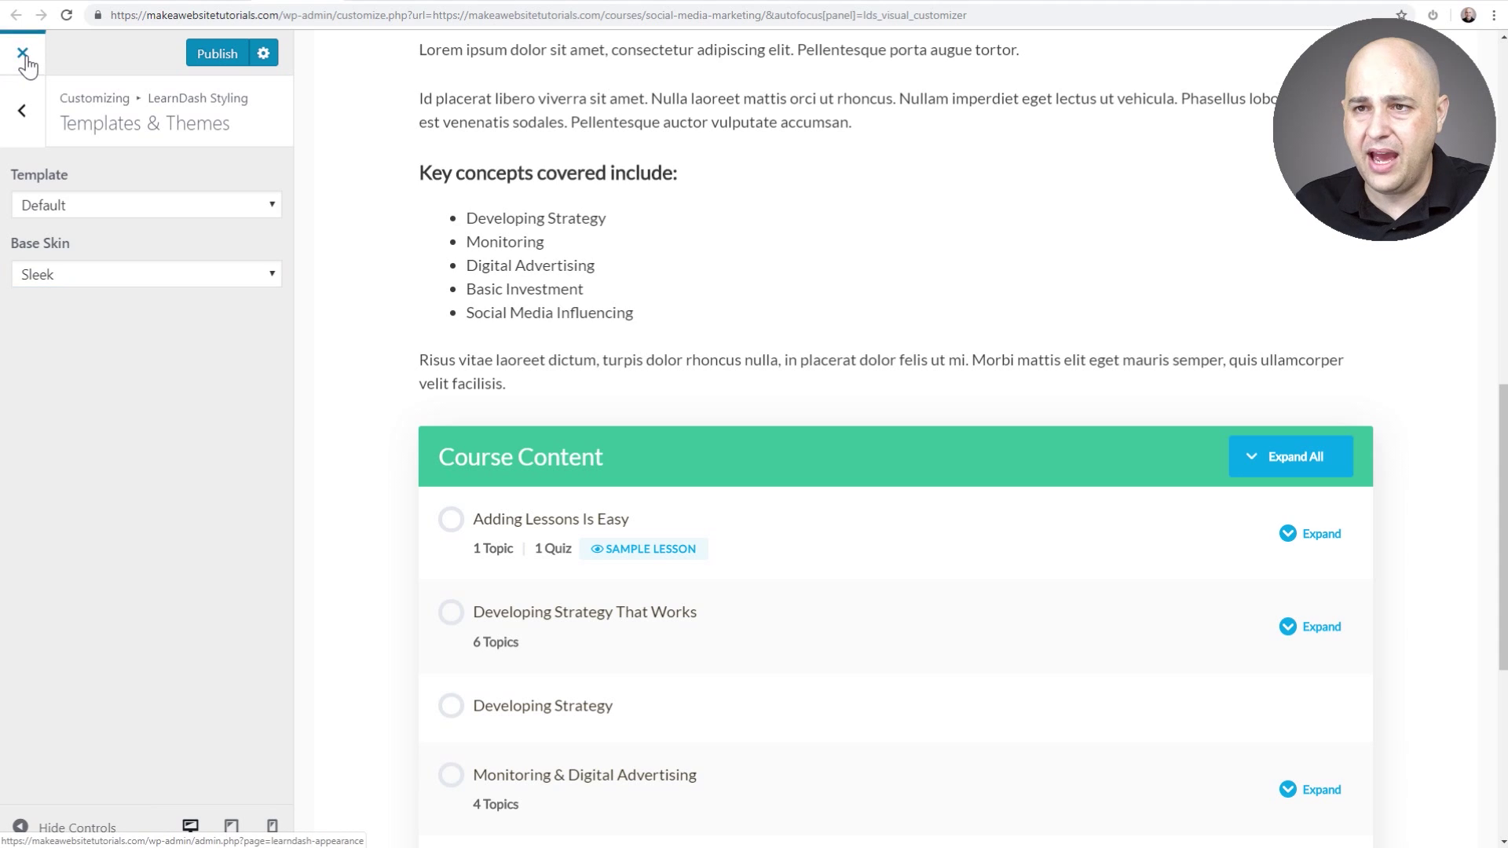
{"action": "left_click", "coordinate": [830, 121]}
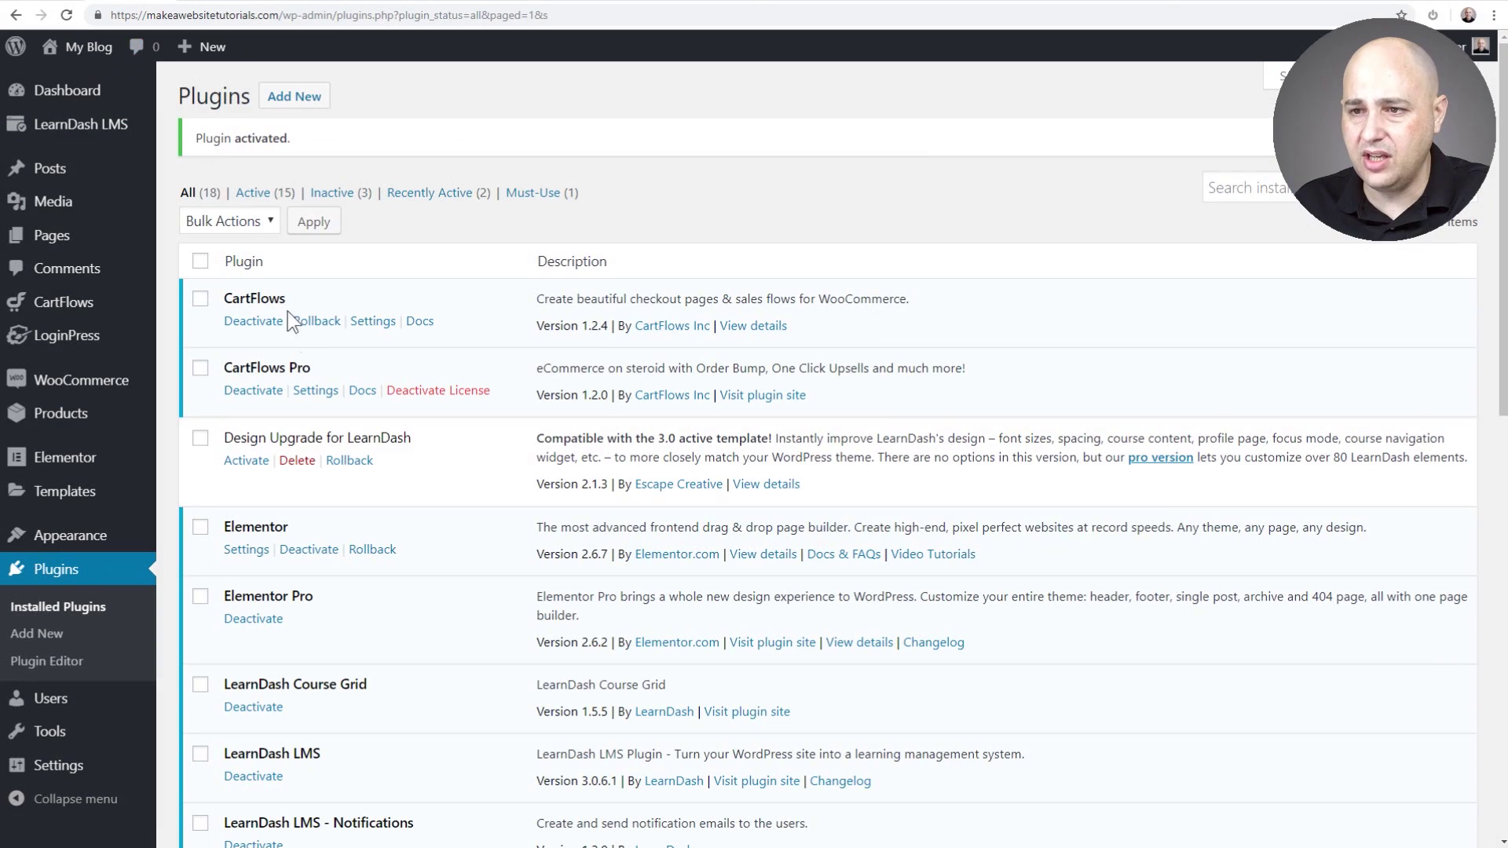
{"action": "scroll", "coordinate": [393, 462], "scroll_direction": "down", "scroll_amount": 6}
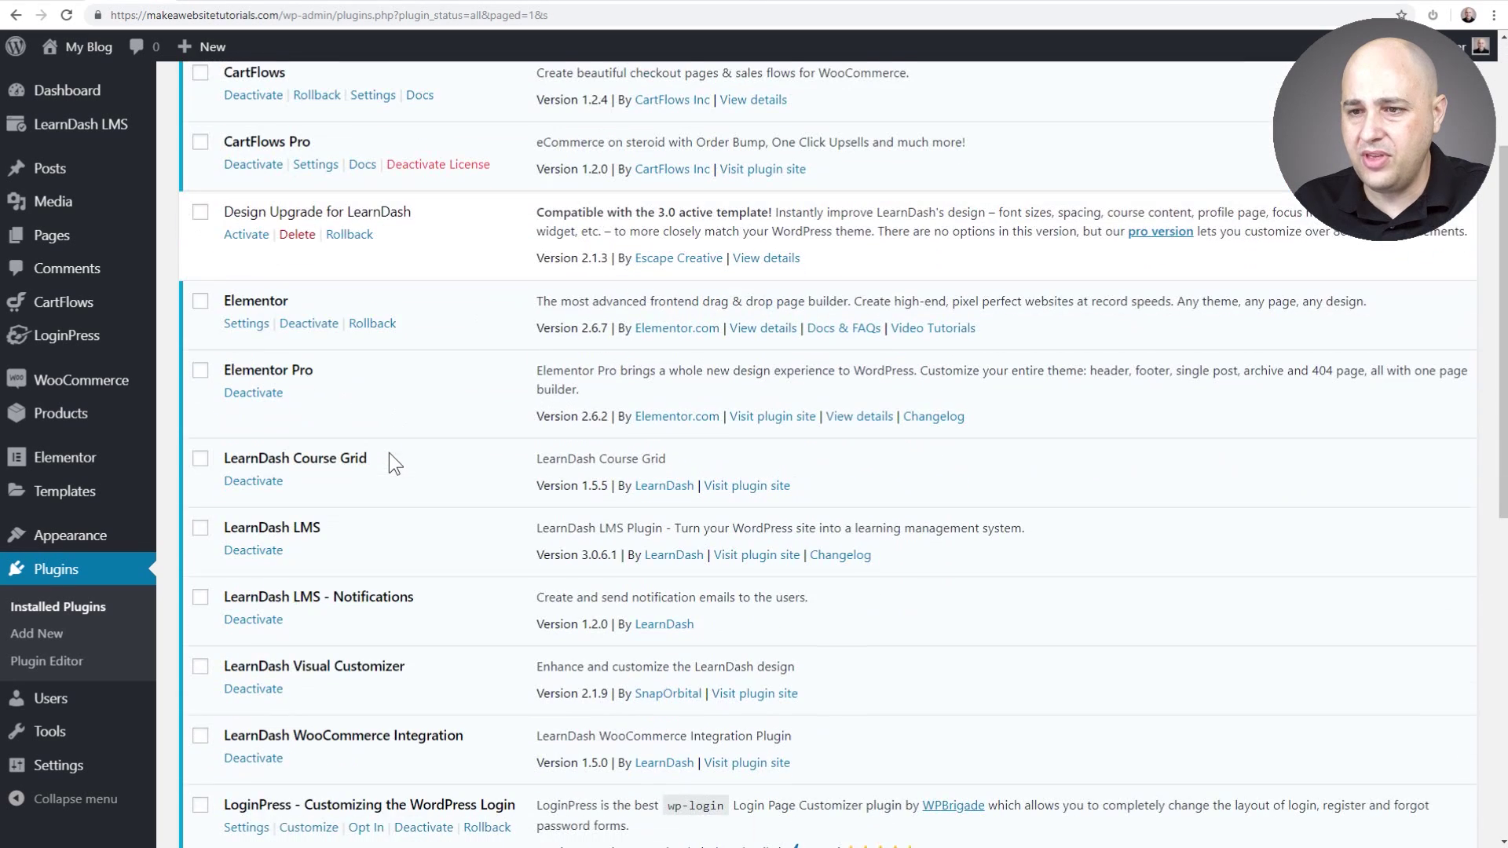
{"action": "left_click", "coordinate": [260, 443]}
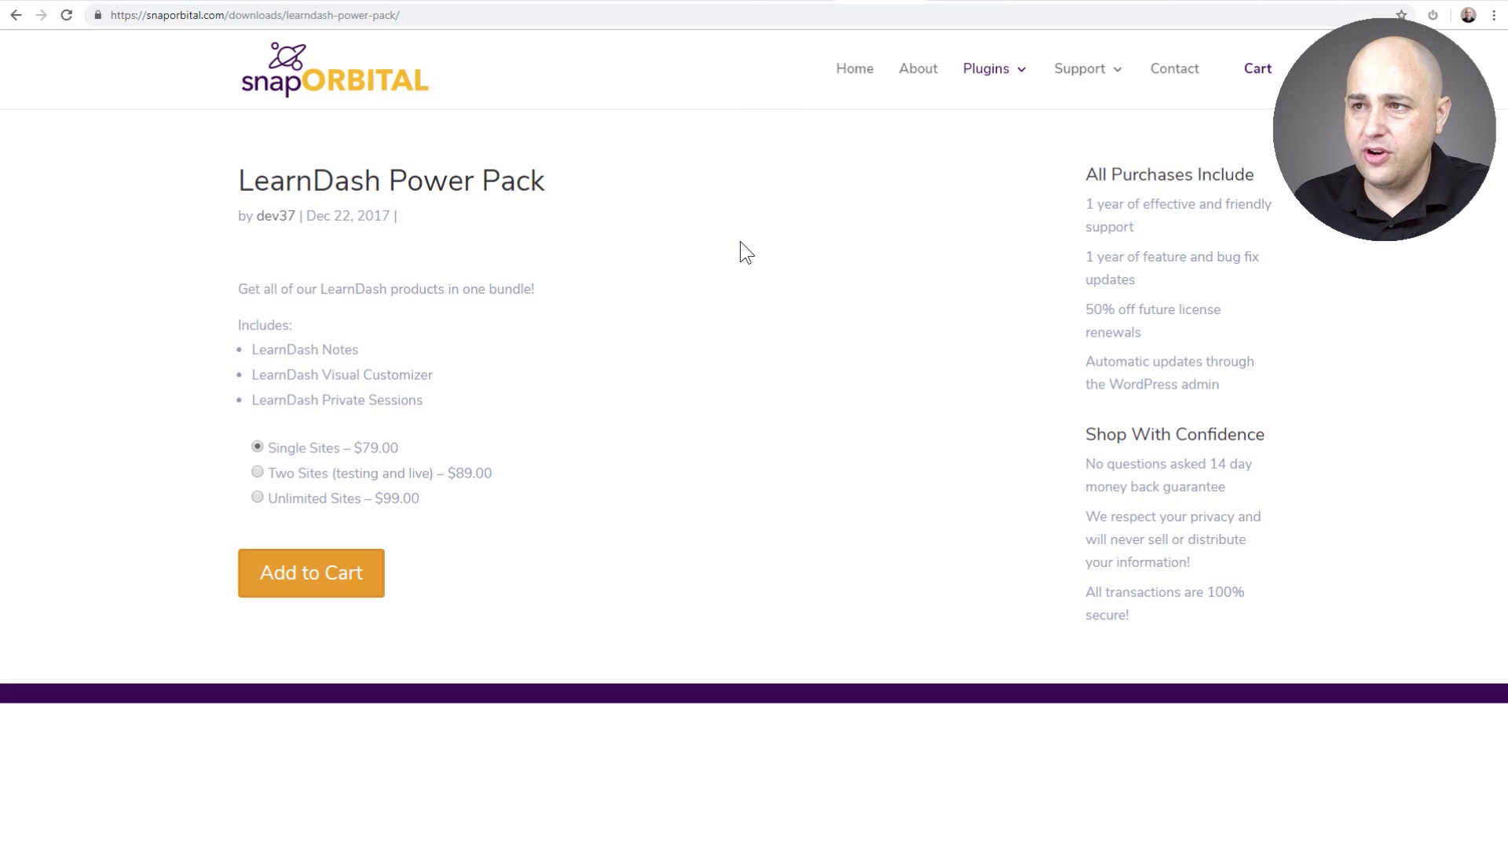
Bring up the free Uncanny LearnDash Toolkit page on WordPress.org, glancing at the Toolkit Pro page on the way
{"action": "left_click", "coordinate": [704, 4]}
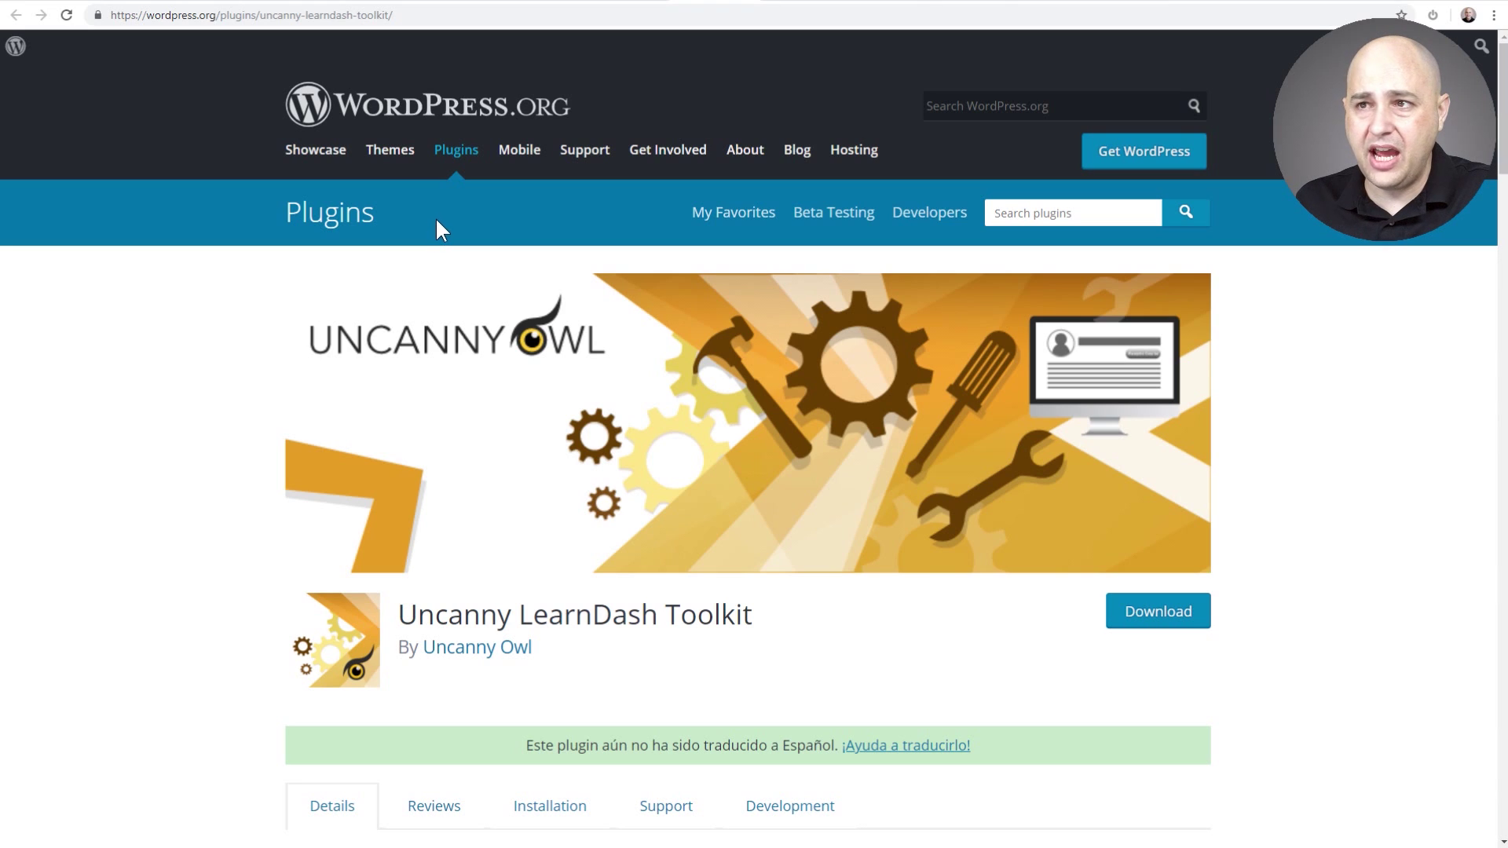
{"action": "left_click", "coordinate": [792, 2]}
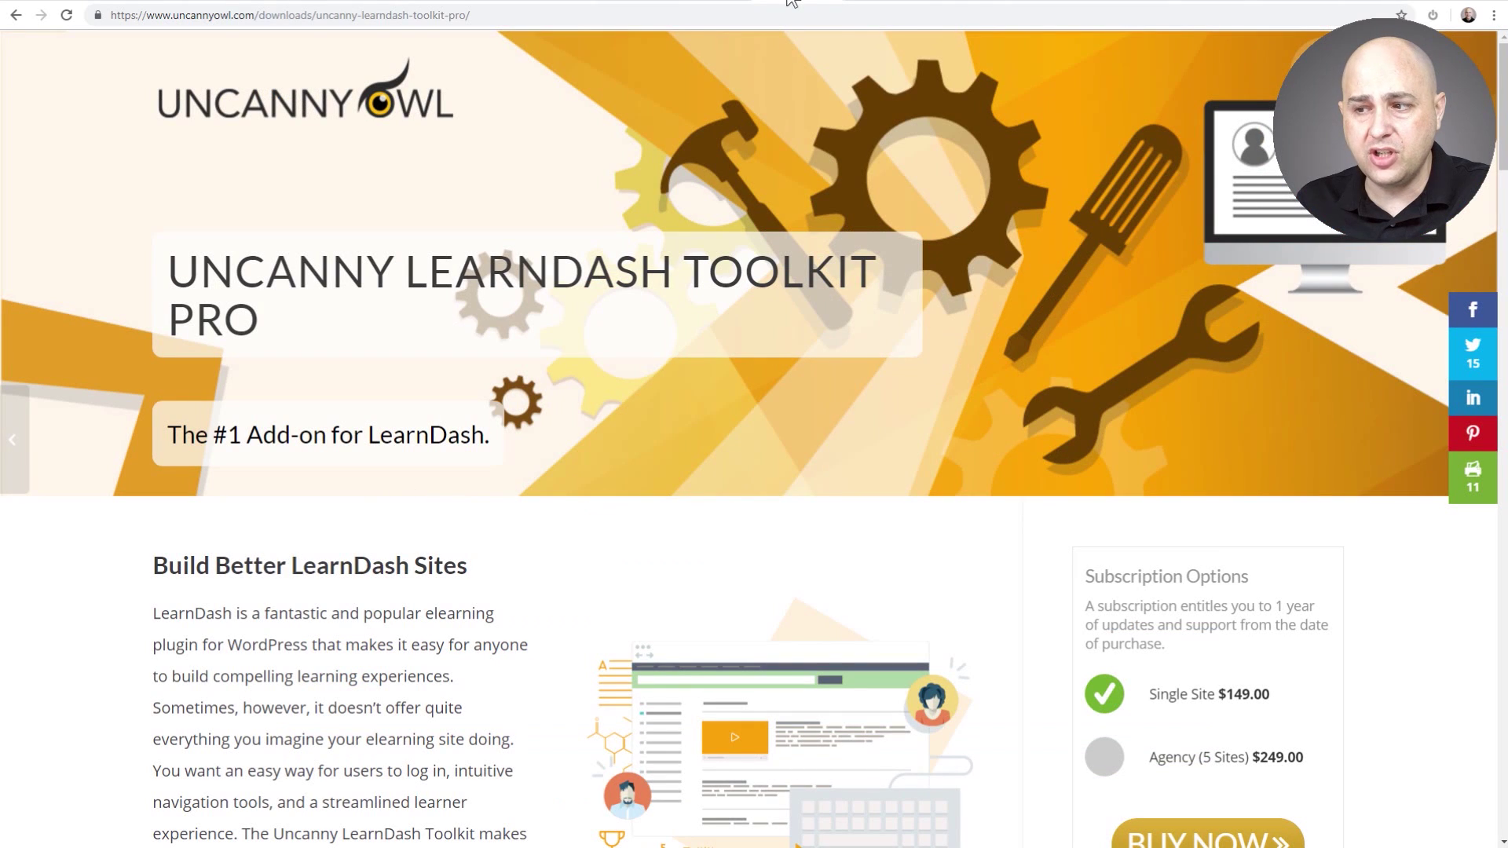
{"action": "left_click", "coordinate": [719, 2]}
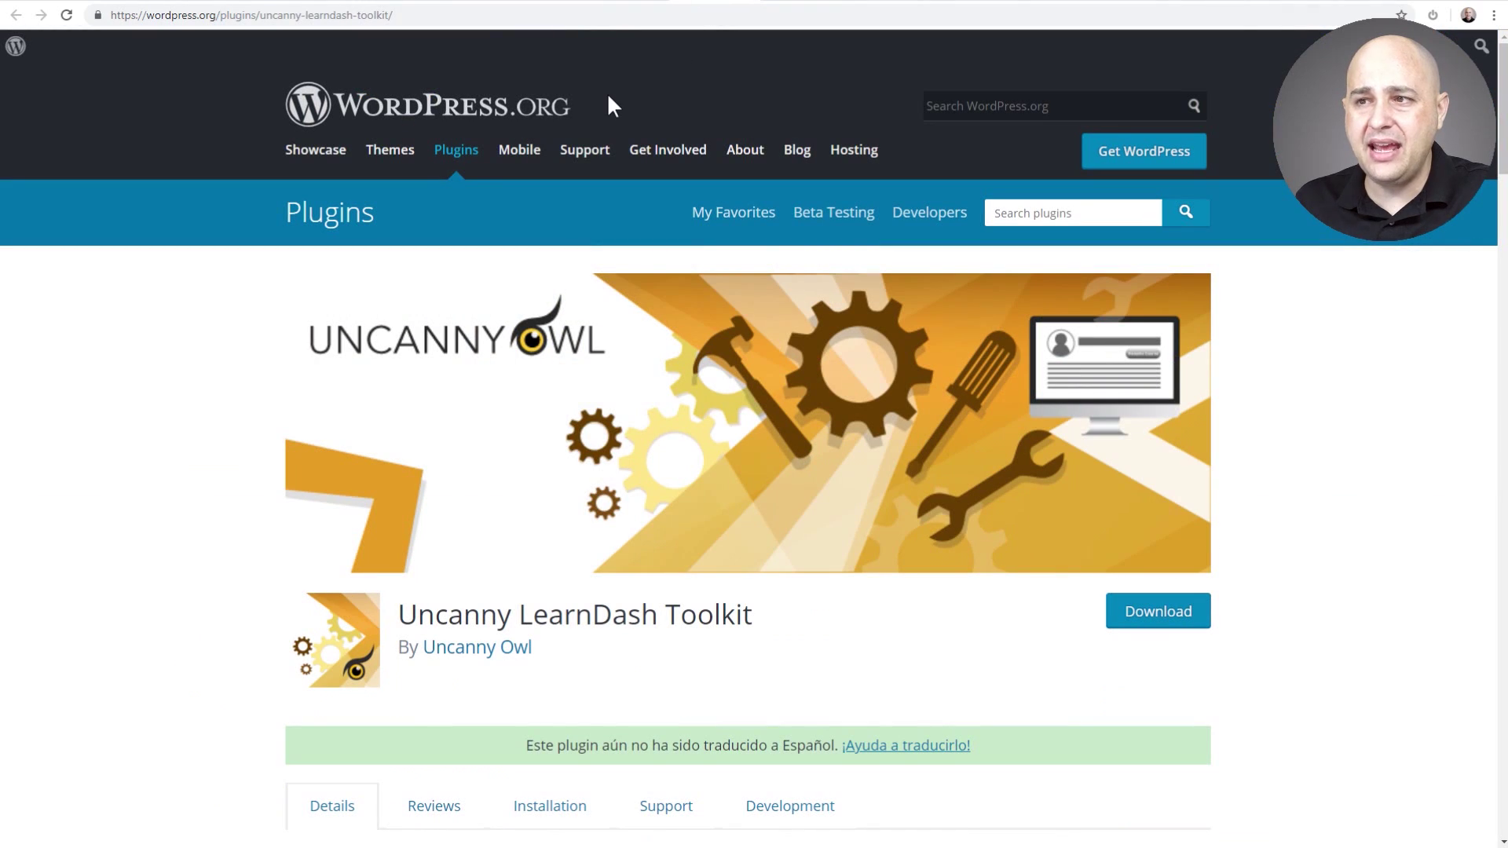
Review the free Uncanny LearnDash Toolkit's feature list, from Front End Login to LearnDash Groups in User Profiles
{"action": "mouse_move", "coordinate": [559, 182]}
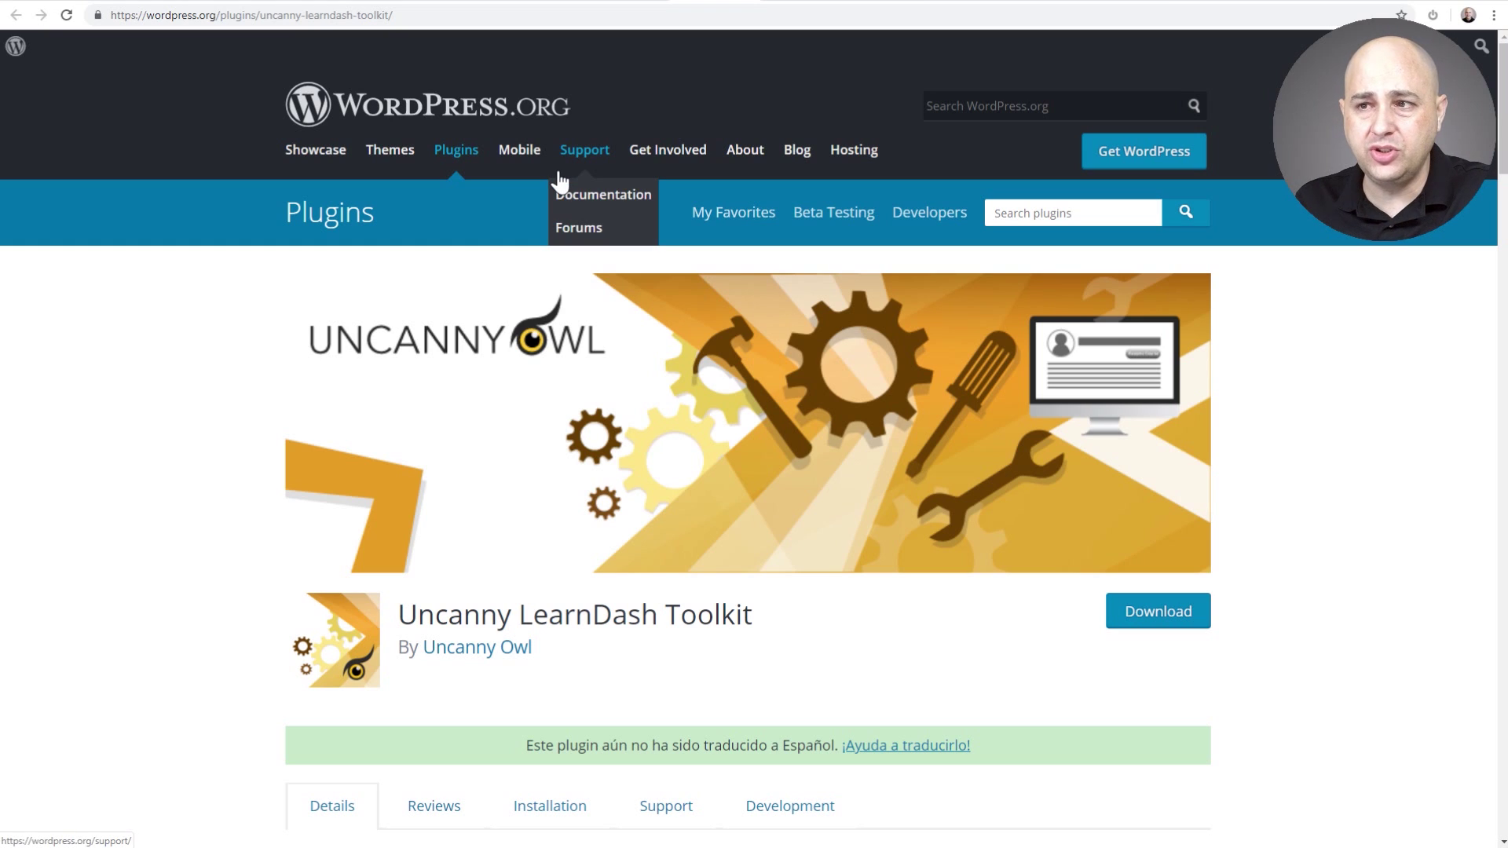
{"action": "scroll", "coordinate": [517, 208], "scroll_direction": "down", "scroll_amount": 9}
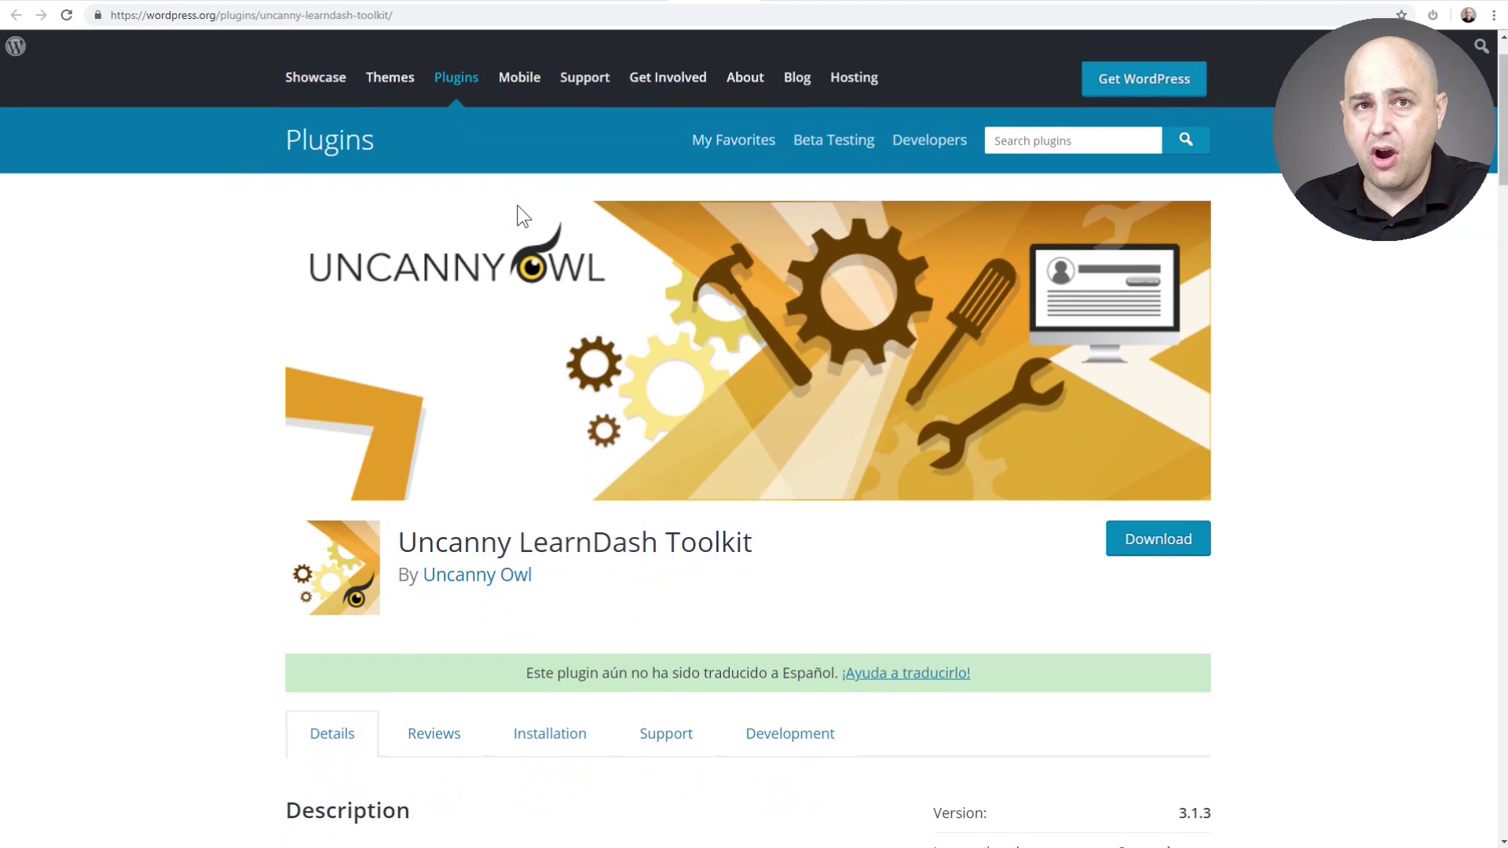
{"action": "scroll", "coordinate": [353, 229], "scroll_direction": "down", "scroll_amount": 8}
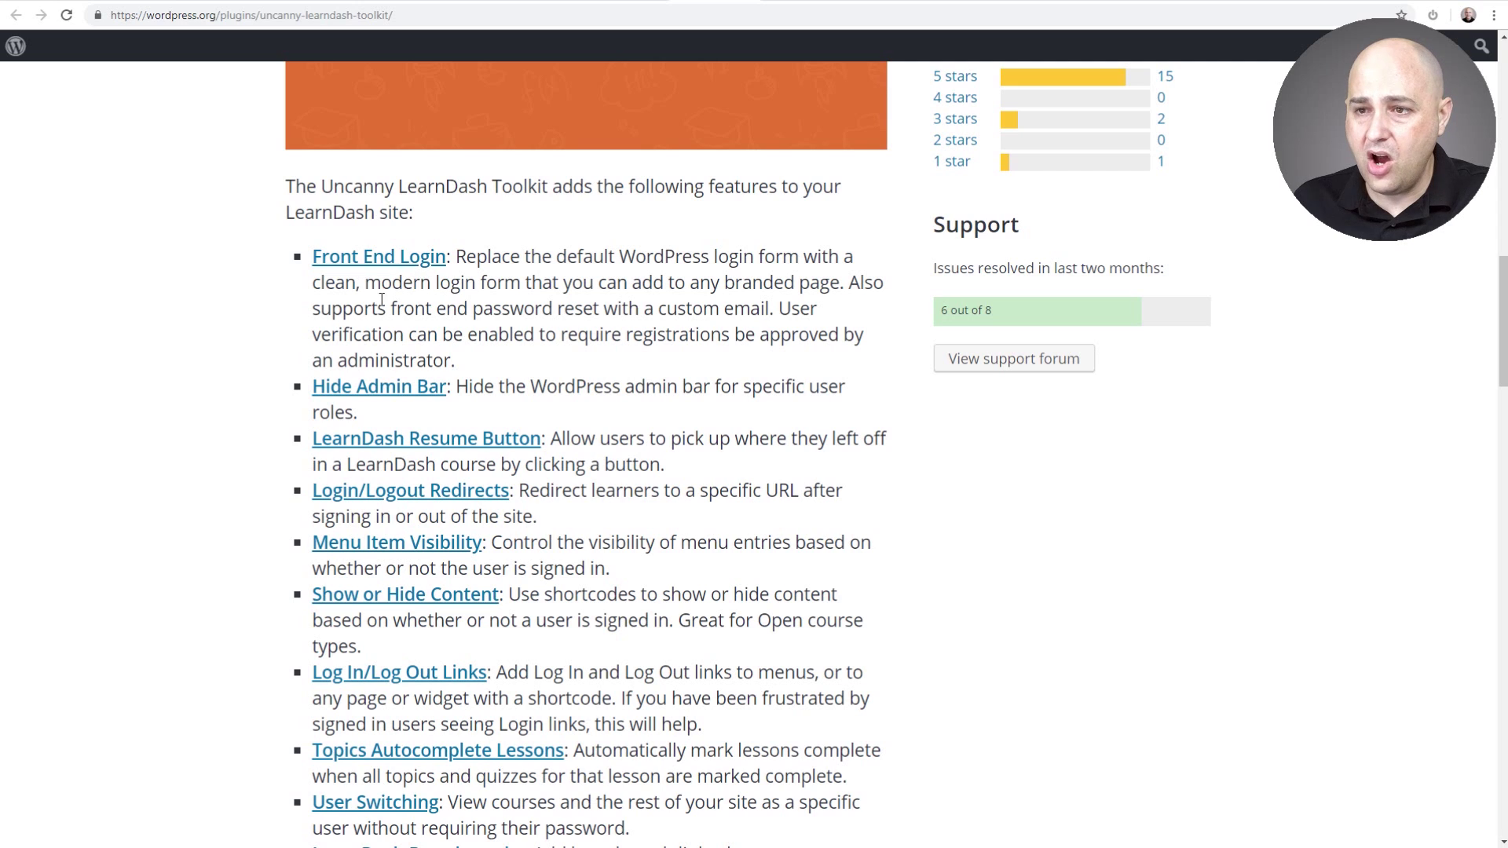
{"action": "scroll", "coordinate": [465, 381], "scroll_direction": "down", "scroll_amount": 1}
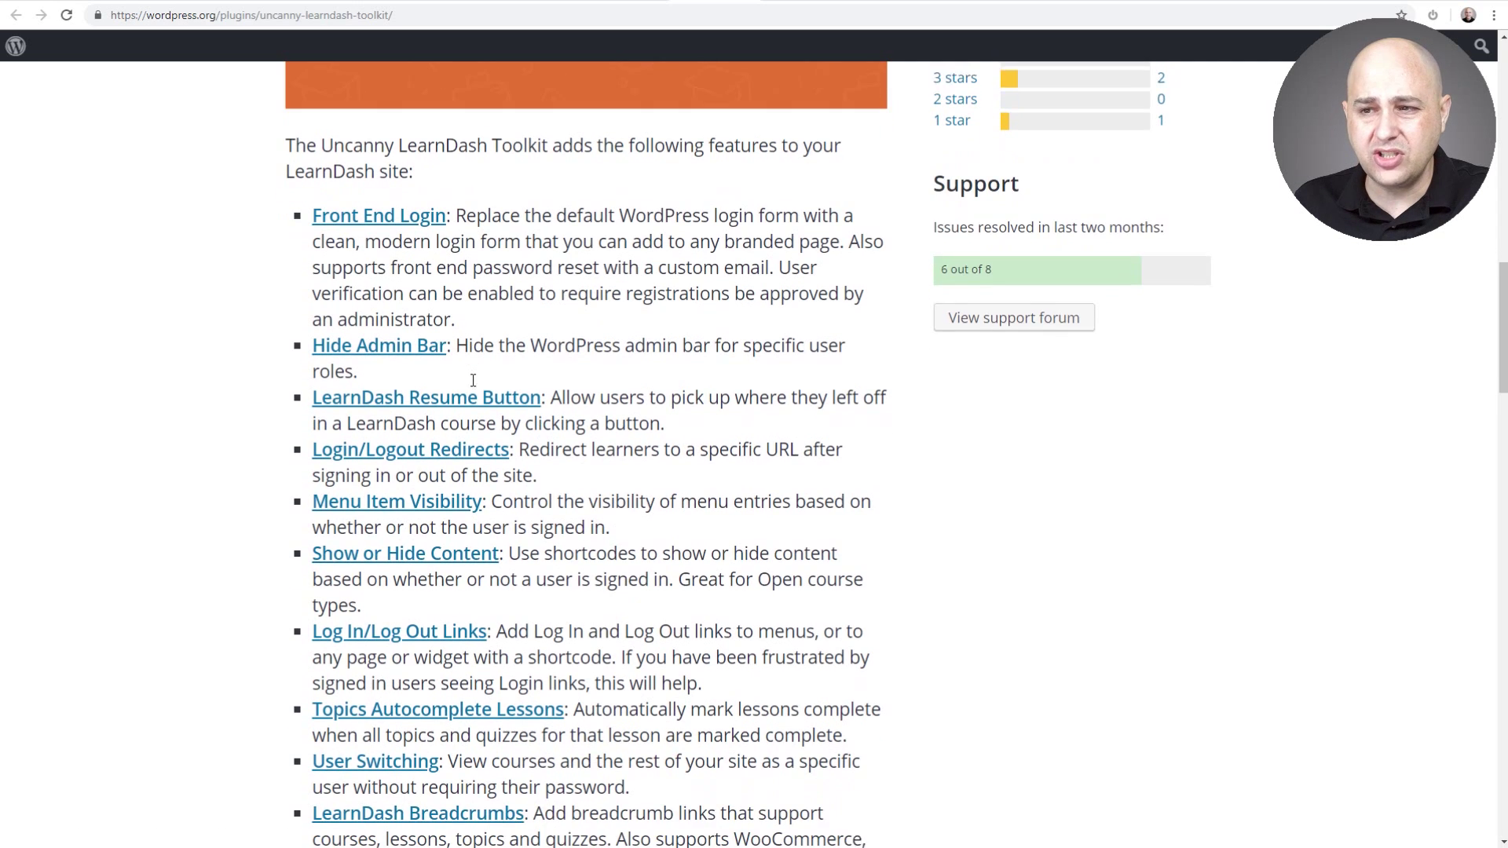
{"action": "scroll", "coordinate": [303, 389], "scroll_direction": "down", "scroll_amount": 1}
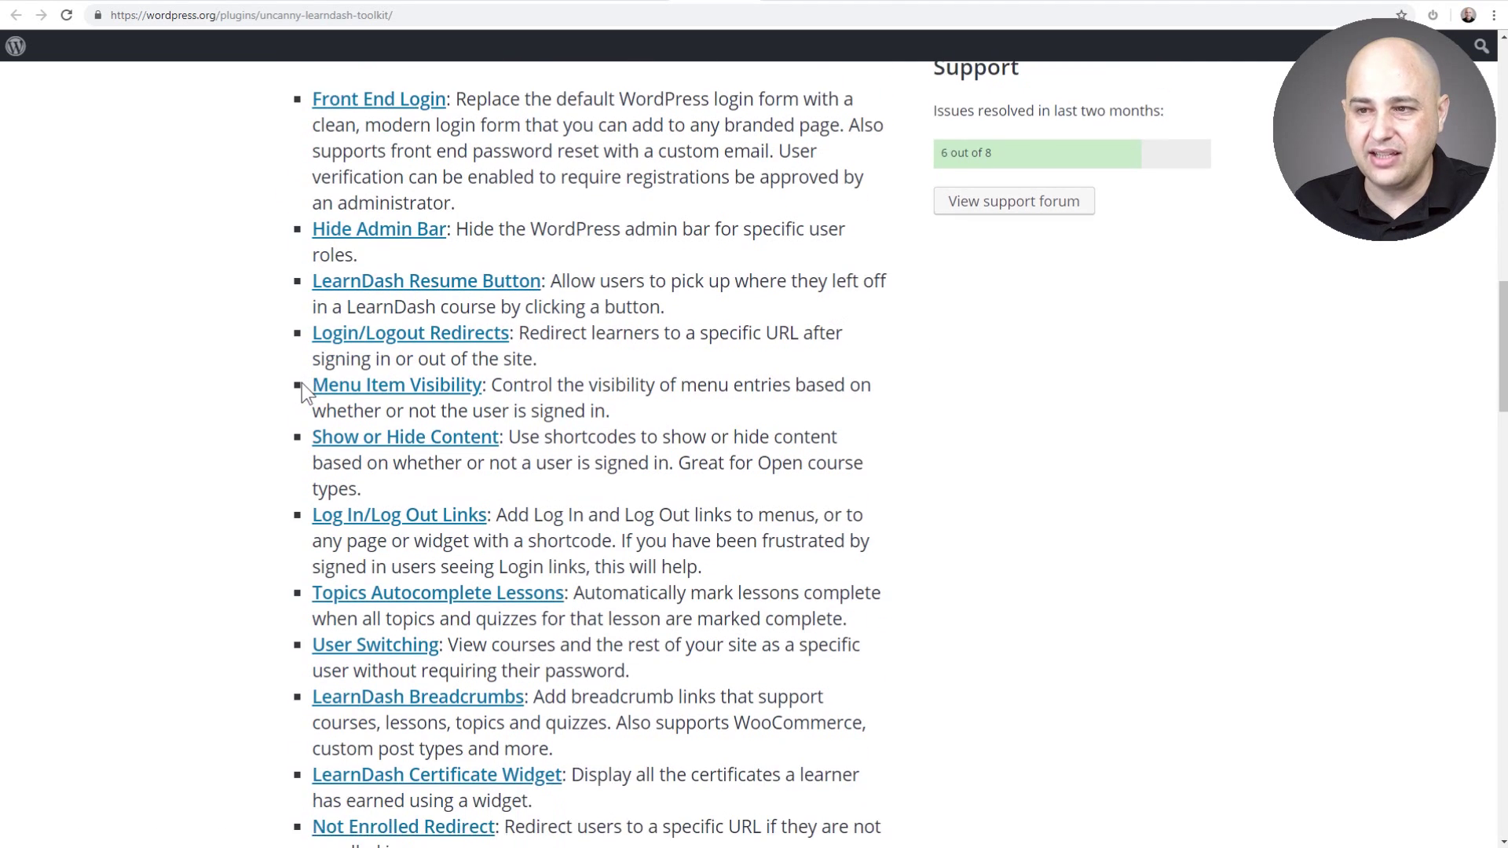
{"action": "scroll", "coordinate": [304, 356], "scroll_direction": "down", "scroll_amount": 2}
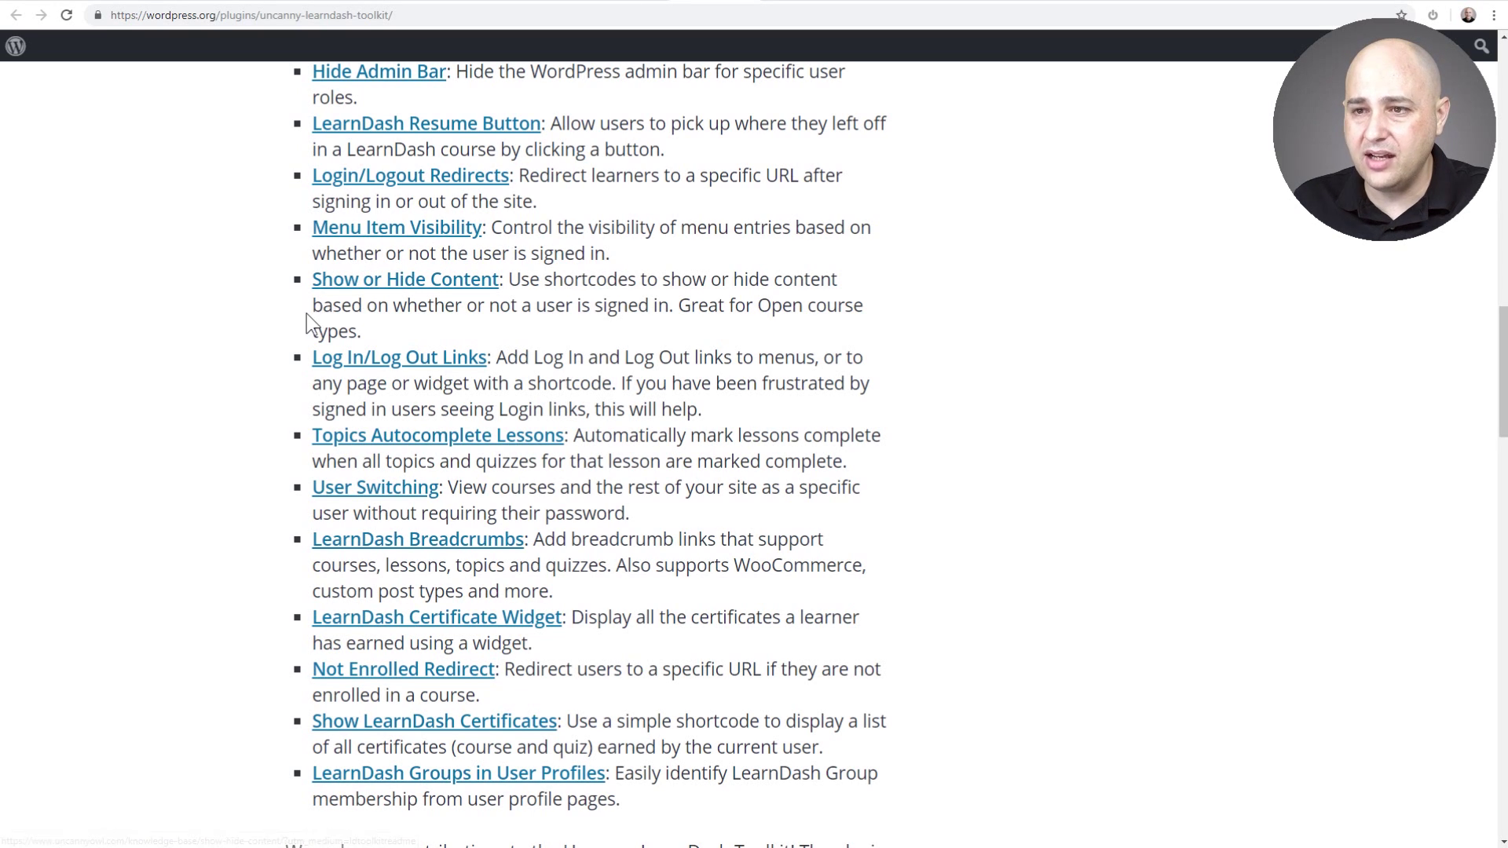
{"action": "scroll", "coordinate": [308, 322], "scroll_direction": "down", "scroll_amount": 1}
{"action": "scroll", "coordinate": [304, 311], "scroll_direction": "down", "scroll_amount": 2}
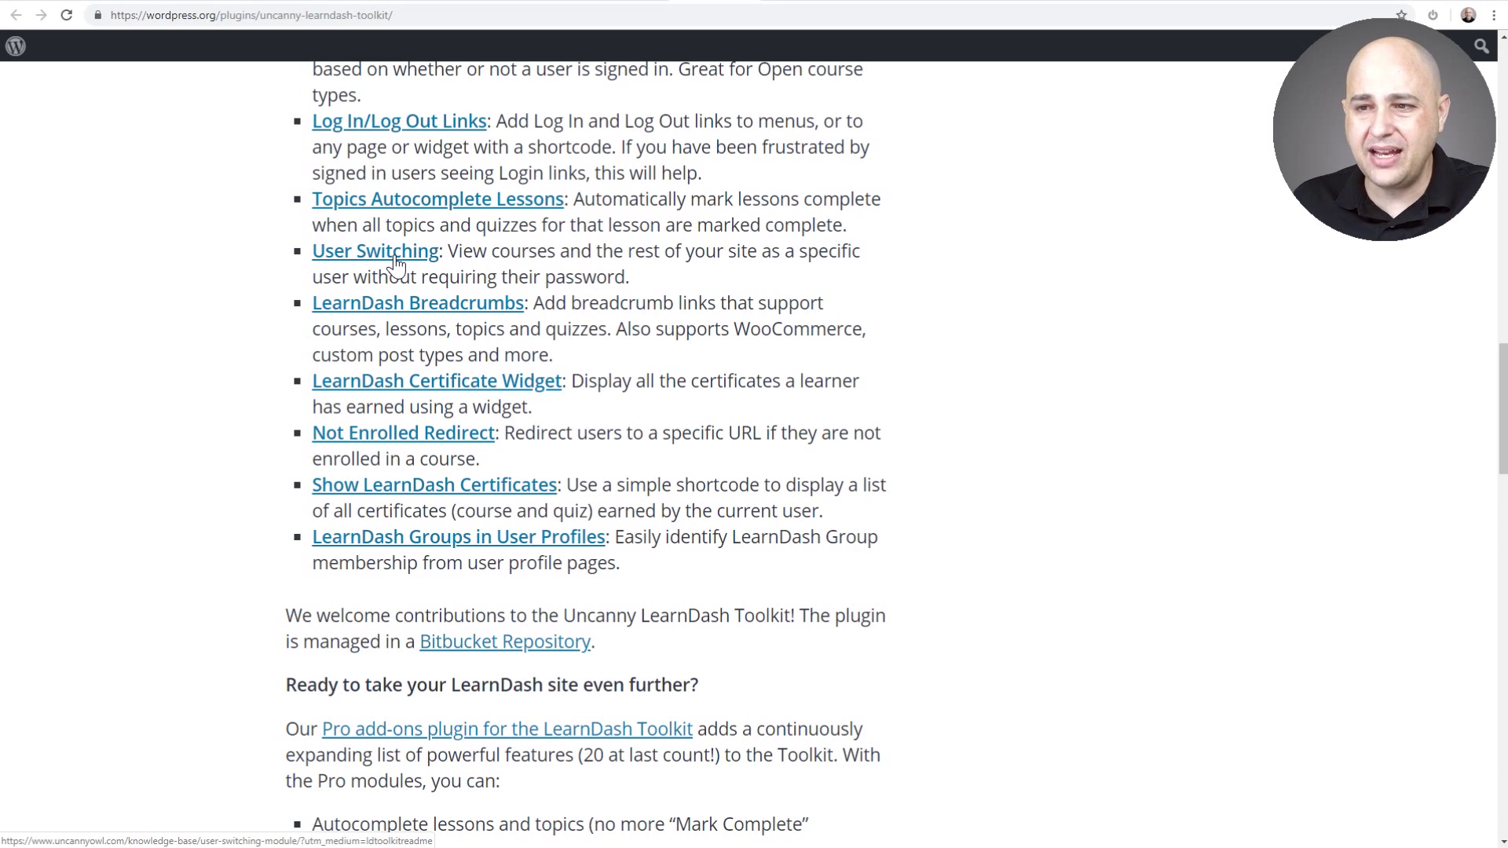
{"action": "scroll", "coordinate": [395, 264], "scroll_direction": "up", "scroll_amount": 8}
{"action": "scroll", "coordinate": [395, 269], "scroll_direction": "up", "scroll_amount": 10}
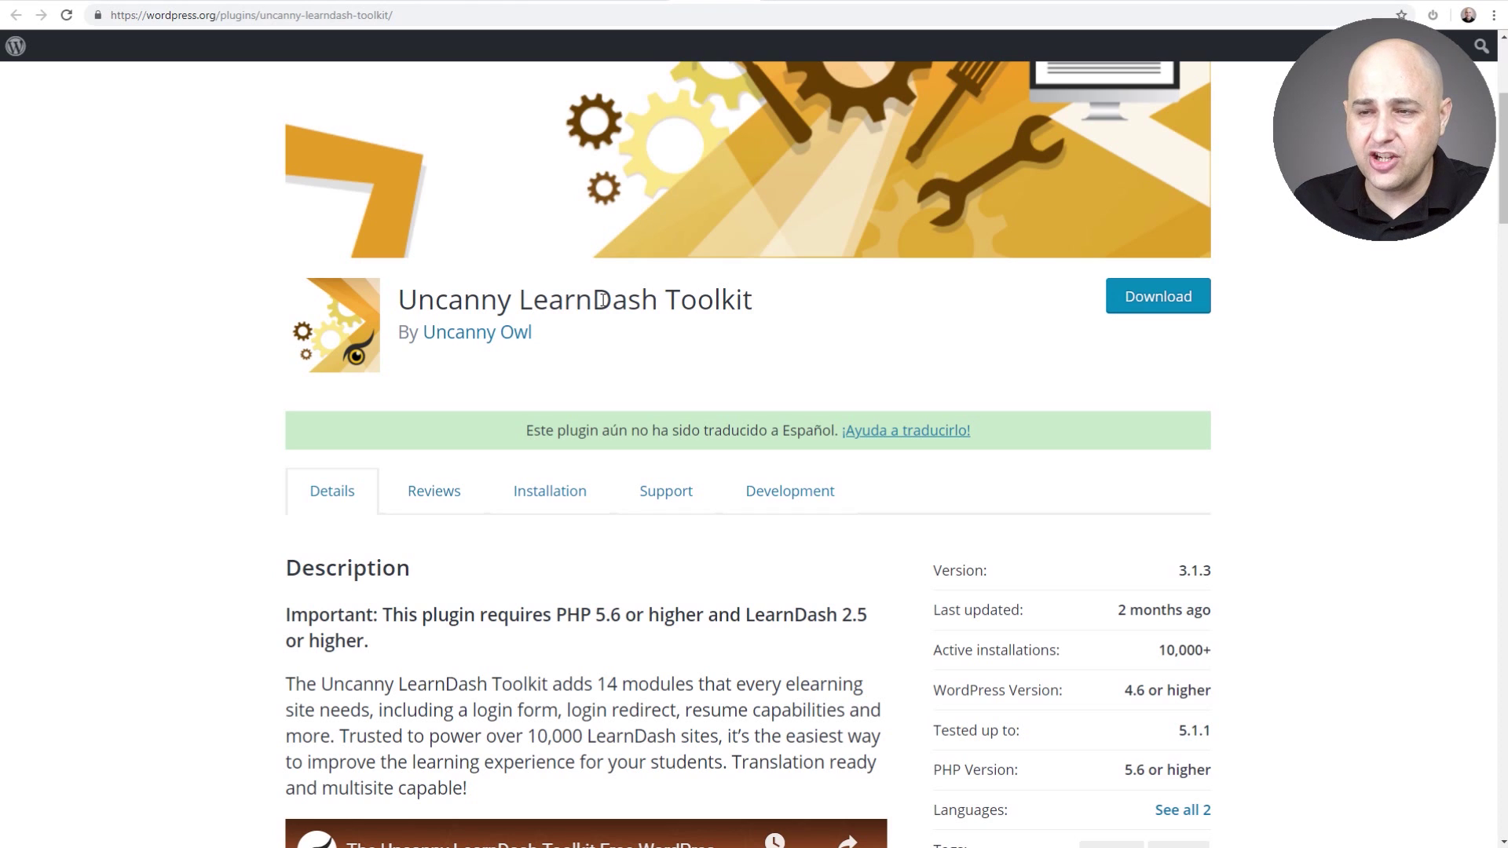
Review the module descriptions and subscription options on the Uncanny LearnDash Toolkit Pro page
{"action": "left_click", "coordinate": [789, 4]}
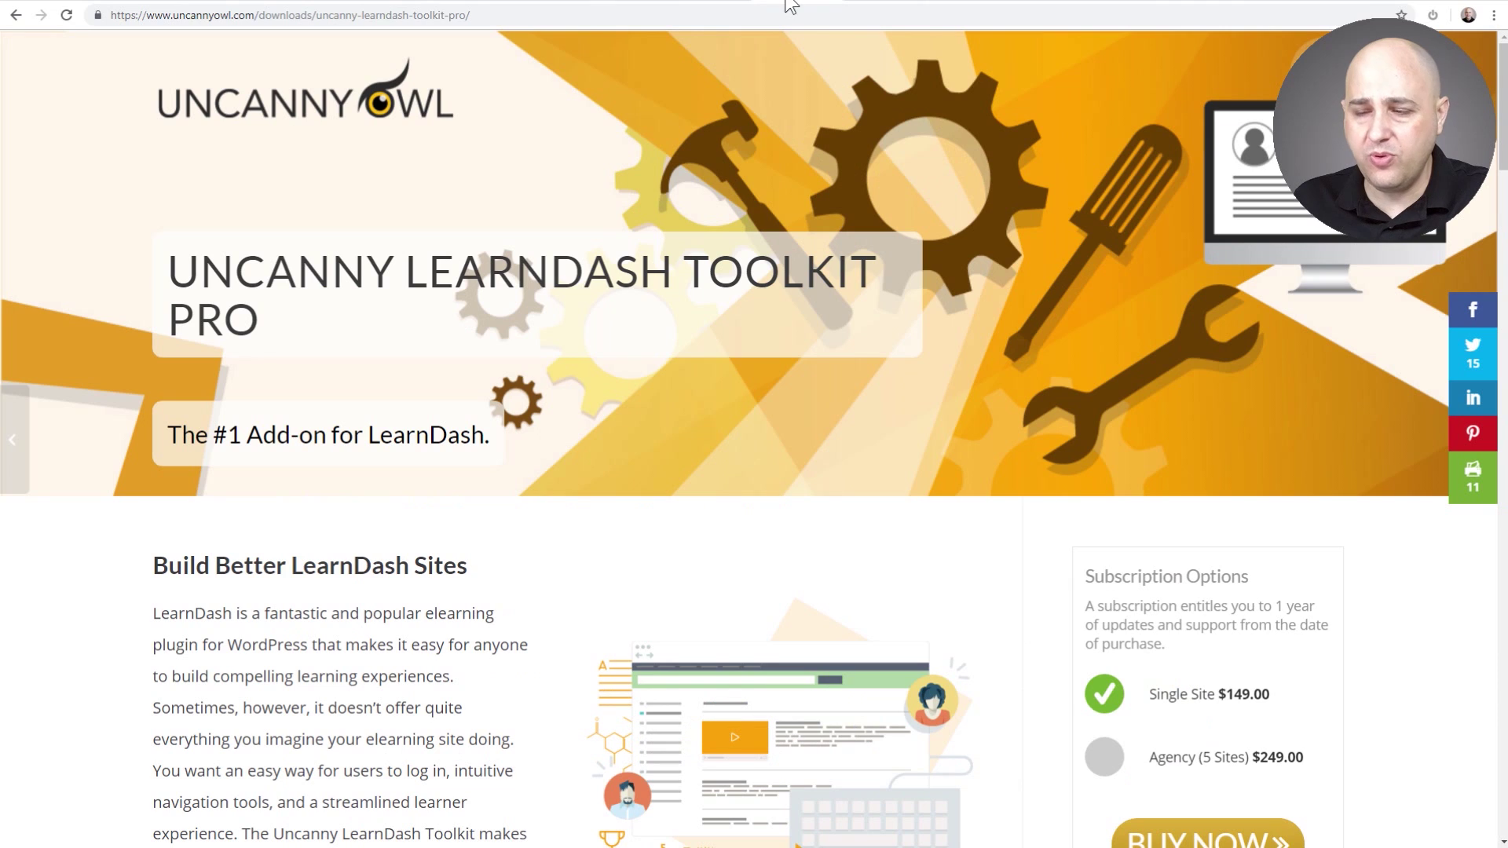
{"action": "scroll", "coordinate": [558, 344], "scroll_direction": "down", "scroll_amount": 15}
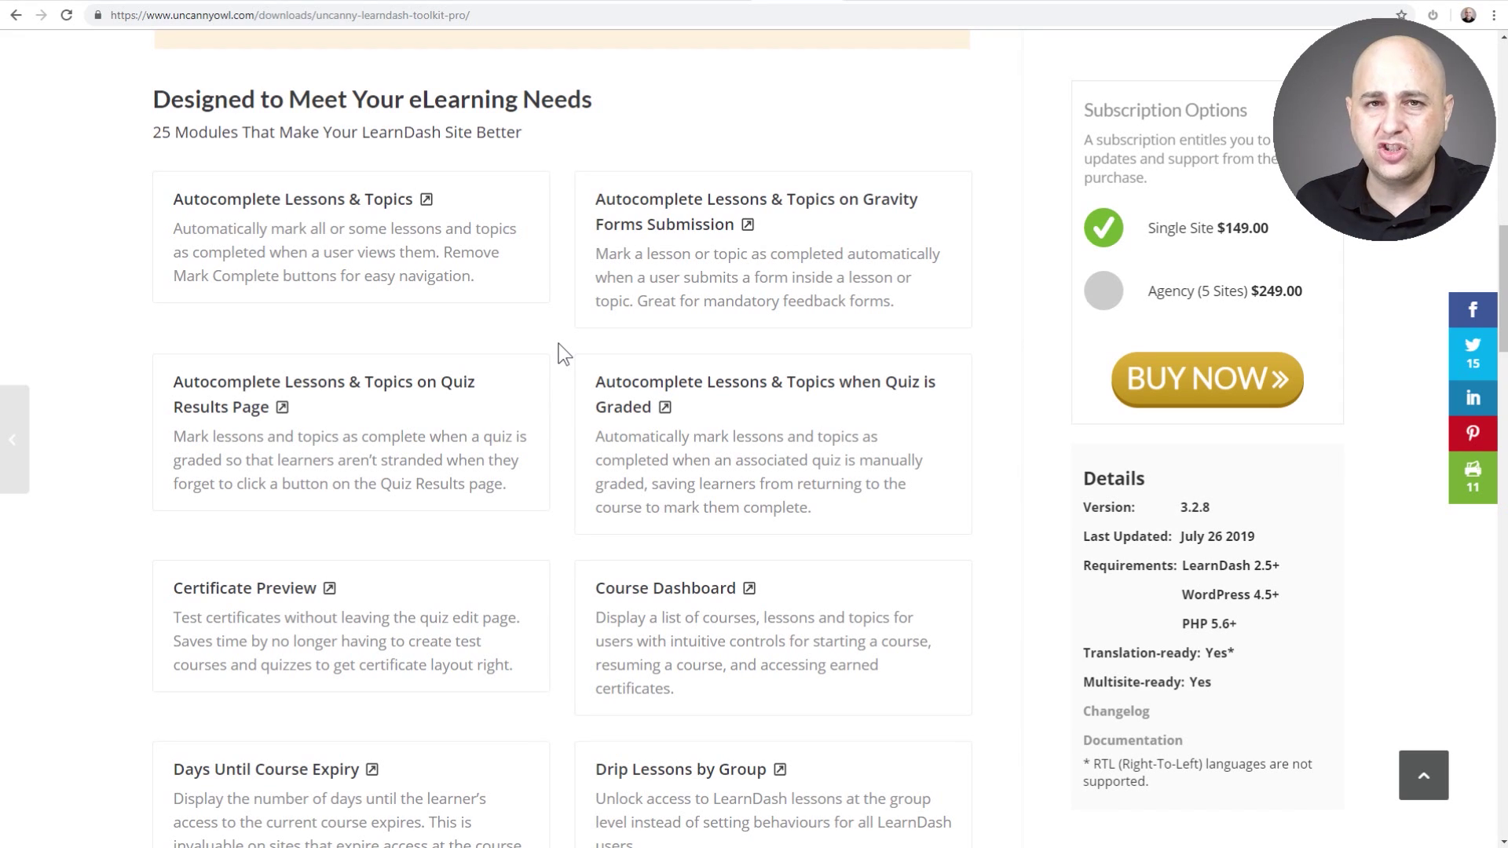
{"action": "scroll", "coordinate": [559, 344], "scroll_direction": "down", "scroll_amount": 7}
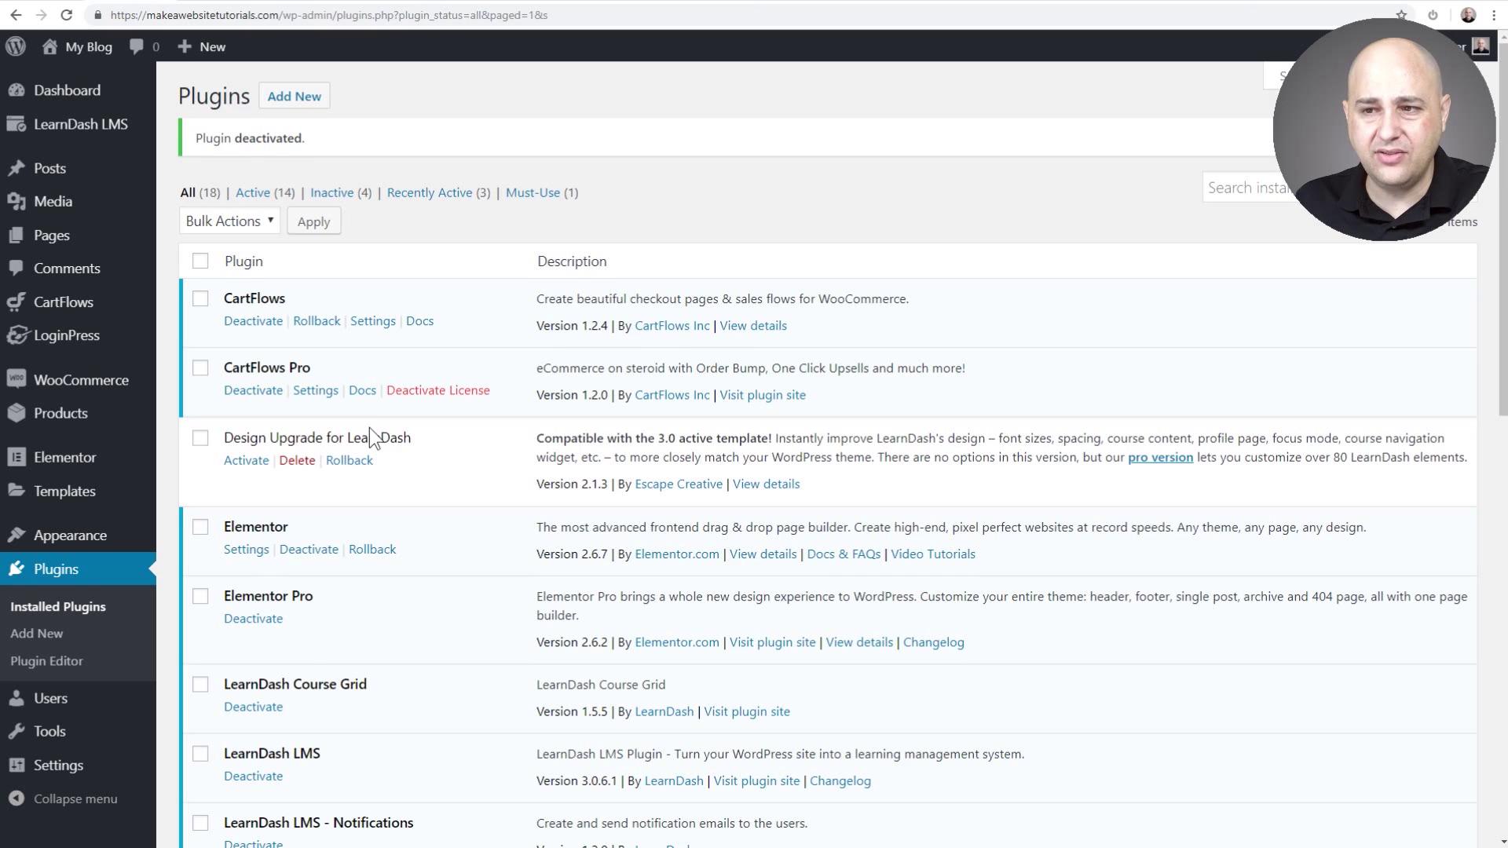
Activate the free Uncanny LearnDash Toolkit plugin and look over the modules it offers
{"action": "scroll", "coordinate": [369, 427], "scroll_direction": "down", "scroll_amount": 6}
{"action": "scroll", "coordinate": [370, 423], "scroll_direction": "down", "scroll_amount": 6}
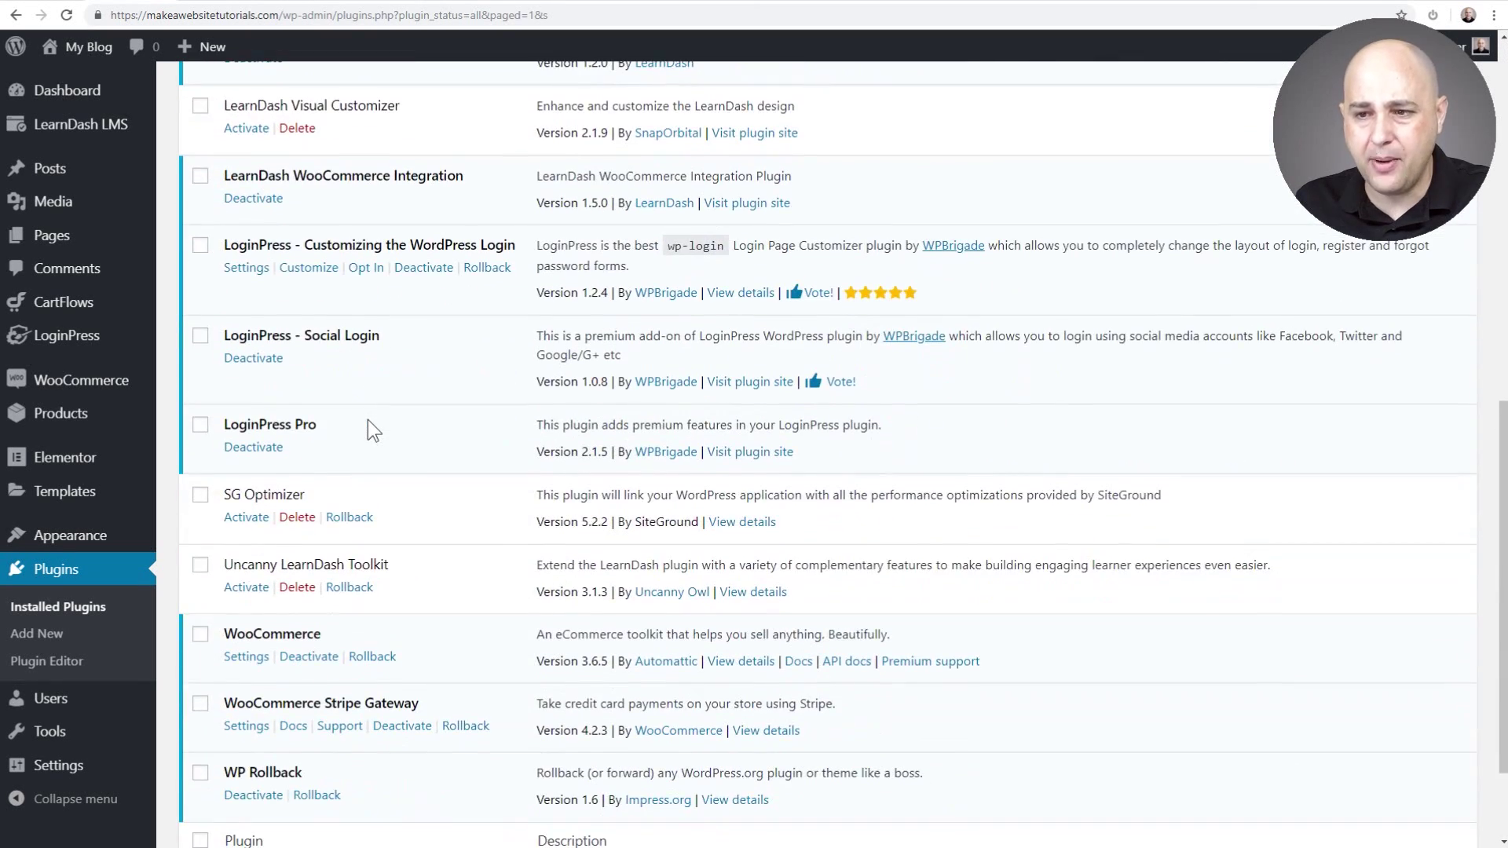
{"action": "left_click", "coordinate": [246, 452]}
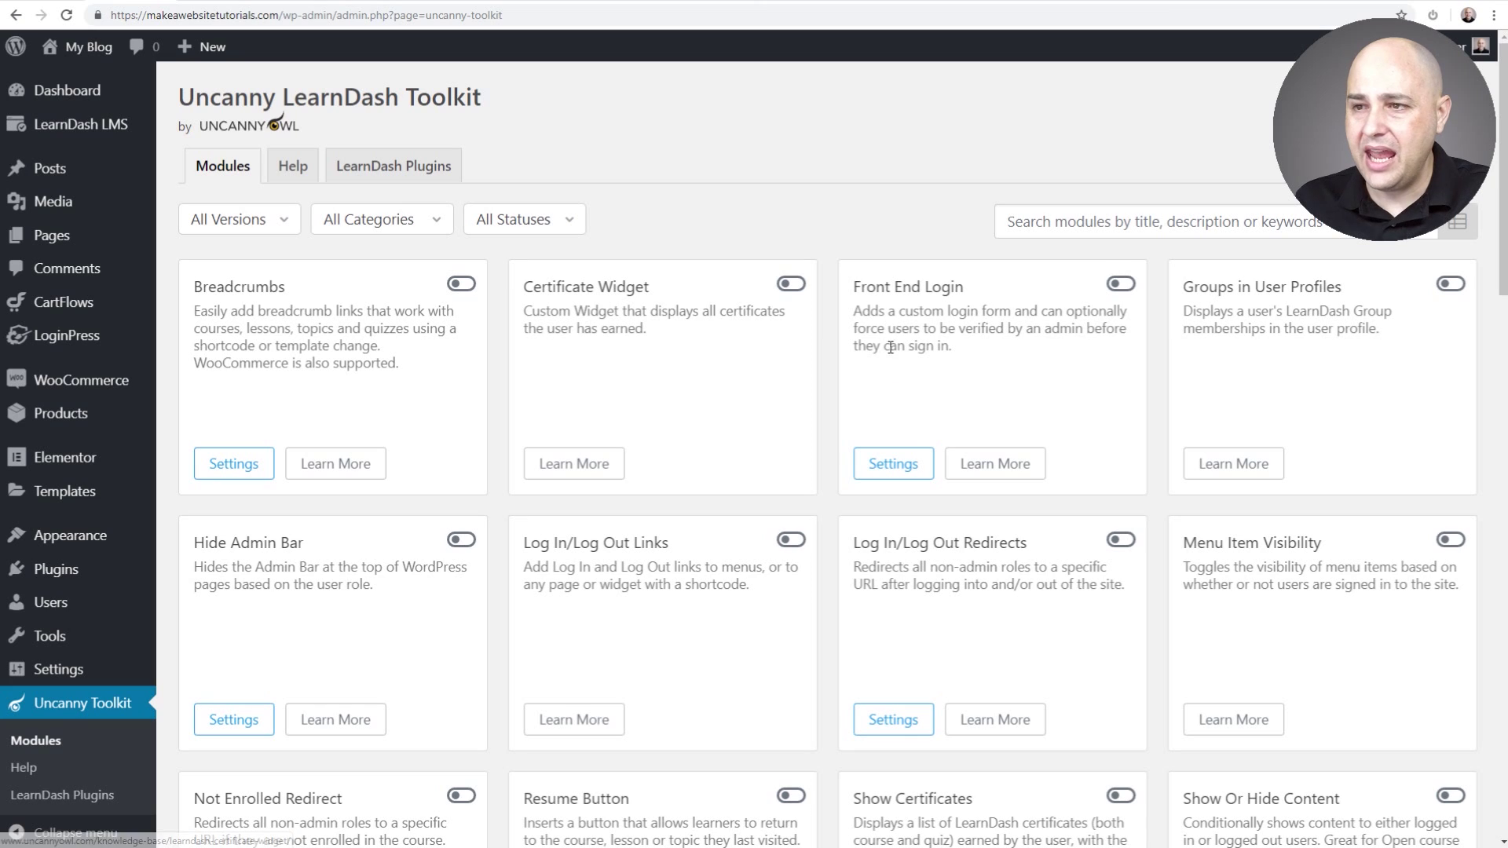
{"action": "scroll", "coordinate": [734, 313], "scroll_direction": "down", "scroll_amount": 5}
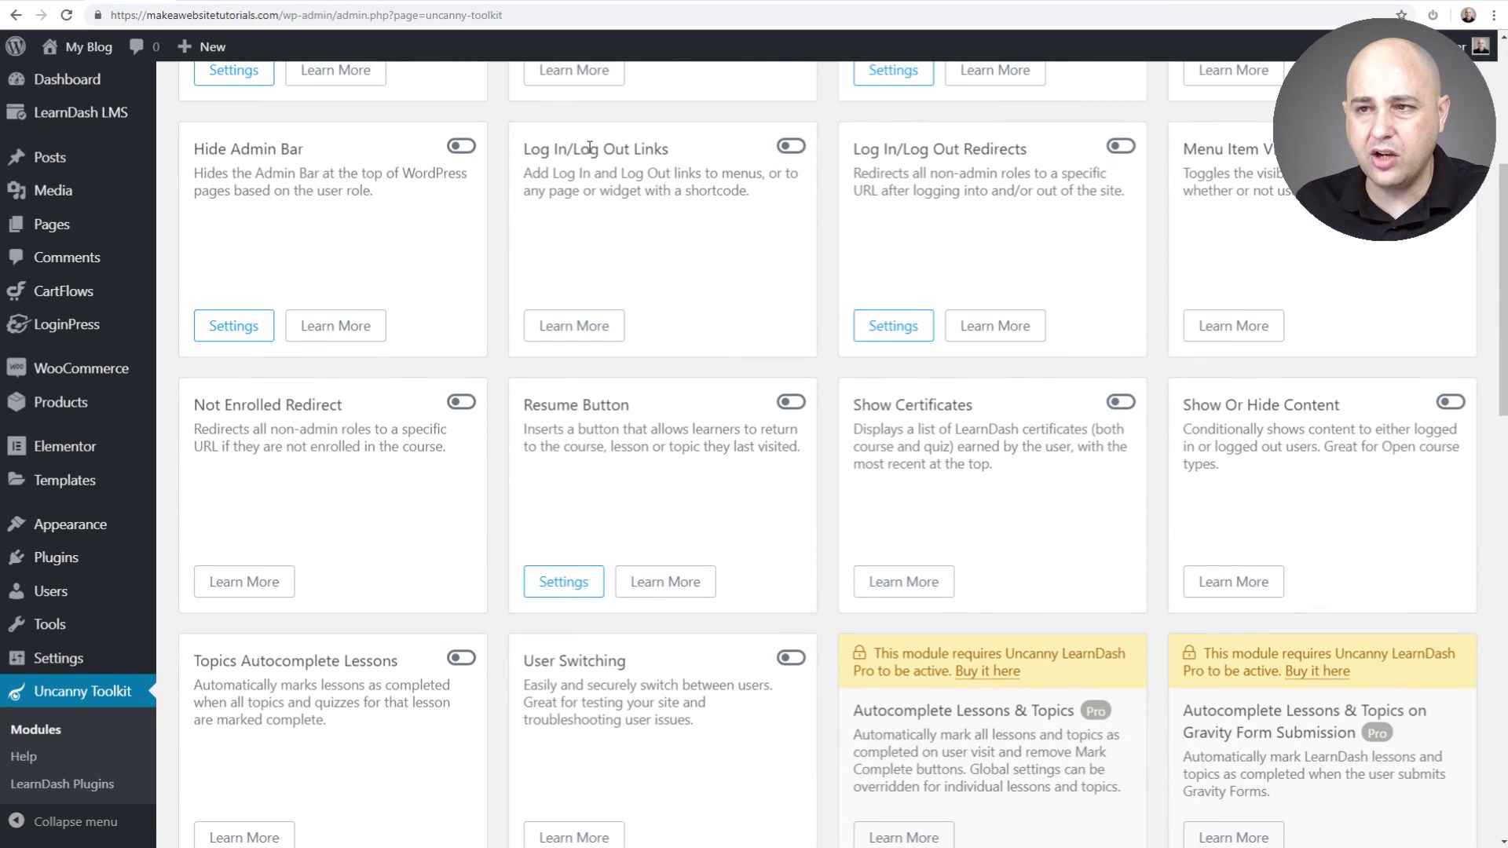
{"action": "scroll", "coordinate": [611, 227], "scroll_direction": "up", "scroll_amount": 5}
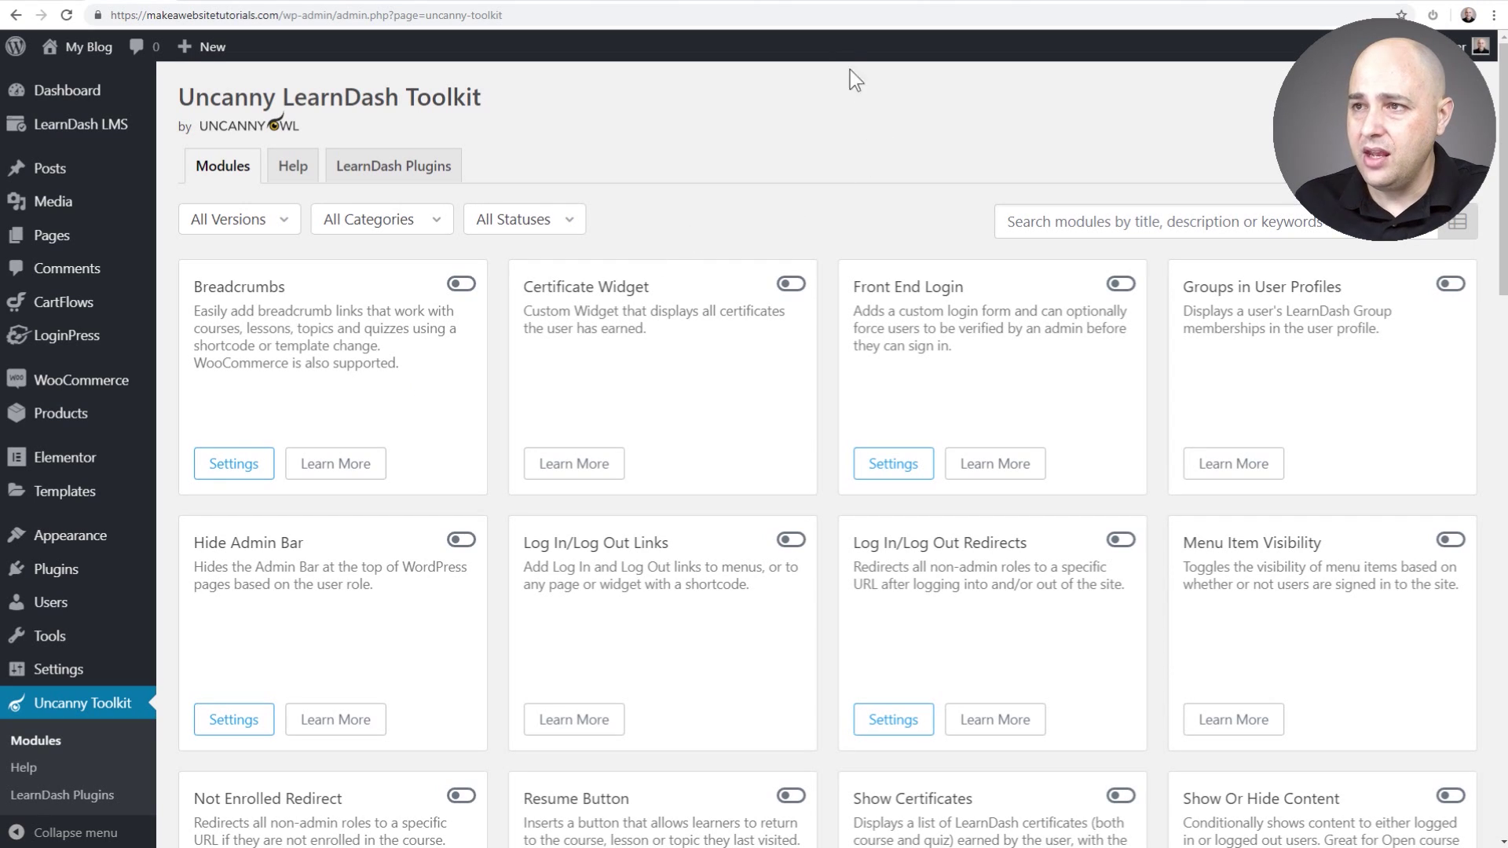
Revisit the Uncanny LearnDash Toolkit Pro page and bring up the CartFlows plugin page on WordPress.org
{"action": "left_click", "coordinate": [806, 4]}
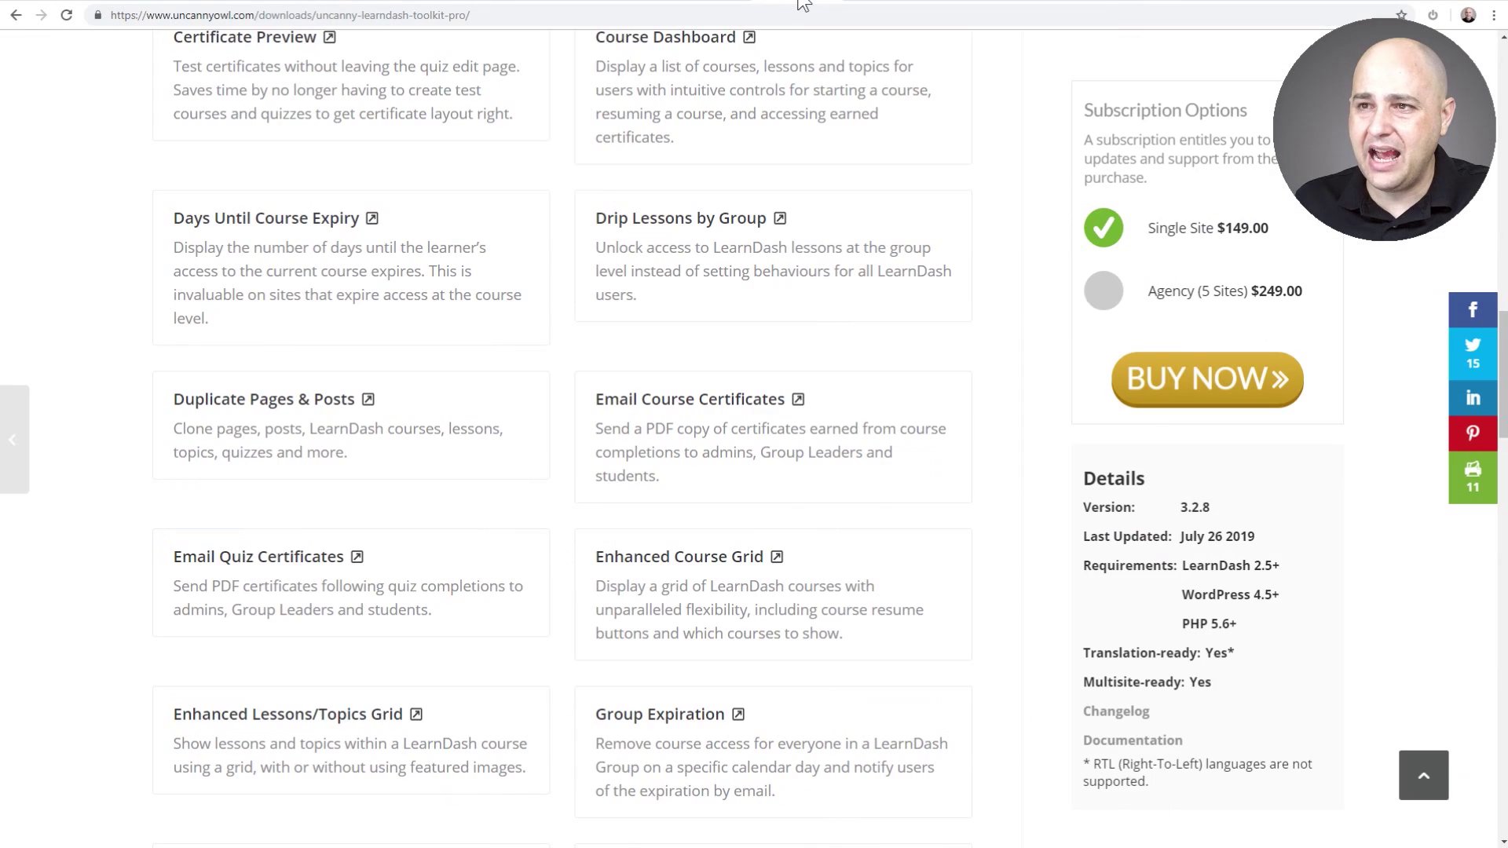
{"action": "scroll", "coordinate": [798, 183], "scroll_direction": "up", "scroll_amount": 15}
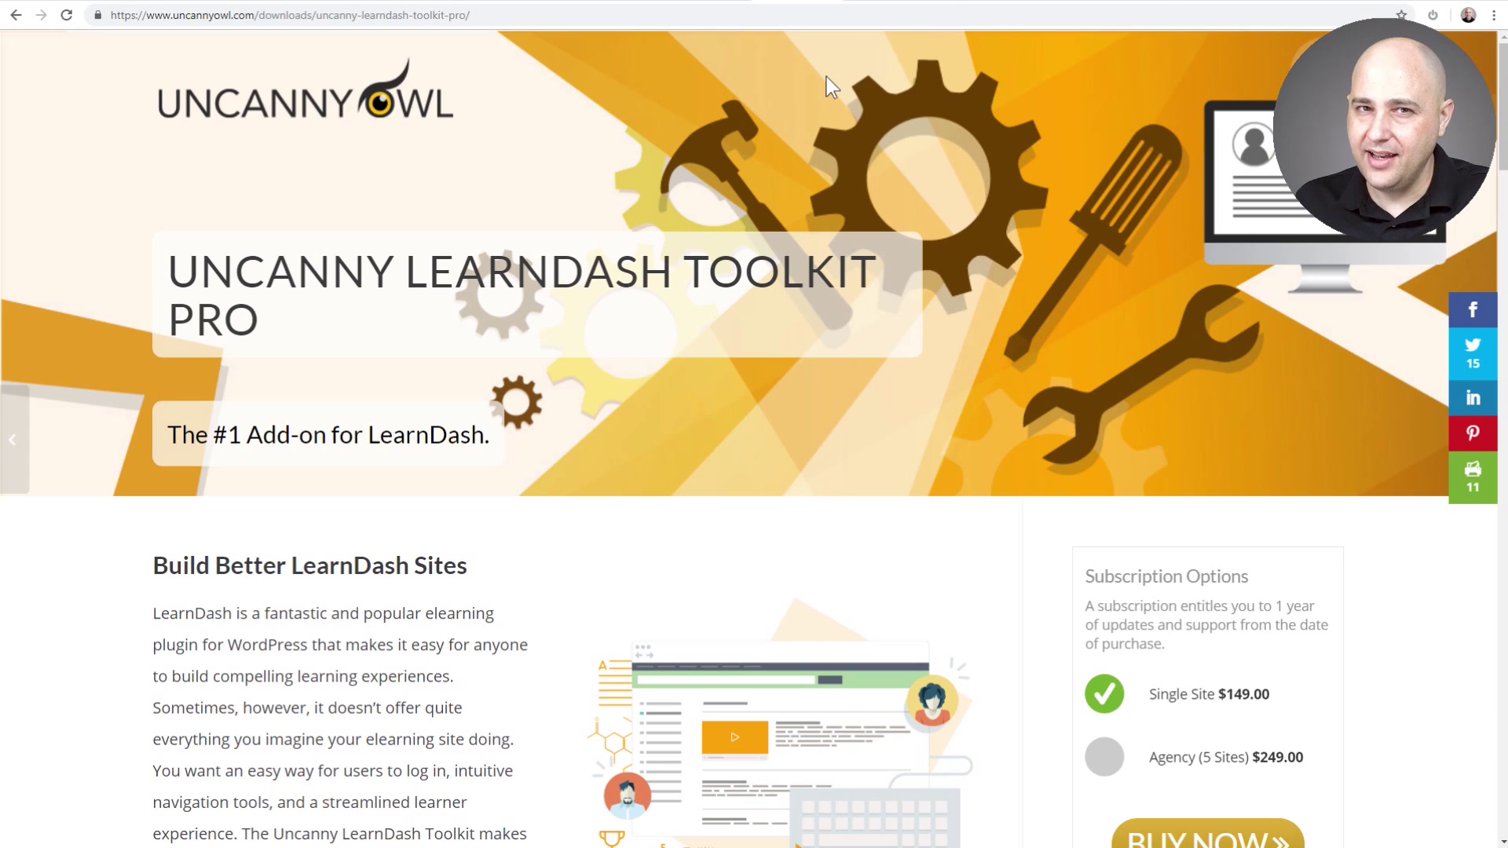
{"action": "left_click", "coordinate": [972, 4]}
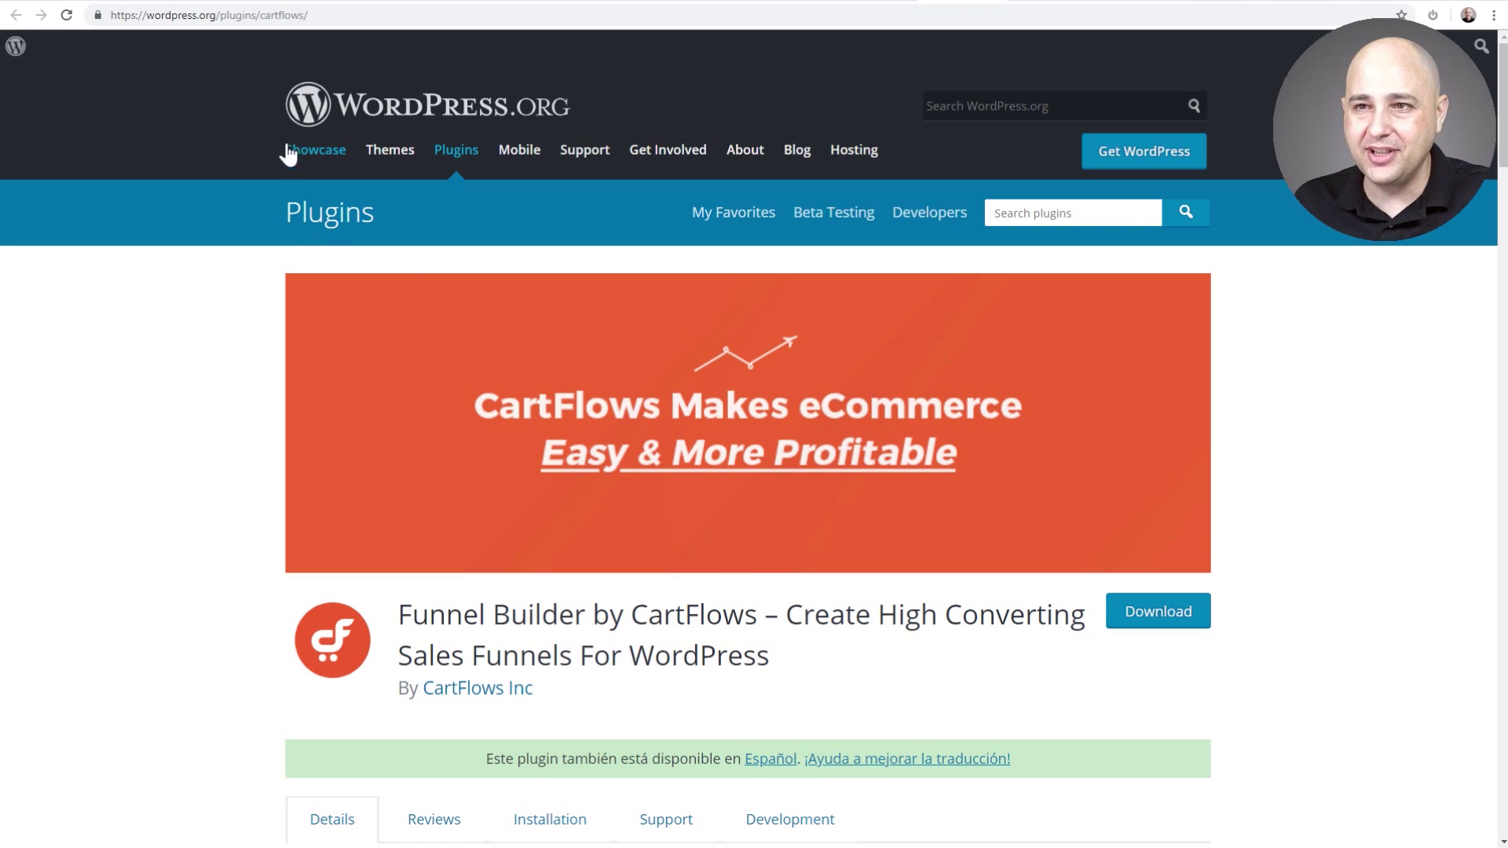
Deactivate the Uncanny LearnDash Toolkit plugin on the WordPress site
{"action": "left_click", "coordinate": [140, 4]}
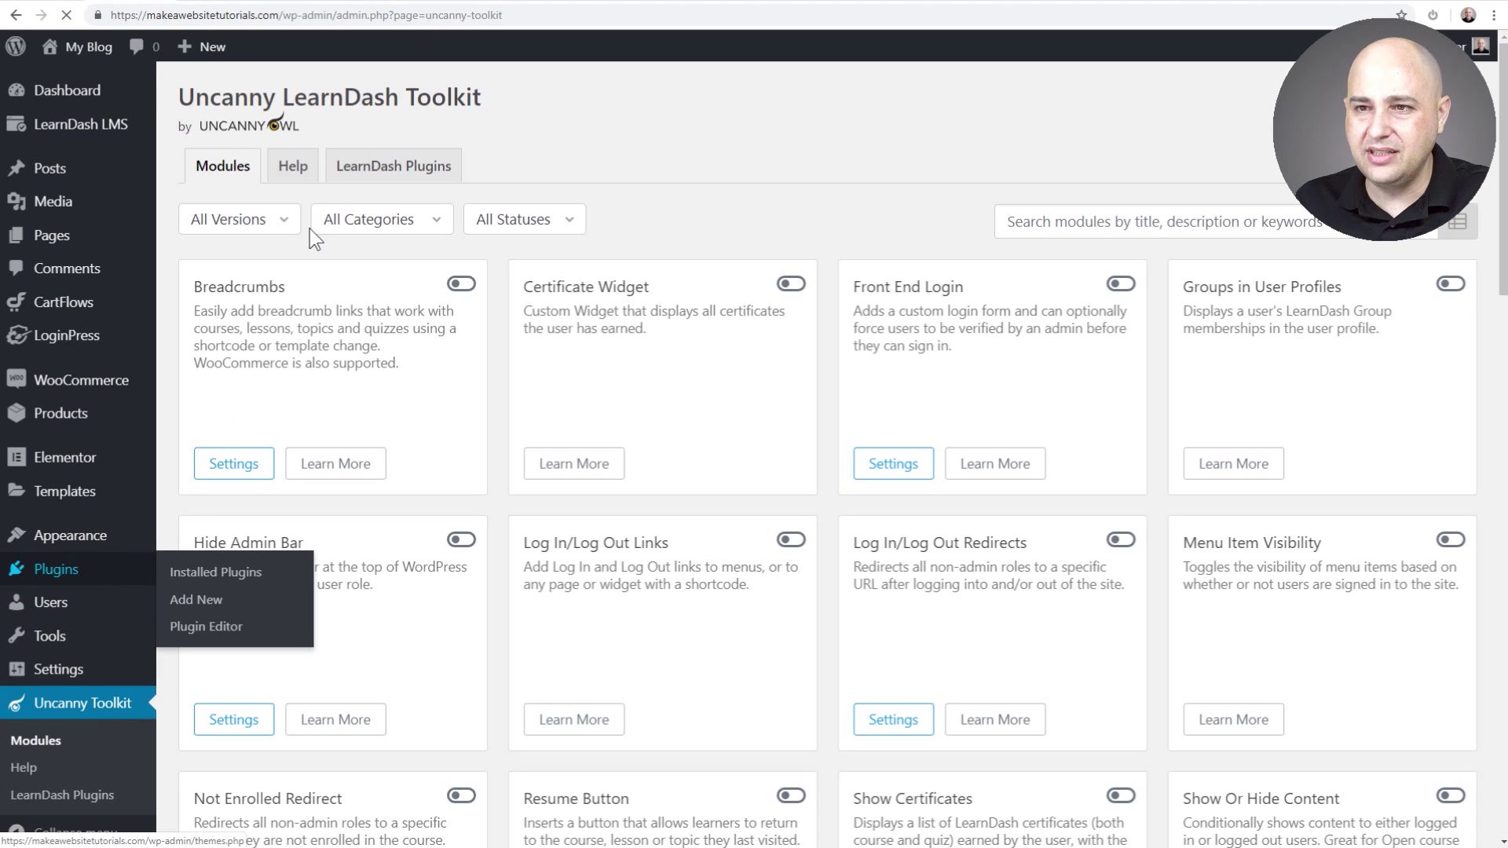
{"action": "left_click", "coordinate": [86, 577]}
{"action": "scroll", "coordinate": [394, 358], "scroll_direction": "down", "scroll_amount": 10}
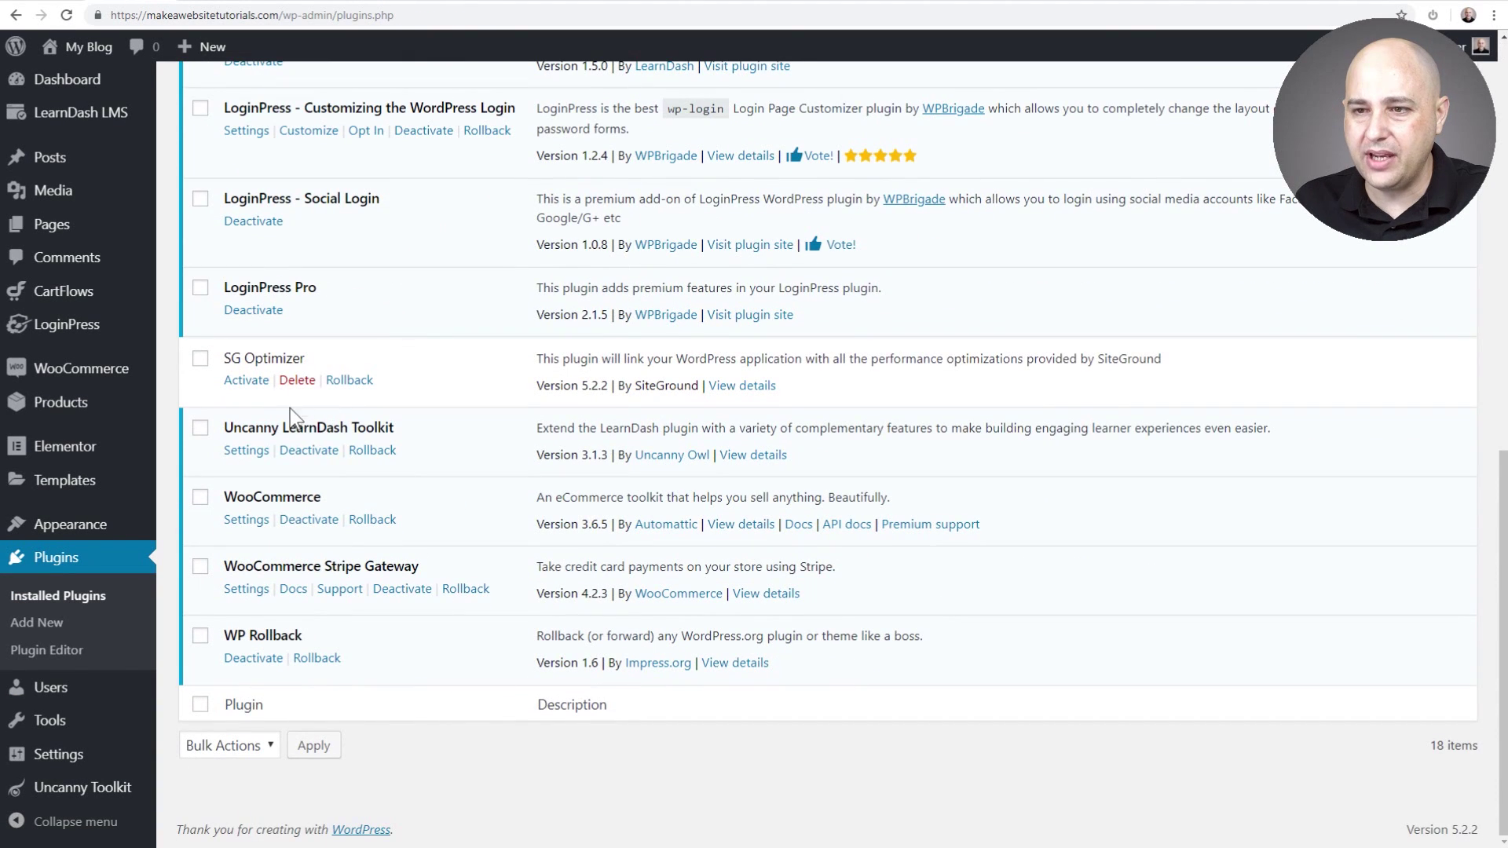
{"action": "left_click", "coordinate": [316, 448]}
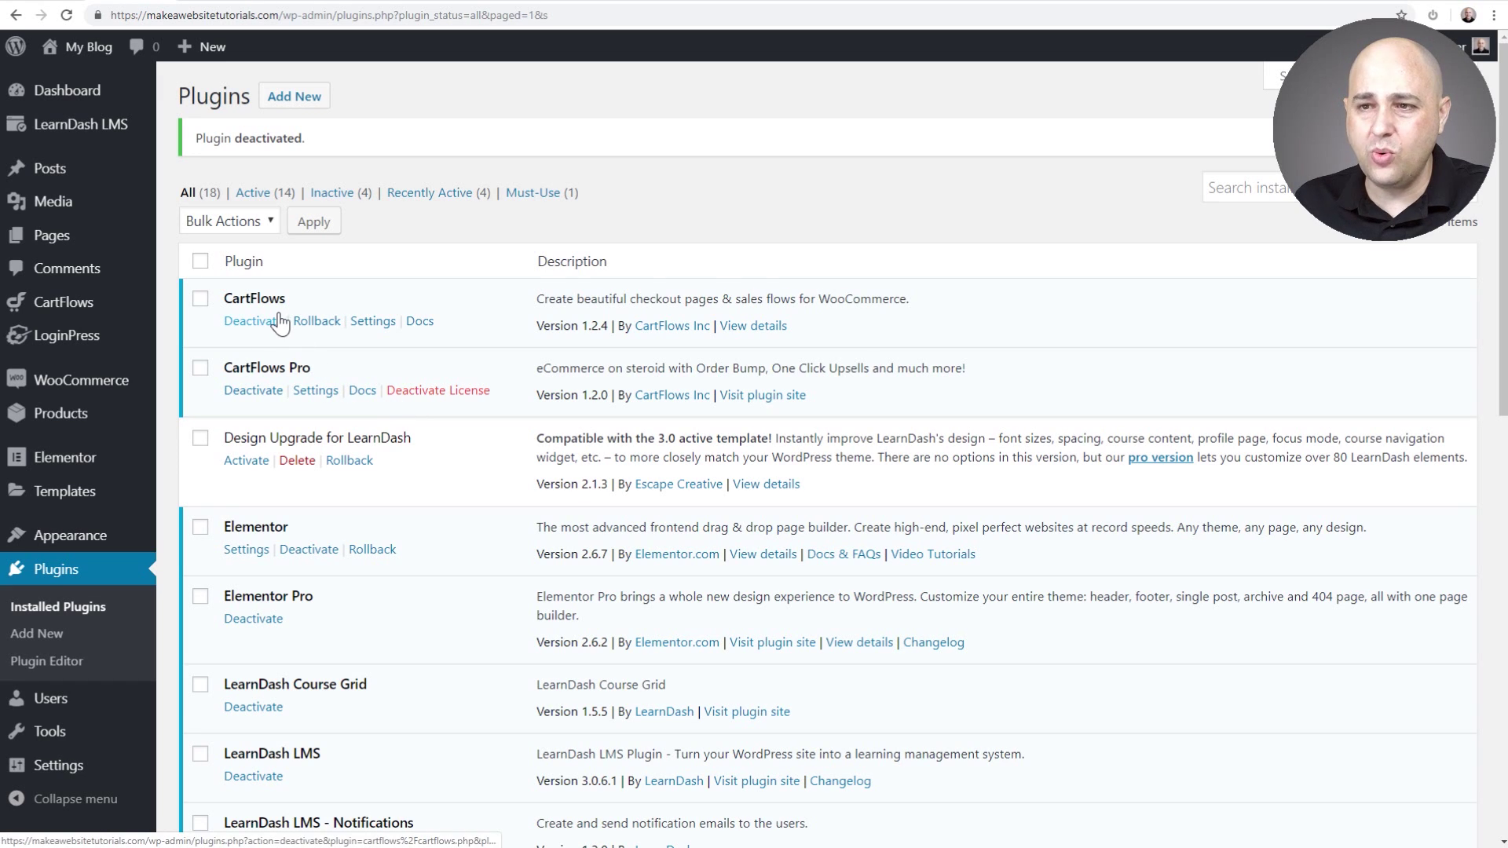
Start a new CartFlows flow and browse the Flows Library's ready templates and its Create Your Own option
{"action": "left_click", "coordinate": [62, 302]}
{"action": "left_click", "coordinate": [271, 113]}
{"action": "mouse_move", "coordinate": [524, 346]}
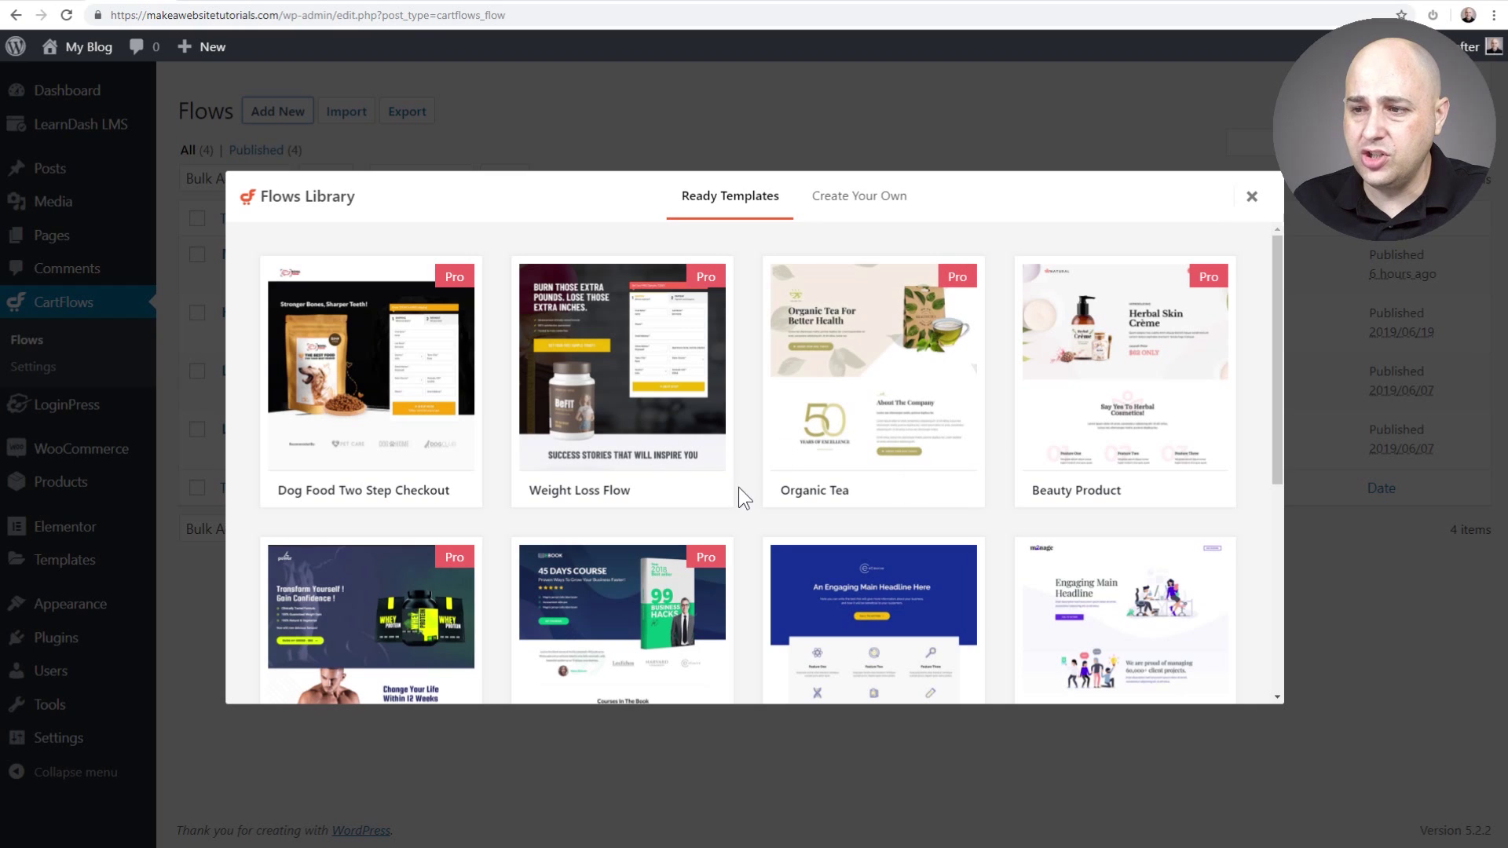
{"action": "mouse_move", "coordinate": [833, 417]}
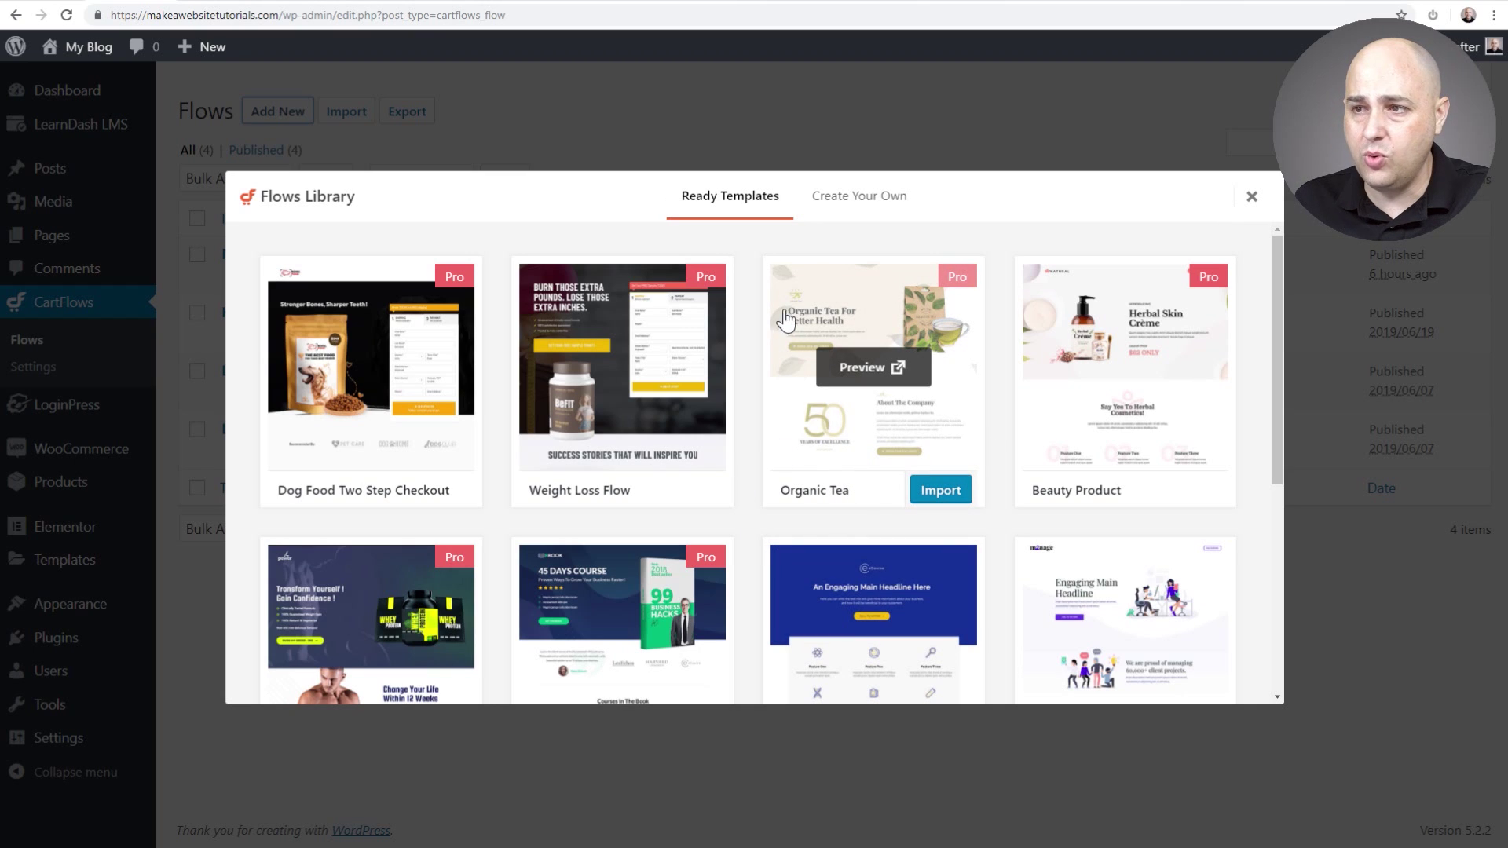
{"action": "scroll", "coordinate": [786, 320], "scroll_direction": "down", "scroll_amount": 5}
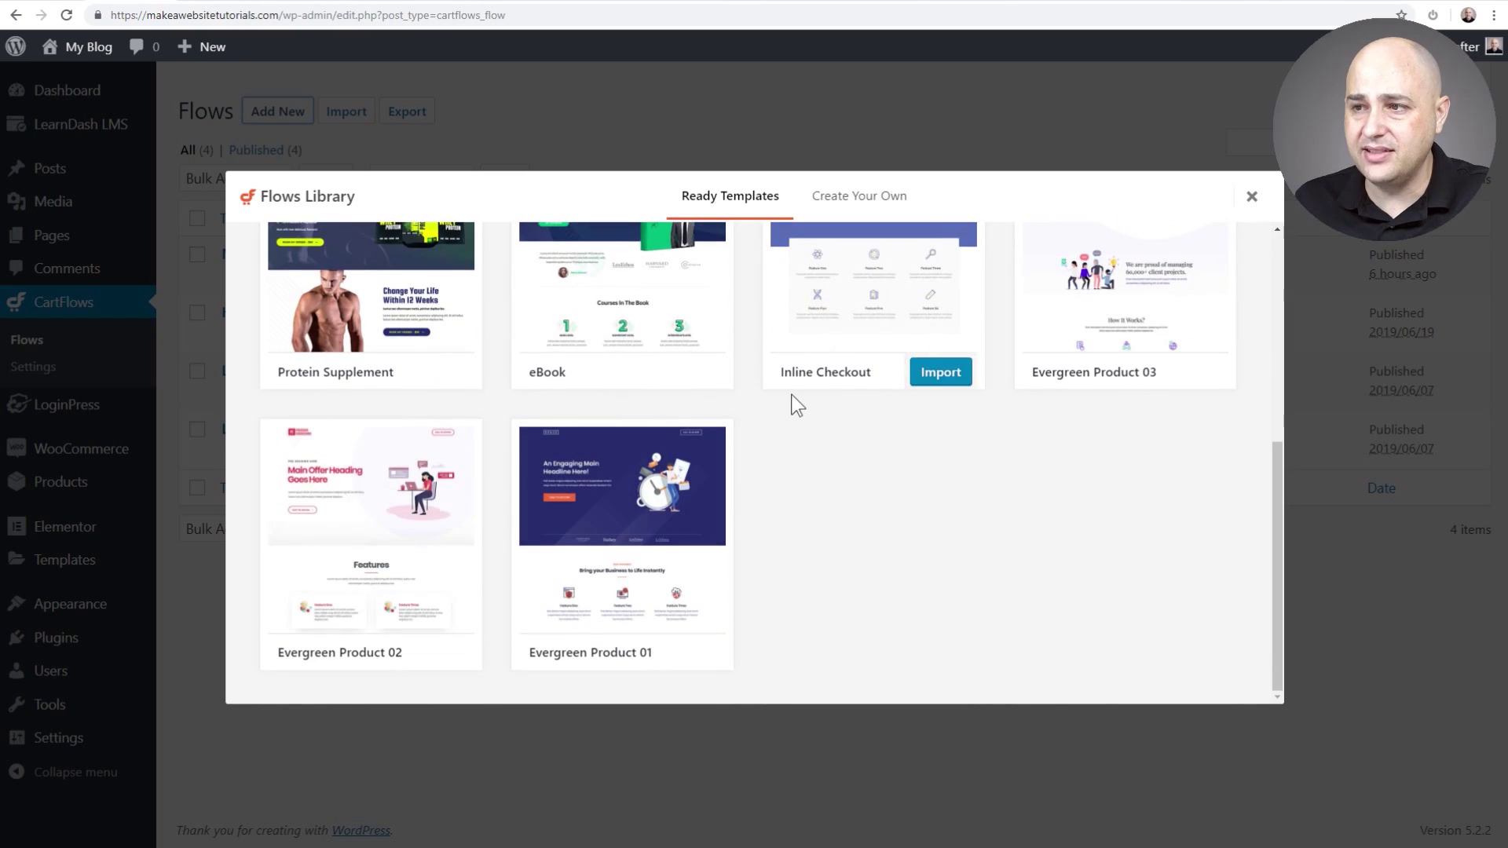
{"action": "scroll", "coordinate": [797, 405], "scroll_direction": "up", "scroll_amount": 5}
{"action": "left_click", "coordinate": [859, 196]}
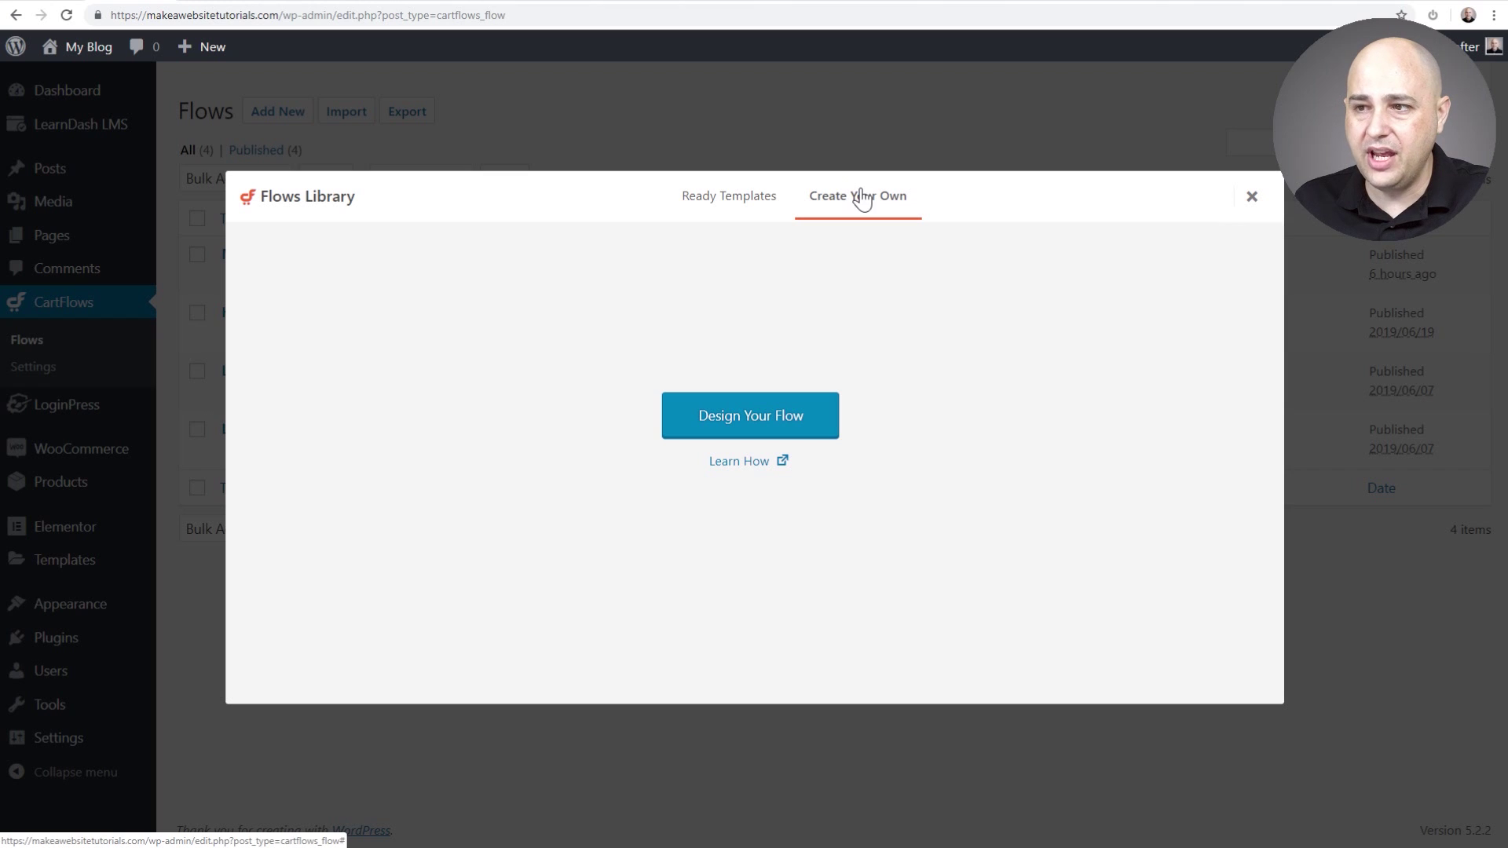
{"action": "left_click", "coordinate": [715, 209]}
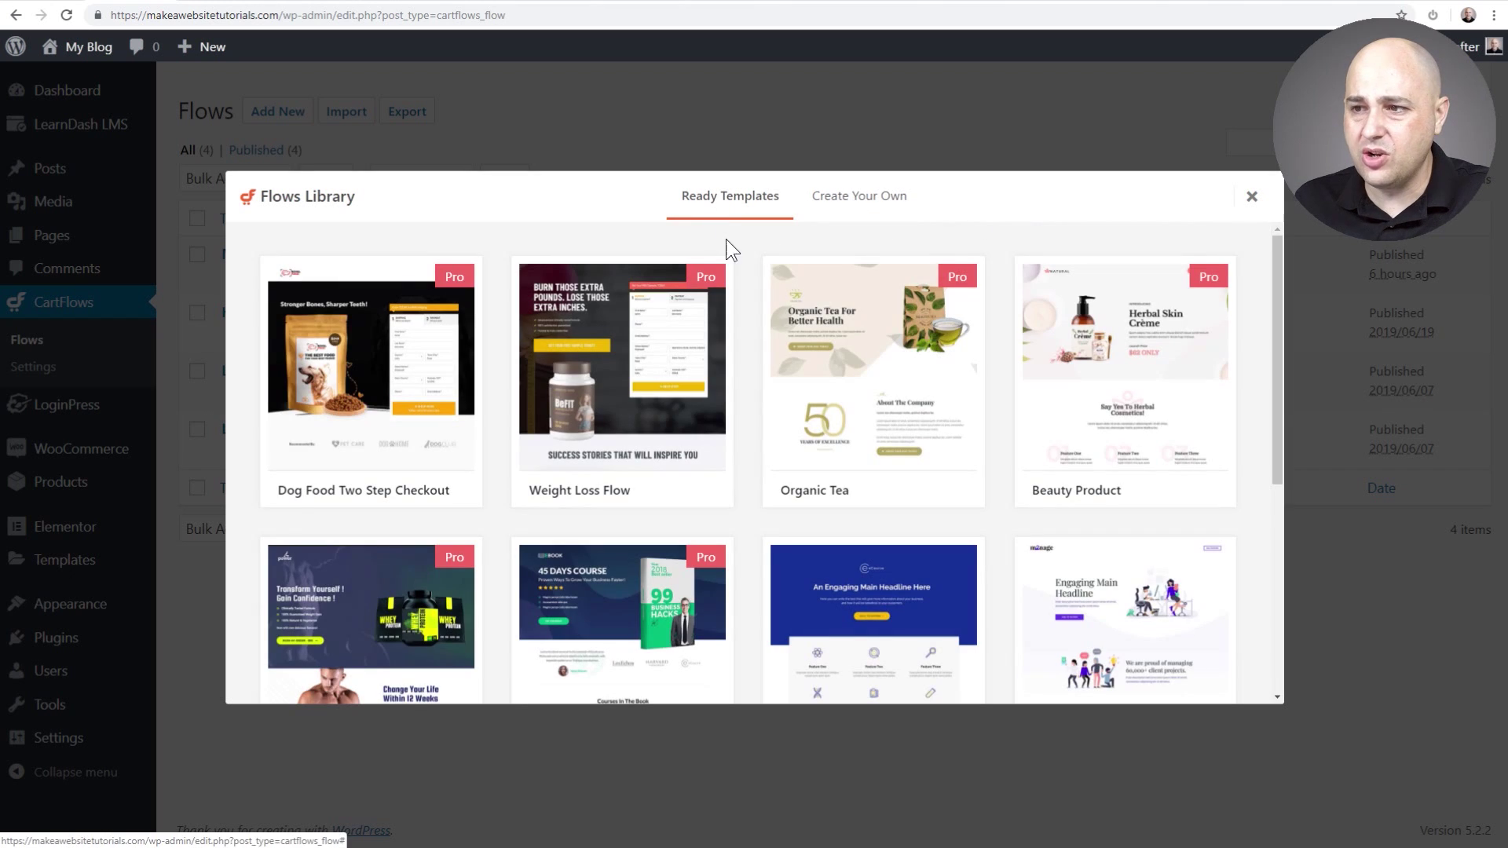
{"action": "scroll", "coordinate": [735, 255], "scroll_direction": "down", "scroll_amount": 5}
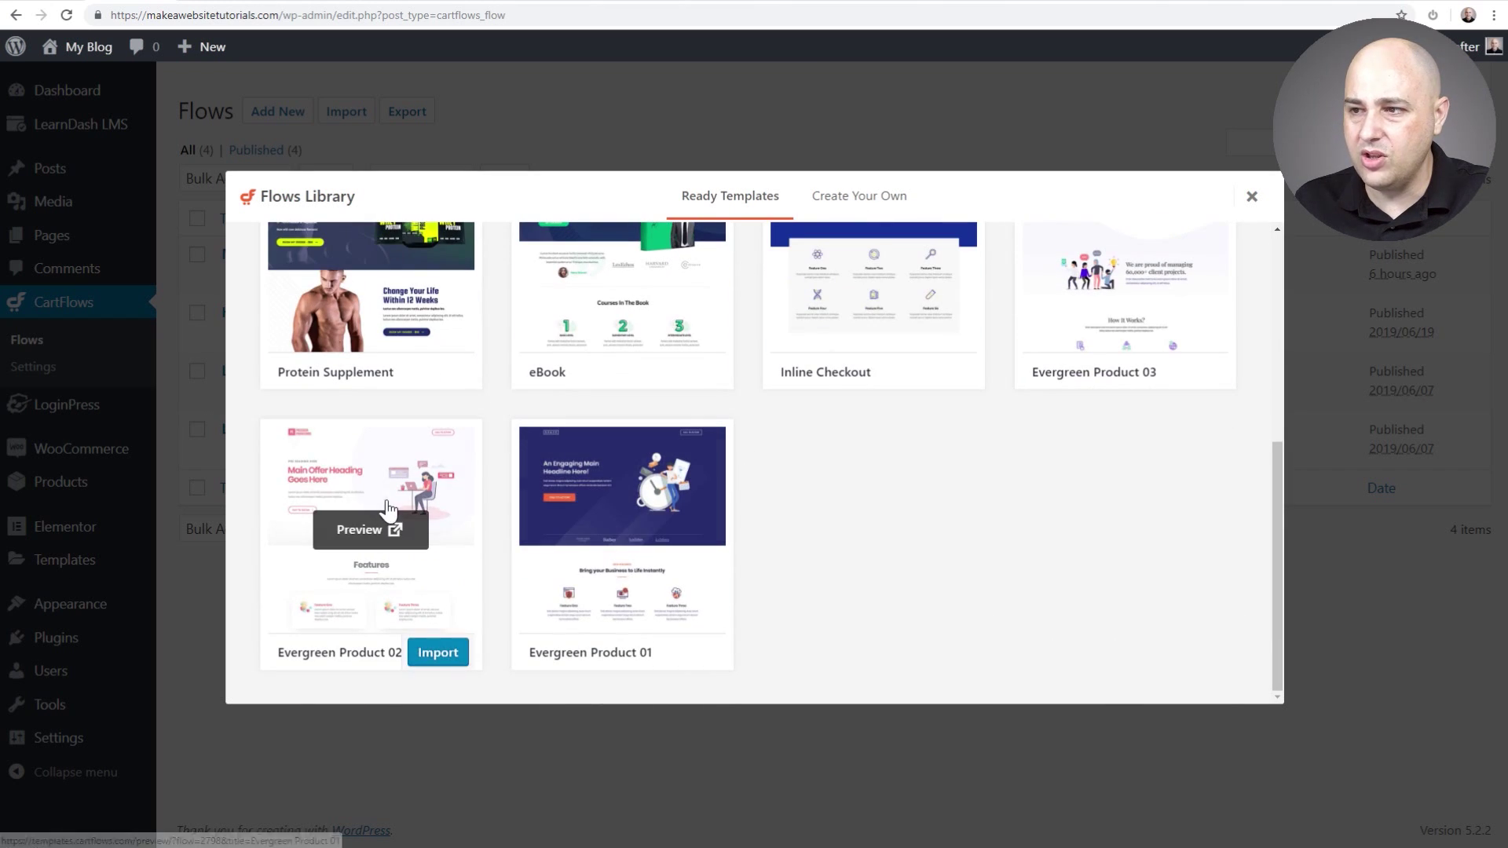
{"action": "scroll", "coordinate": [898, 471], "scroll_direction": "up", "scroll_amount": 4}
{"action": "scroll", "coordinate": [898, 472], "scroll_direction": "down", "scroll_amount": 3}
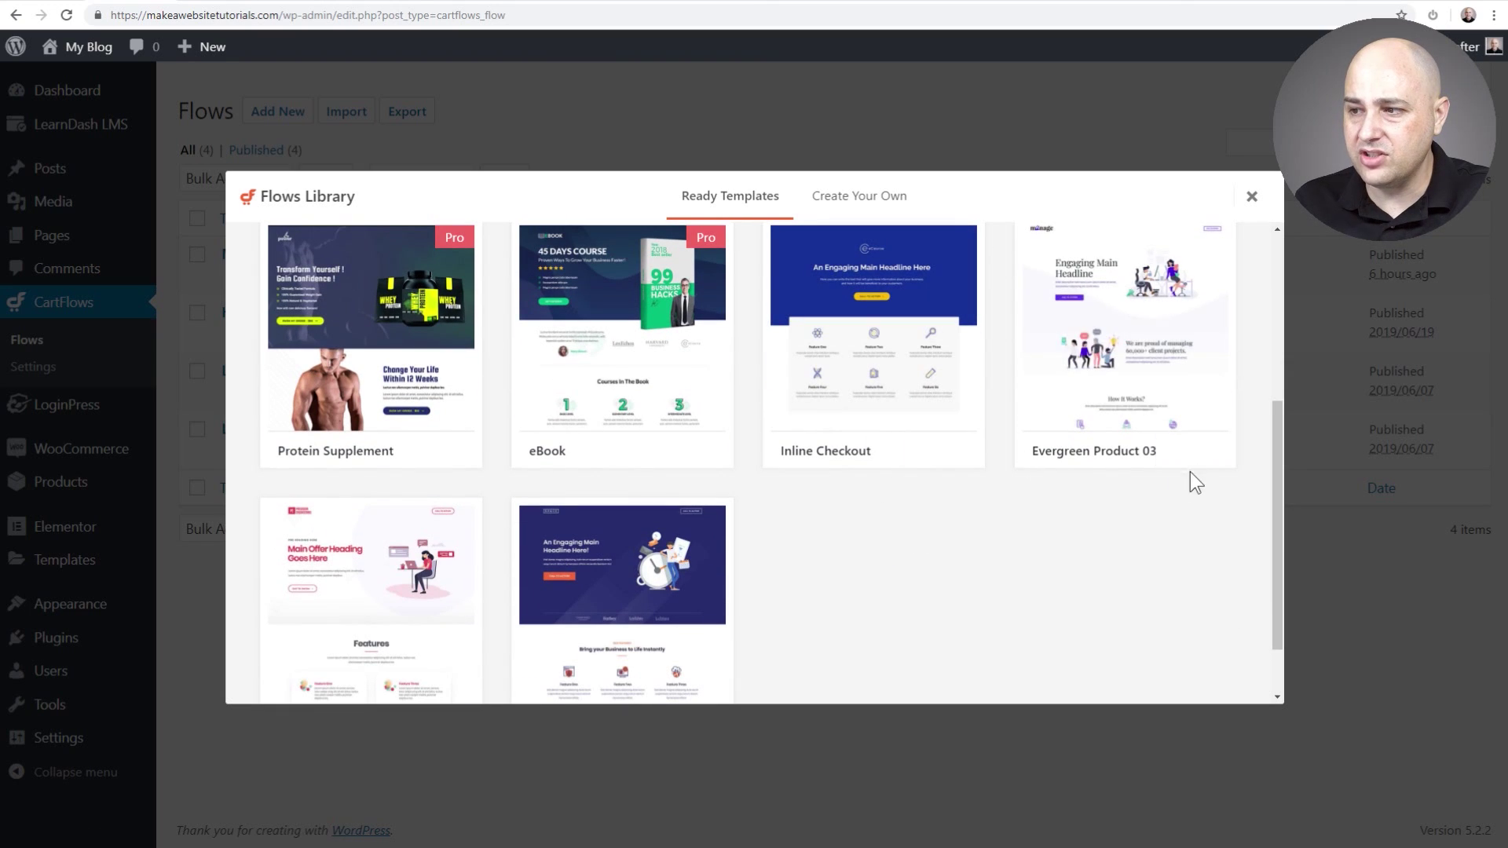
Import the Evergreen Product 03 template as a flow, title it LearnDash and save it
{"action": "left_click", "coordinate": [1179, 452]}
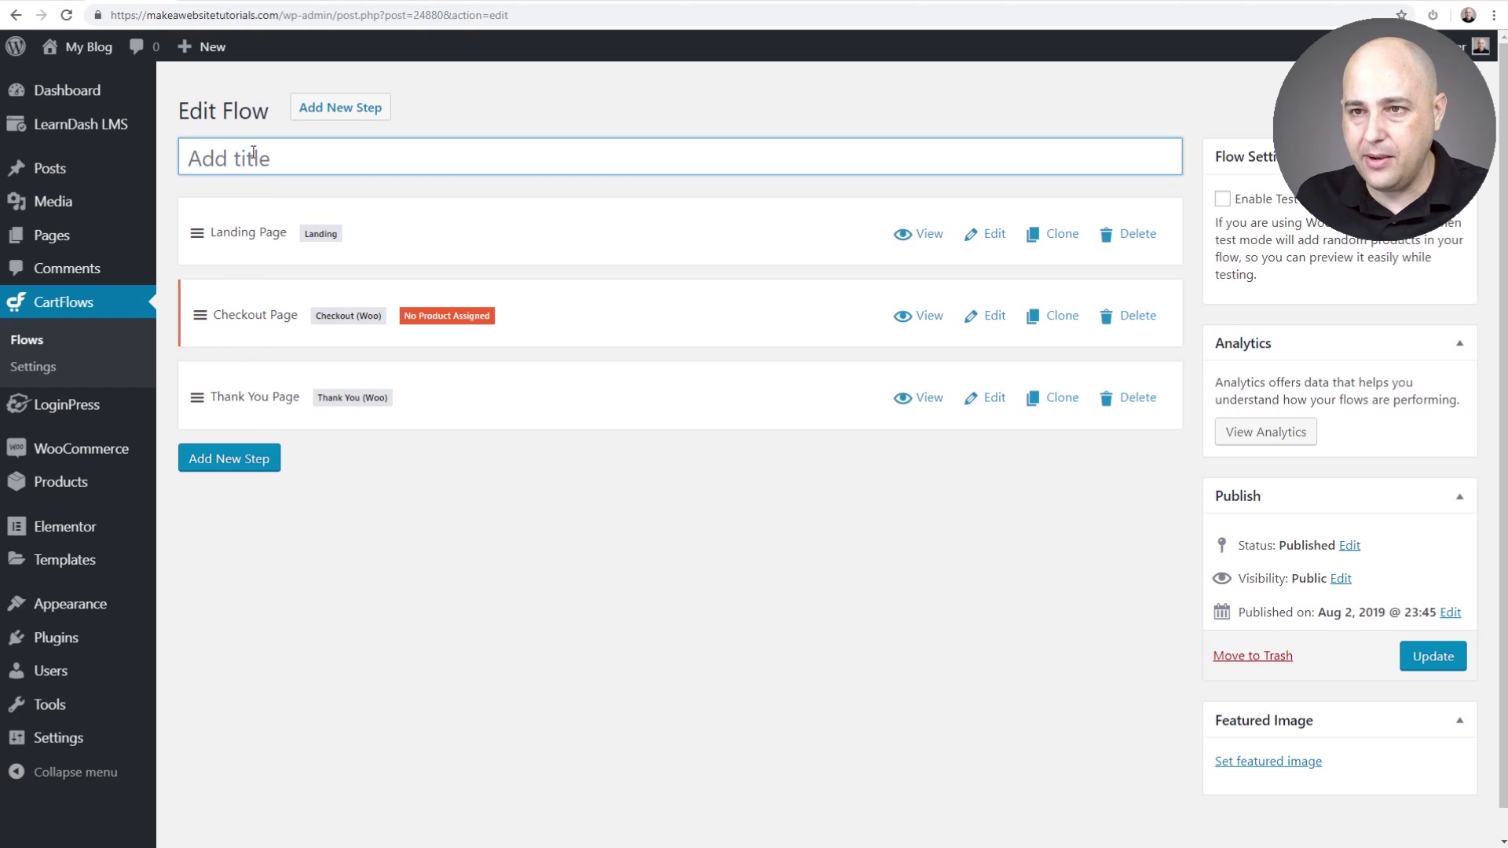
{"action": "type", "text": "LearnDash"}
{"action": "left_click", "coordinate": [1424, 663]}
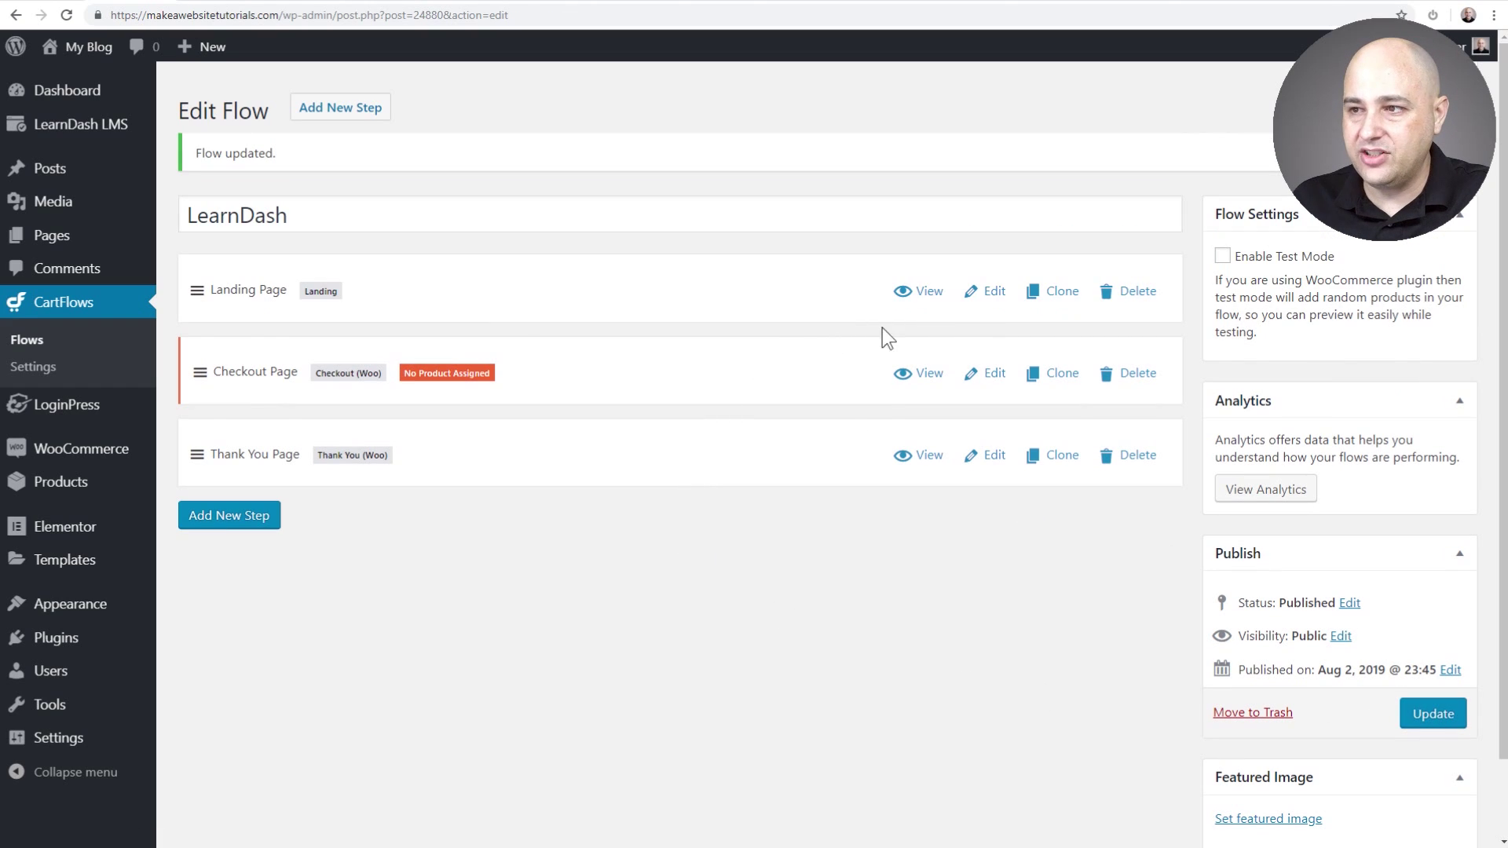
Preview the LearnDash flow's landing page and follow its call to action and pricing plan through to the checkout page
{"action": "left_click", "coordinate": [924, 294]}
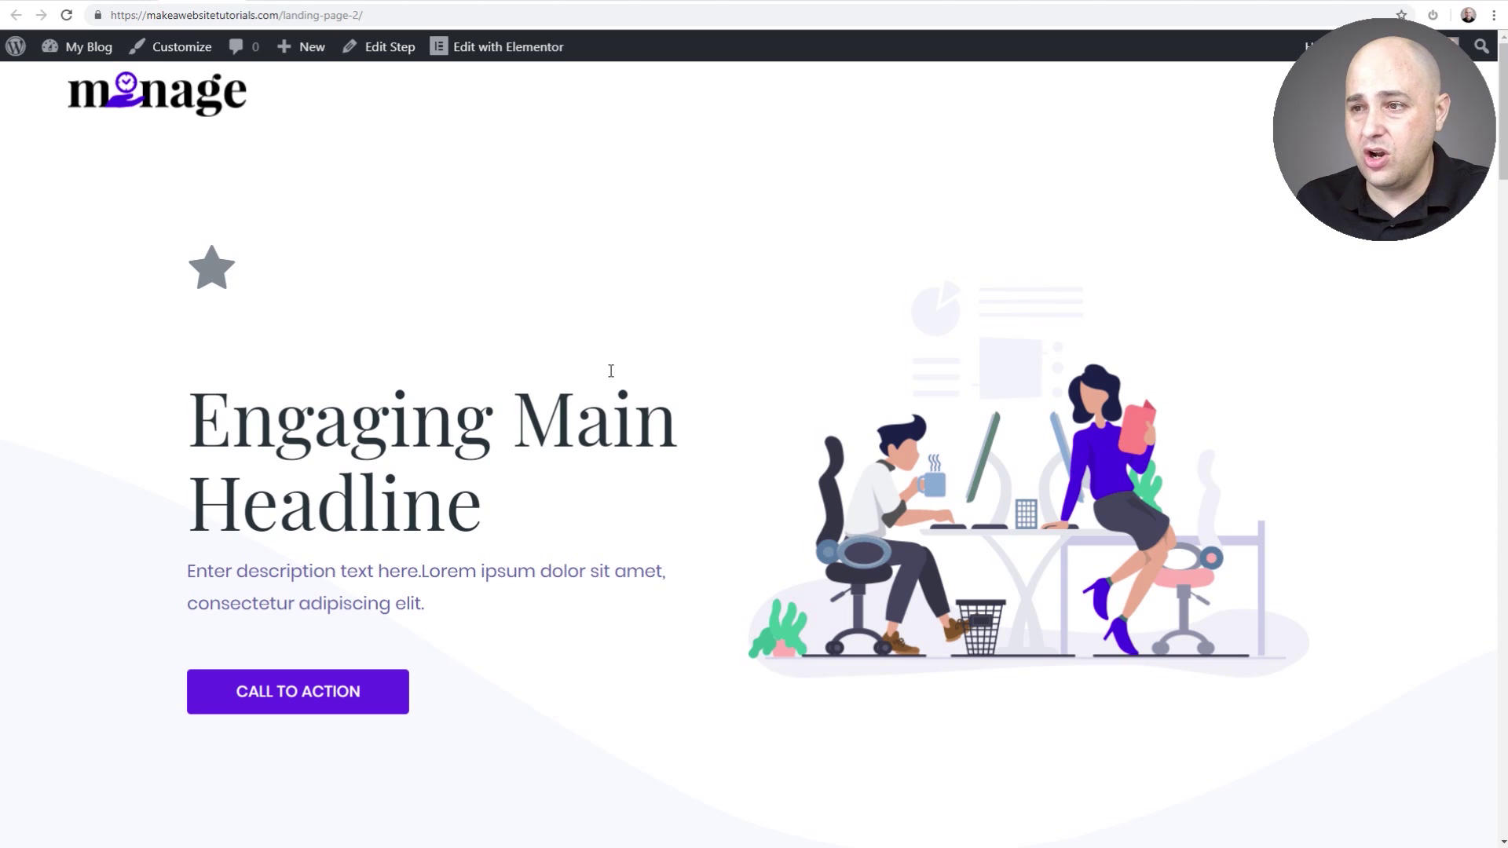
{"action": "scroll", "coordinate": [611, 371], "scroll_direction": "down", "scroll_amount": 5}
{"action": "scroll", "coordinate": [611, 371], "scroll_direction": "down", "scroll_amount": 20}
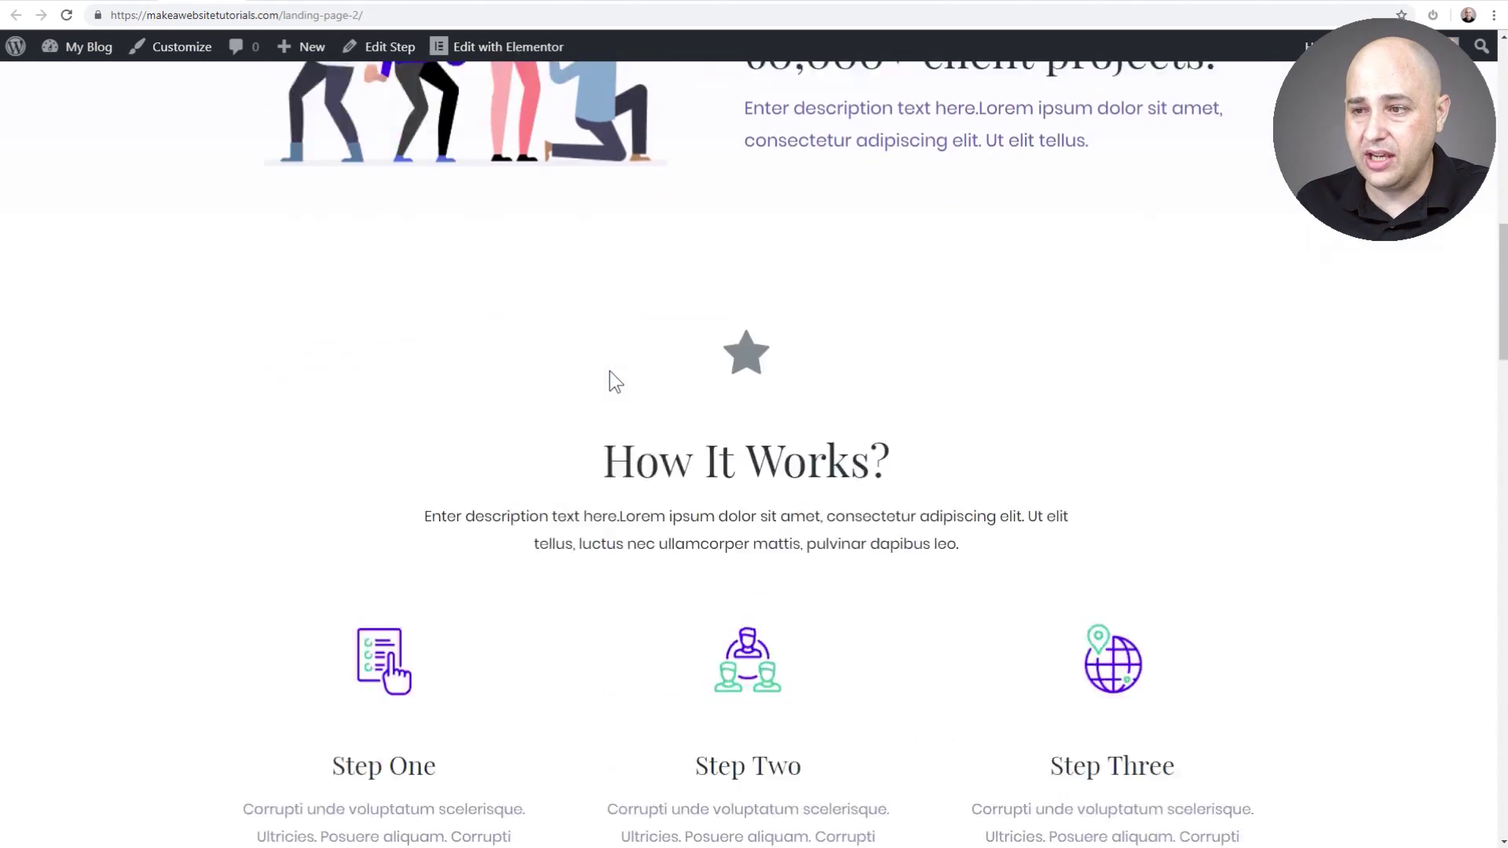
{"action": "scroll", "coordinate": [611, 371], "scroll_direction": "down", "scroll_amount": 15}
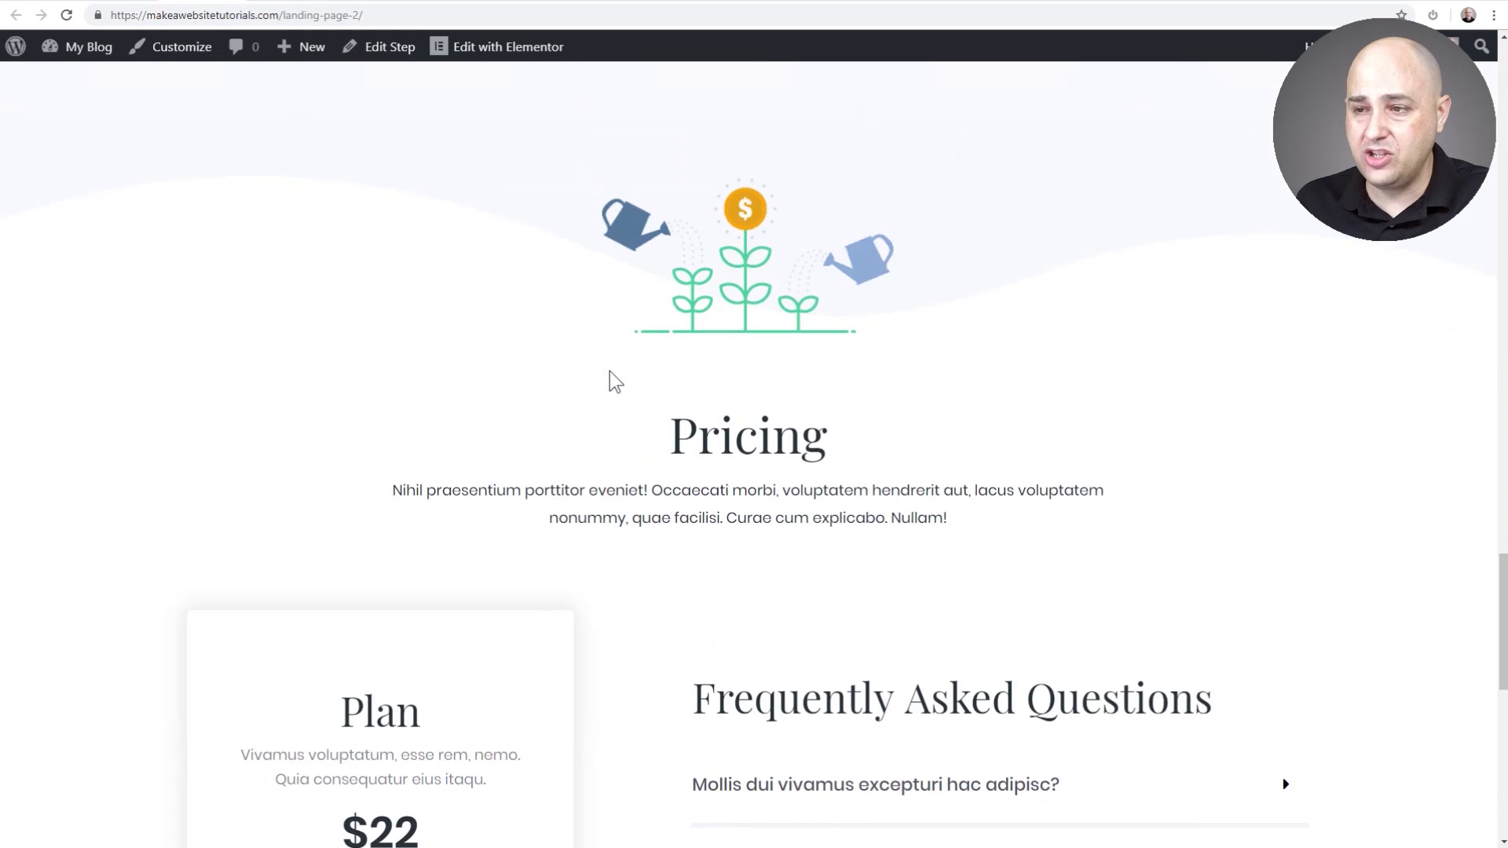
{"action": "scroll", "coordinate": [425, 526], "scroll_direction": "up", "scroll_amount": 20}
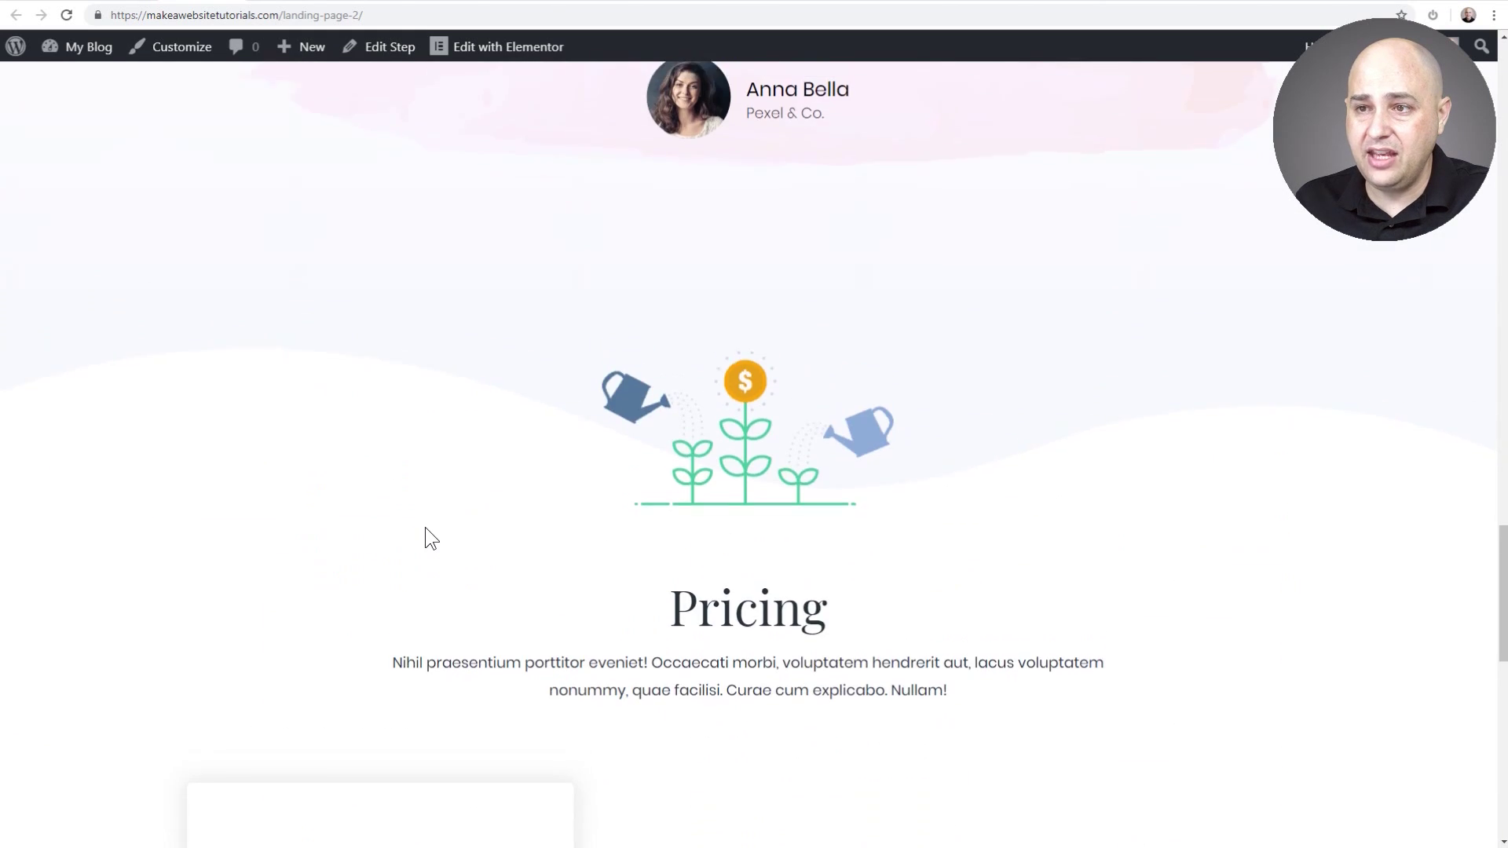
{"action": "scroll", "coordinate": [425, 526], "scroll_direction": "up", "scroll_amount": 12}
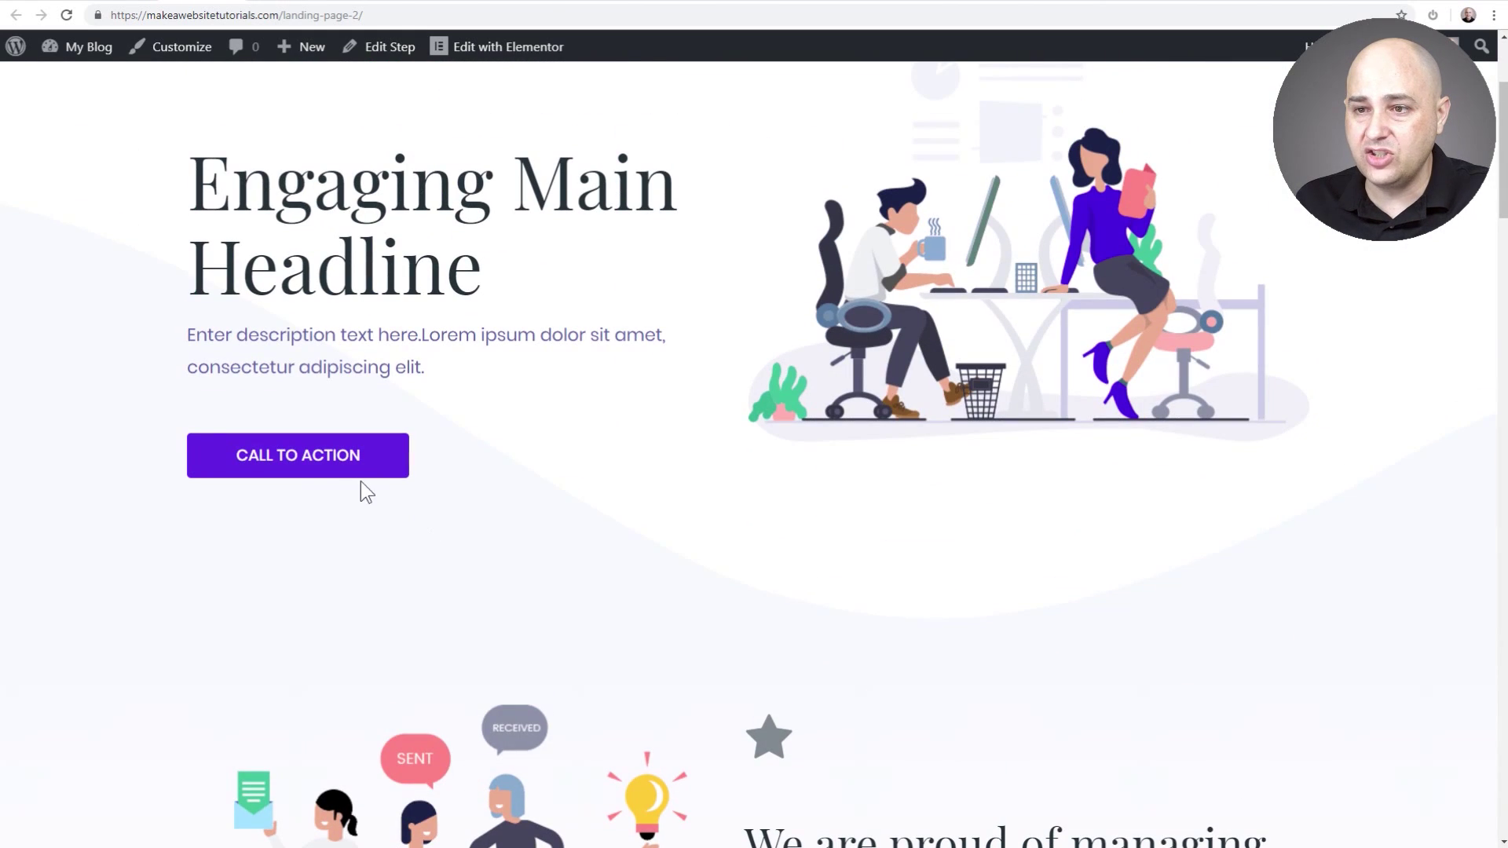
{"action": "left_click", "coordinate": [289, 462]}
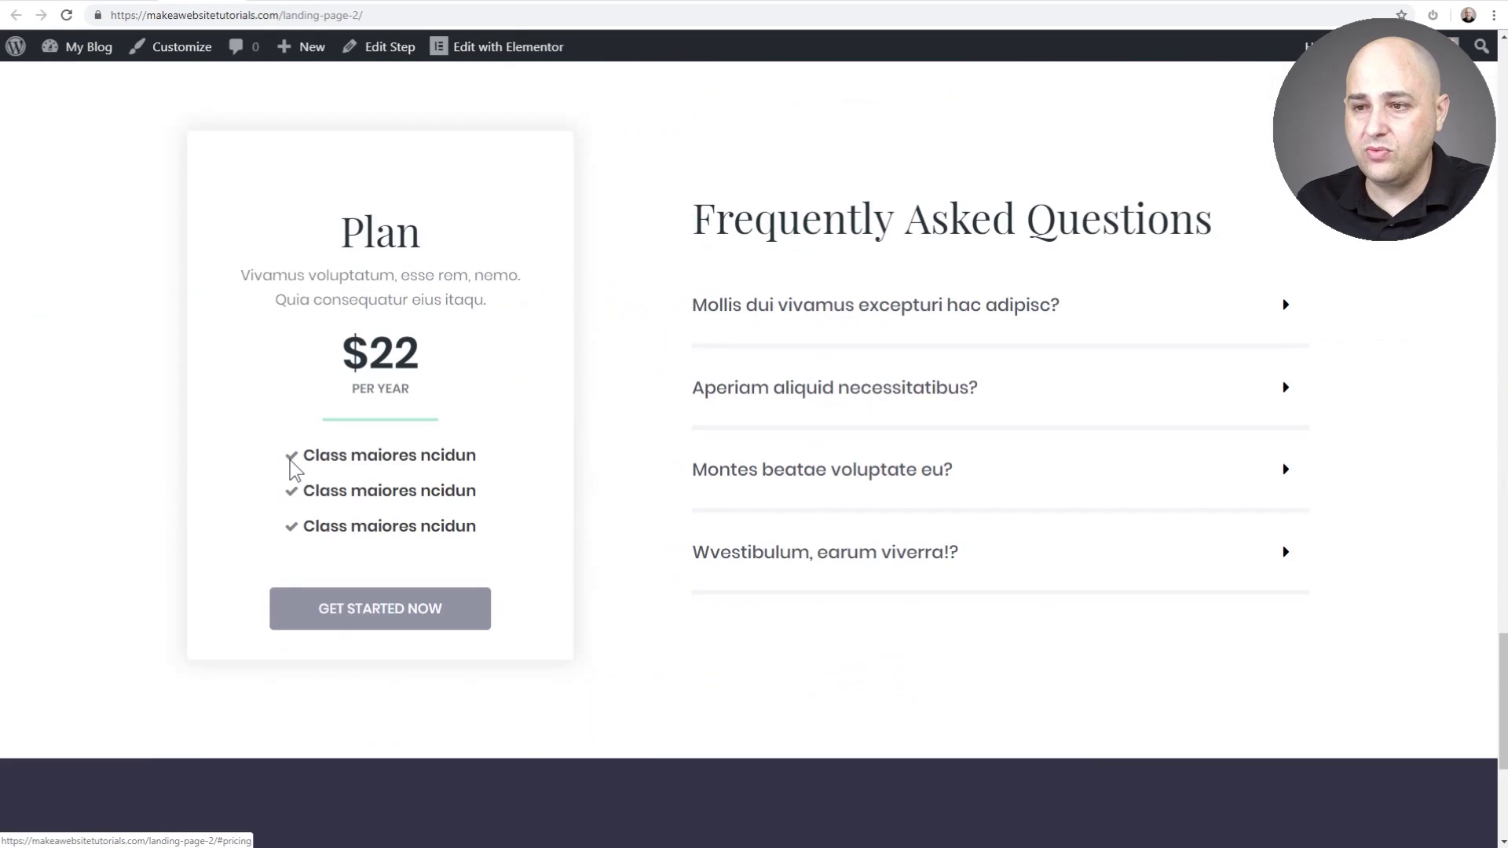
{"action": "left_click", "coordinate": [376, 617]}
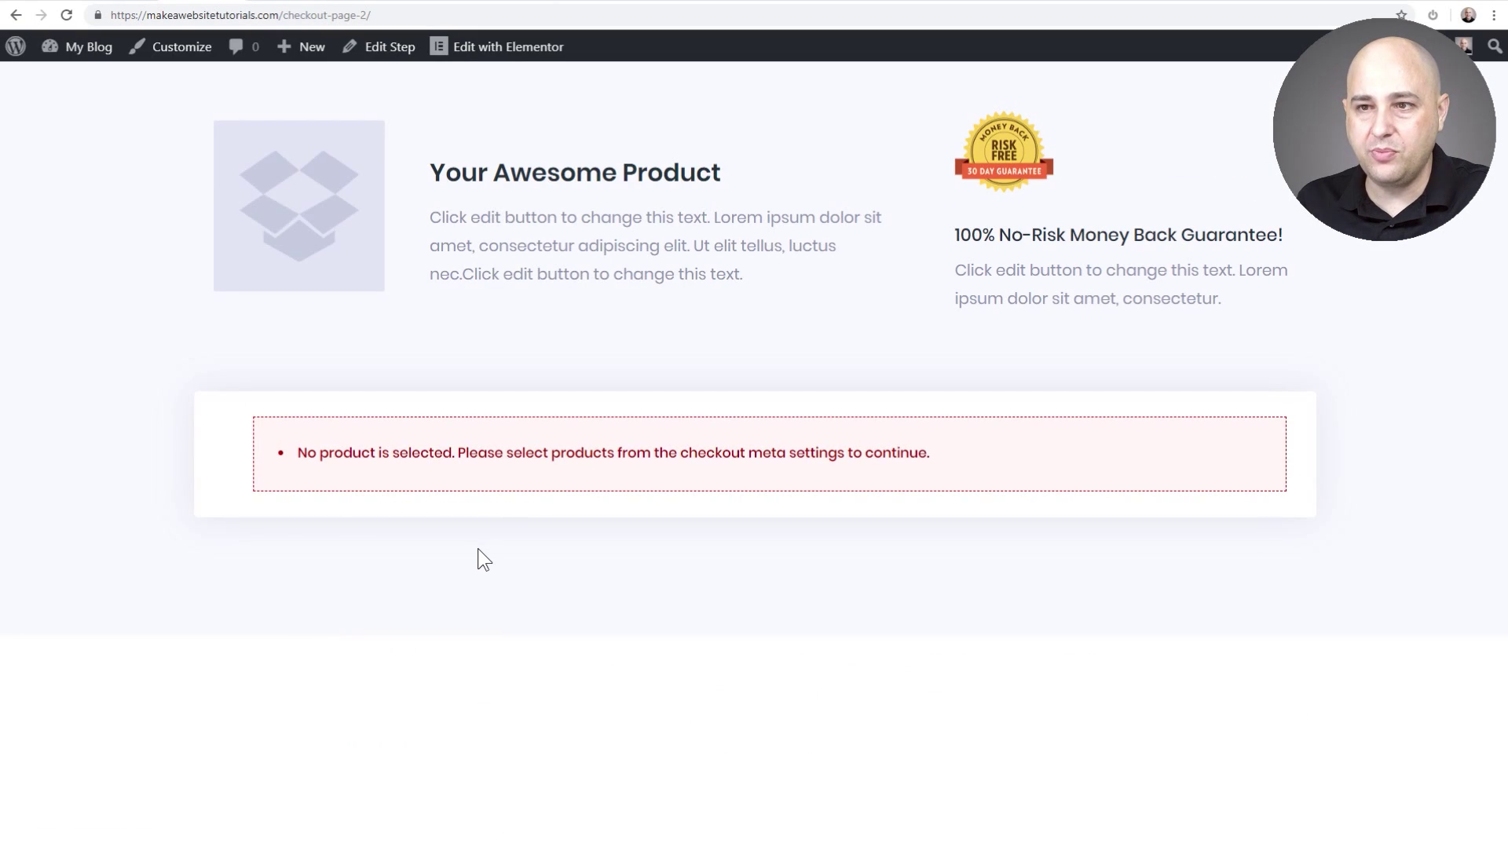
Assign Ecom Hacks Academy as the checkout step's product, save the step and view the live checkout page
{"action": "left_click", "coordinate": [385, 53]}
{"action": "scroll", "coordinate": [457, 369], "scroll_direction": "down", "scroll_amount": 3}
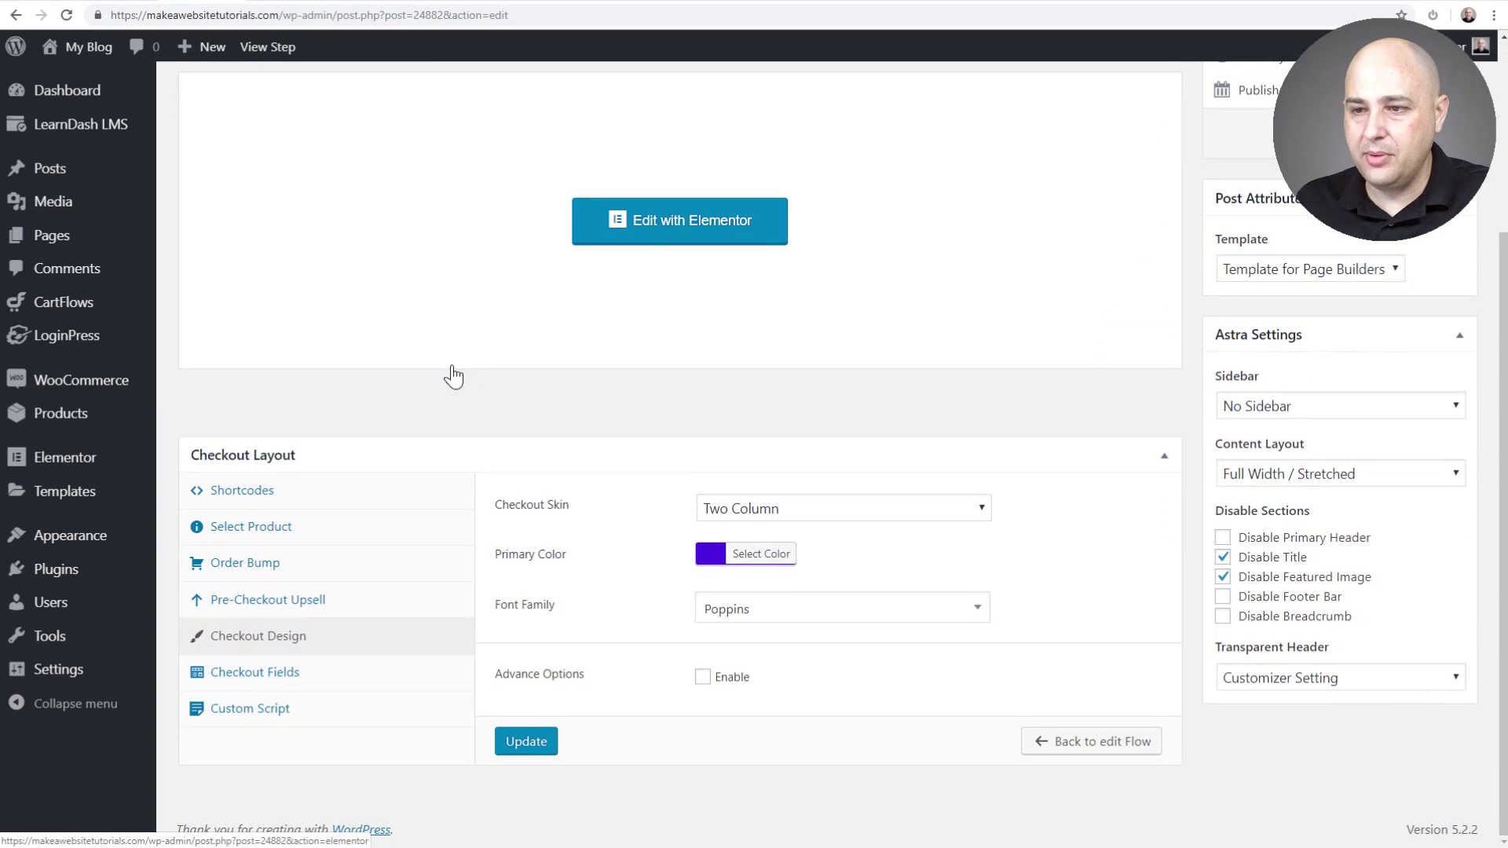
{"action": "left_click", "coordinate": [235, 527]}
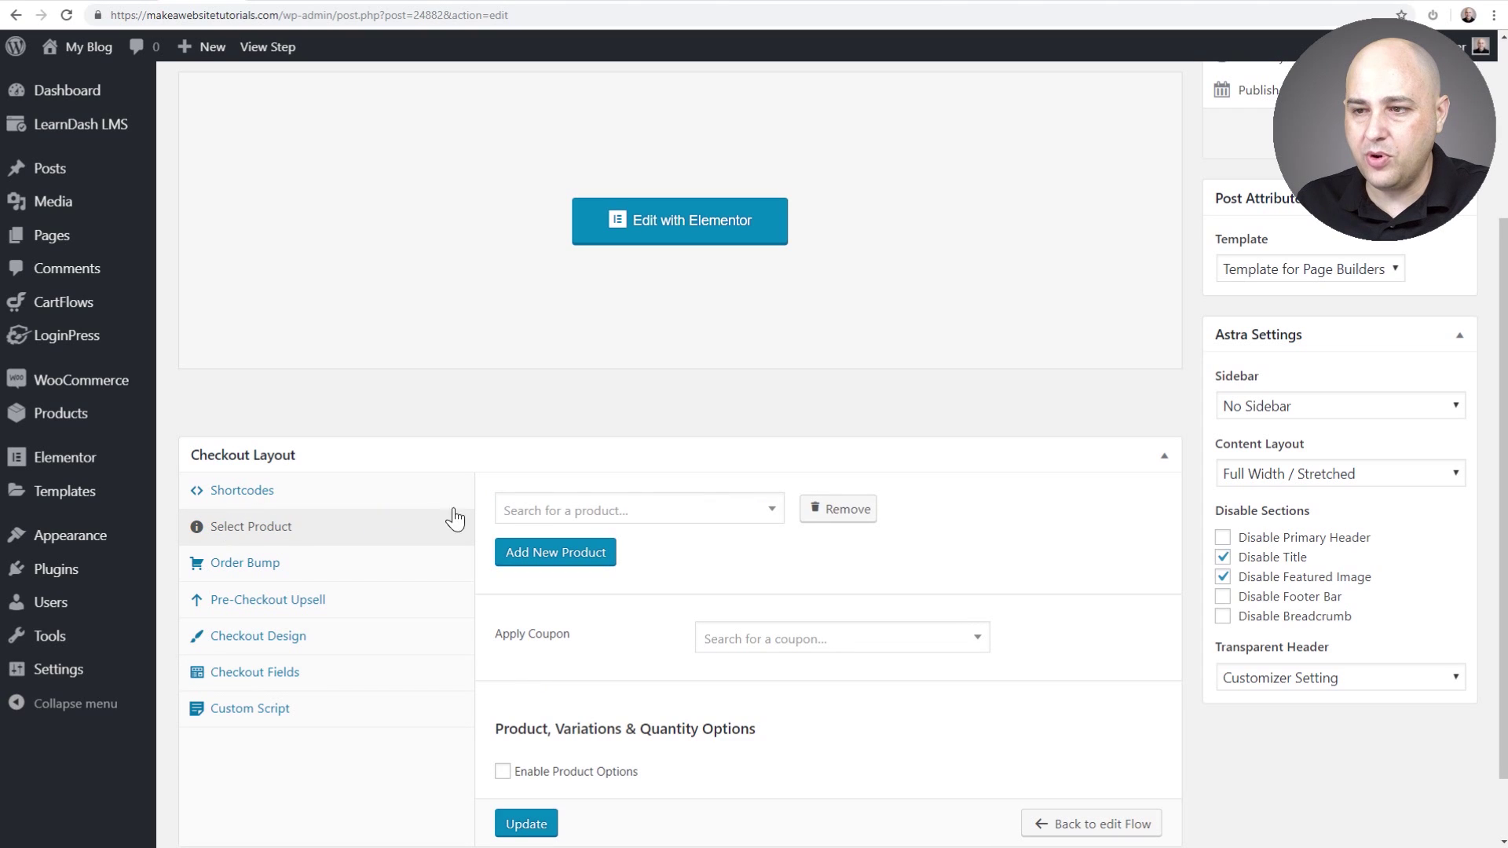
{"action": "left_click", "coordinate": [665, 518]}
{"action": "type", "text": "ecom"}
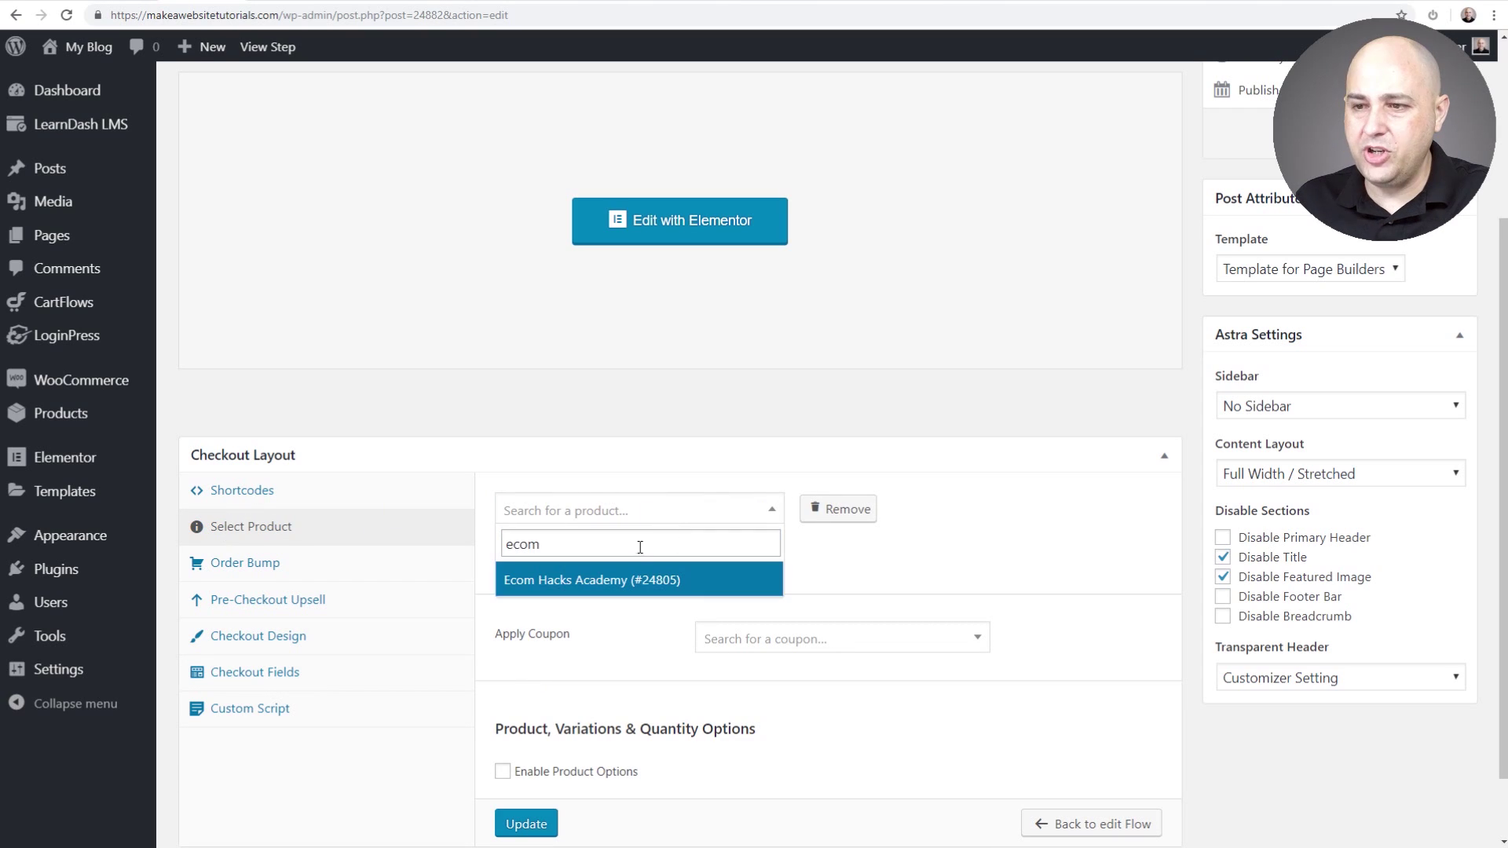
{"action": "left_click", "coordinate": [566, 582]}
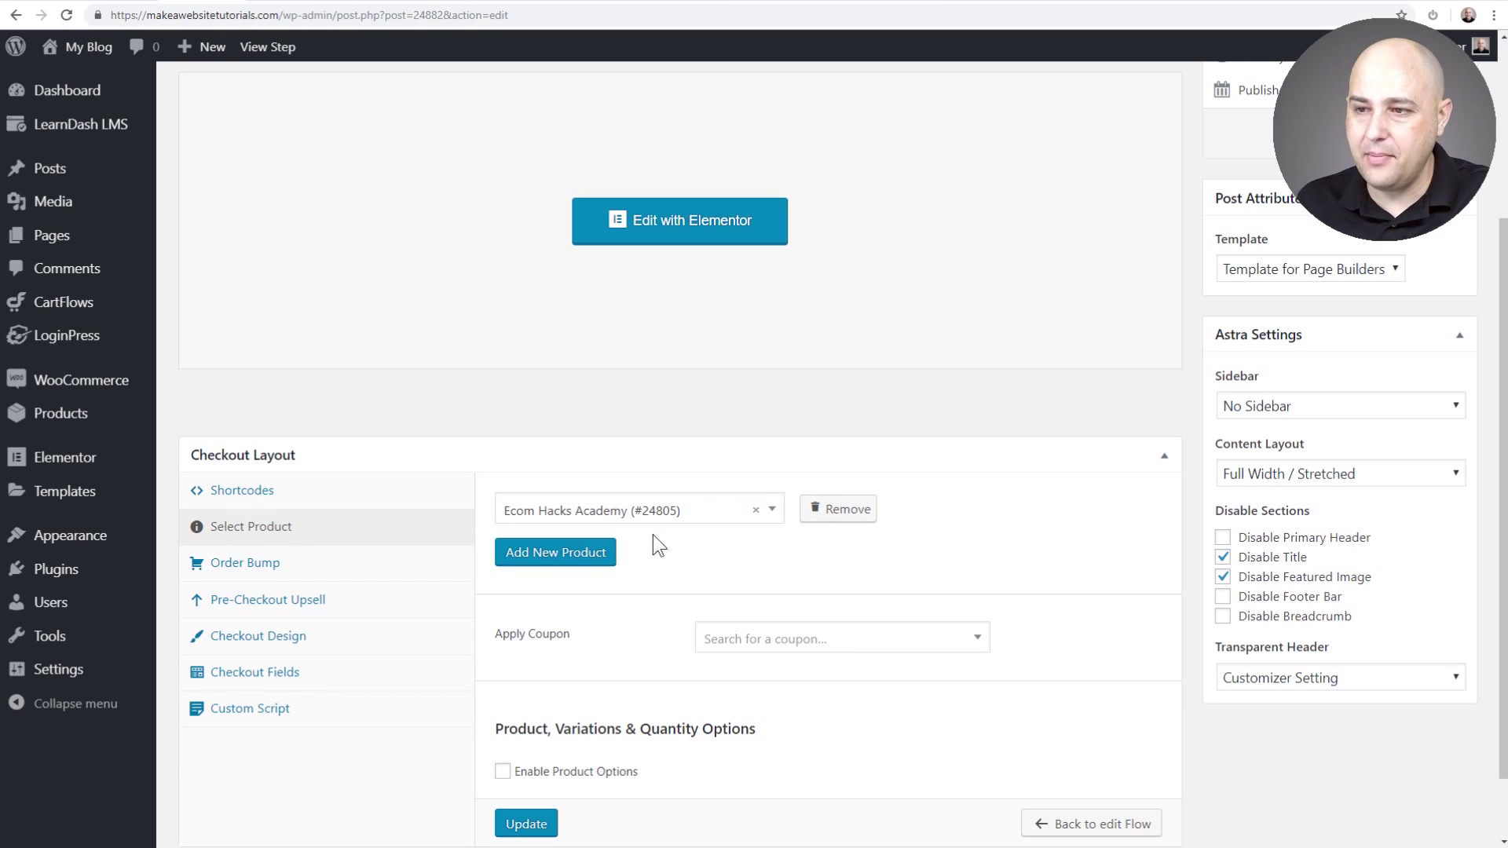
{"action": "scroll", "coordinate": [932, 556], "scroll_direction": "up", "scroll_amount": 4}
{"action": "left_click", "coordinate": [1428, 393]}
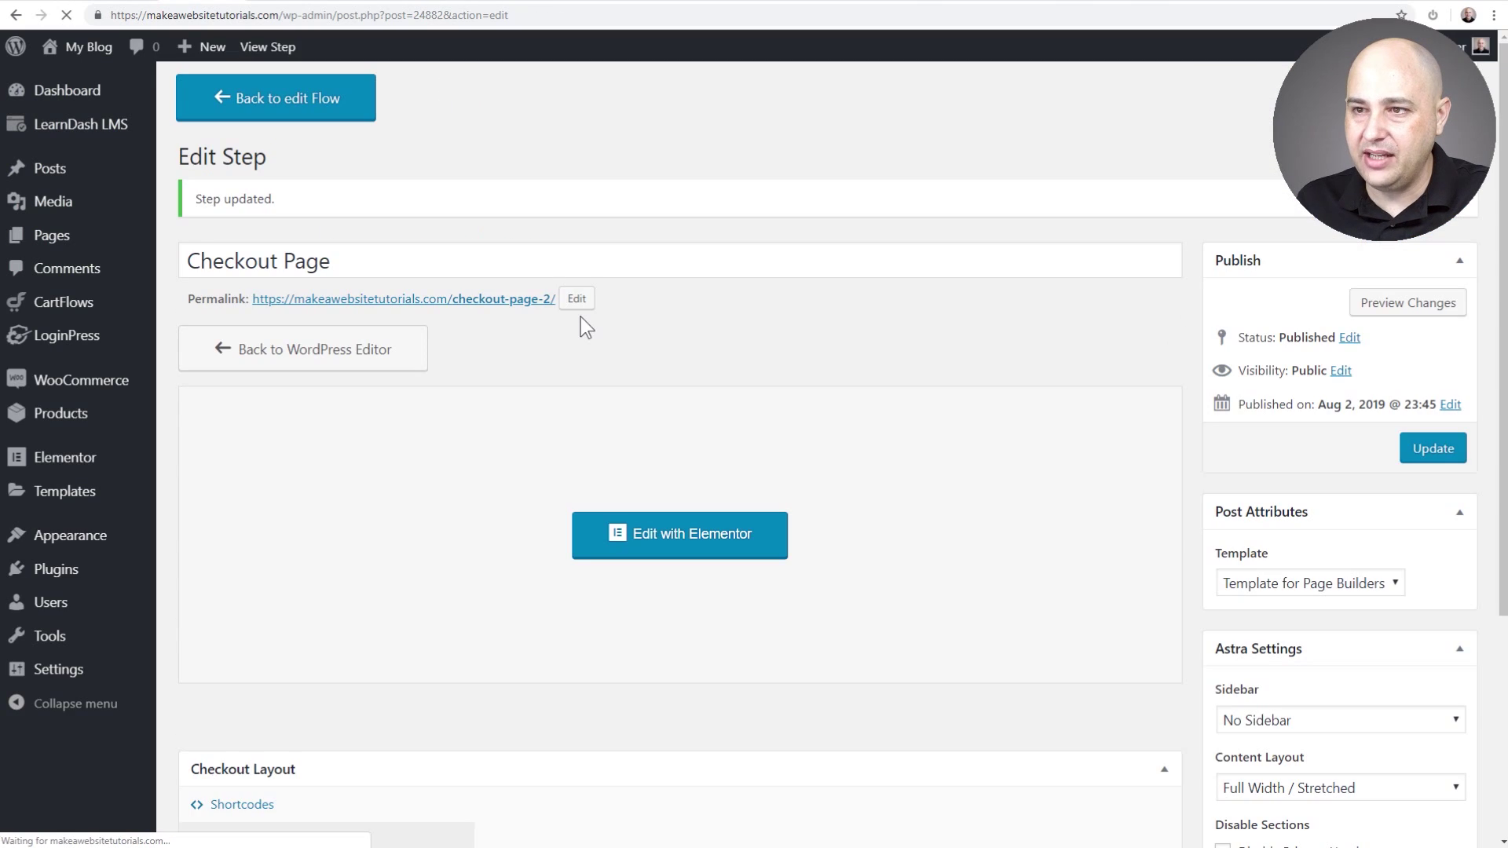
{"action": "left_click", "coordinate": [465, 300]}
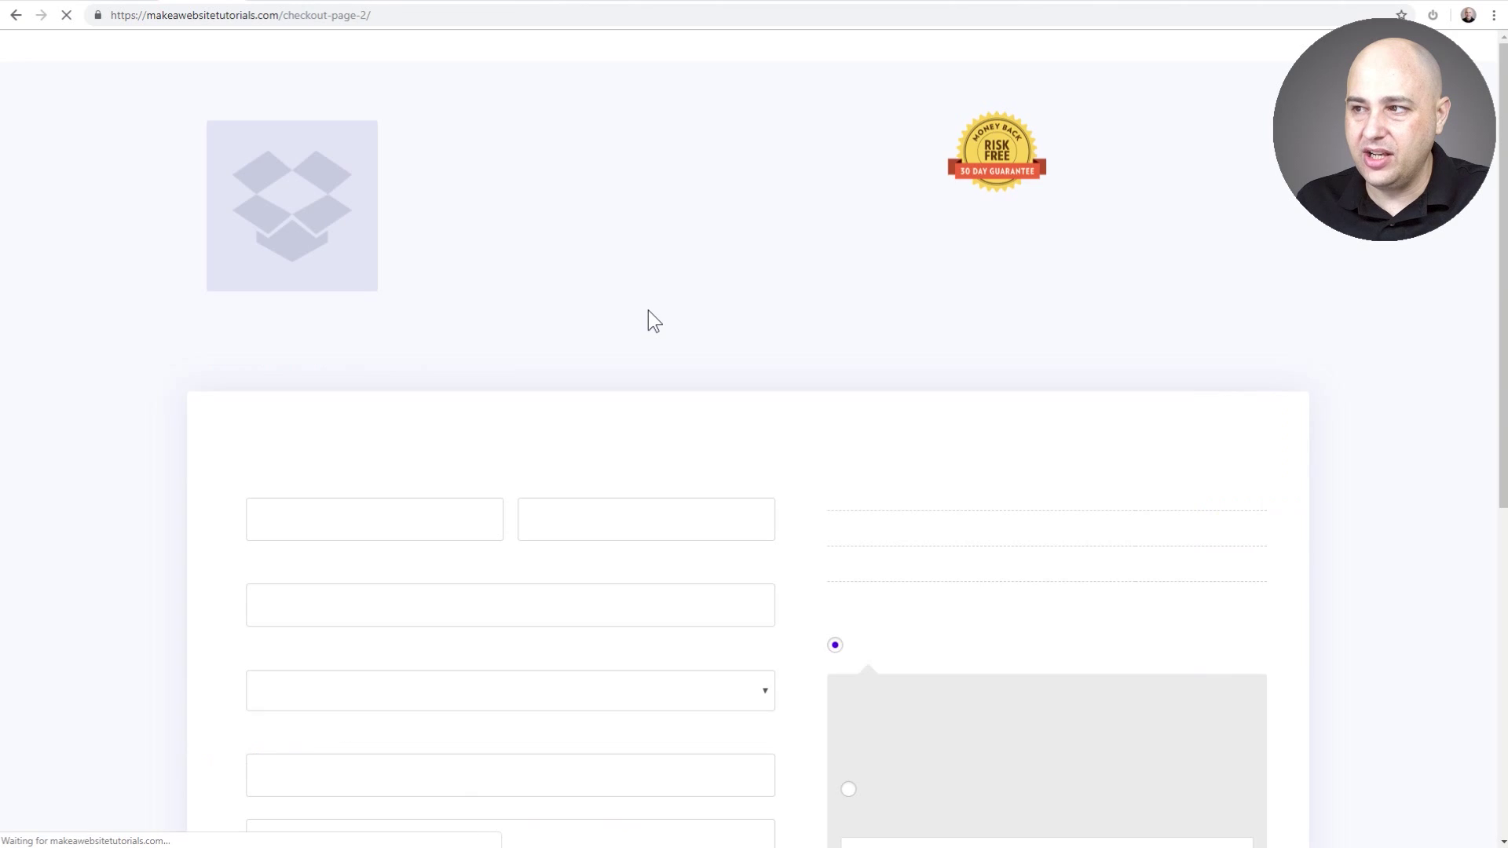
Review the live checkout page, inspect its product and guarantee image boxes in Elementor, and return to the live page
{"action": "scroll", "coordinate": [648, 310], "scroll_direction": "down", "scroll_amount": 5}
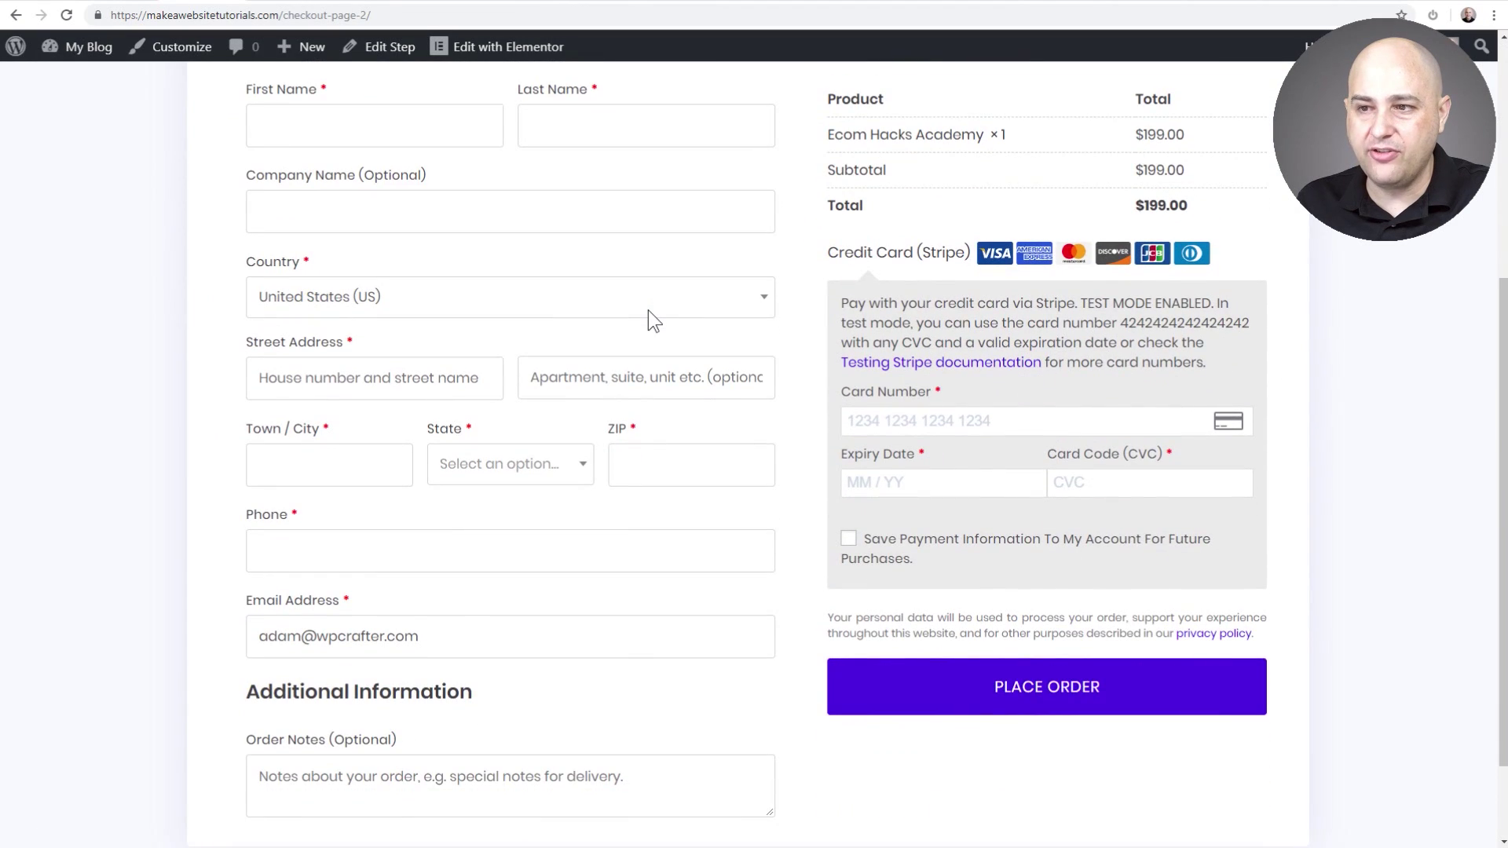
{"action": "scroll", "coordinate": [648, 309], "scroll_direction": "up", "scroll_amount": 5}
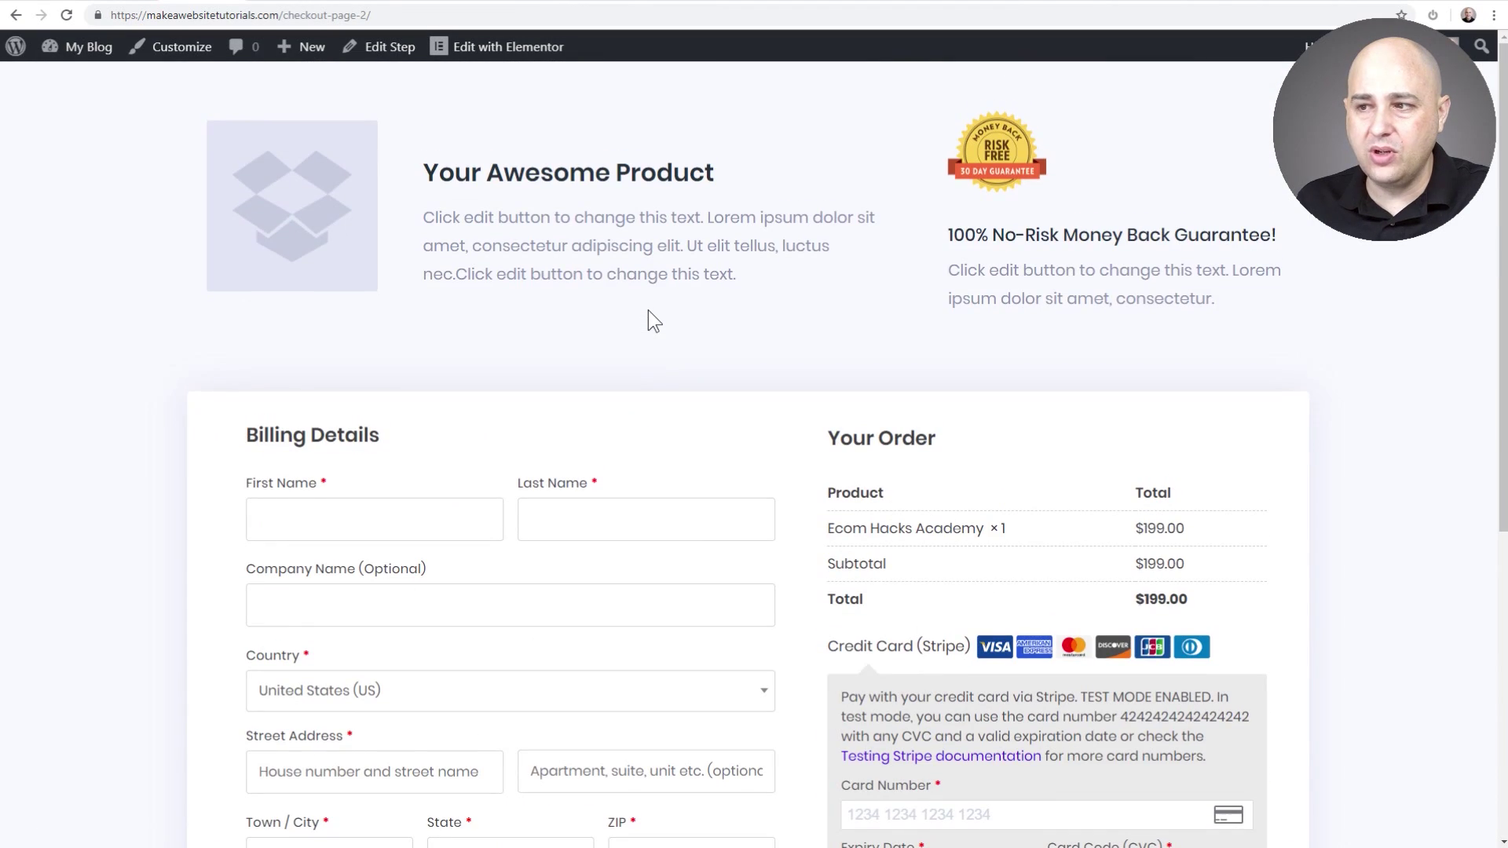
{"action": "left_click", "coordinate": [508, 45]}
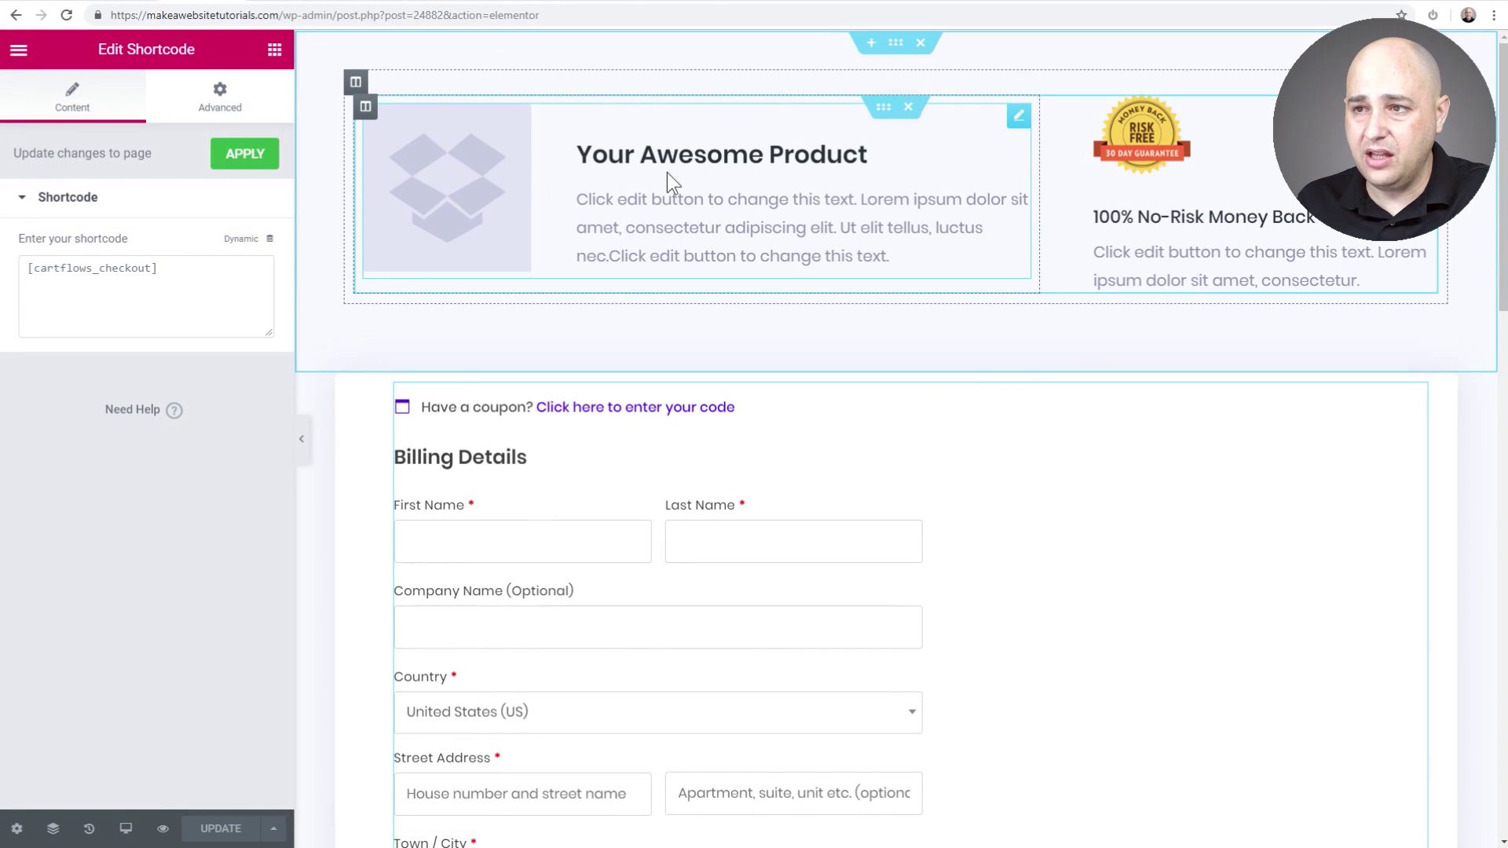
{"action": "left_click", "coordinate": [626, 204]}
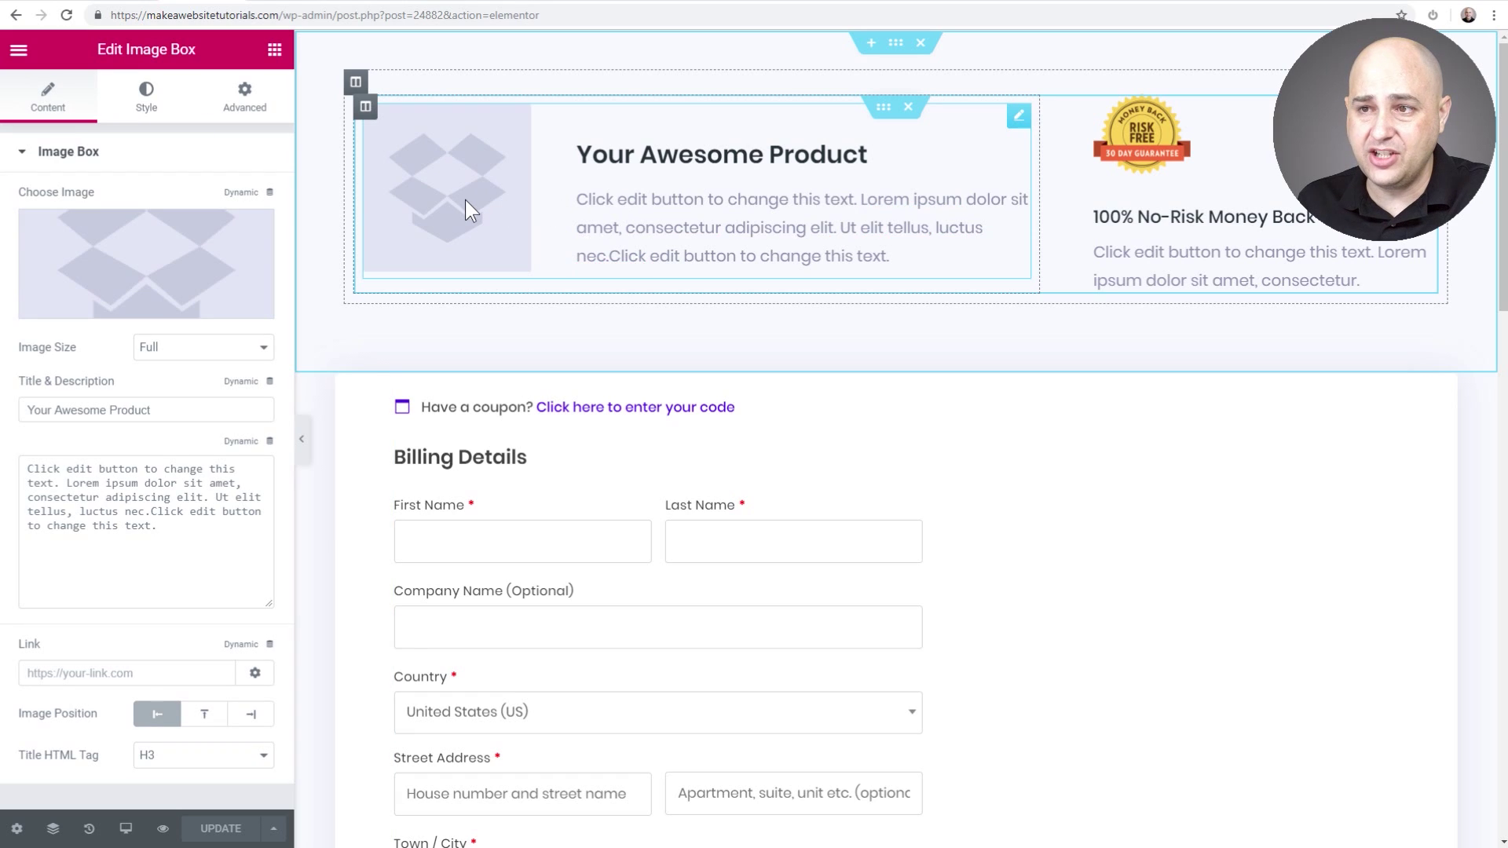
{"action": "left_click", "coordinate": [1156, 224]}
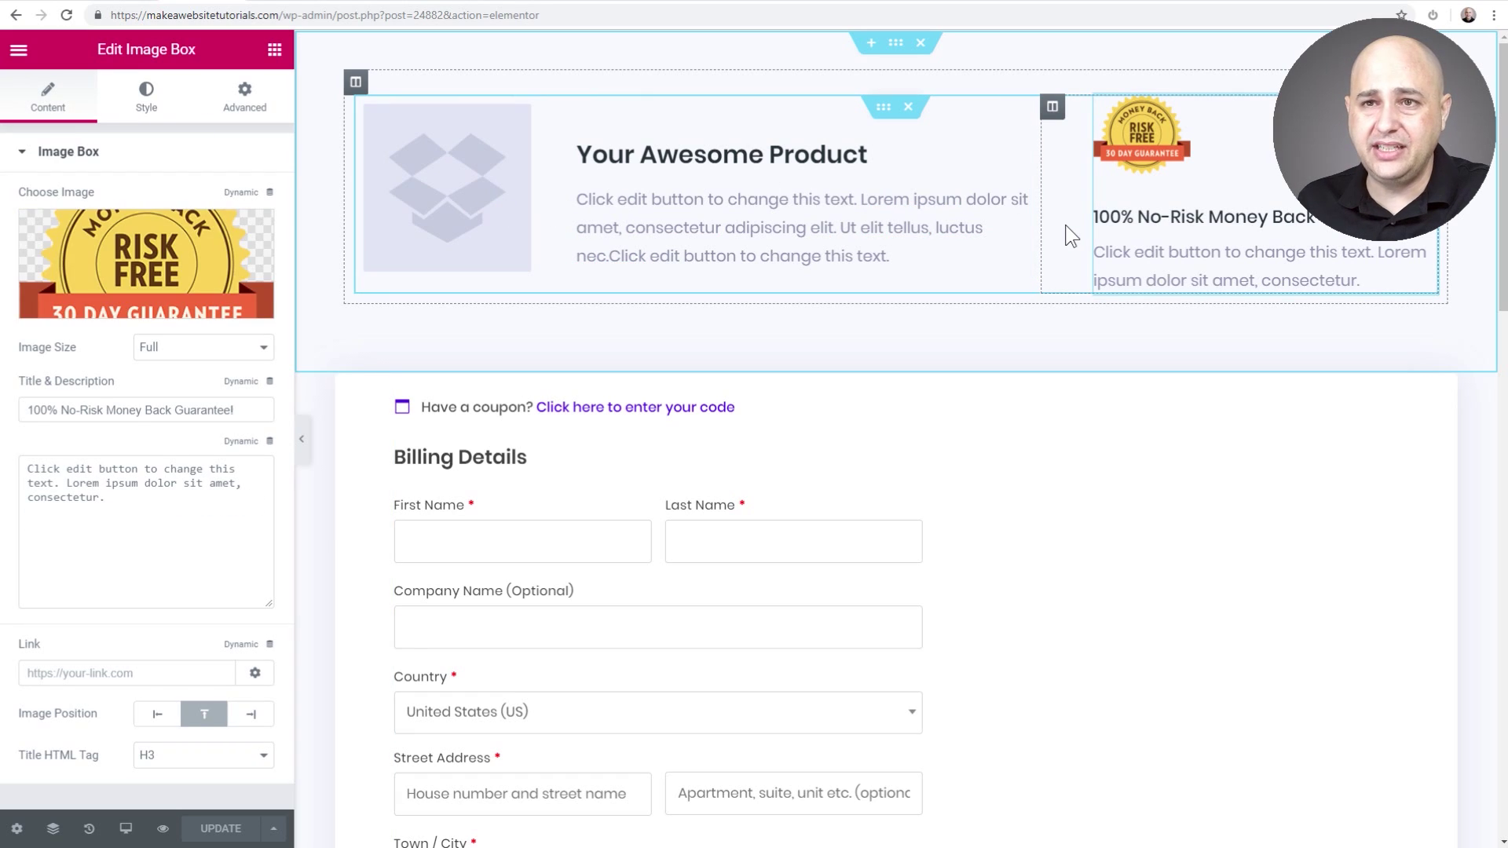
{"action": "left_click", "coordinate": [17, 51]}
{"action": "left_click", "coordinate": [162, 564]}
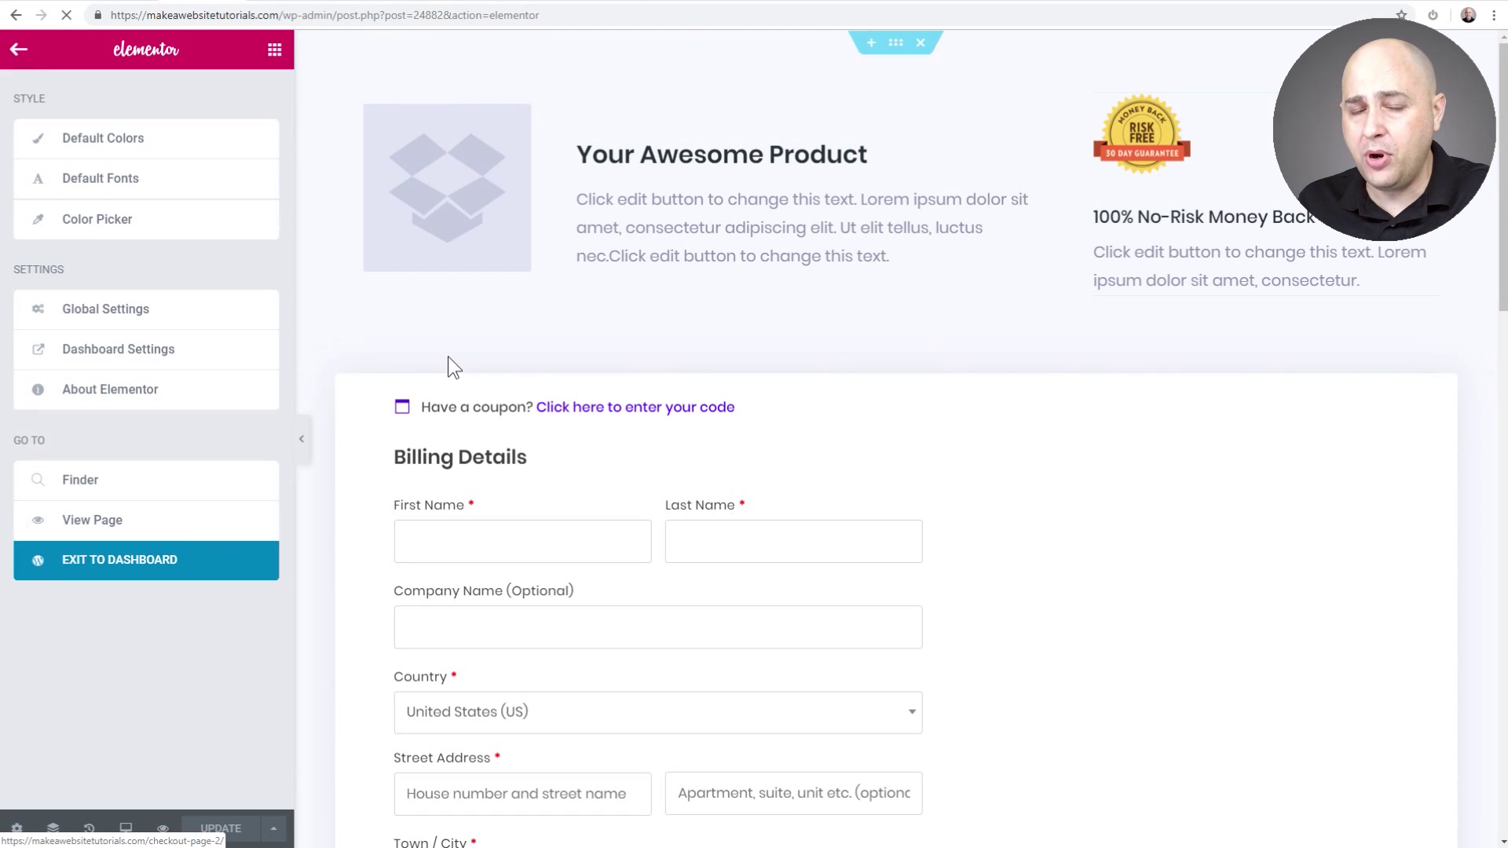
{"action": "left_click", "coordinate": [379, 242]}
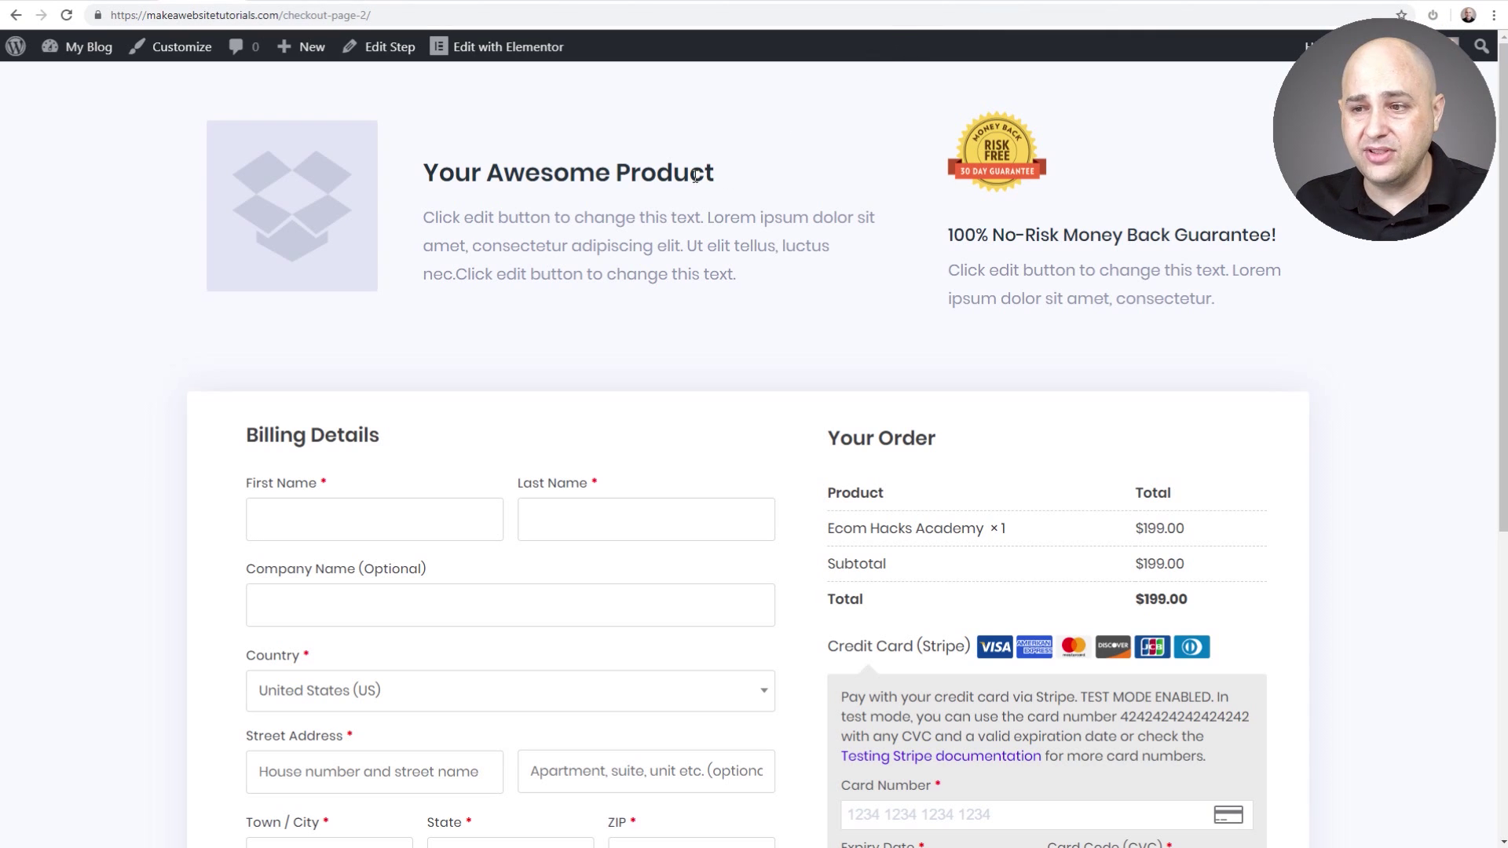
Look through the live checkout page's billing details form, order summary and Stripe payment section
{"action": "scroll", "coordinate": [695, 176], "scroll_direction": "down", "scroll_amount": 3}
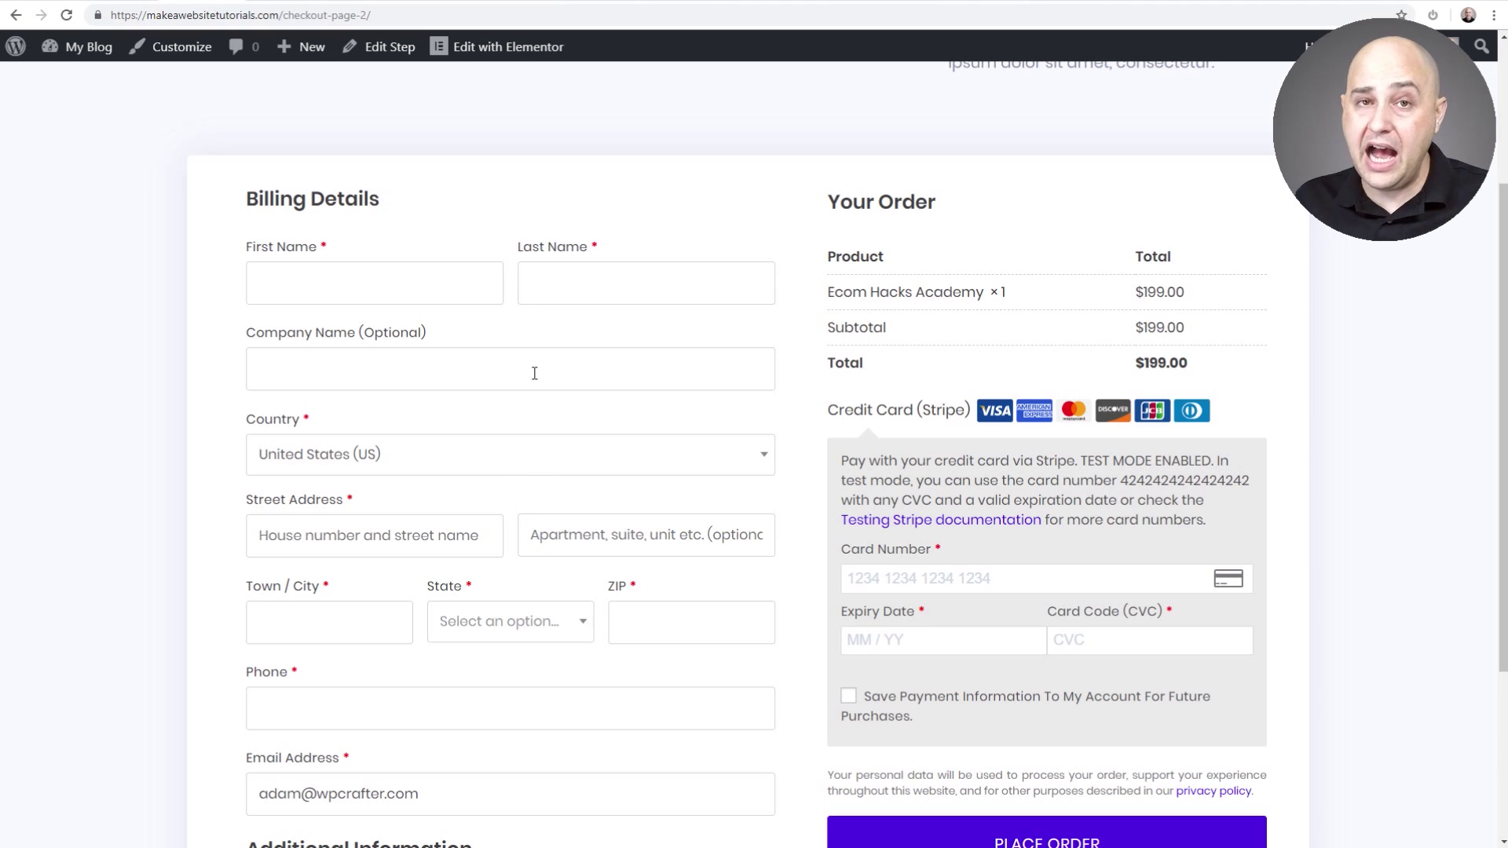
{"action": "scroll", "coordinate": [535, 370], "scroll_direction": "down", "scroll_amount": 4}
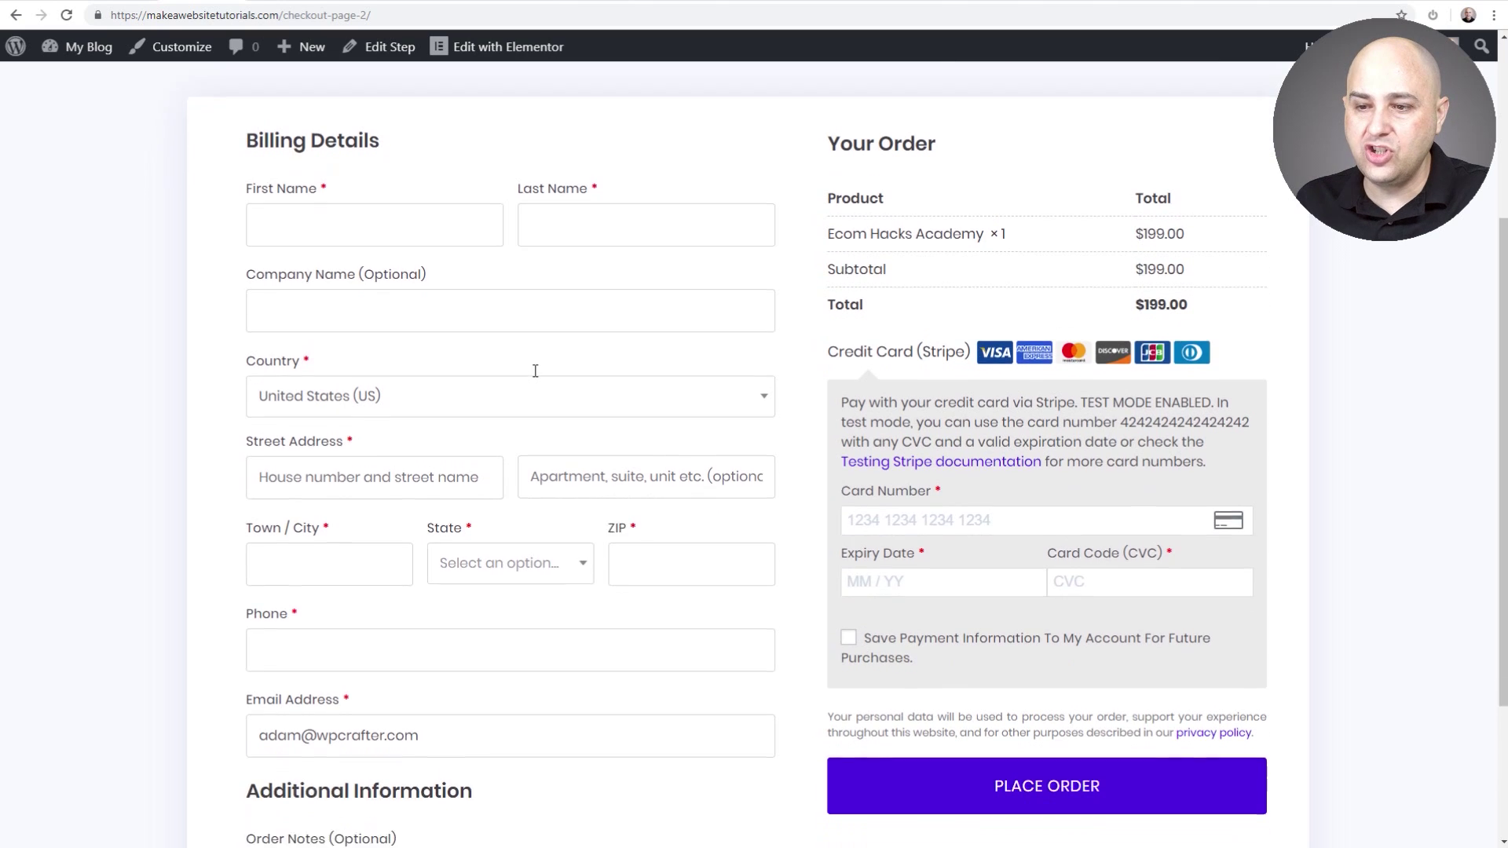
{"action": "scroll", "coordinate": [534, 375], "scroll_direction": "up", "scroll_amount": 6}
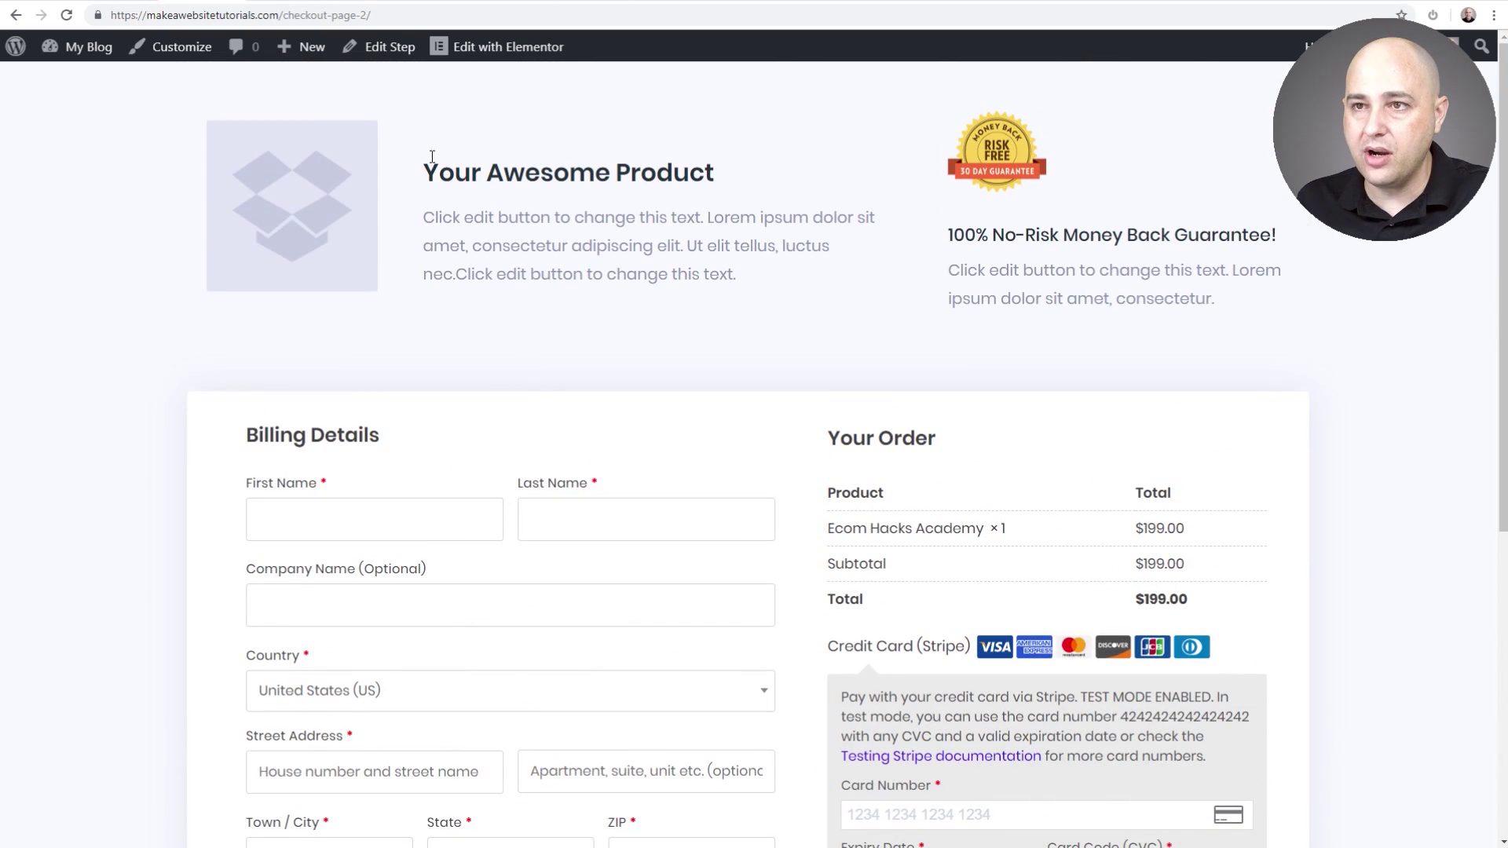
Open the Minimal Checkout flow from the CartFlows flows list and view its Ecom Hacks checkout page
{"action": "left_click", "coordinate": [140, 7]}
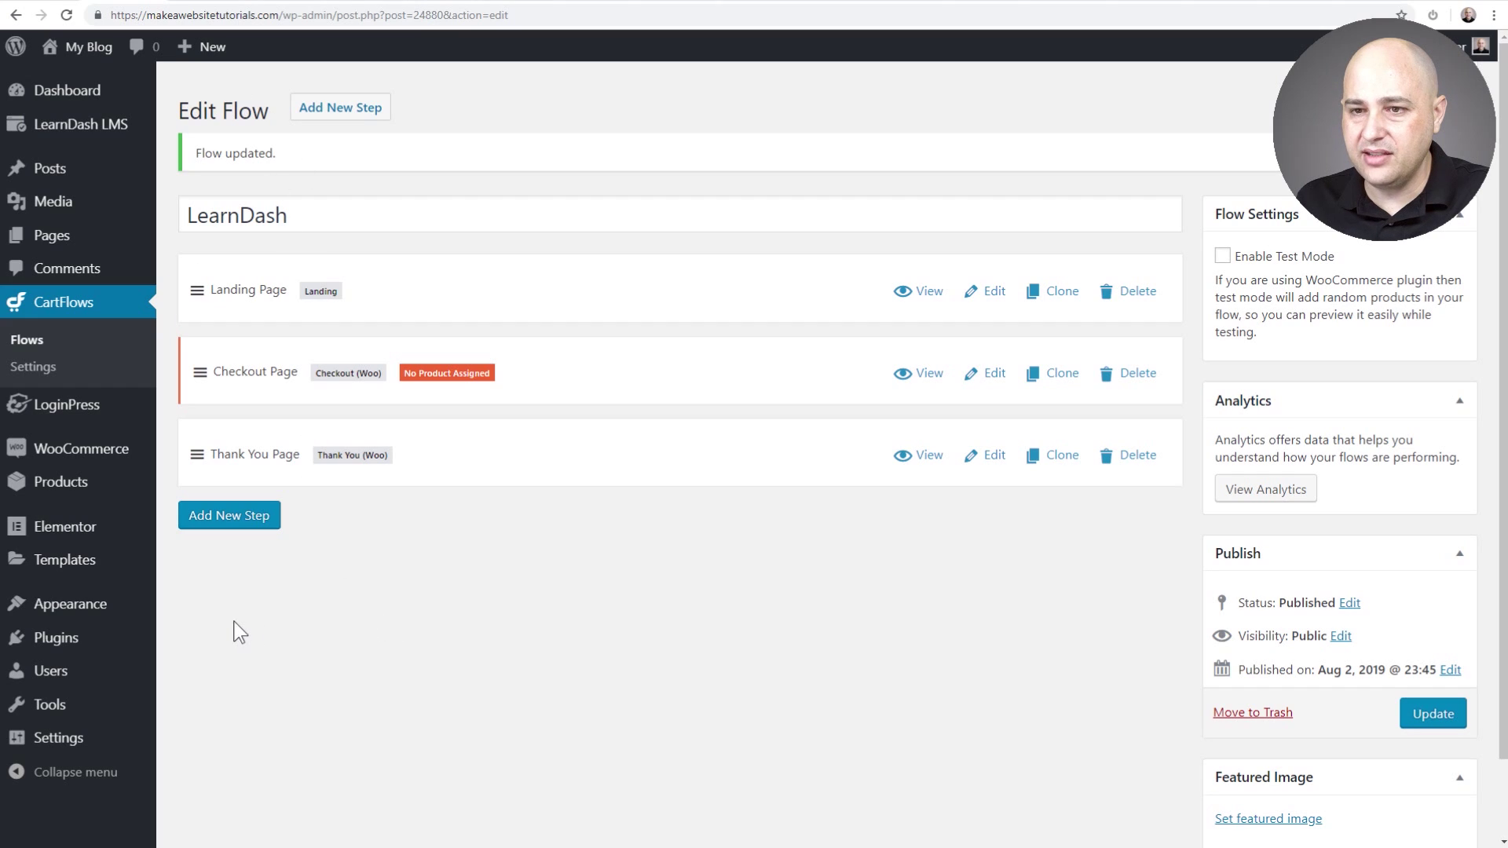
{"action": "left_click", "coordinate": [47, 336]}
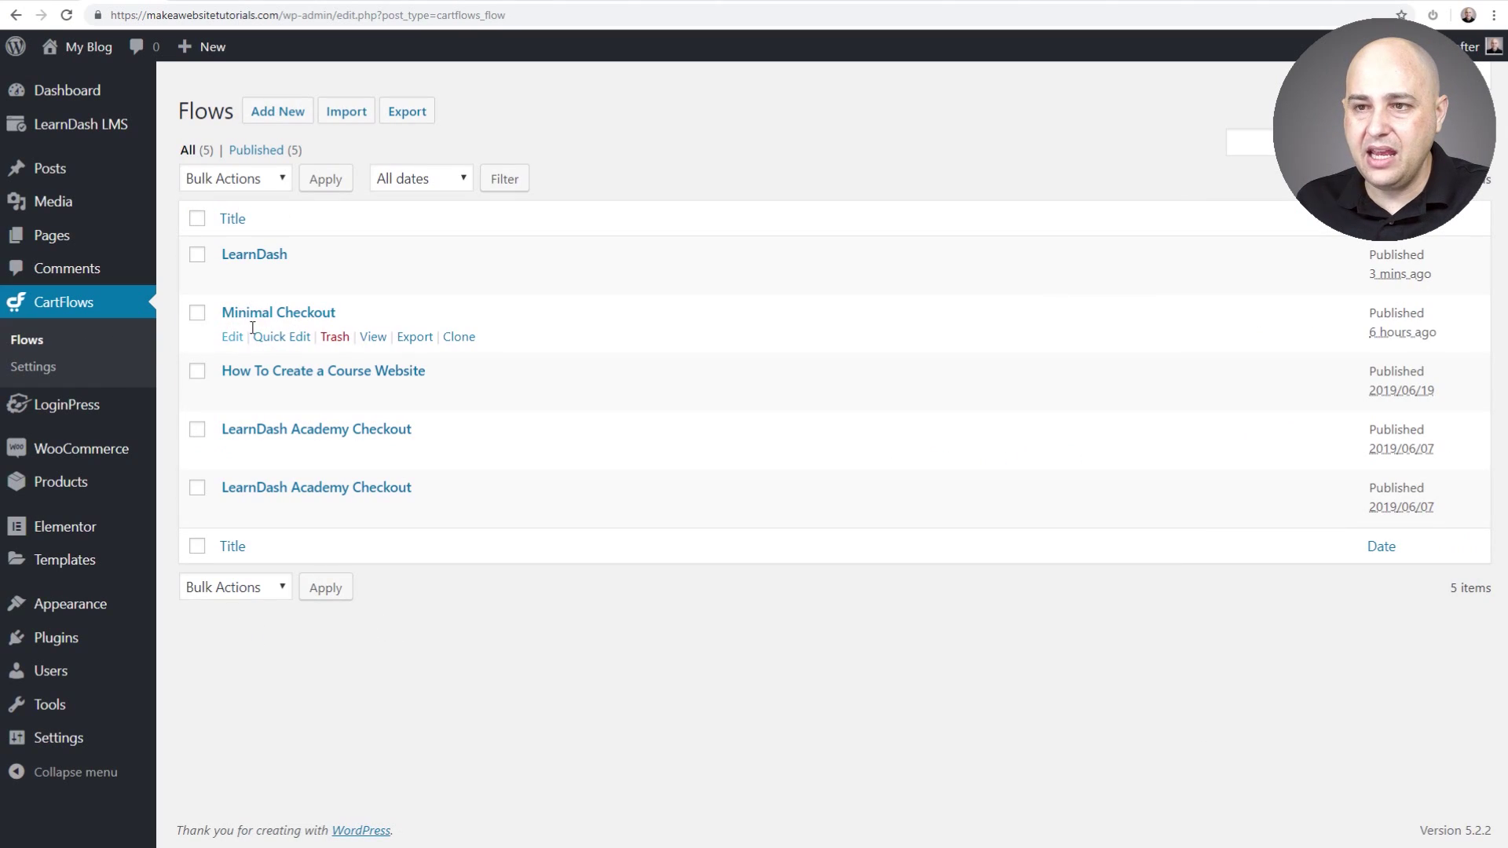
{"action": "left_click", "coordinate": [285, 319]}
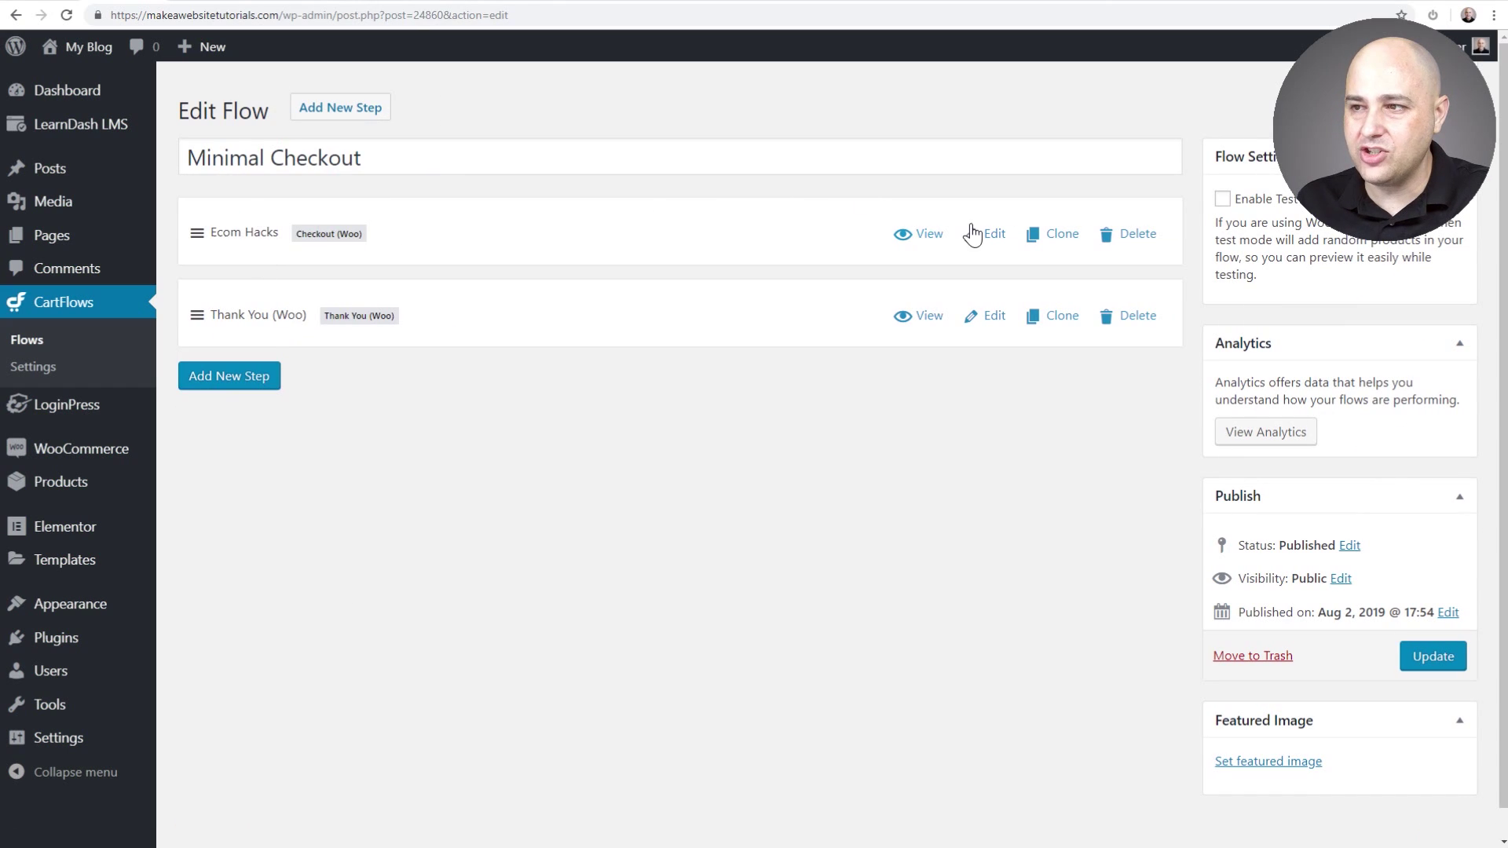
{"action": "left_click", "coordinate": [927, 234]}
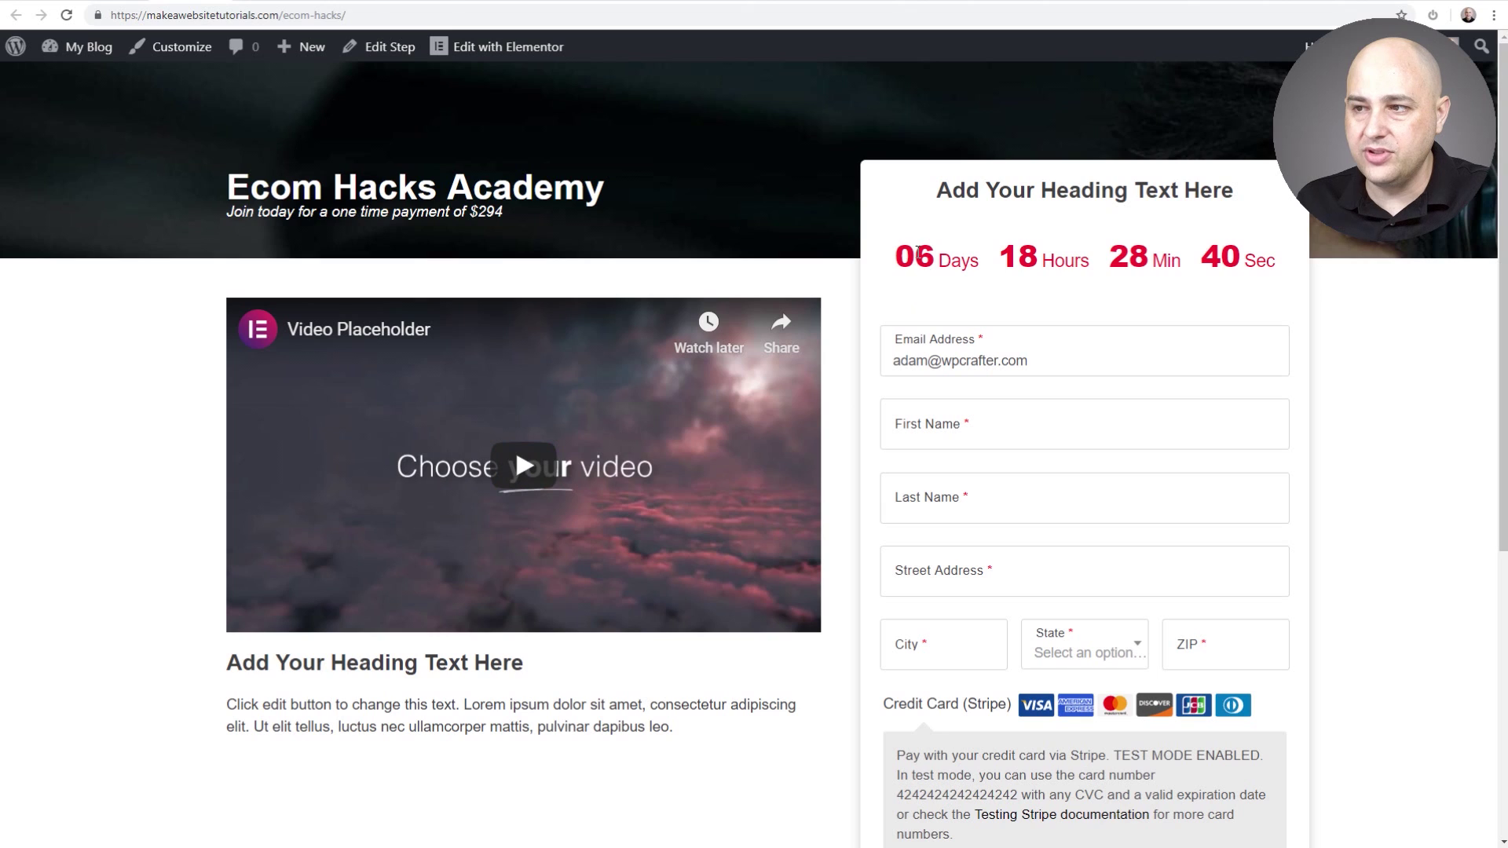
{"action": "scroll", "coordinate": [970, 346], "scroll_direction": "down", "scroll_amount": 6}
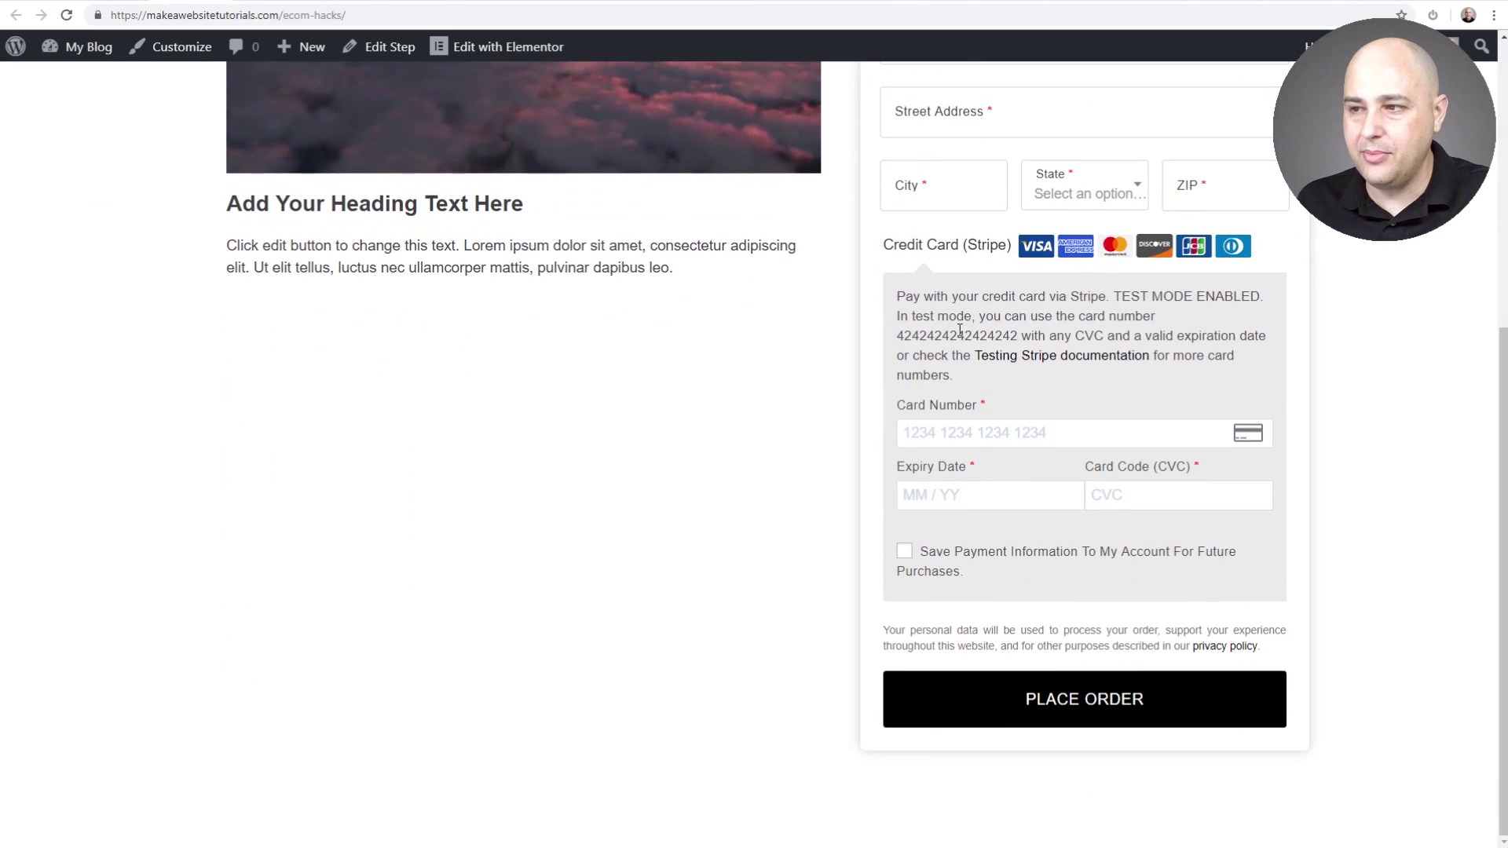
{"action": "scroll", "coordinate": [968, 361], "scroll_direction": "up", "scroll_amount": 6}
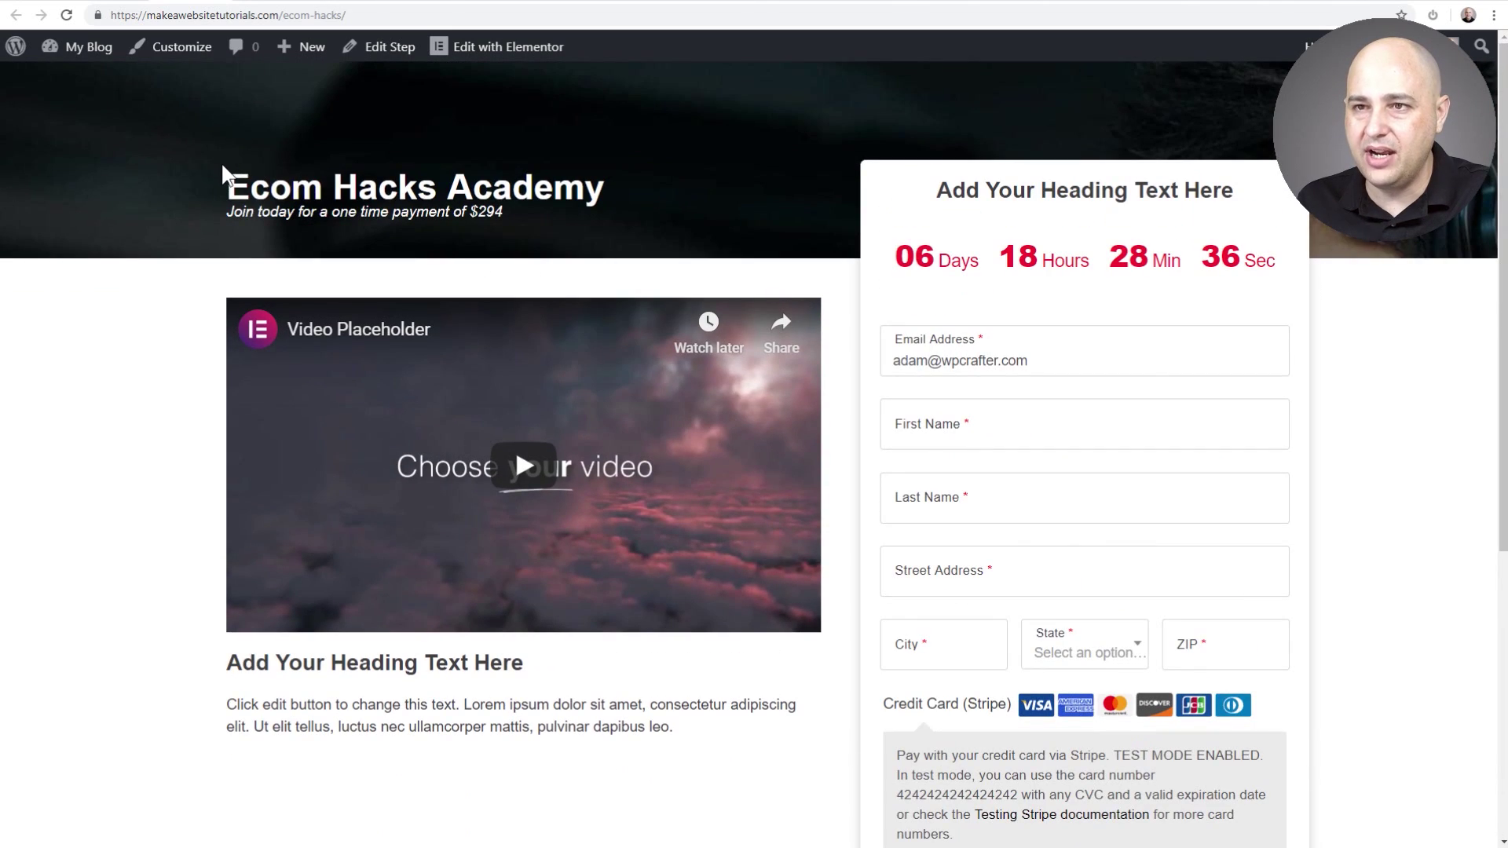
Open the Social Media Marketing course from the LearnDash courses list and show its settings
{"action": "left_click", "coordinate": [104, 1]}
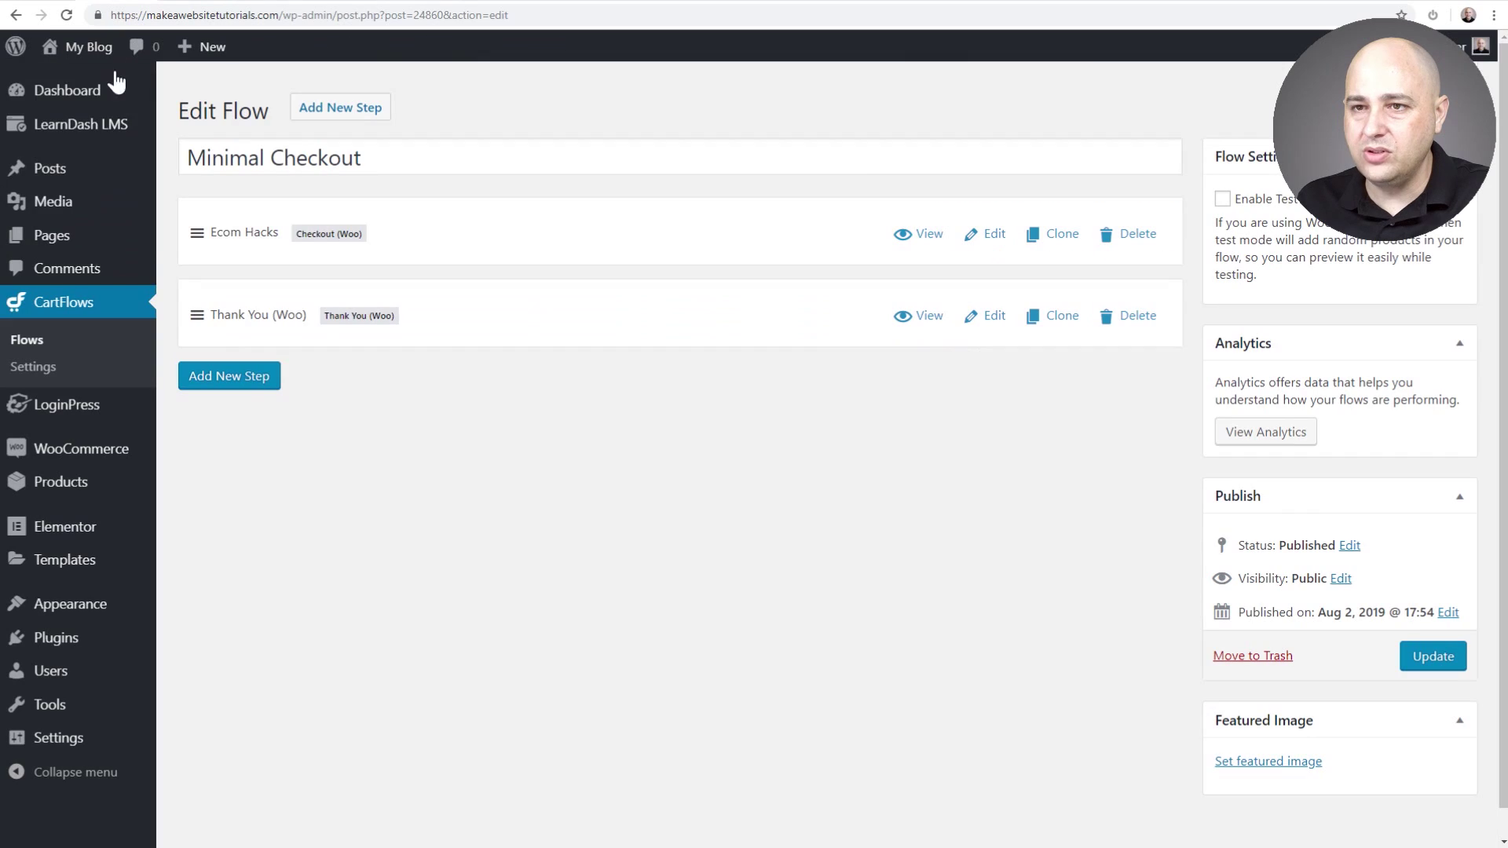
{"action": "mouse_move", "coordinate": [76, 138]}
{"action": "left_click", "coordinate": [196, 155]}
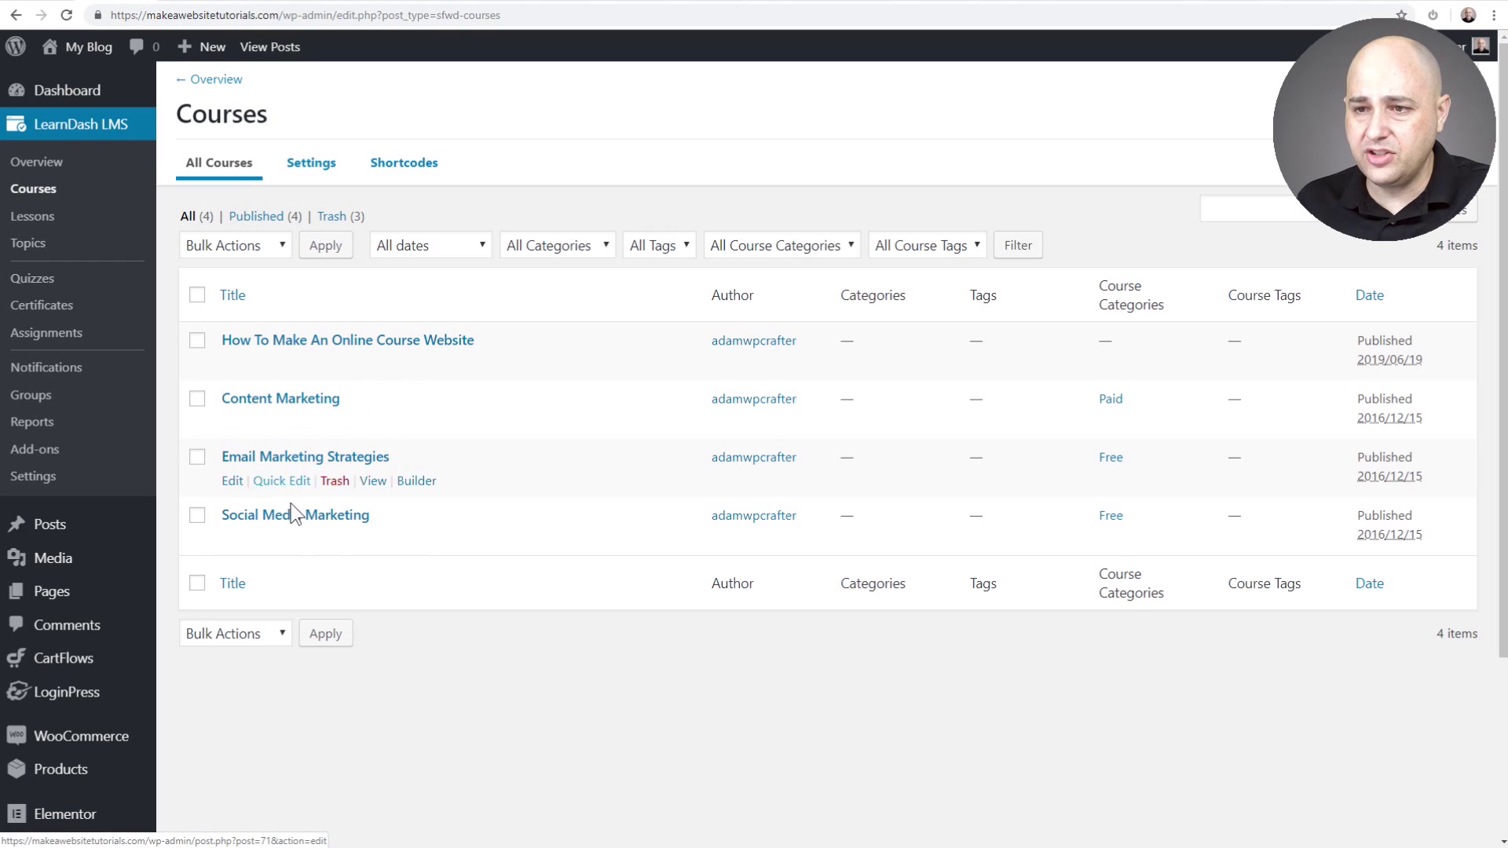
{"action": "left_click", "coordinate": [314, 514]}
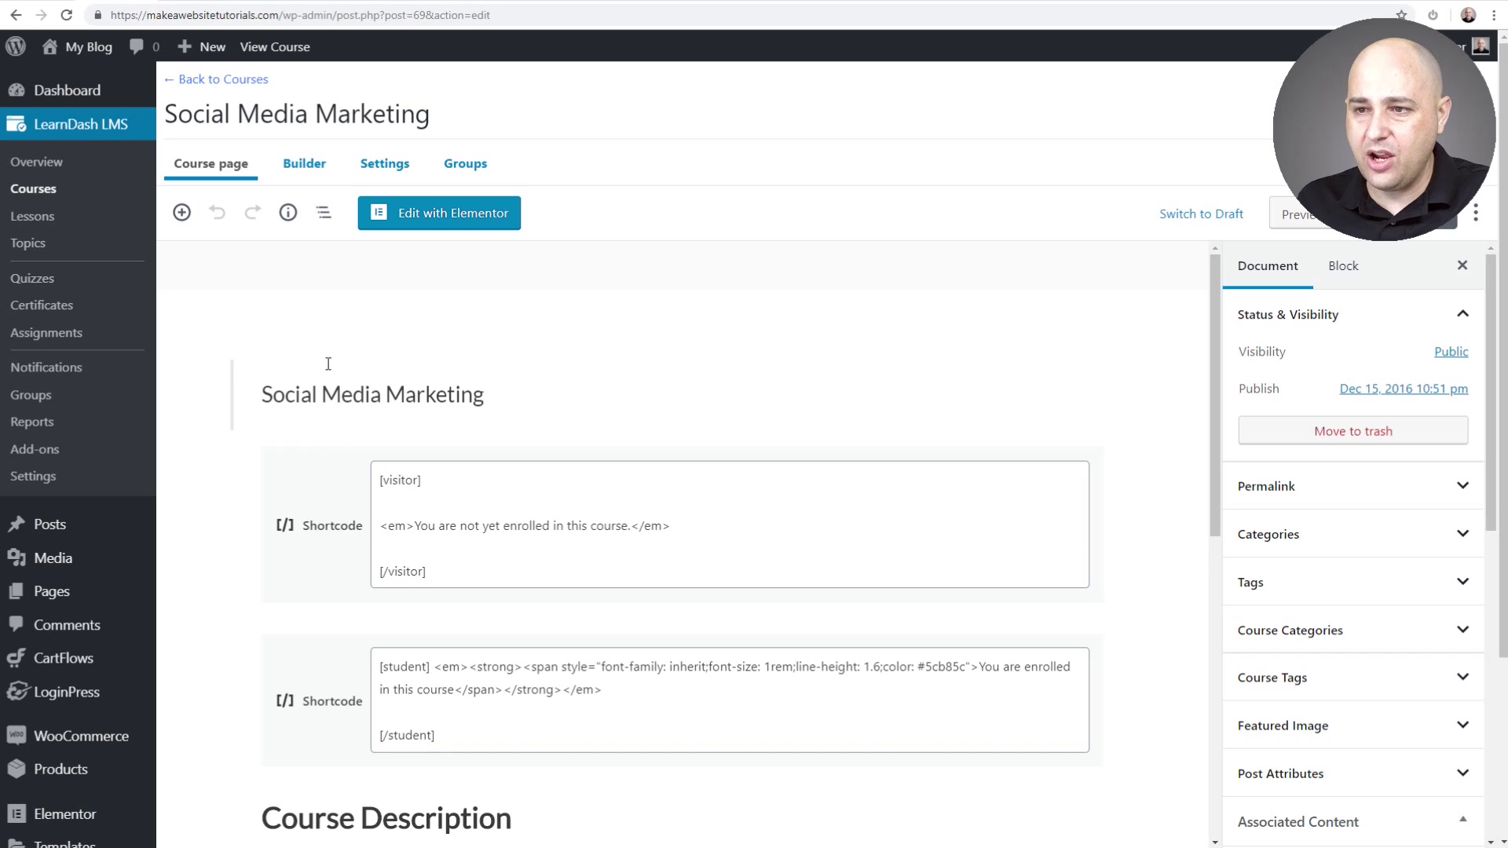
{"action": "left_click", "coordinate": [396, 171]}
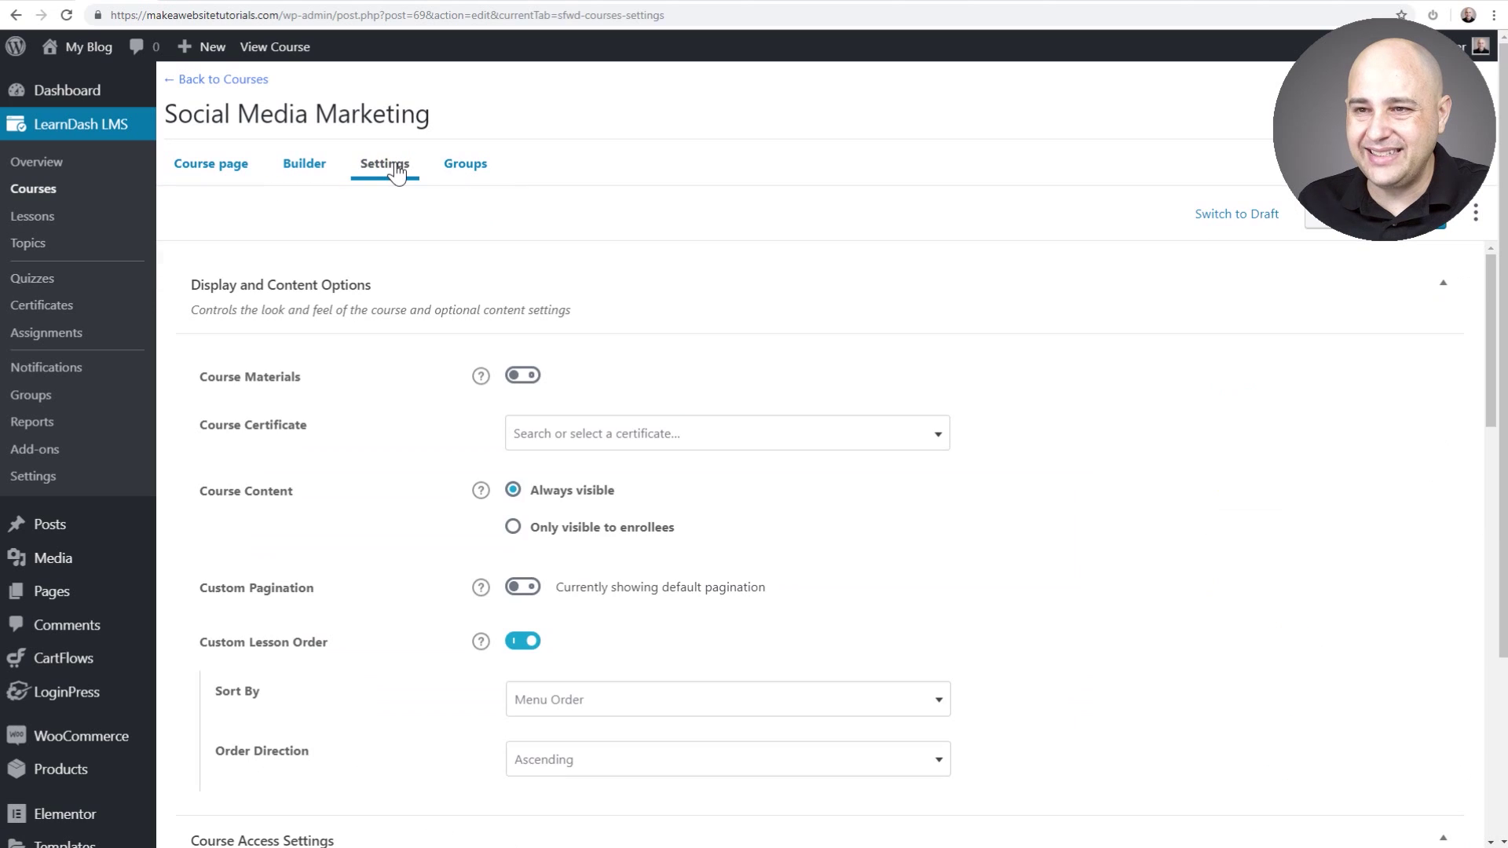
Assign Landing Page (#24881) as the CartFlows template for the Social Media Marketing course and update the course
{"action": "scroll", "coordinate": [401, 431], "scroll_direction": "down", "scroll_amount": 5}
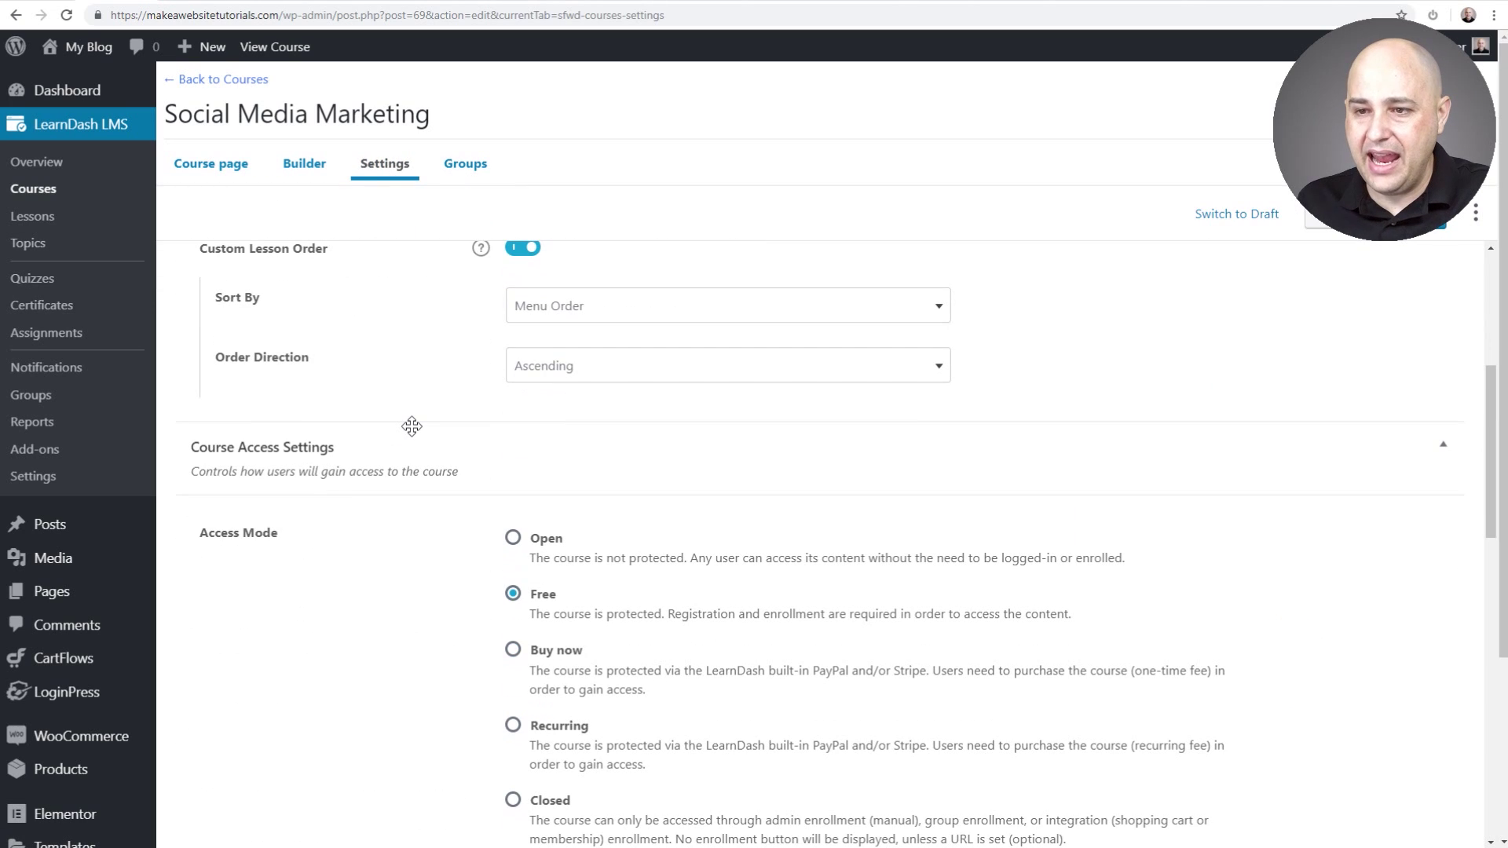
{"action": "scroll", "coordinate": [412, 426], "scroll_direction": "down", "scroll_amount": 5}
{"action": "scroll", "coordinate": [414, 438], "scroll_direction": "down", "scroll_amount": 5}
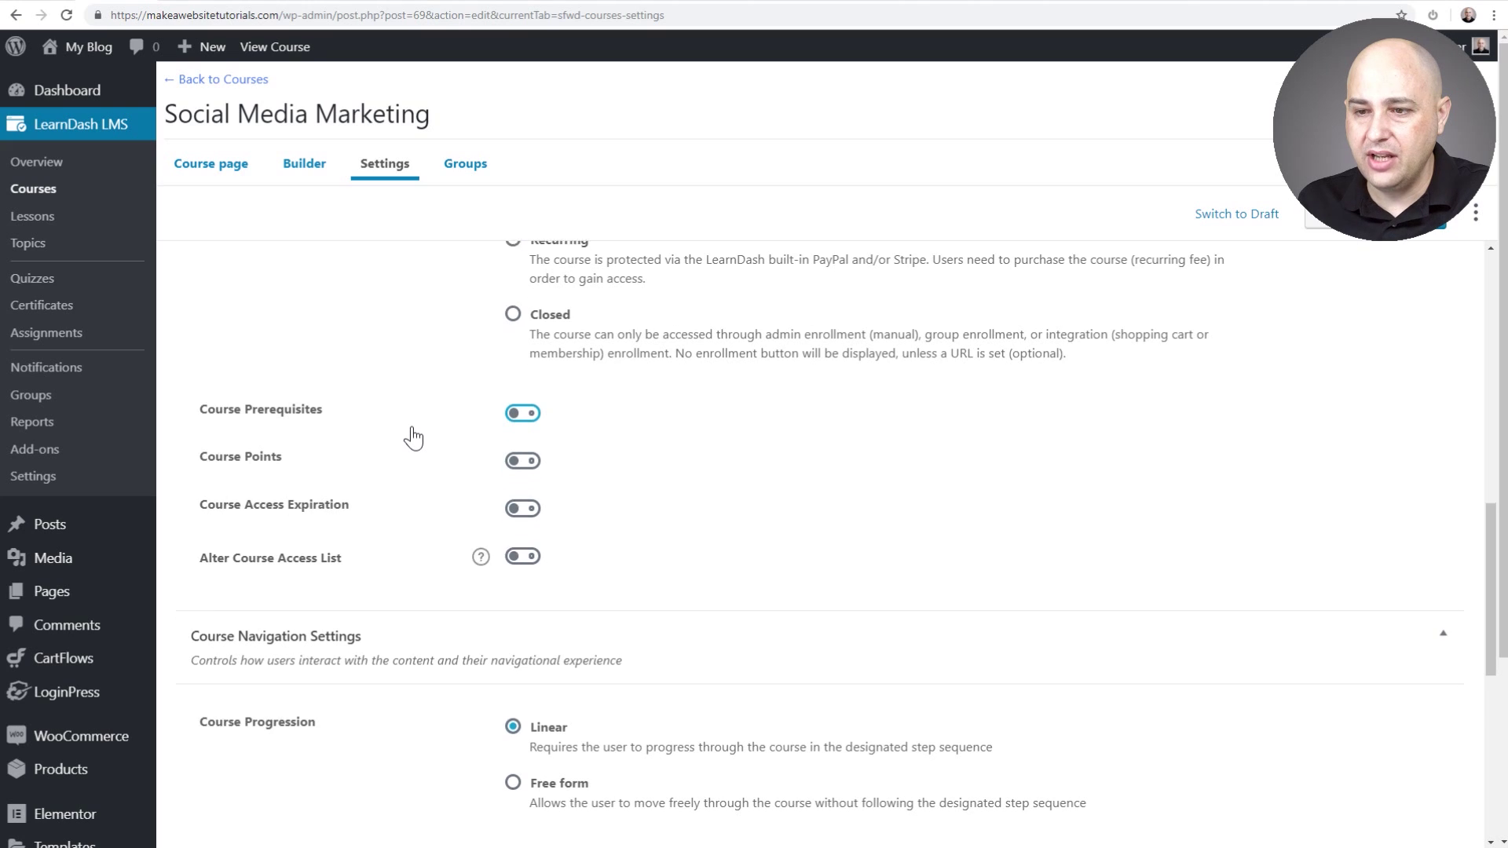
{"action": "scroll", "coordinate": [411, 426], "scroll_direction": "down", "scroll_amount": 1}
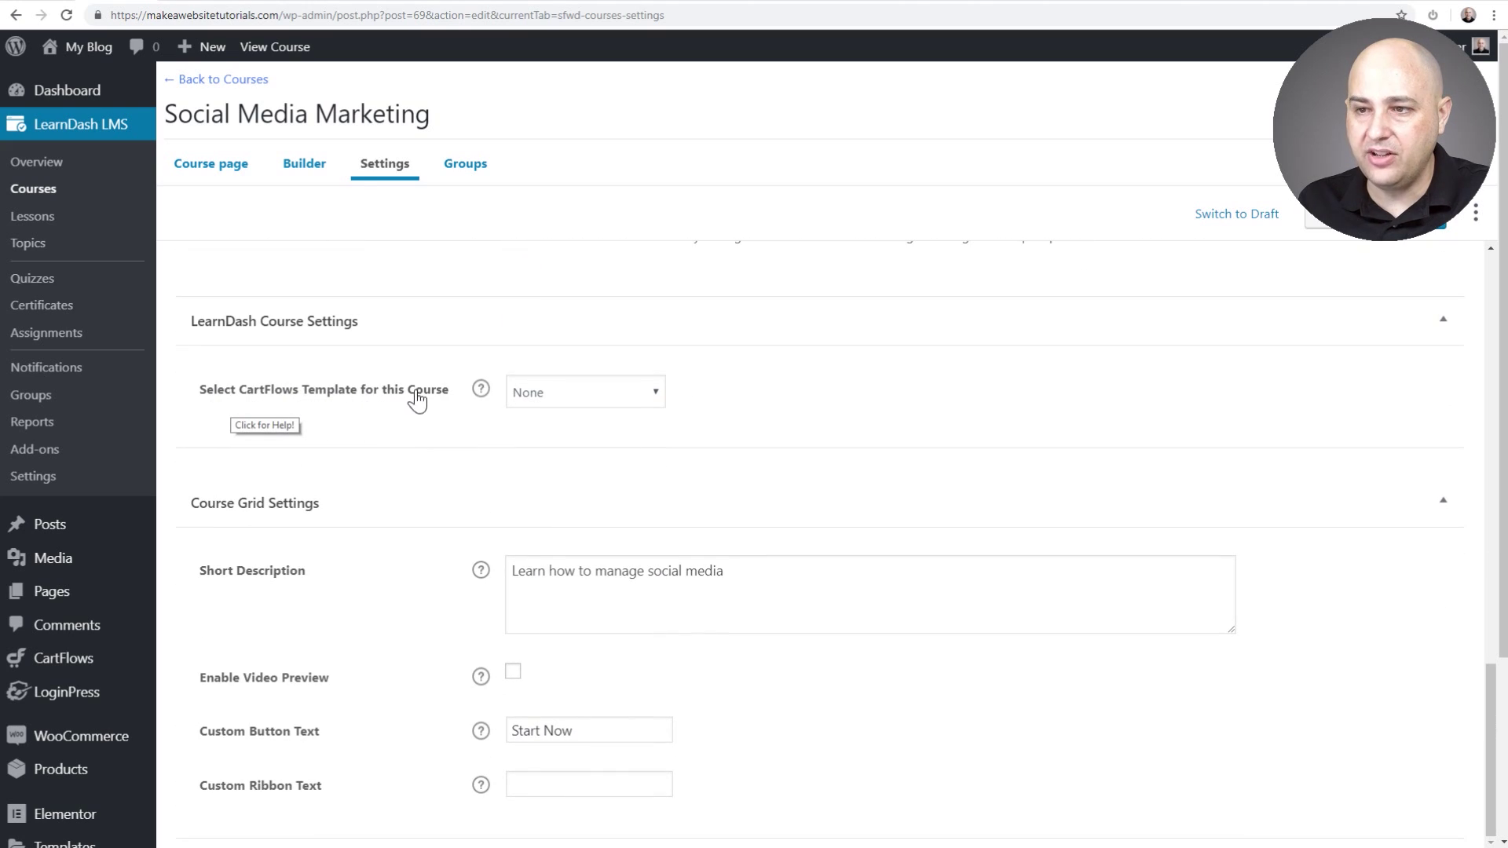
{"action": "left_click", "coordinate": [615, 393]}
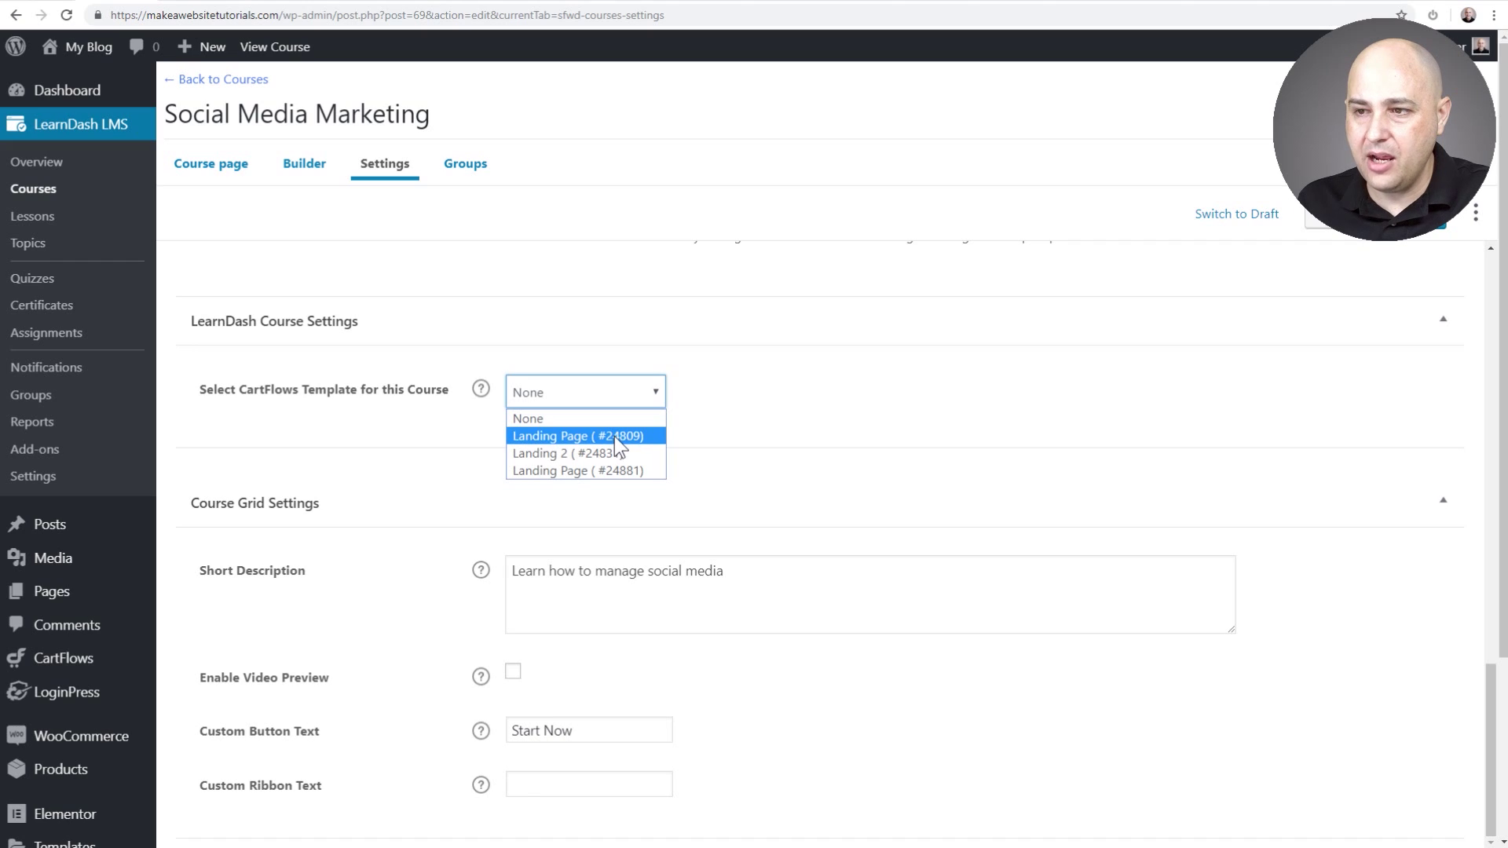
{"action": "left_click", "coordinate": [628, 467]}
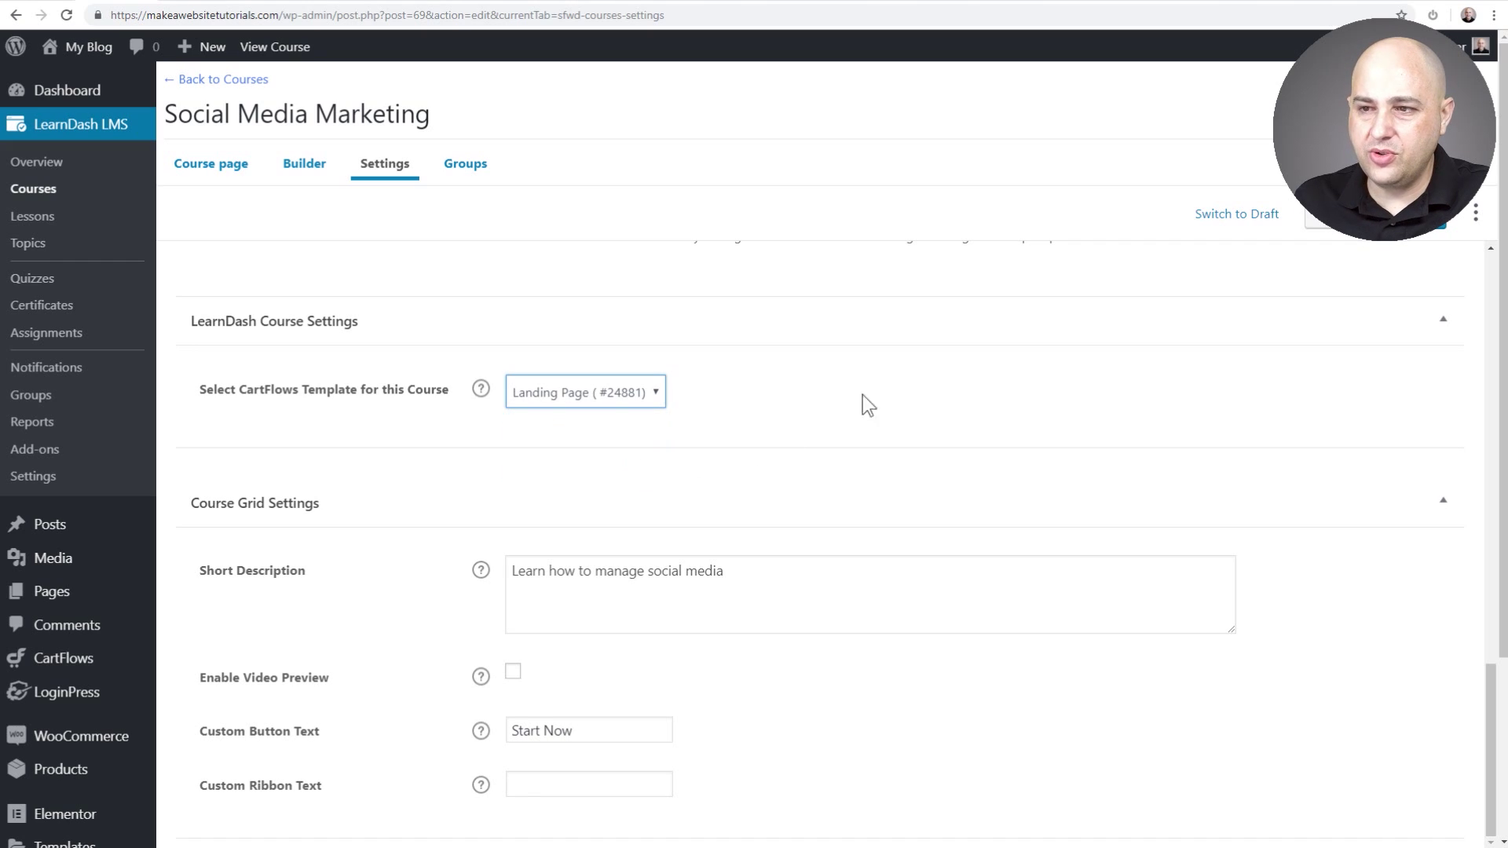
{"action": "left_click", "coordinate": [1410, 218]}
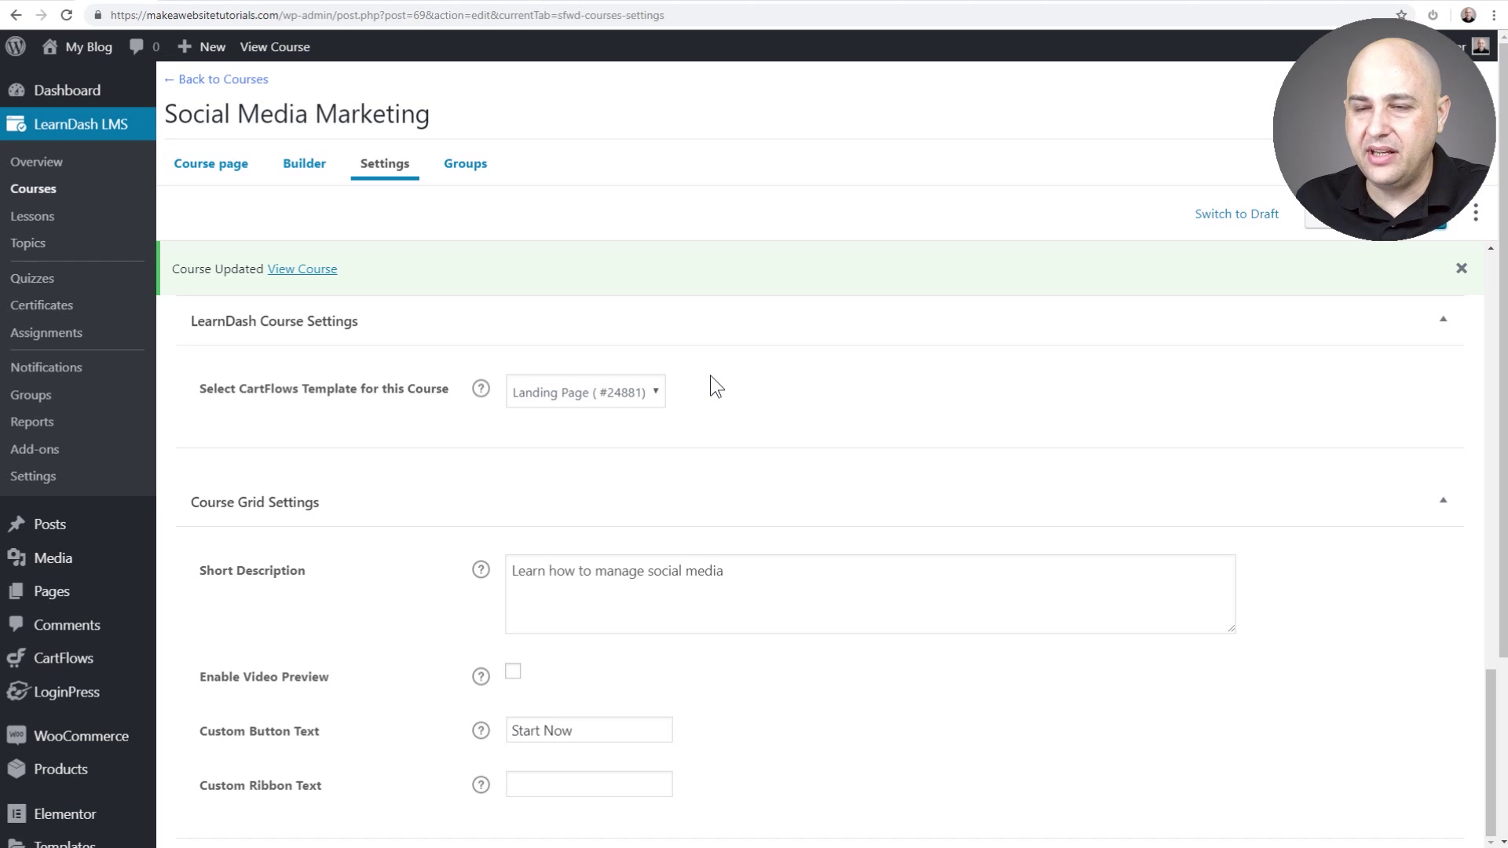
Return to the site's all-courses page and look at the course grid, including the Social Media Marketing card
{"action": "scroll", "coordinate": [710, 376], "scroll_direction": "up", "scroll_amount": 5}
{"action": "scroll", "coordinate": [711, 385], "scroll_direction": "up", "scroll_amount": 4}
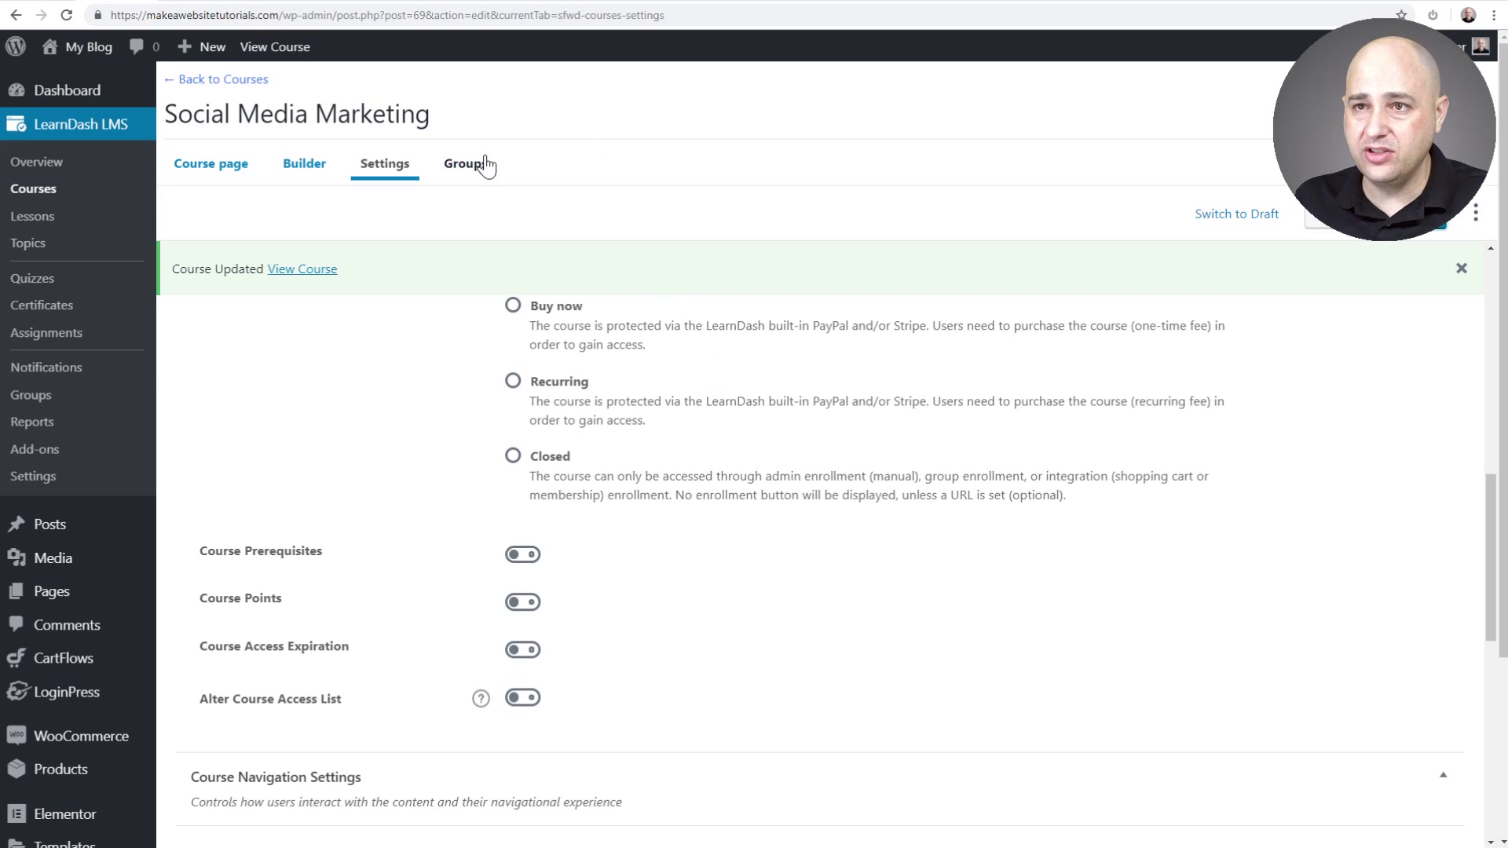
{"action": "left_click", "coordinate": [266, 1]}
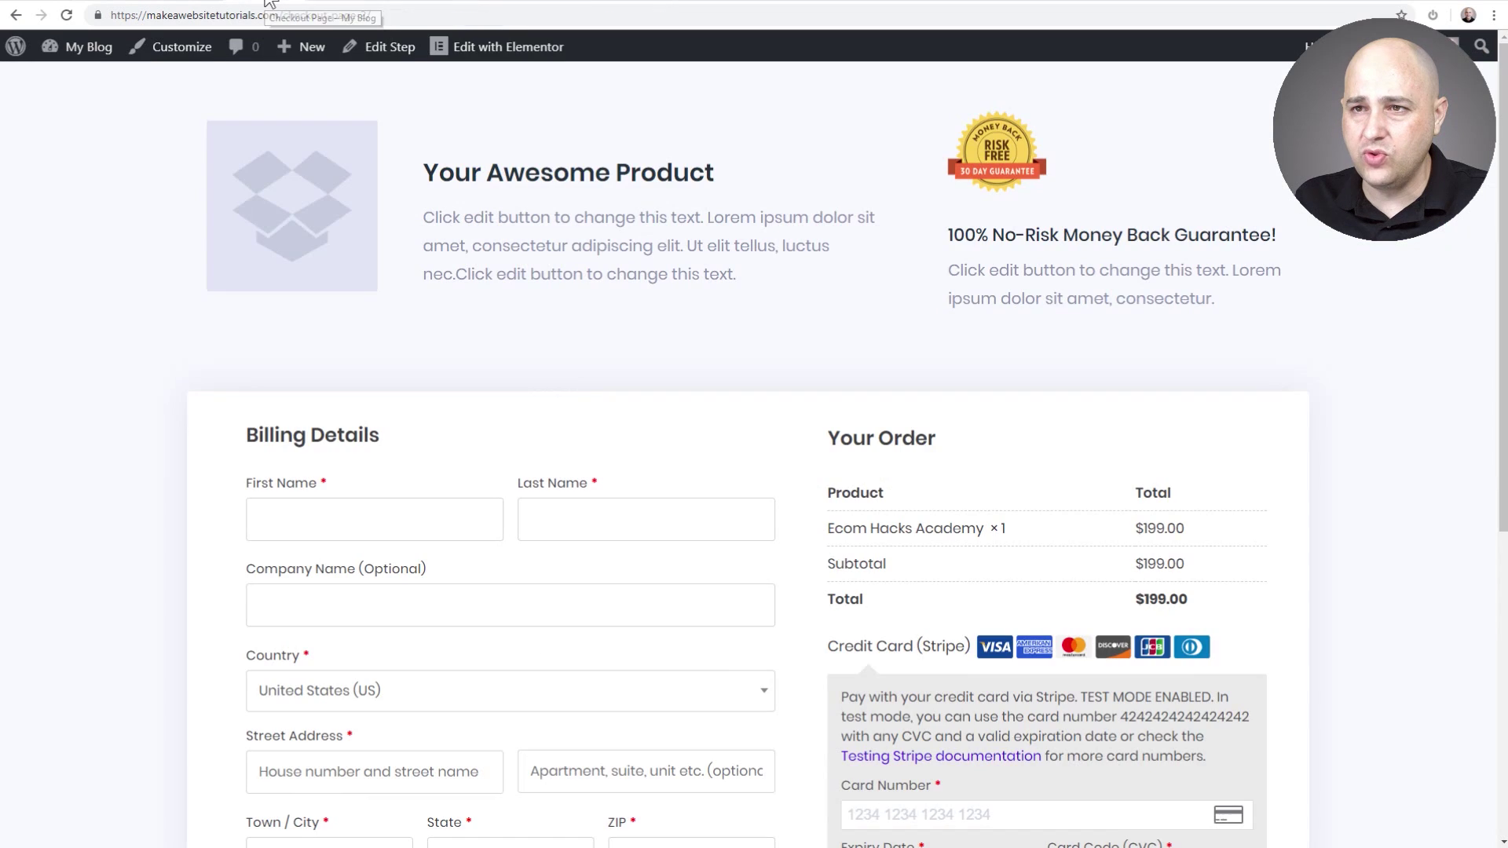
{"action": "left_click", "coordinate": [331, 2]}
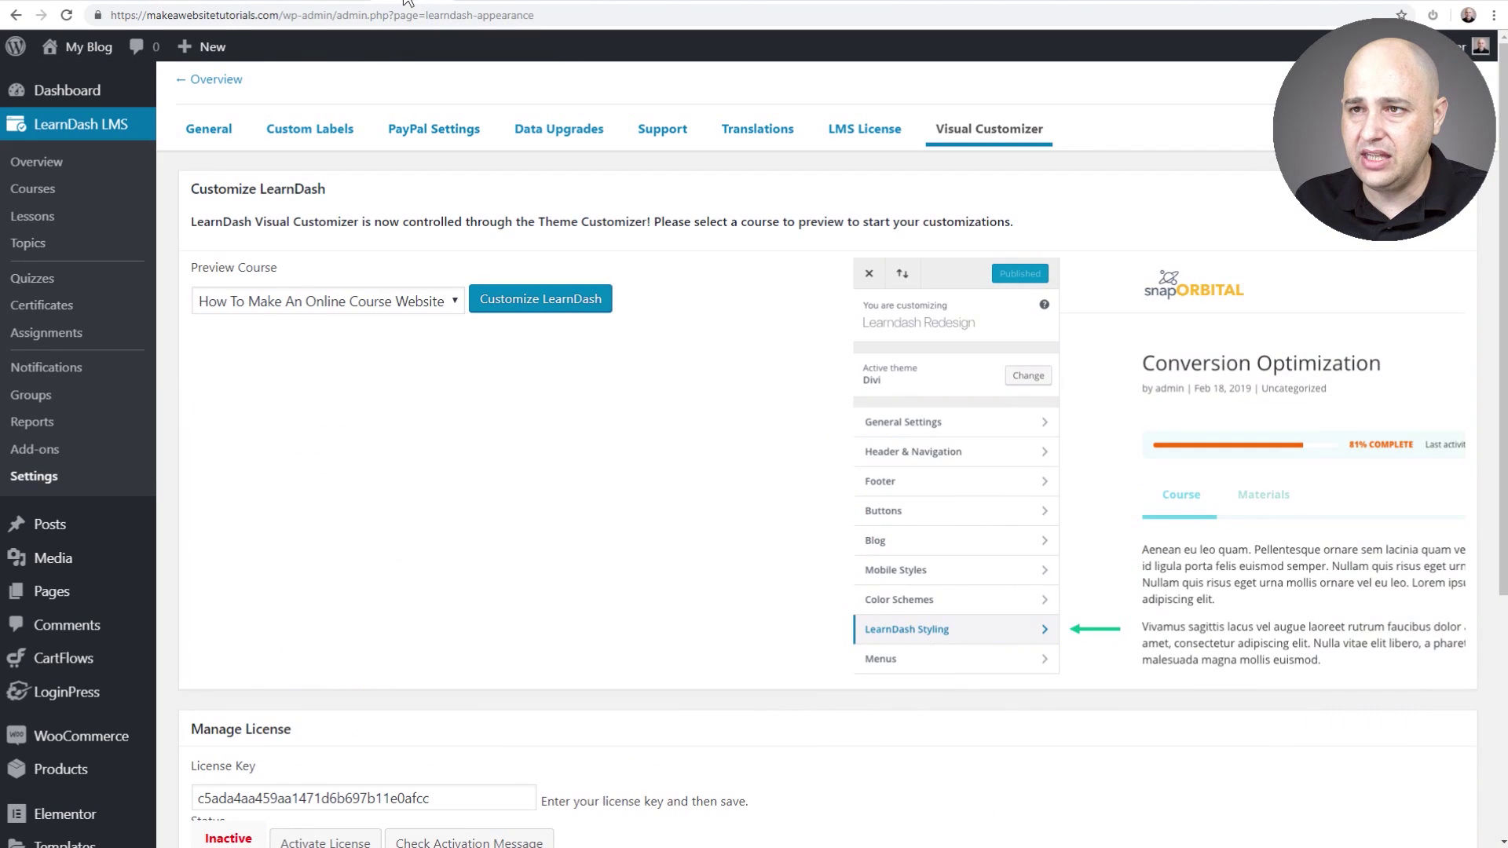
{"action": "left_click", "coordinate": [442, 2]}
{"action": "scroll", "coordinate": [368, 156], "scroll_direction": "up", "scroll_amount": 5}
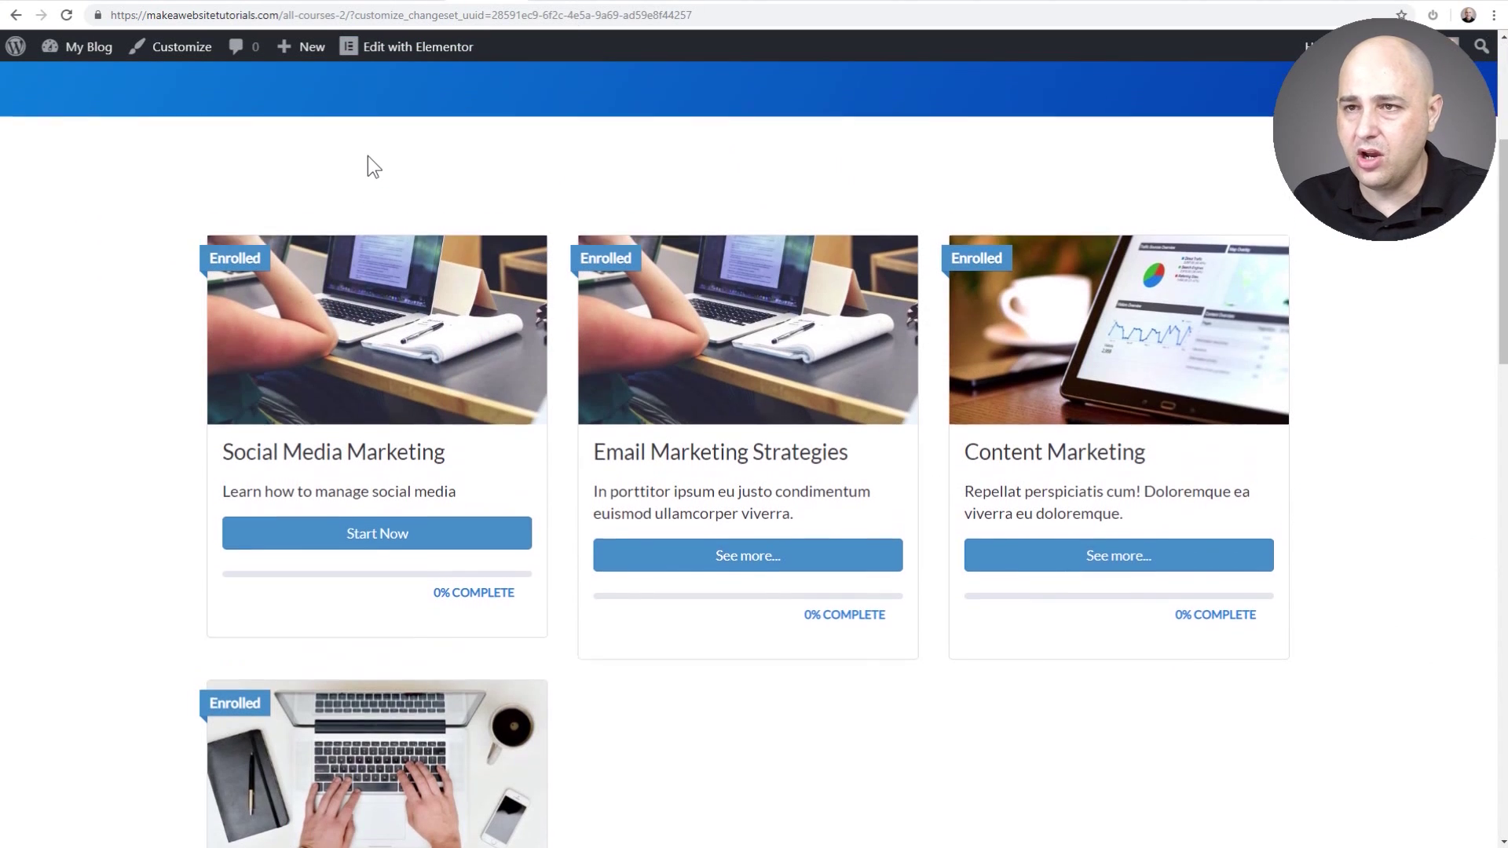
{"action": "scroll", "coordinate": [365, 150], "scroll_direction": "down", "scroll_amount": 4}
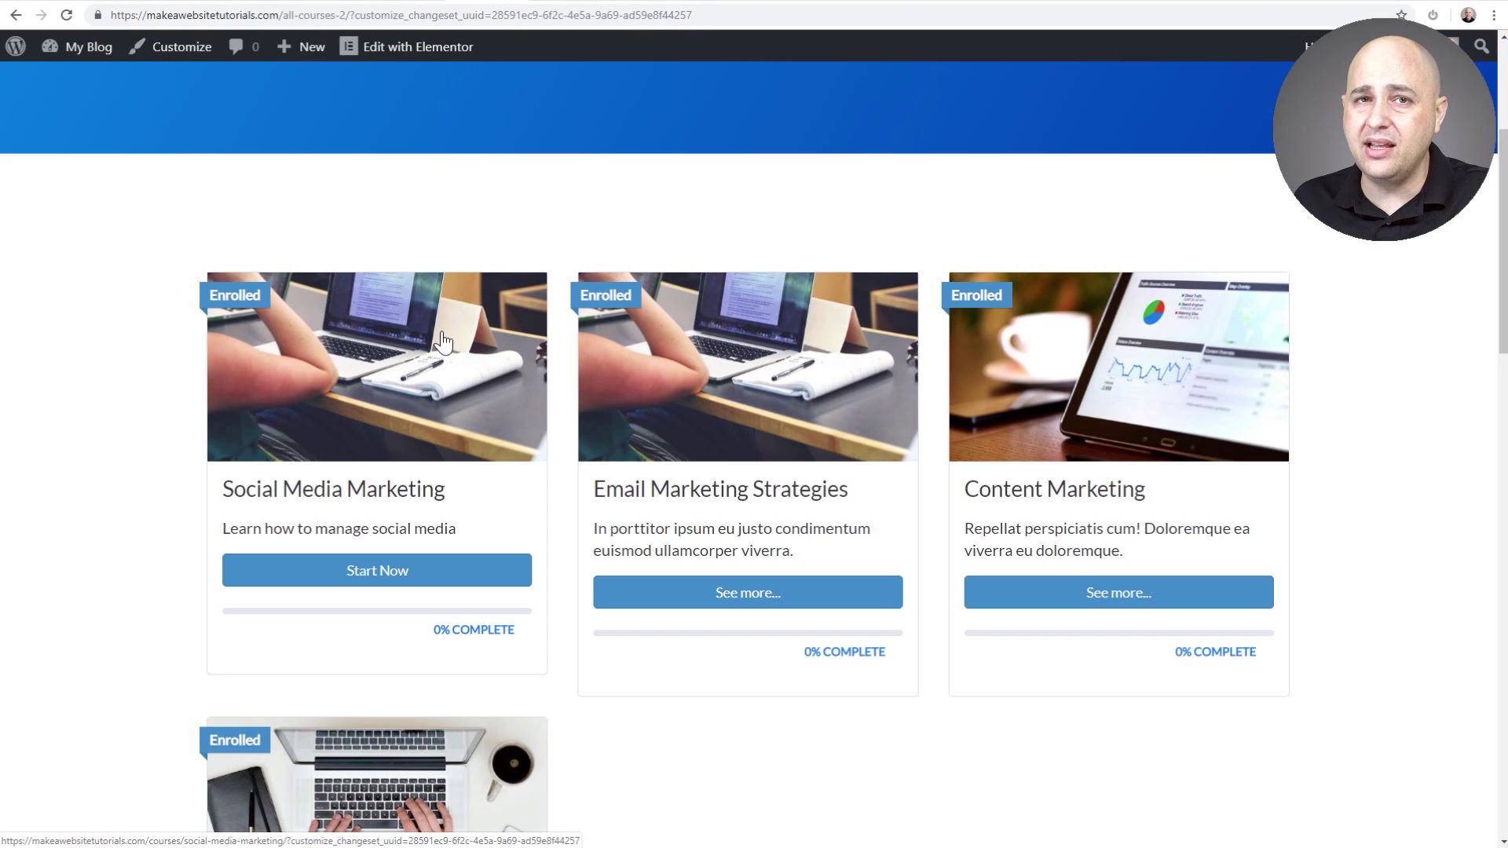
Switch to the CartFlows cart abandonment page and review its WooCommerce cart recovery features
{"action": "left_click", "coordinate": [1070, 2]}
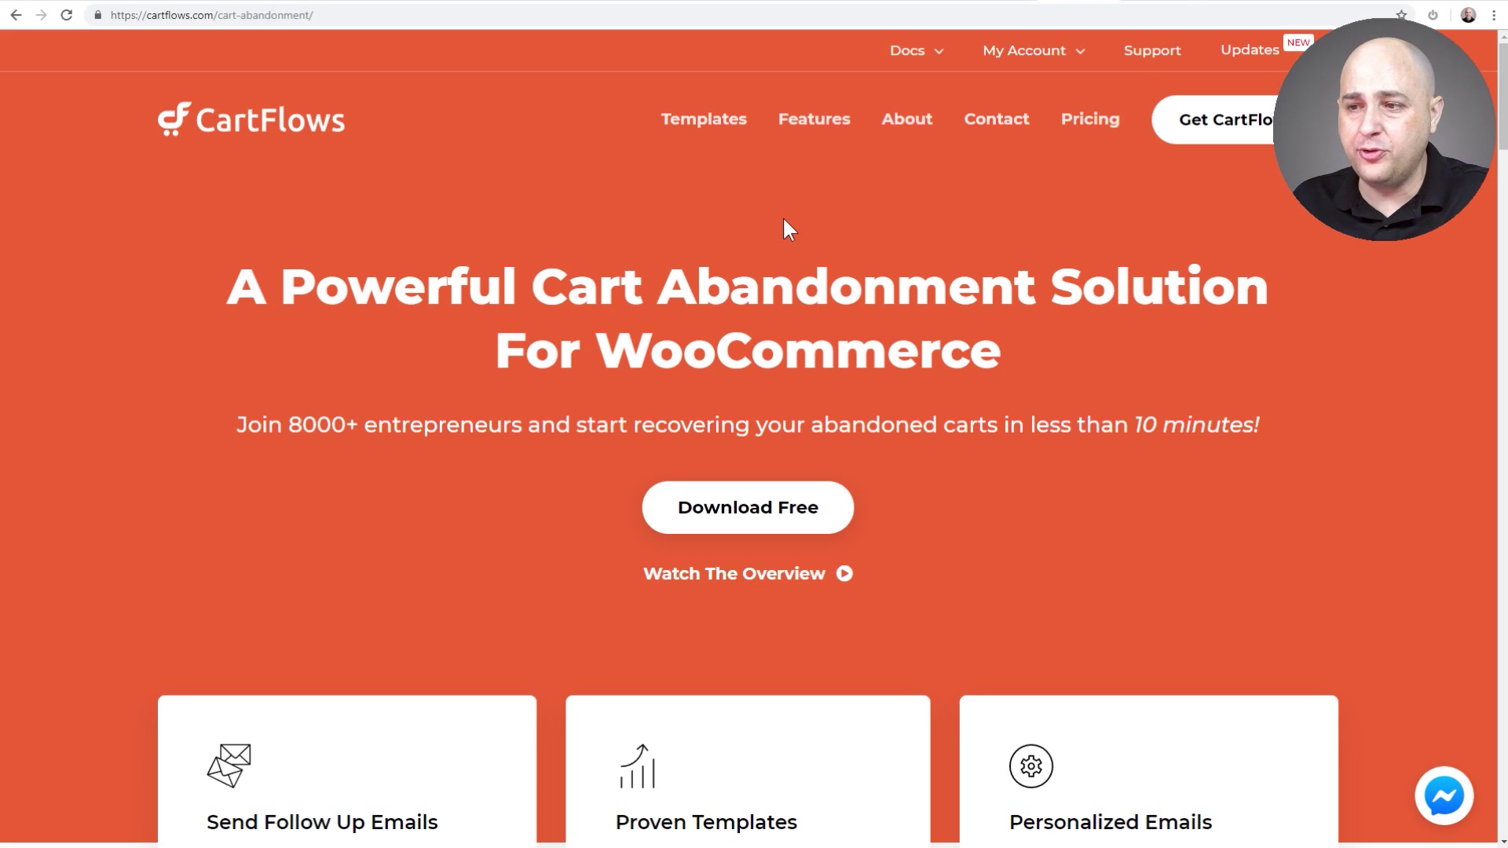
{"action": "scroll", "coordinate": [784, 219], "scroll_direction": "down", "scroll_amount": 1}
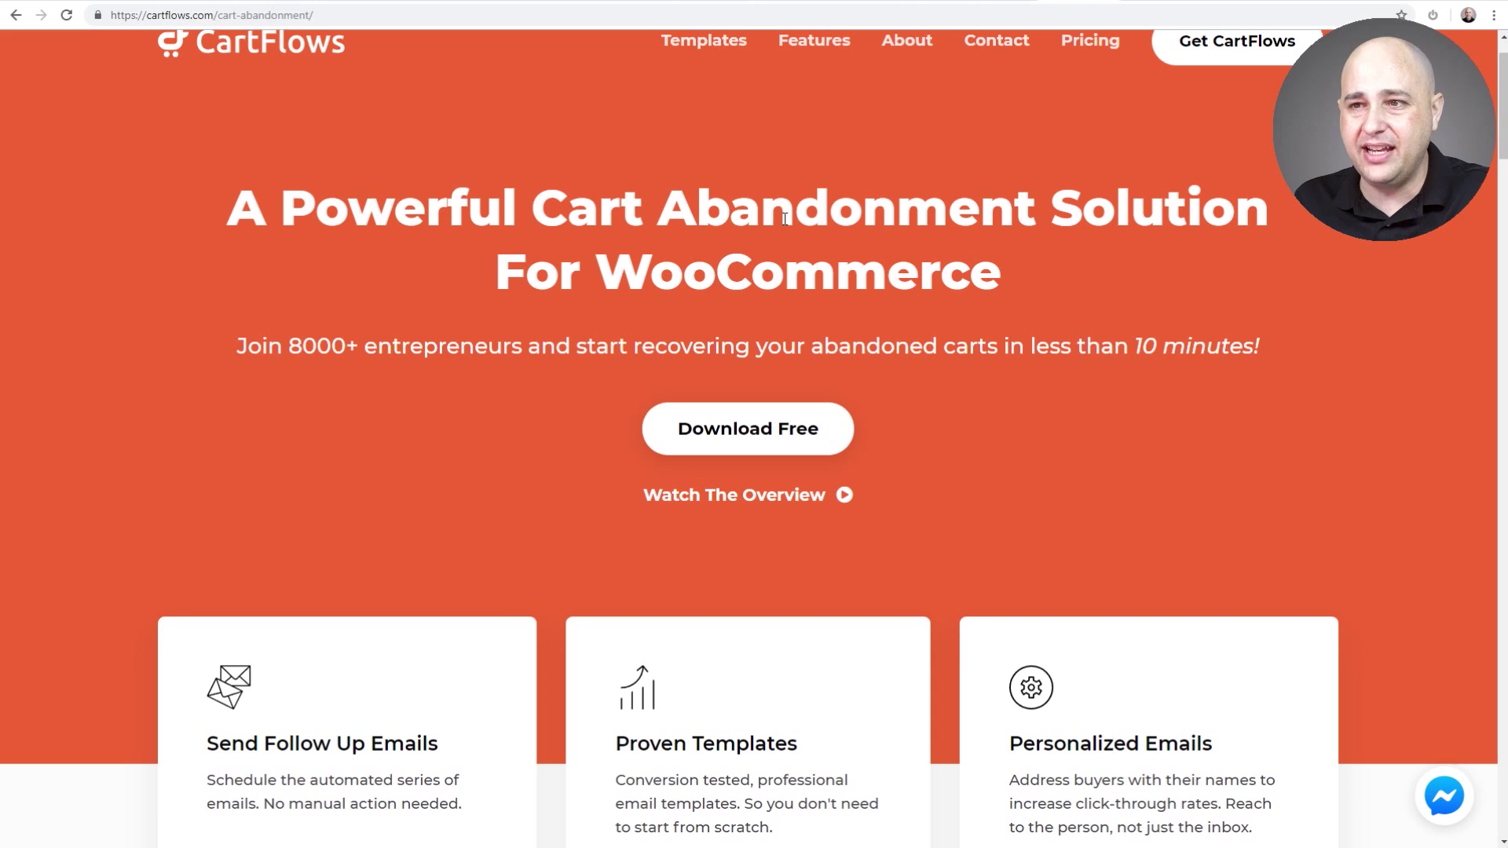
{"action": "scroll", "coordinate": [784, 219], "scroll_direction": "up", "scroll_amount": 1}
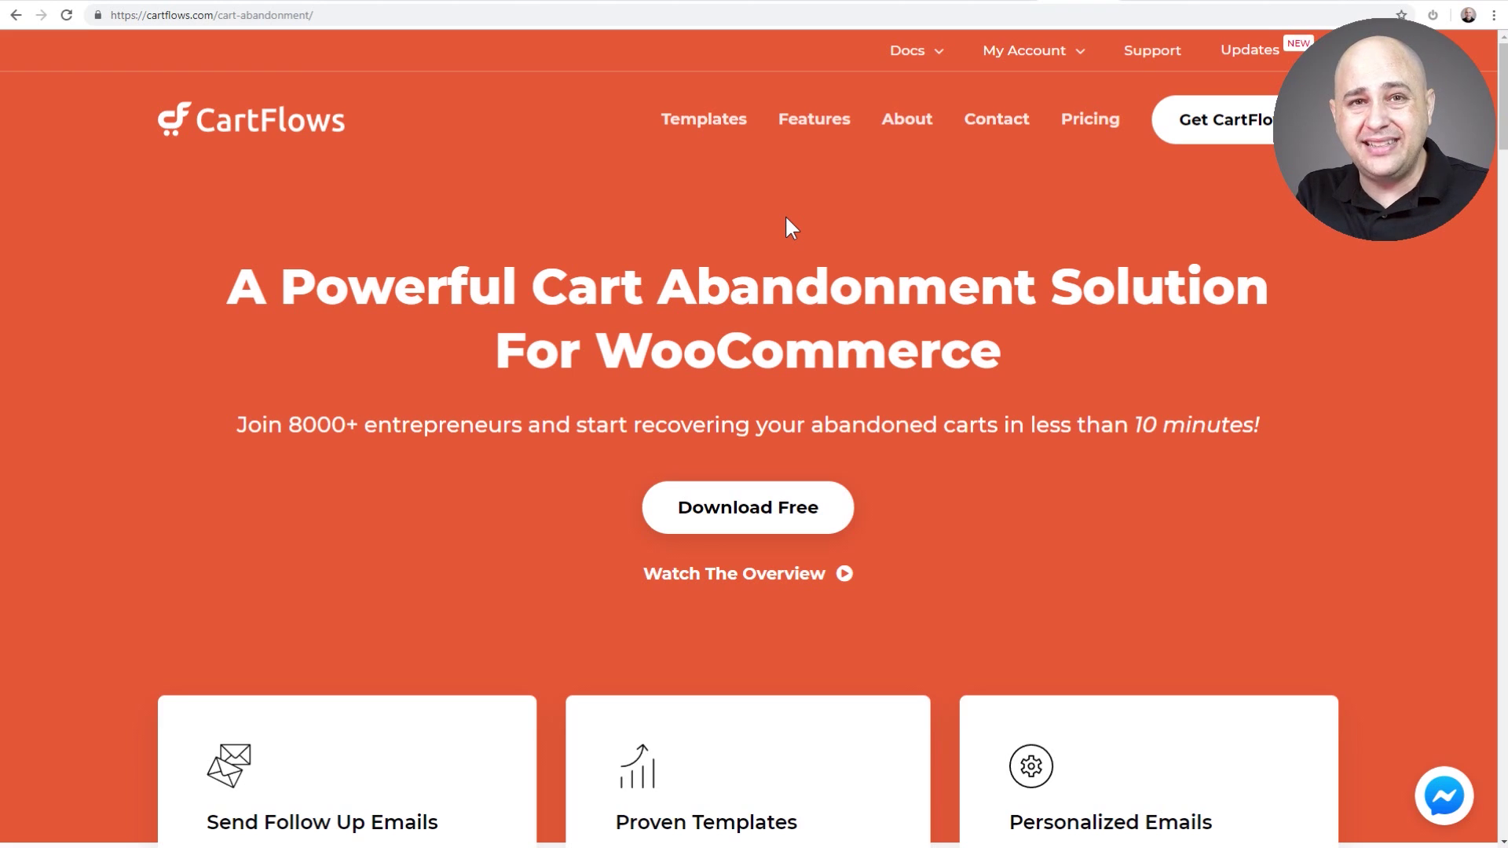
{"action": "scroll", "coordinate": [786, 217], "scroll_direction": "down", "scroll_amount": 15}
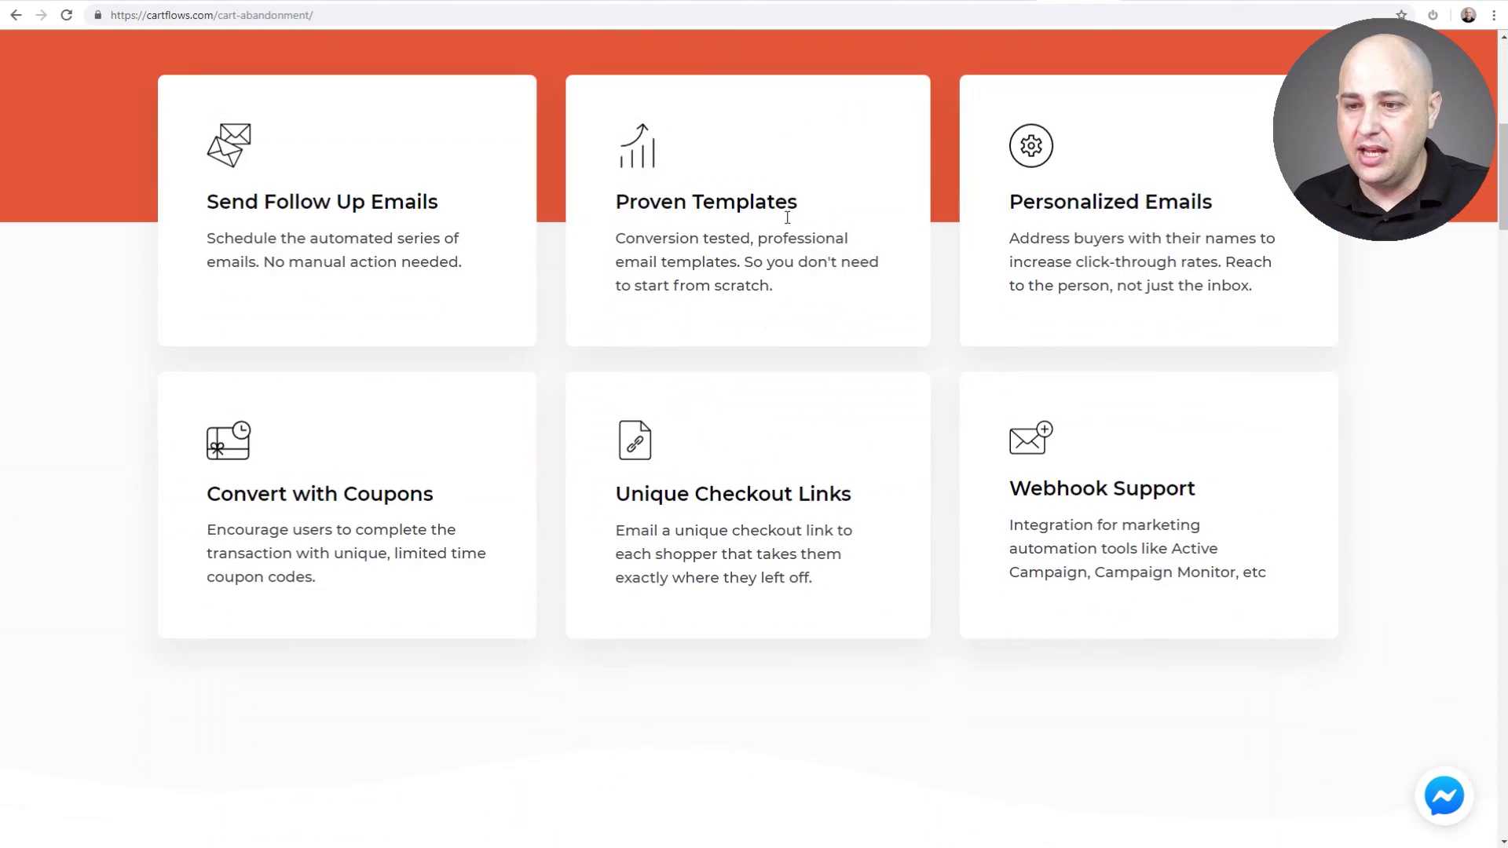
Read the CartFlows cart abandonment setup steps, from installing the plugin and modifying email templates to the revenue recovery report
{"action": "scroll", "coordinate": [780, 219], "scroll_direction": "down", "scroll_amount": 9}
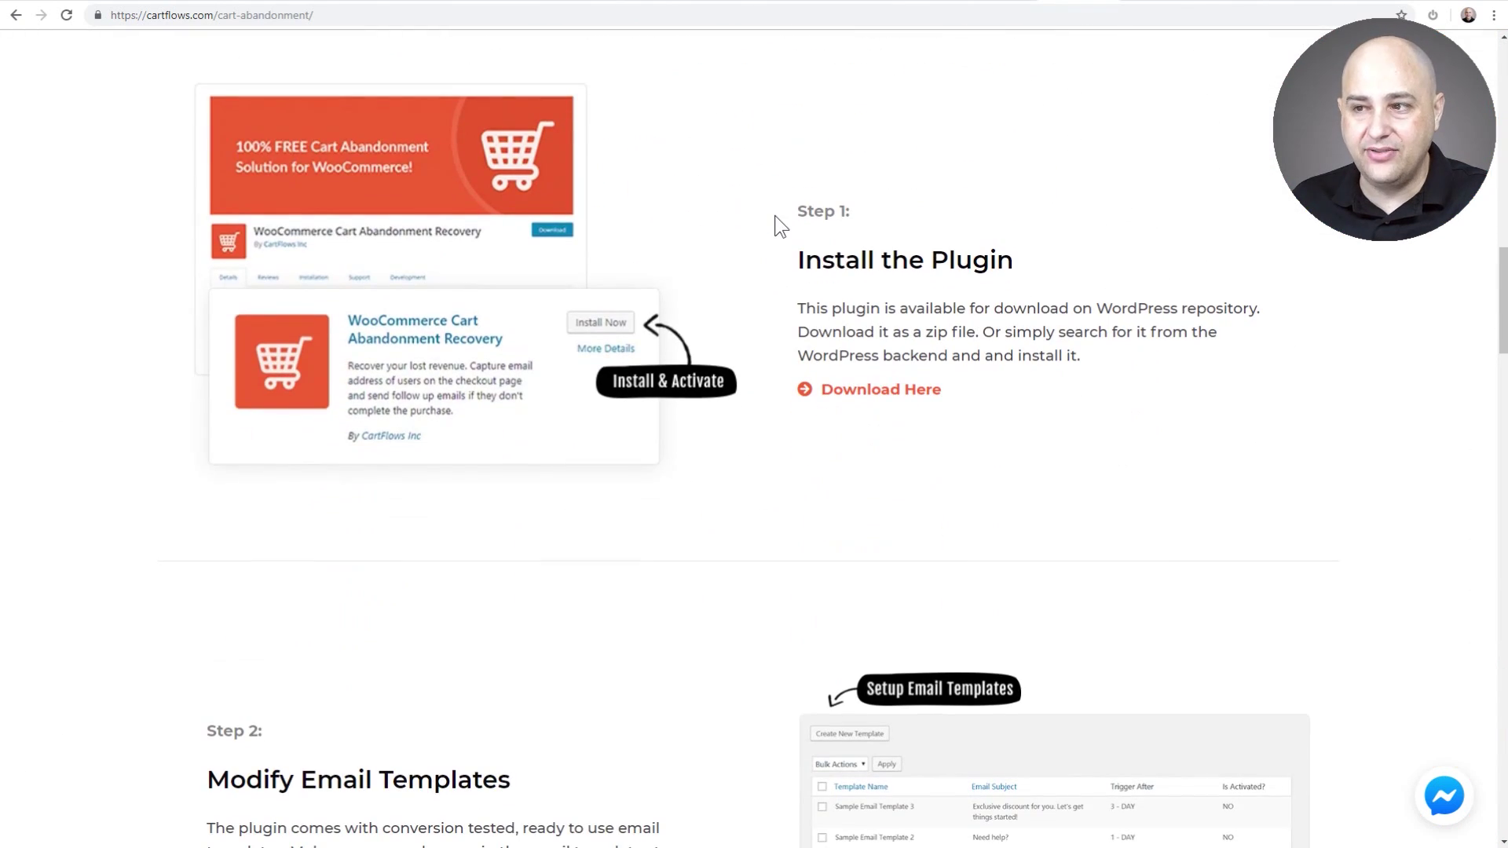
{"action": "scroll", "coordinate": [776, 214], "scroll_direction": "up", "scroll_amount": 1}
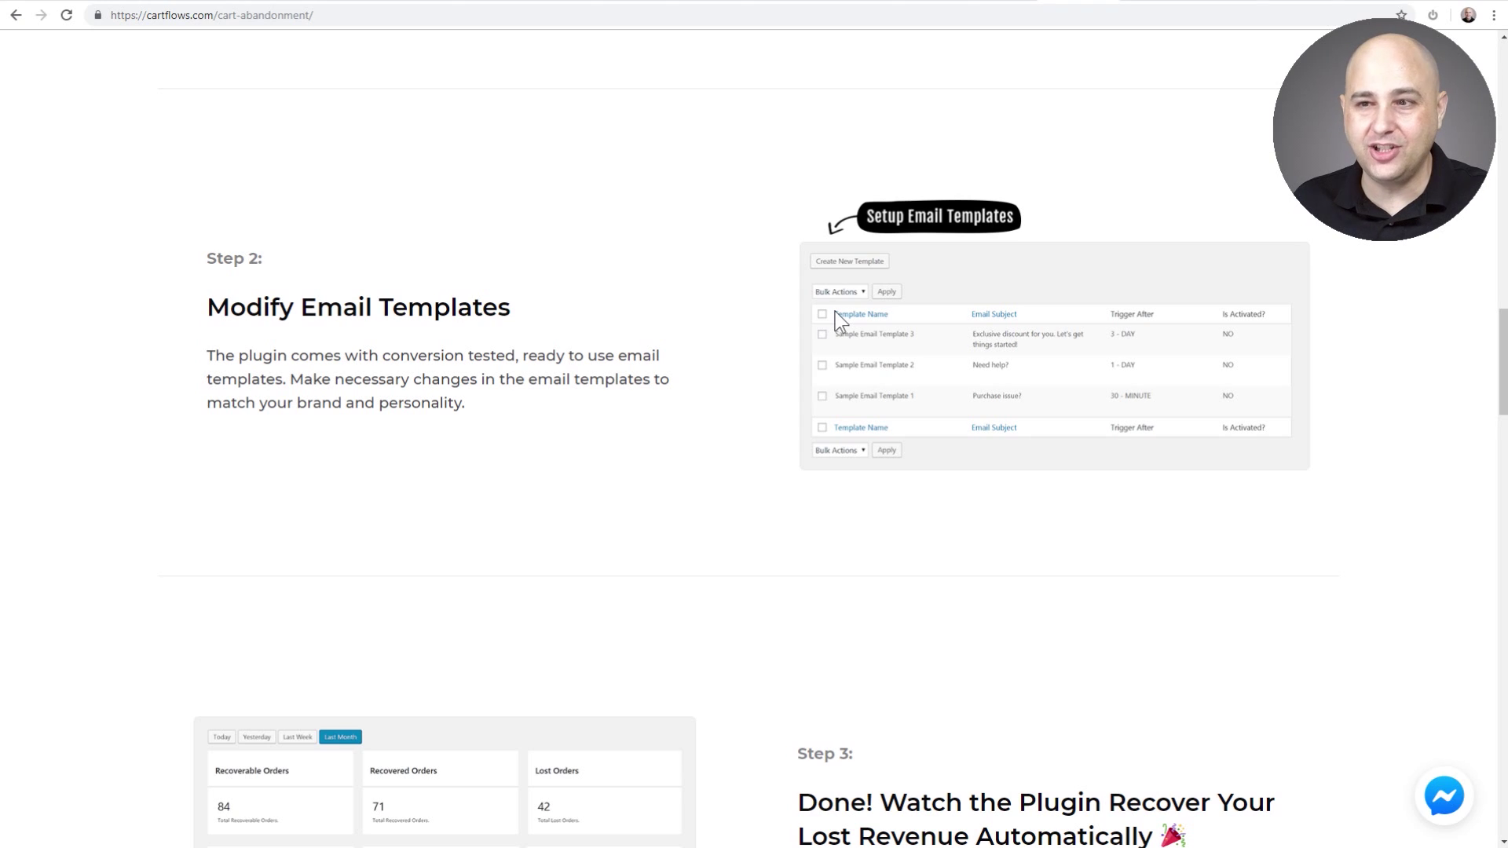
{"action": "scroll", "coordinate": [836, 313], "scroll_direction": "down", "scroll_amount": 5}
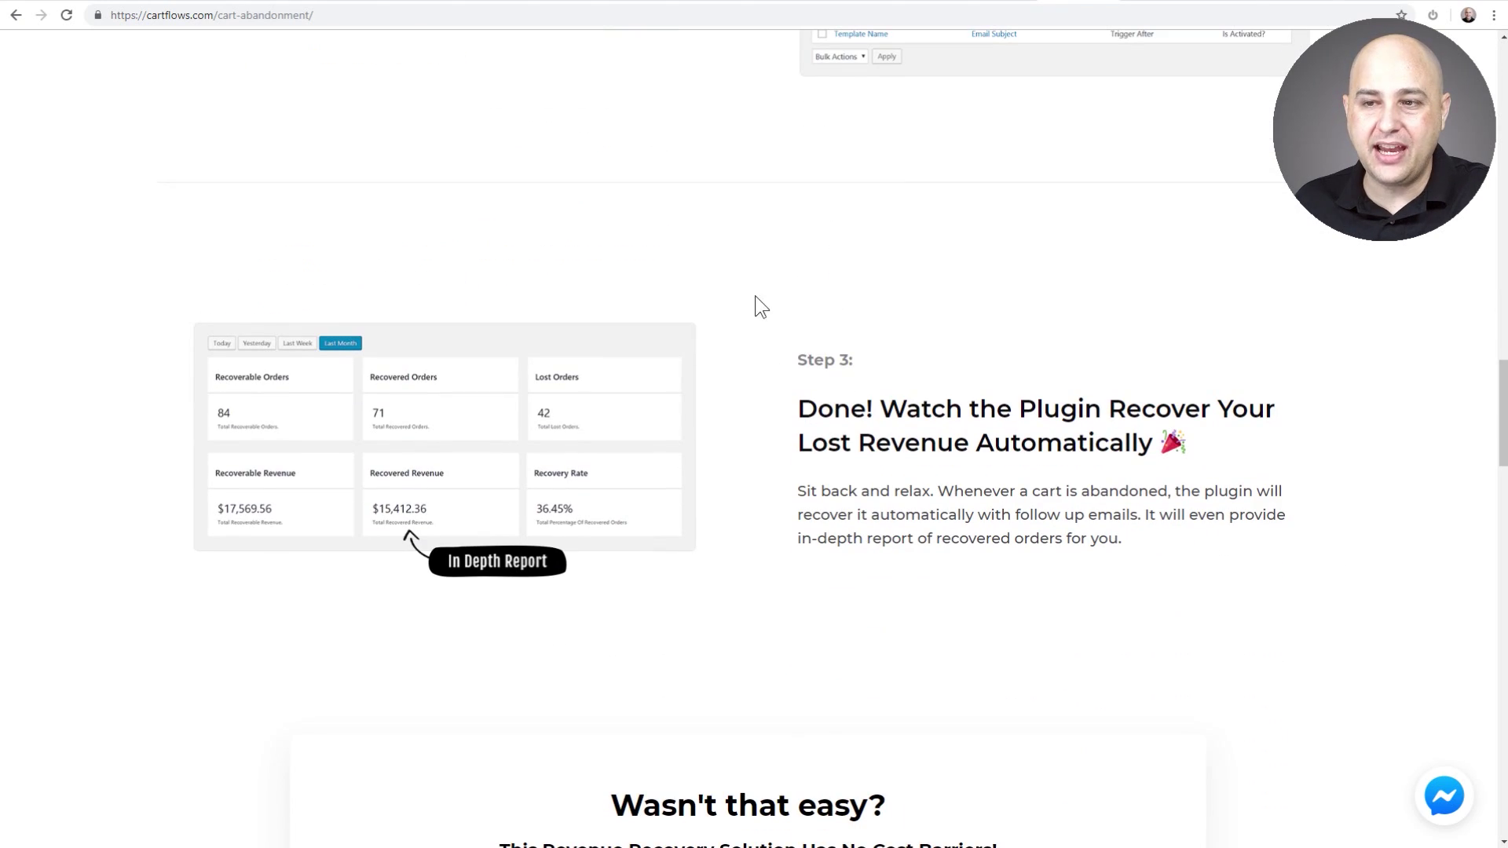
{"action": "scroll", "coordinate": [731, 306], "scroll_direction": "down", "scroll_amount": 1}
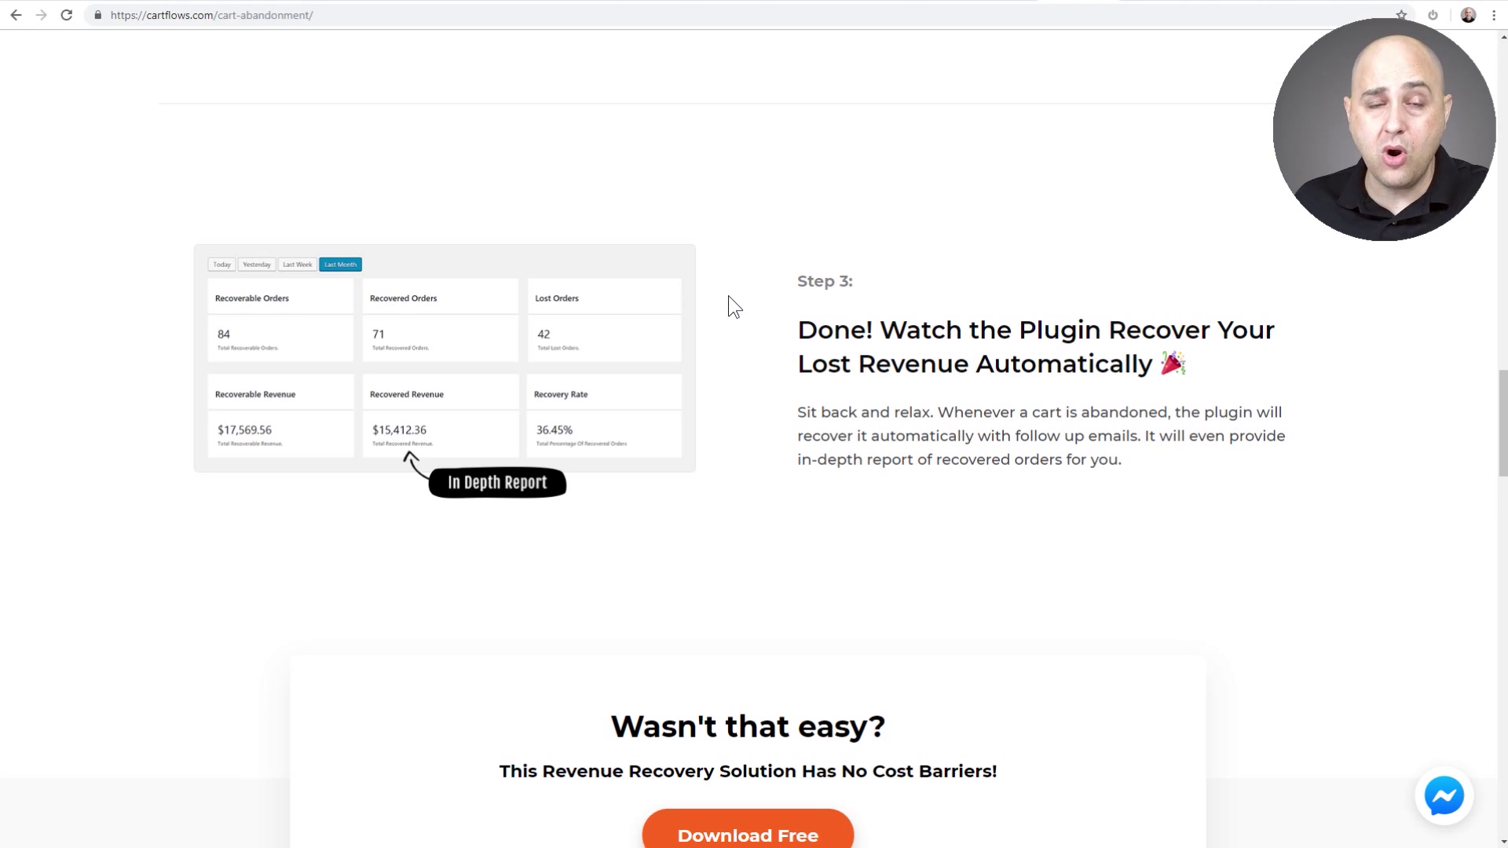
{"action": "scroll", "coordinate": [730, 298], "scroll_direction": "up", "scroll_amount": 7}
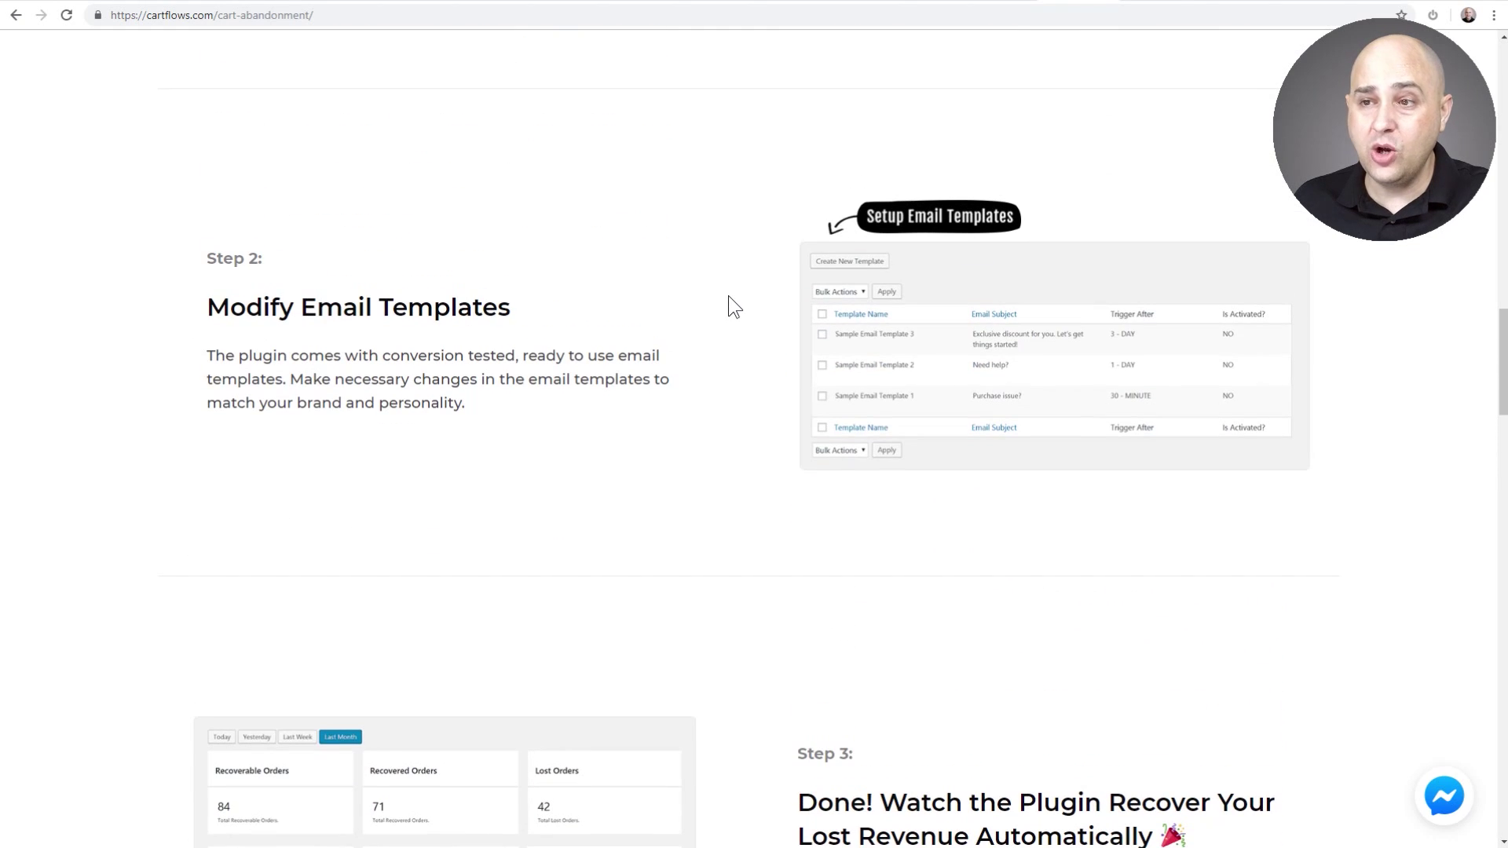
{"action": "scroll", "coordinate": [728, 295], "scroll_direction": "up", "scroll_amount": 20}
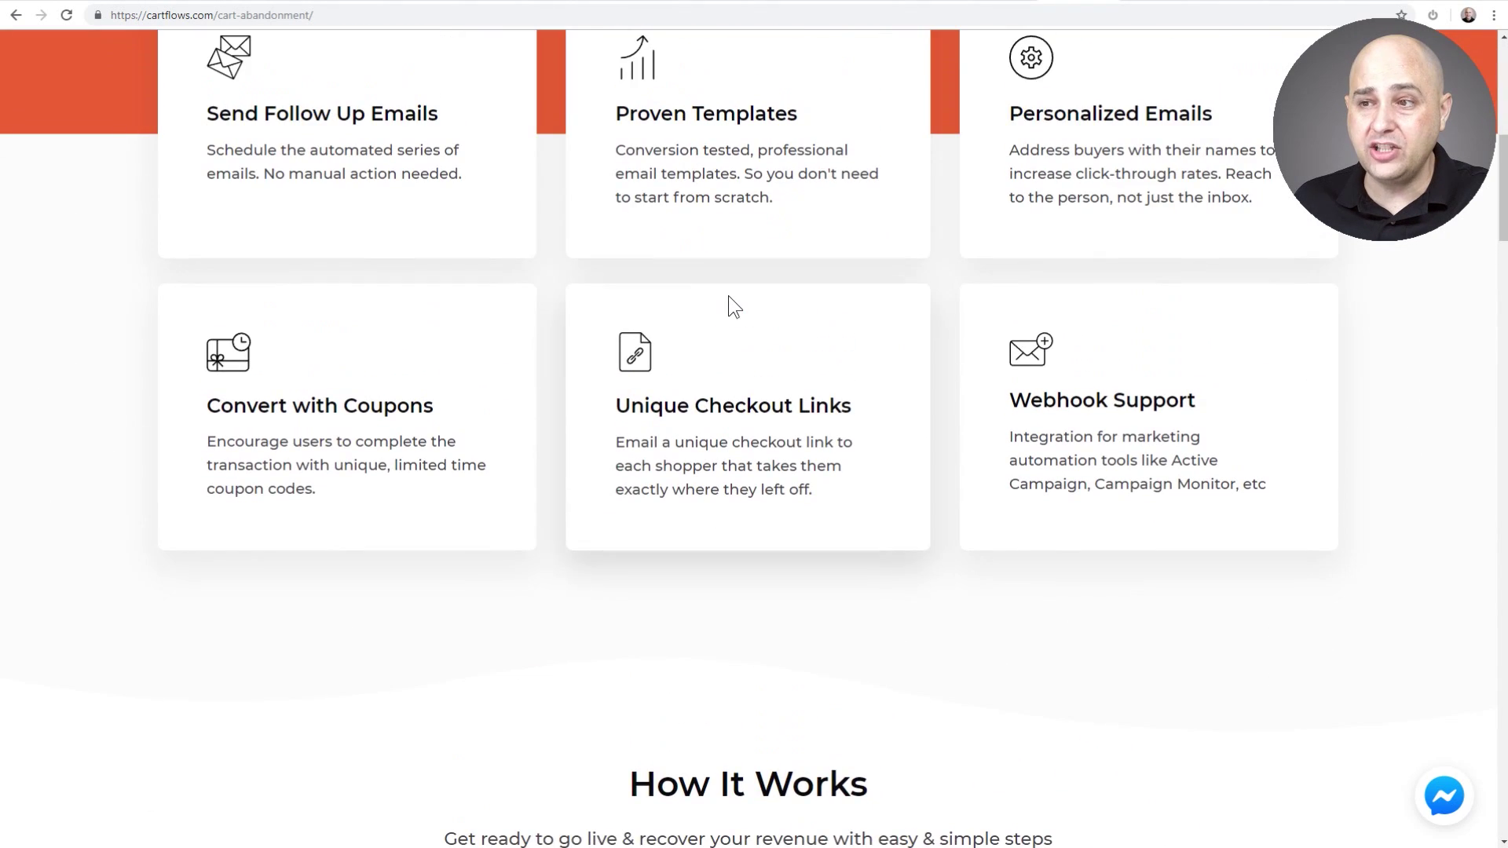
{"action": "scroll", "coordinate": [727, 294], "scroll_direction": "up", "scroll_amount": 4}
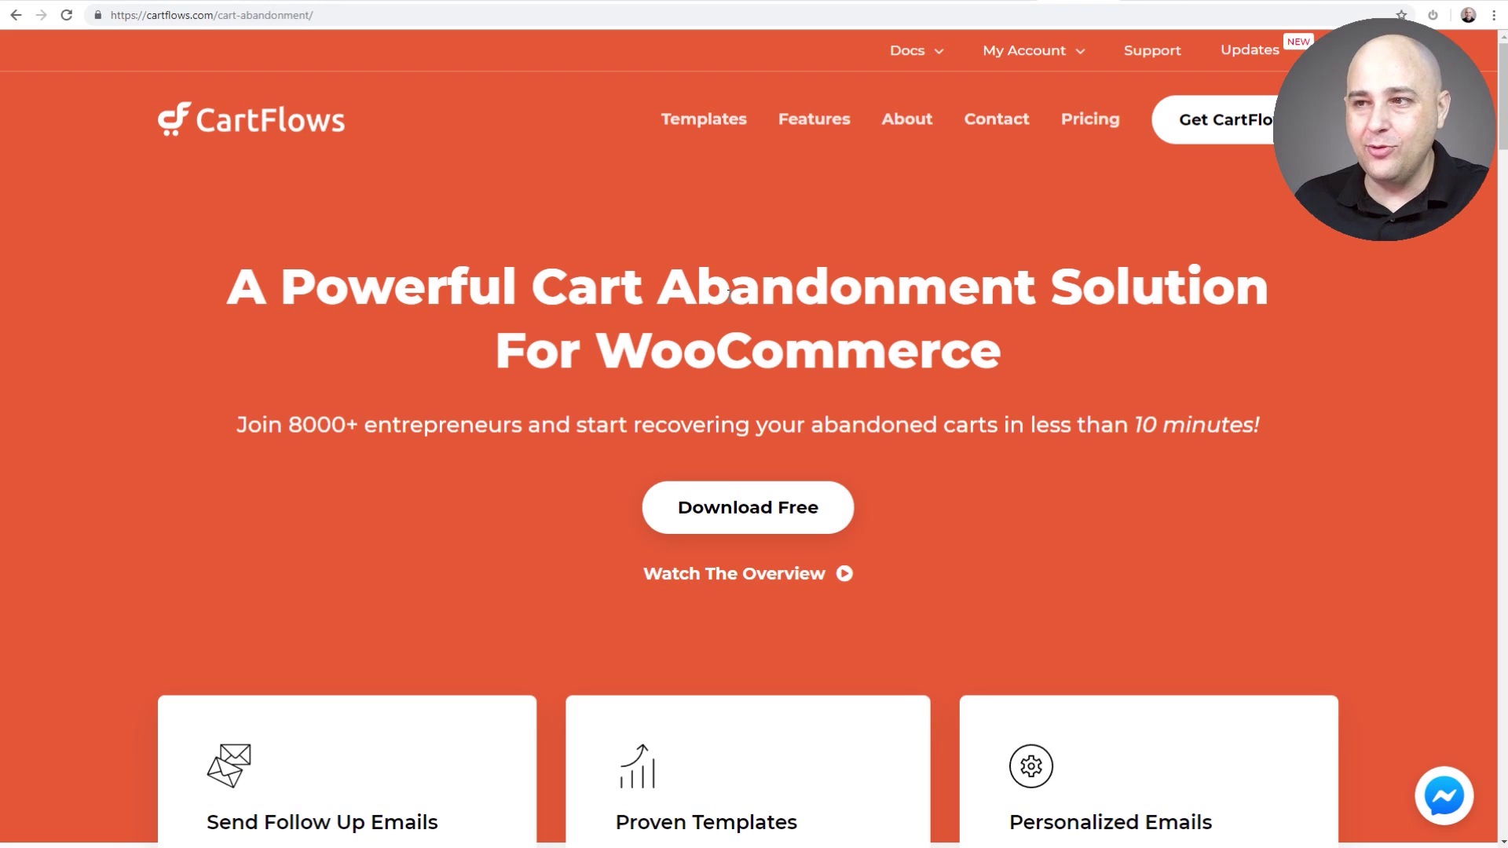
{"action": "scroll", "coordinate": [728, 296], "scroll_direction": "down", "scroll_amount": 10}
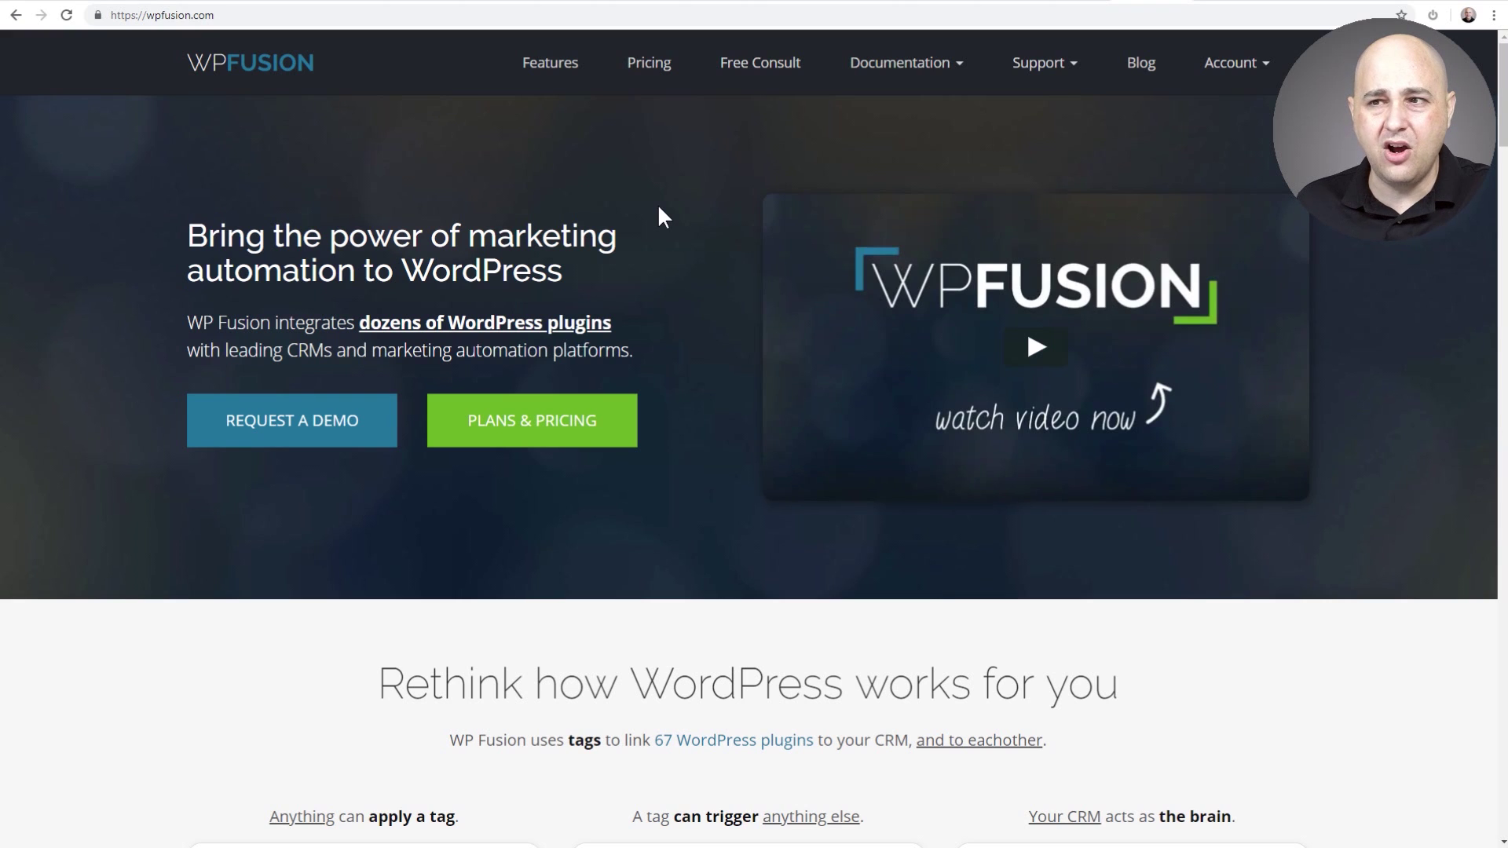
Review the WP Fusion homepage, including its tag-based automation, supported CRMs and course options
{"action": "scroll", "coordinate": [657, 205], "scroll_direction": "down", "scroll_amount": 6}
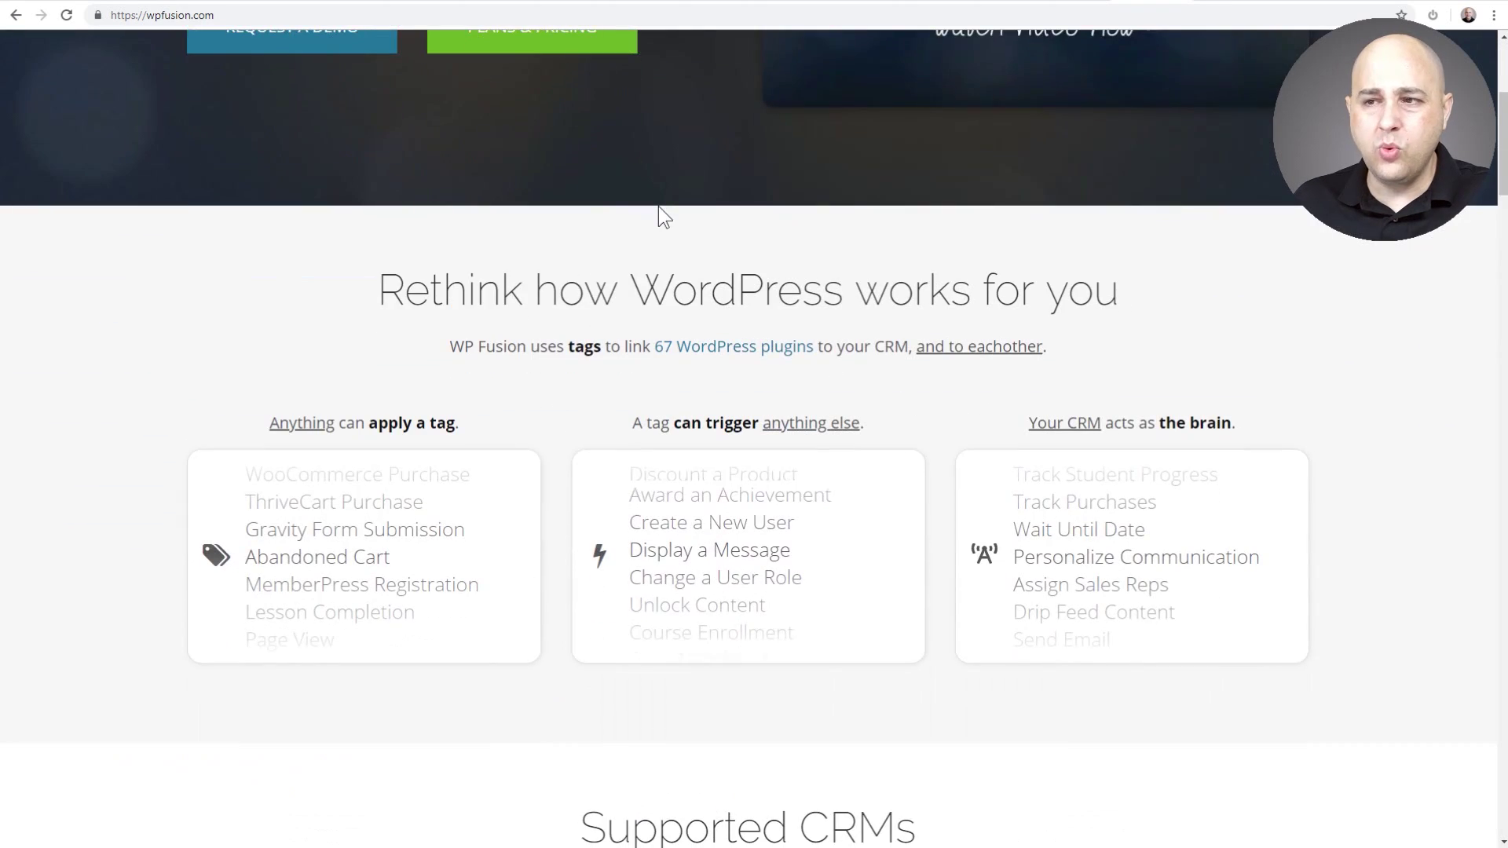
{"action": "scroll", "coordinate": [658, 206], "scroll_direction": "down", "scroll_amount": 6}
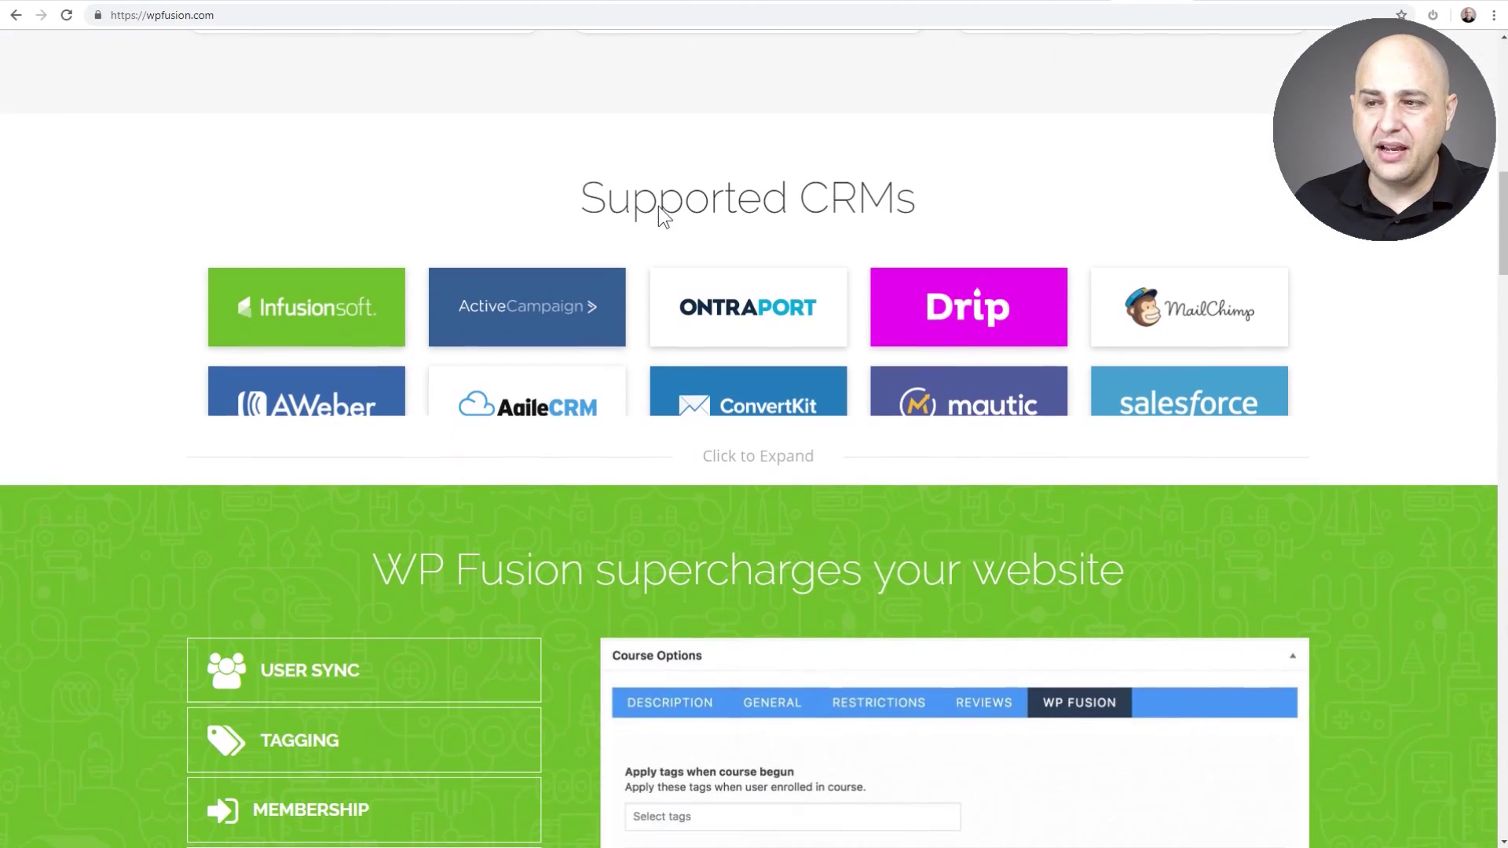
{"action": "scroll", "coordinate": [658, 206], "scroll_direction": "down", "scroll_amount": 3}
{"action": "scroll", "coordinate": [663, 209], "scroll_direction": "up", "scroll_amount": 9}
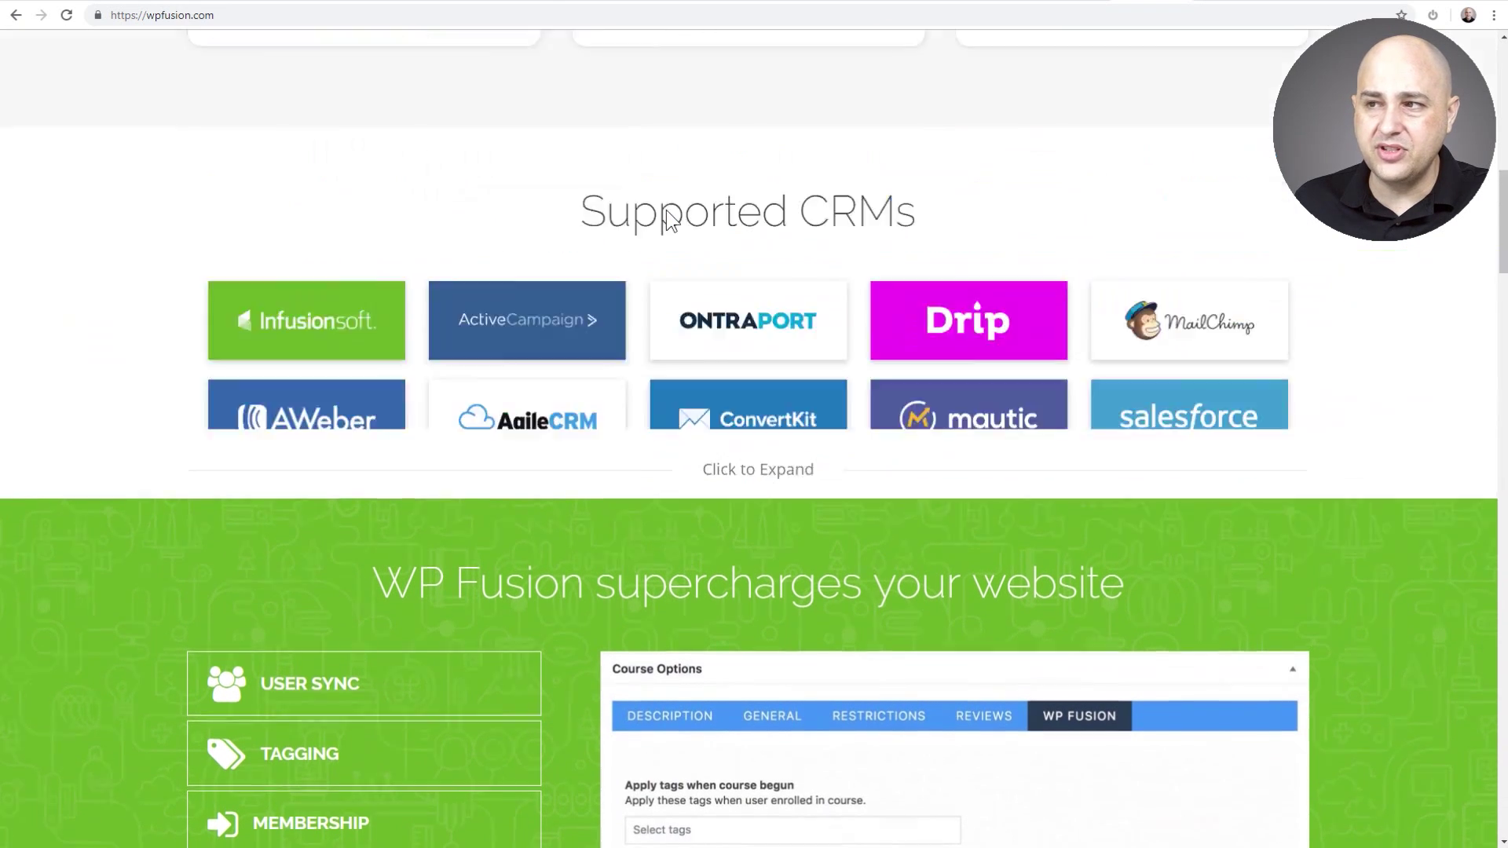
{"action": "scroll", "coordinate": [666, 206], "scroll_direction": "up", "scroll_amount": 7}
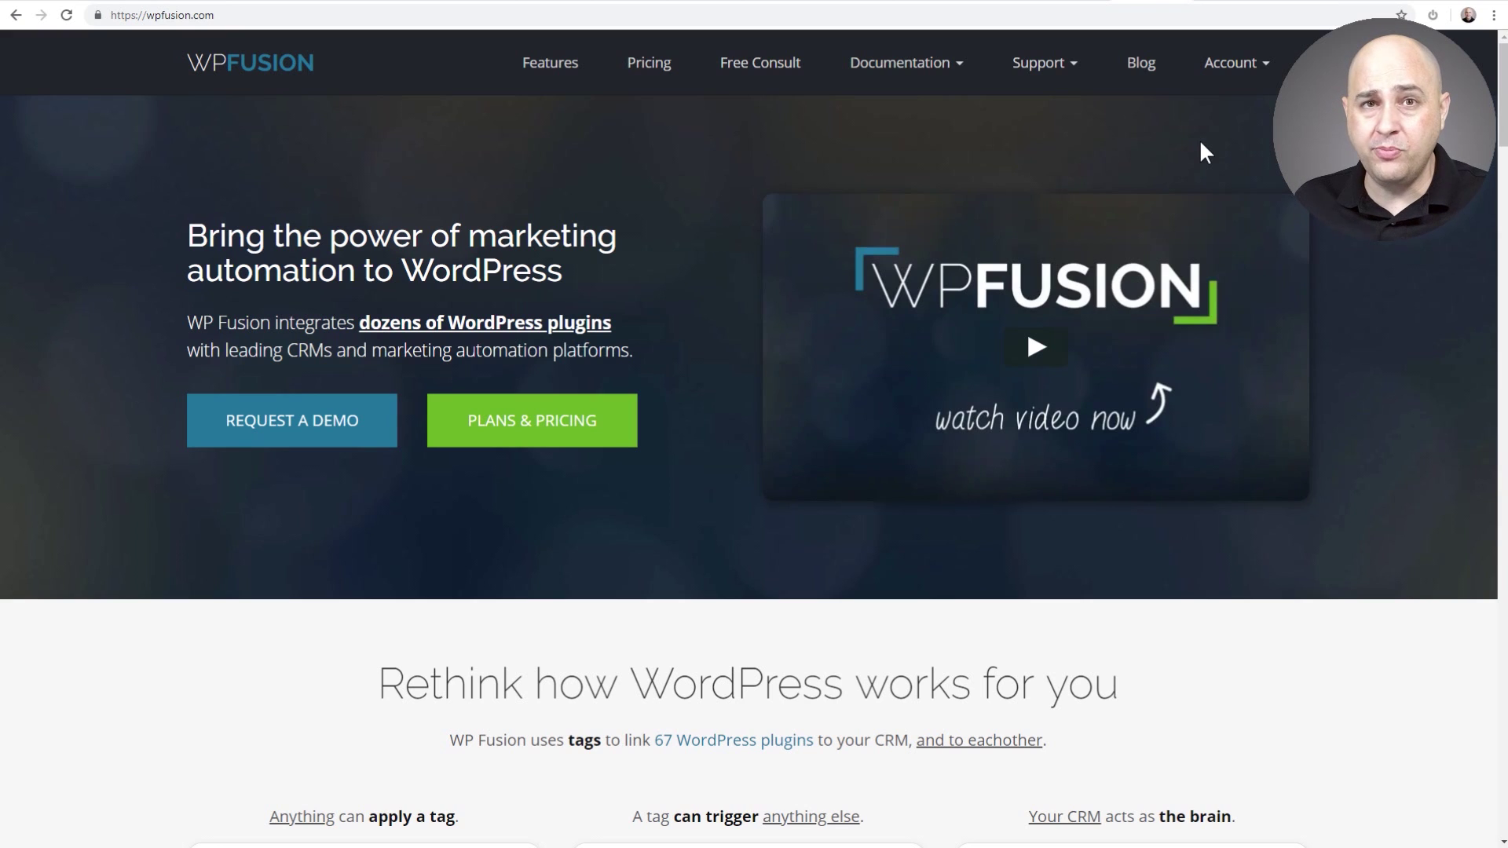
Switch to the LoginPress plugin page and review its top features and add-ons, including Social Login, Limit Login Attempts and Login Redirects
{"action": "left_click", "coordinate": [1220, 4]}
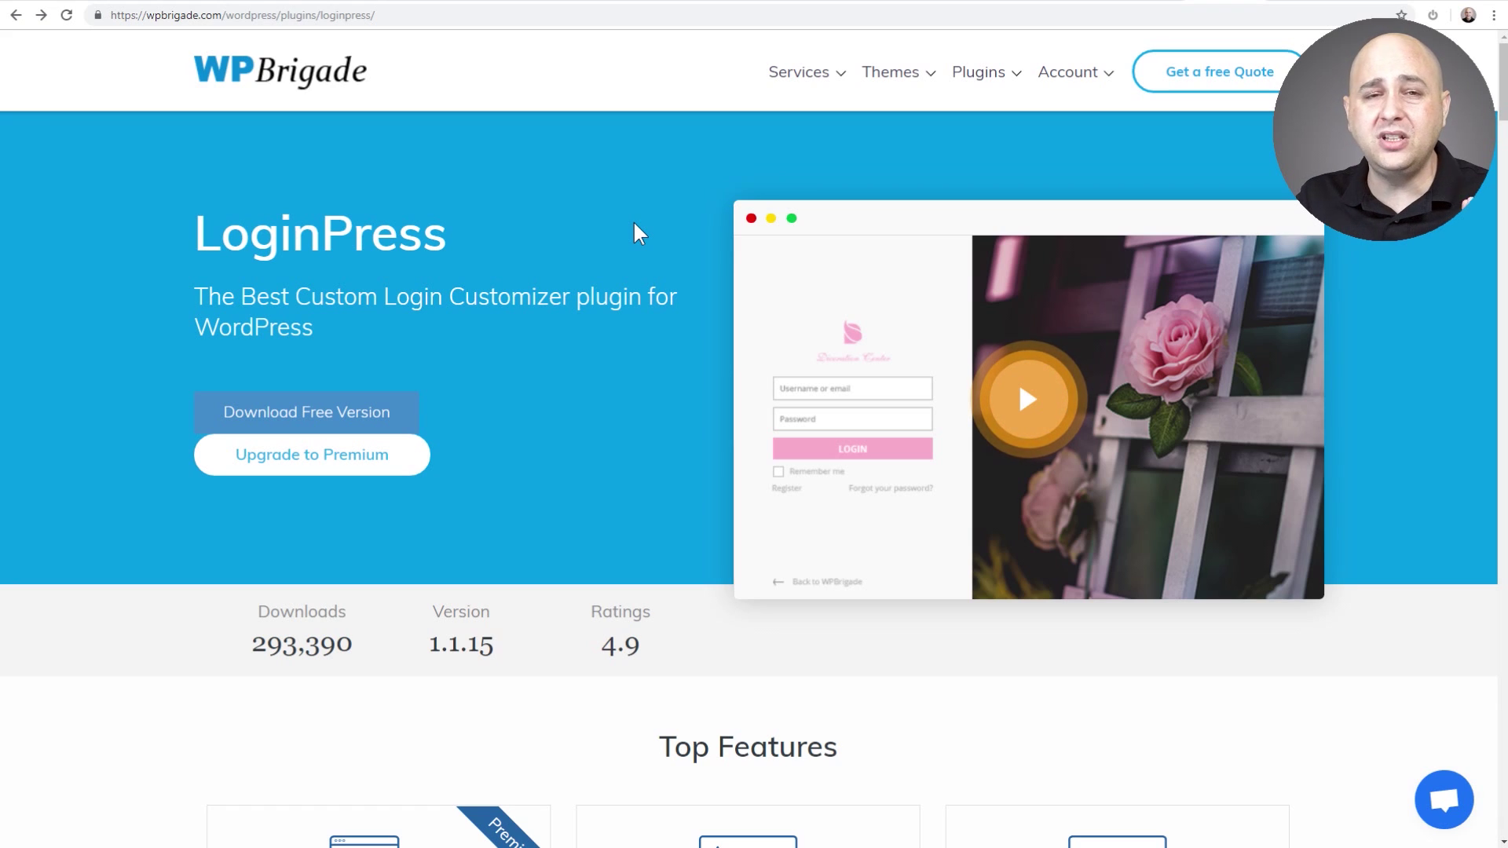
{"action": "scroll", "coordinate": [634, 225], "scroll_direction": "down", "scroll_amount": 7}
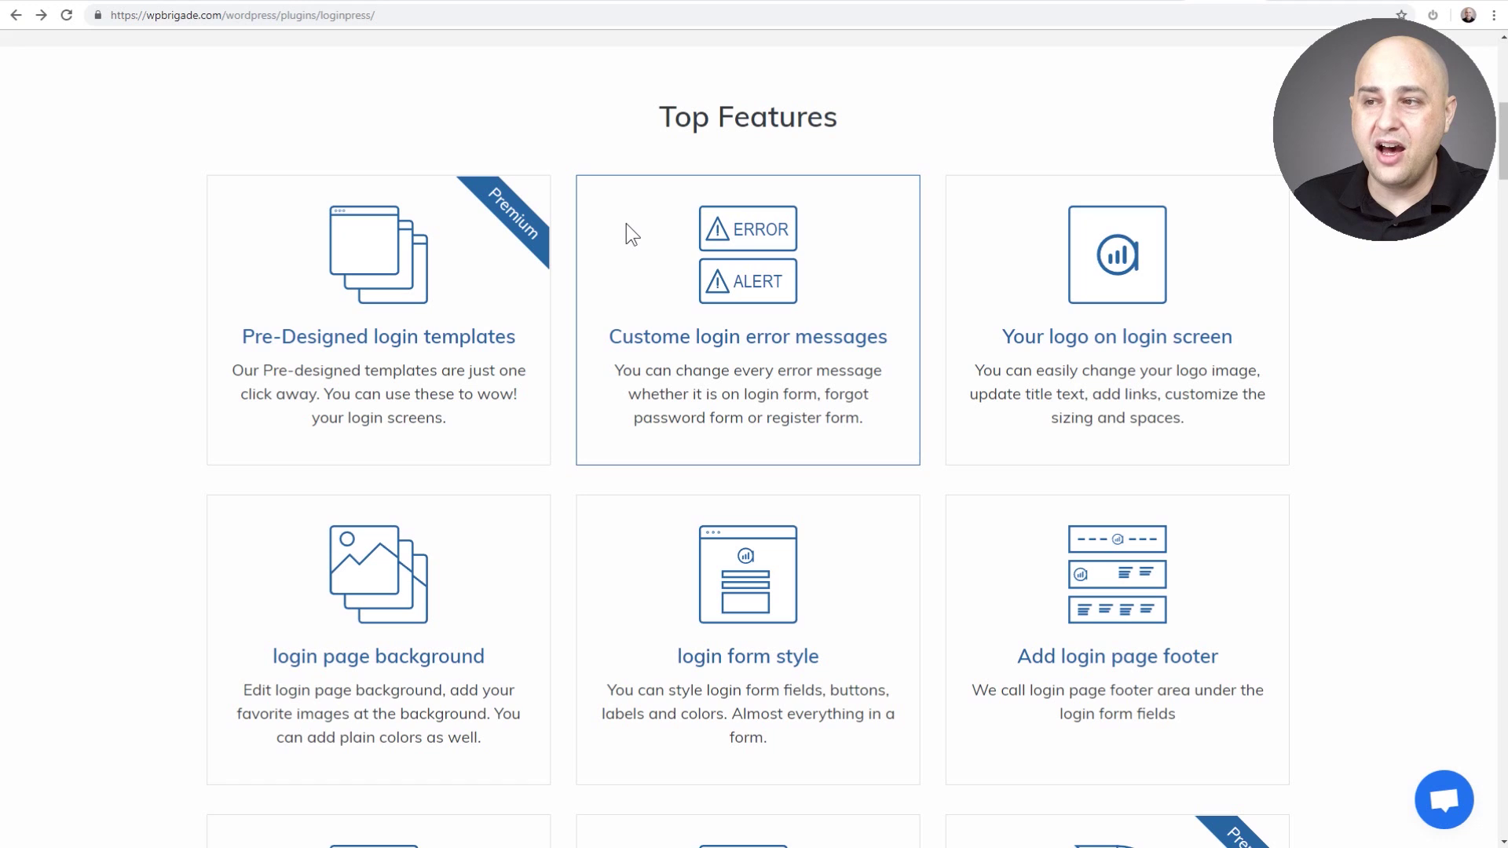
{"action": "scroll", "coordinate": [626, 224], "scroll_direction": "down", "scroll_amount": 1}
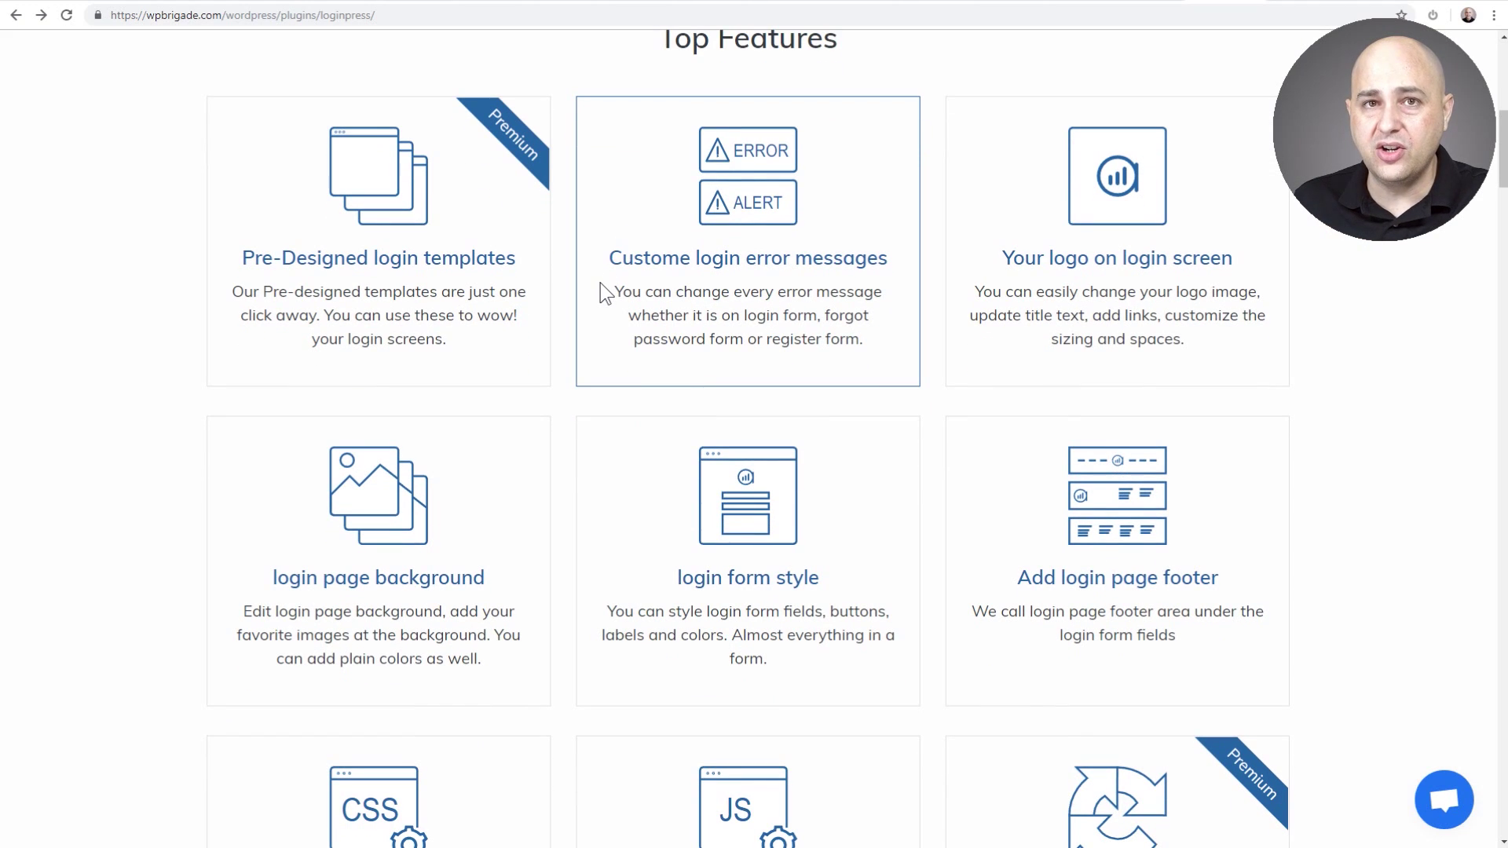
{"action": "scroll", "coordinate": [600, 284], "scroll_direction": "down", "scroll_amount": 4}
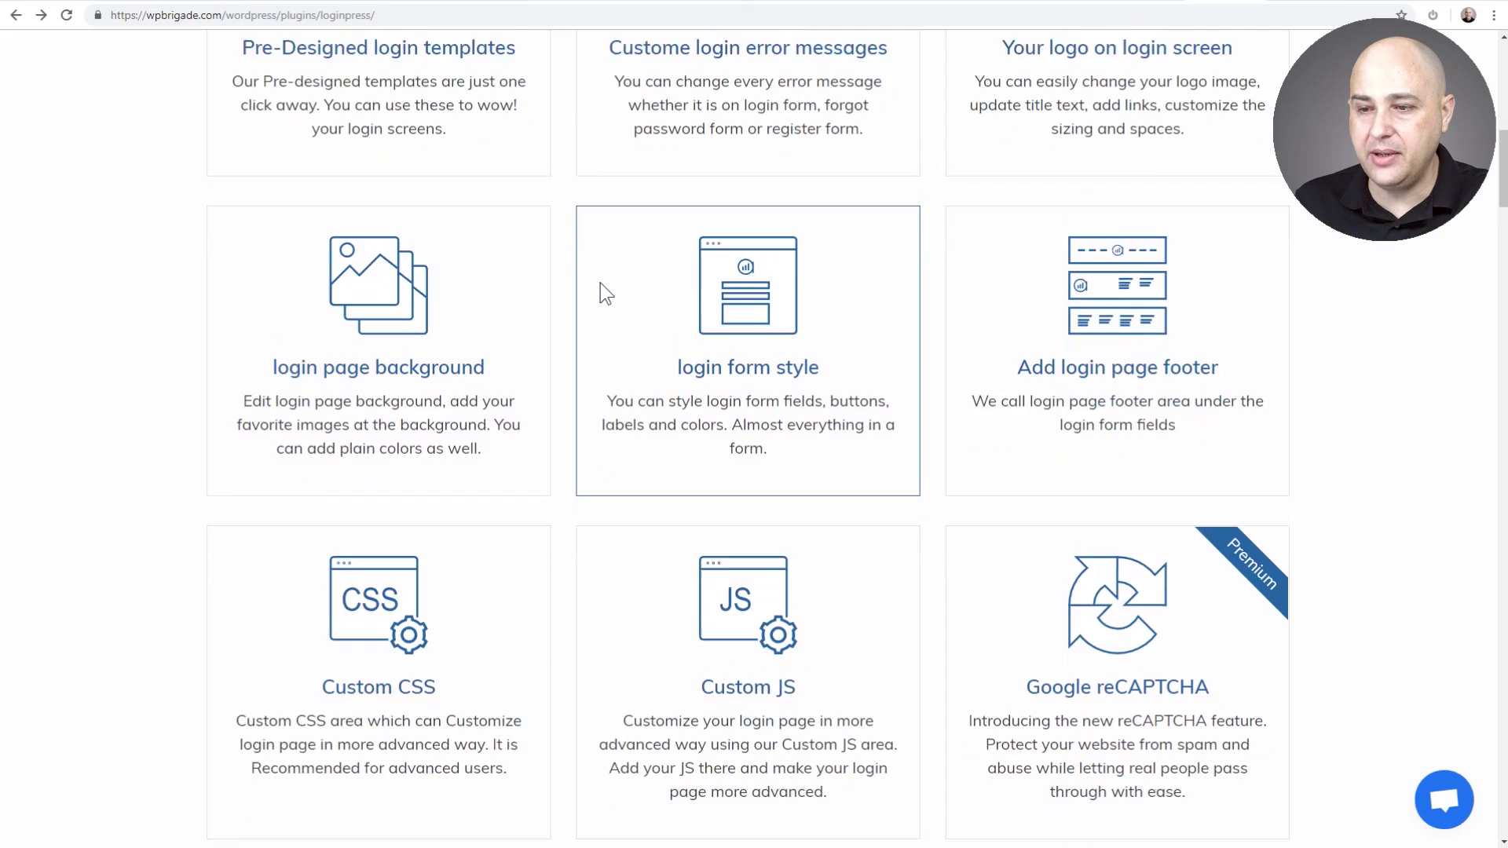
{"action": "scroll", "coordinate": [600, 283], "scroll_direction": "down", "scroll_amount": 5}
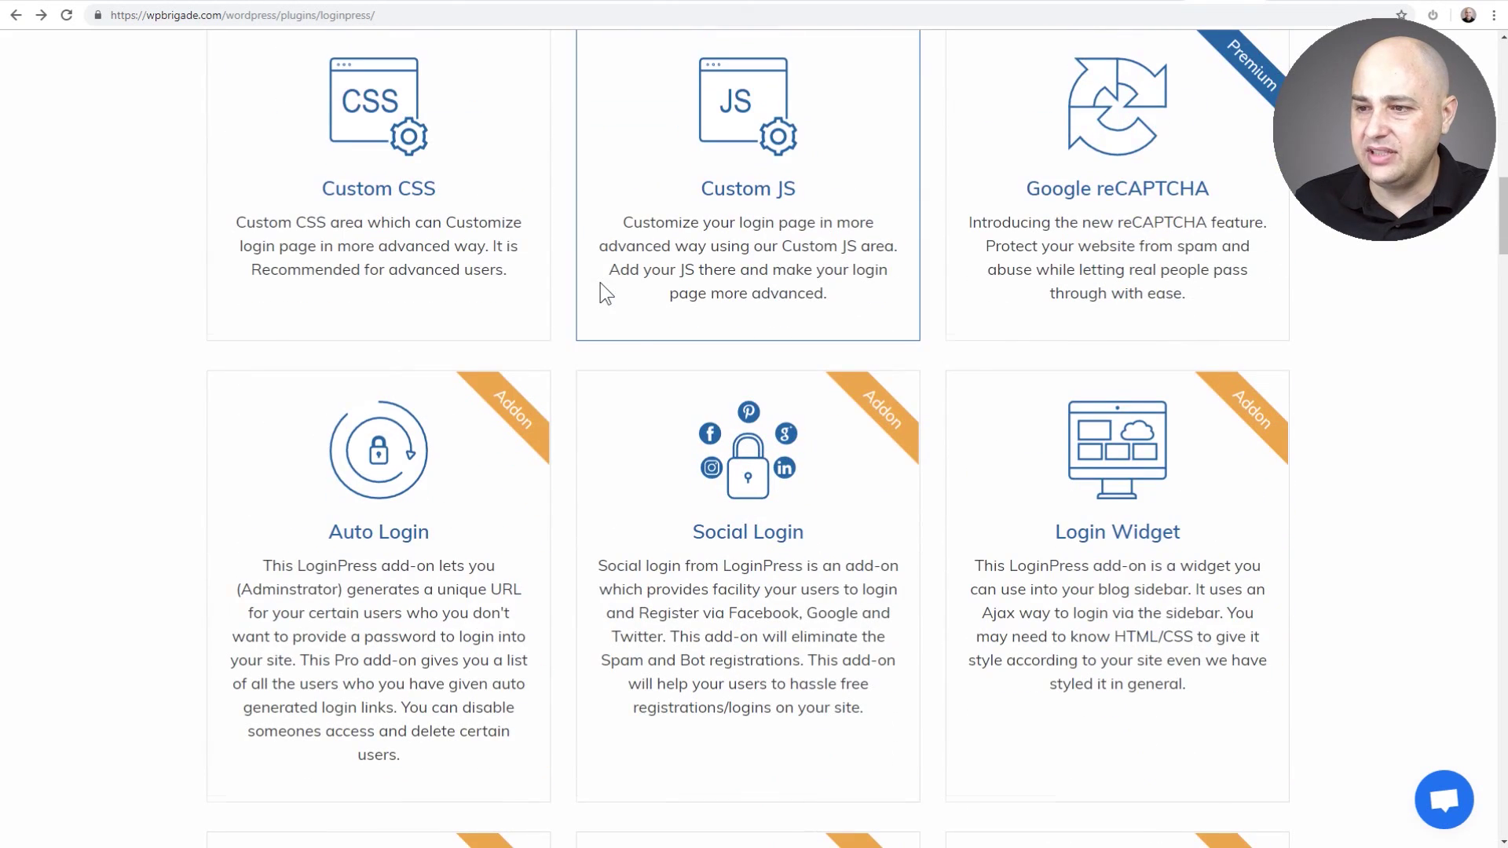
{"action": "scroll", "coordinate": [600, 283], "scroll_direction": "down", "scroll_amount": 2}
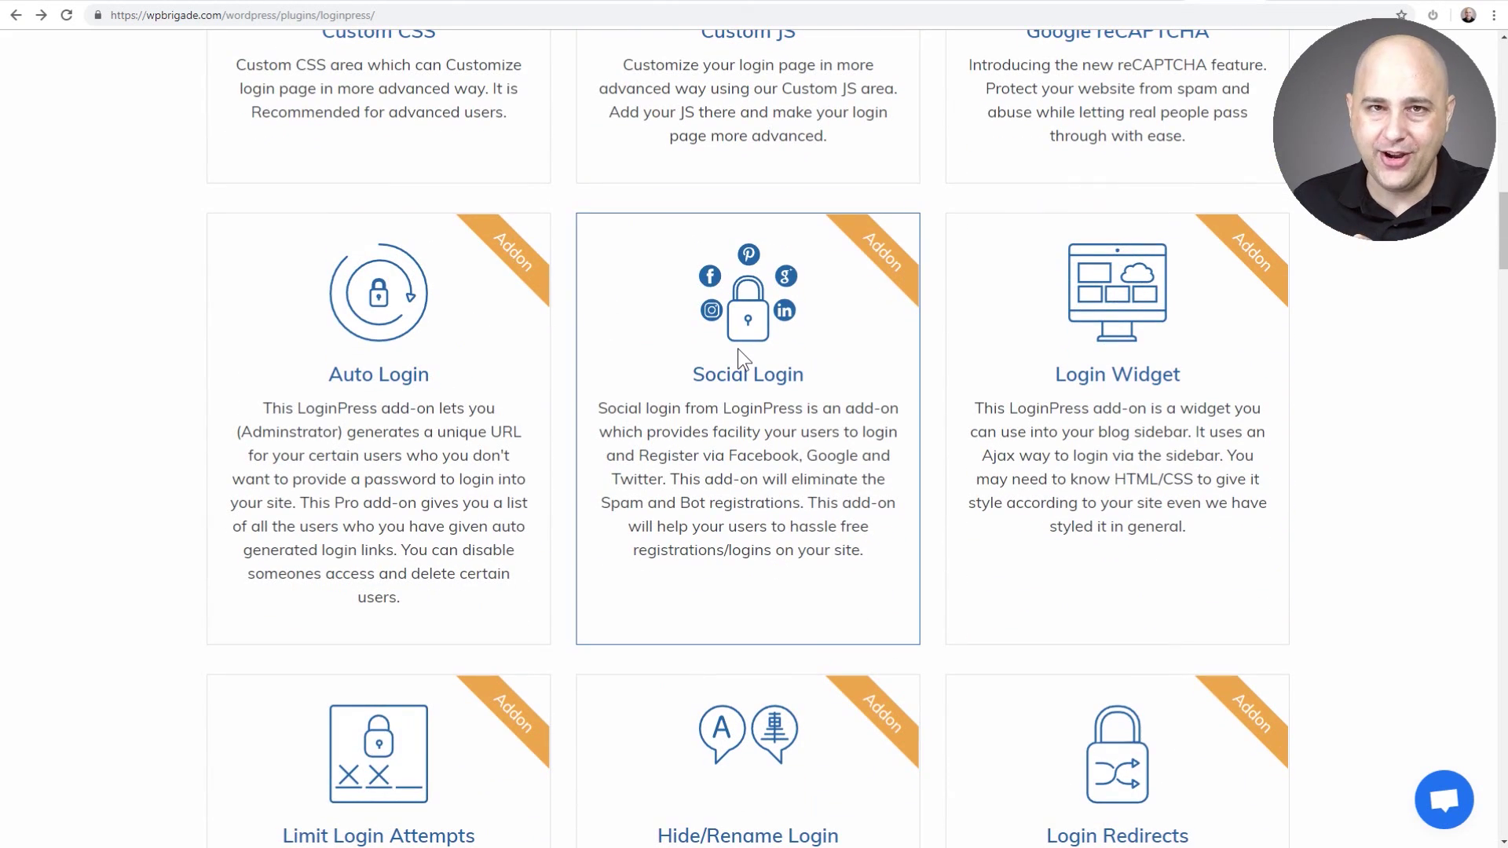
{"action": "scroll", "coordinate": [739, 351], "scroll_direction": "down", "scroll_amount": 2}
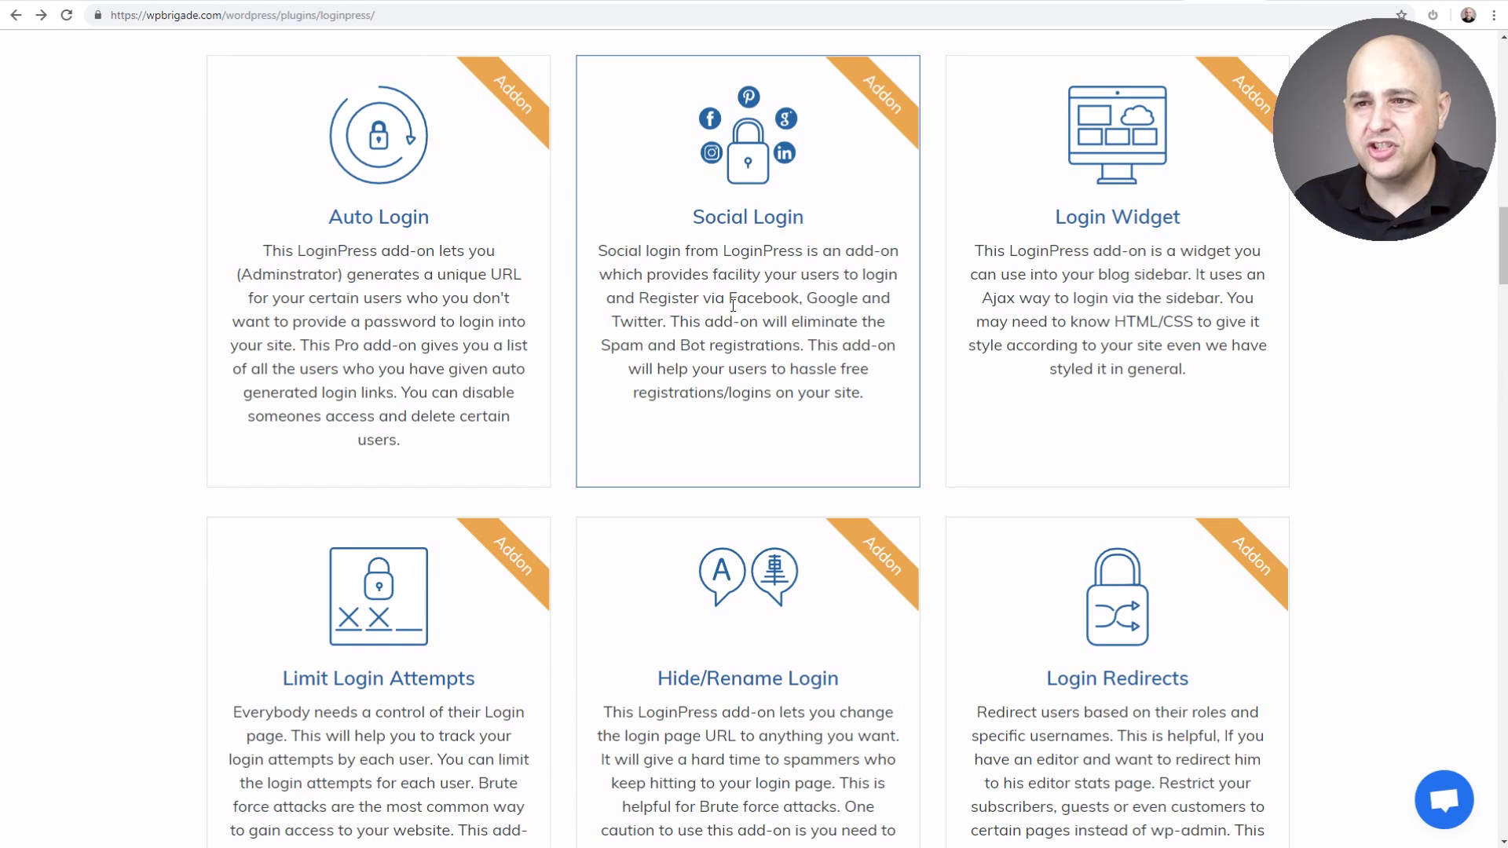
{"action": "scroll", "coordinate": [733, 307], "scroll_direction": "down", "scroll_amount": 3}
{"action": "scroll", "coordinate": [743, 309], "scroll_direction": "up", "scroll_amount": 2}
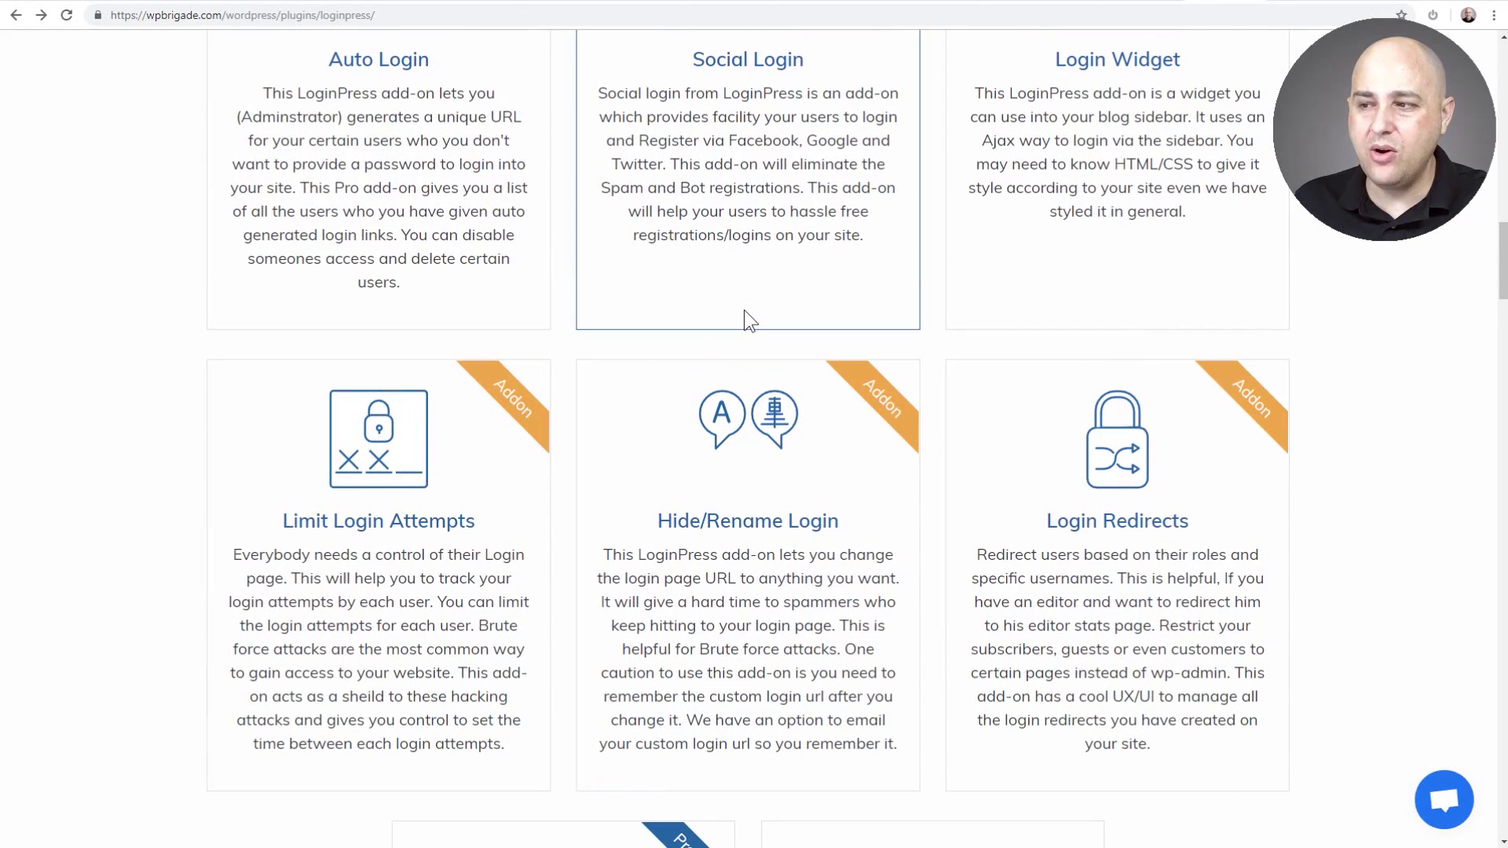
{"action": "scroll", "coordinate": [743, 309], "scroll_direction": "up", "scroll_amount": 20}
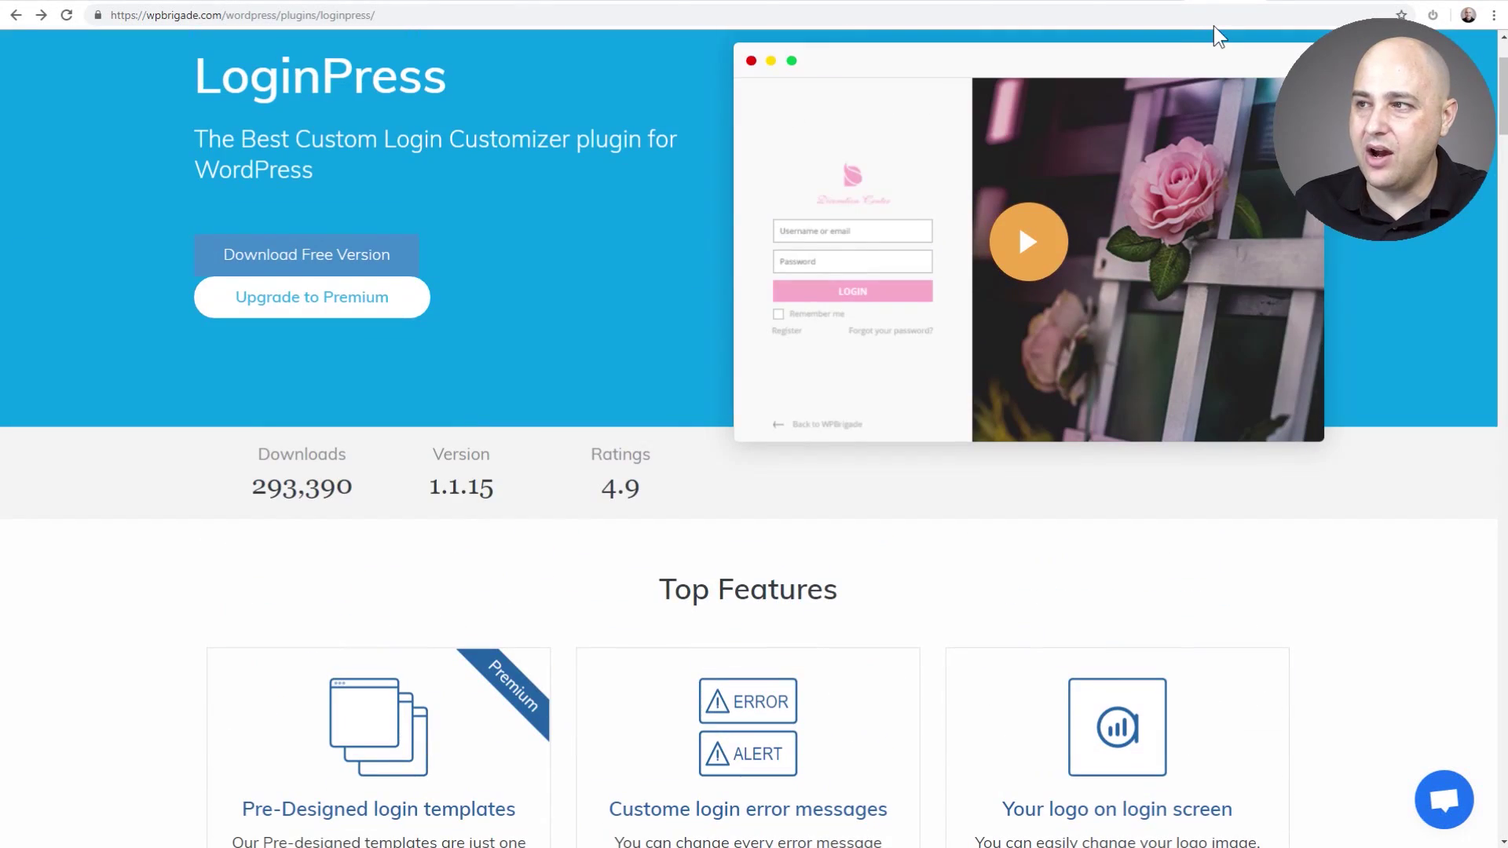
Switch to the AppSumo LoginPress deal, dismiss the discount popup and compare the Single and Double plans, highlighting the Single plan's site limit
{"action": "left_click", "coordinate": [1280, 1]}
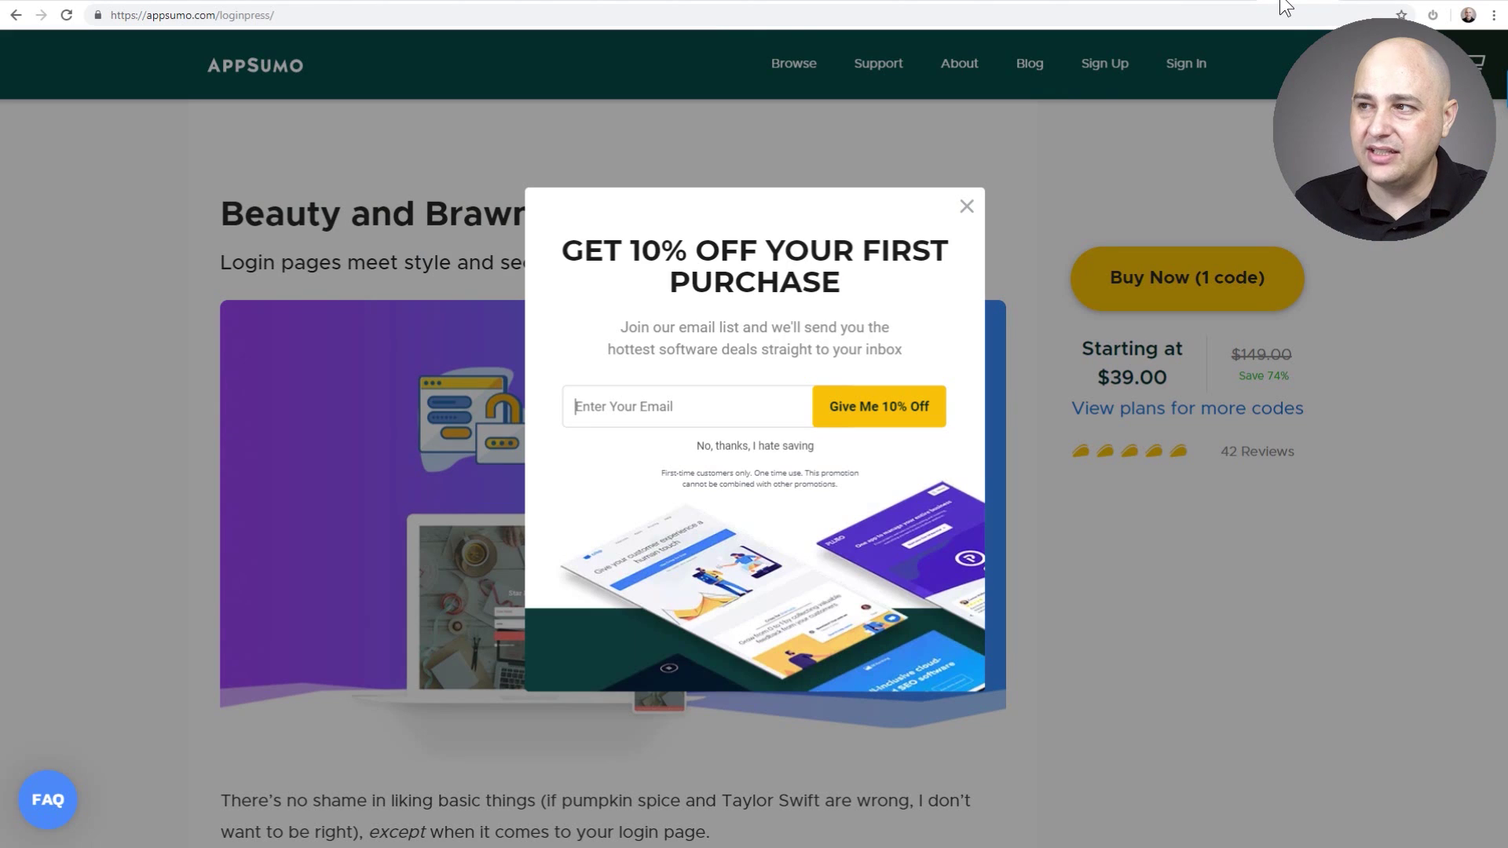
{"action": "left_click", "coordinate": [972, 203]}
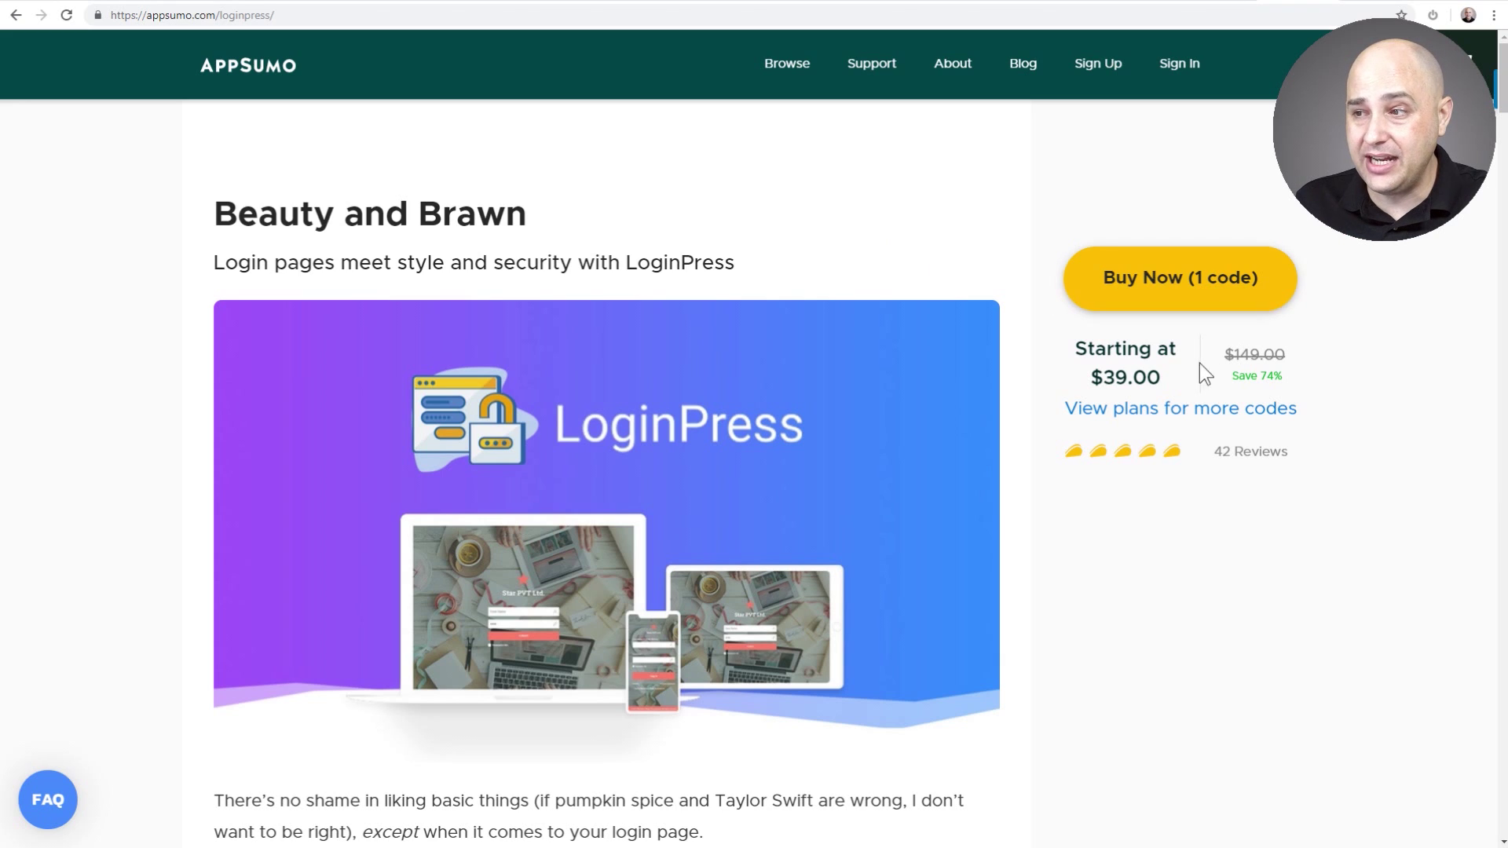
{"action": "left_click", "coordinate": [1168, 408]}
{"action": "scroll", "coordinate": [729, 330], "scroll_direction": "down", "scroll_amount": 5}
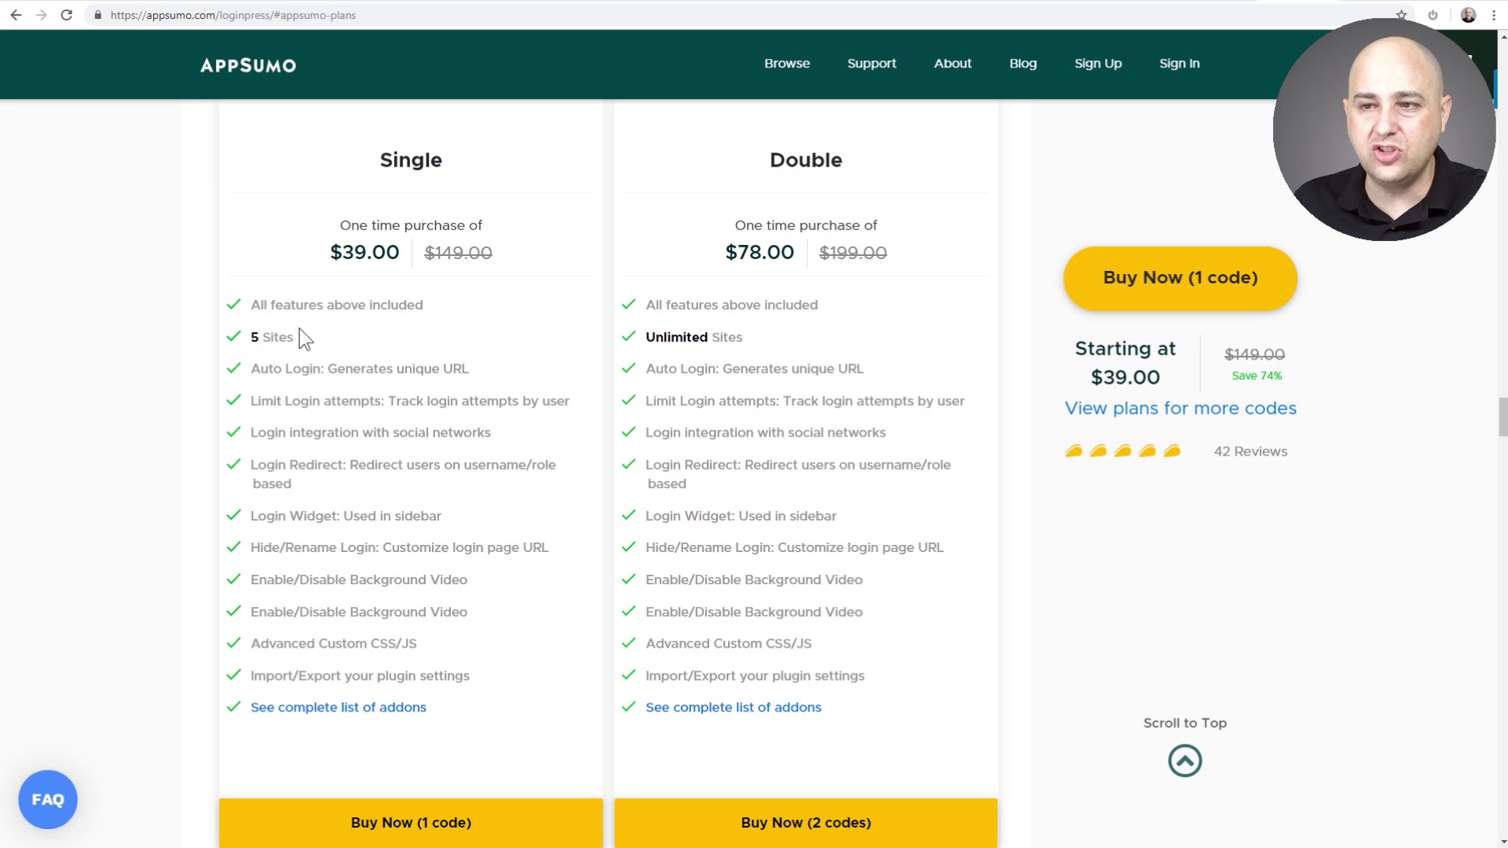
{"action": "left_click_drag", "start_coordinate": [295, 337], "coordinate": [248, 337]}
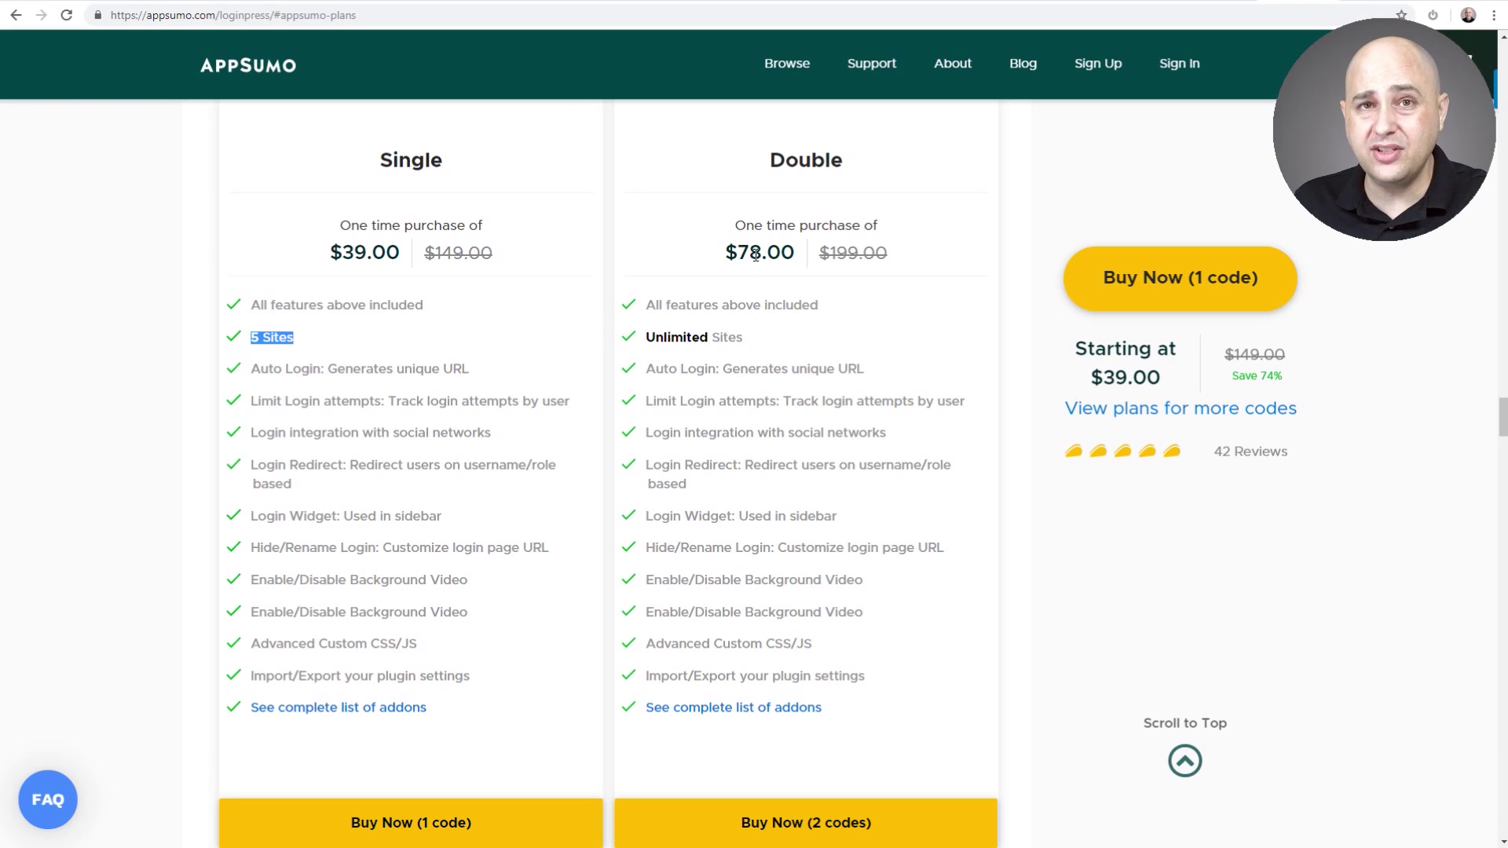
{"action": "scroll", "coordinate": [755, 255], "scroll_direction": "up", "scroll_amount": 1}
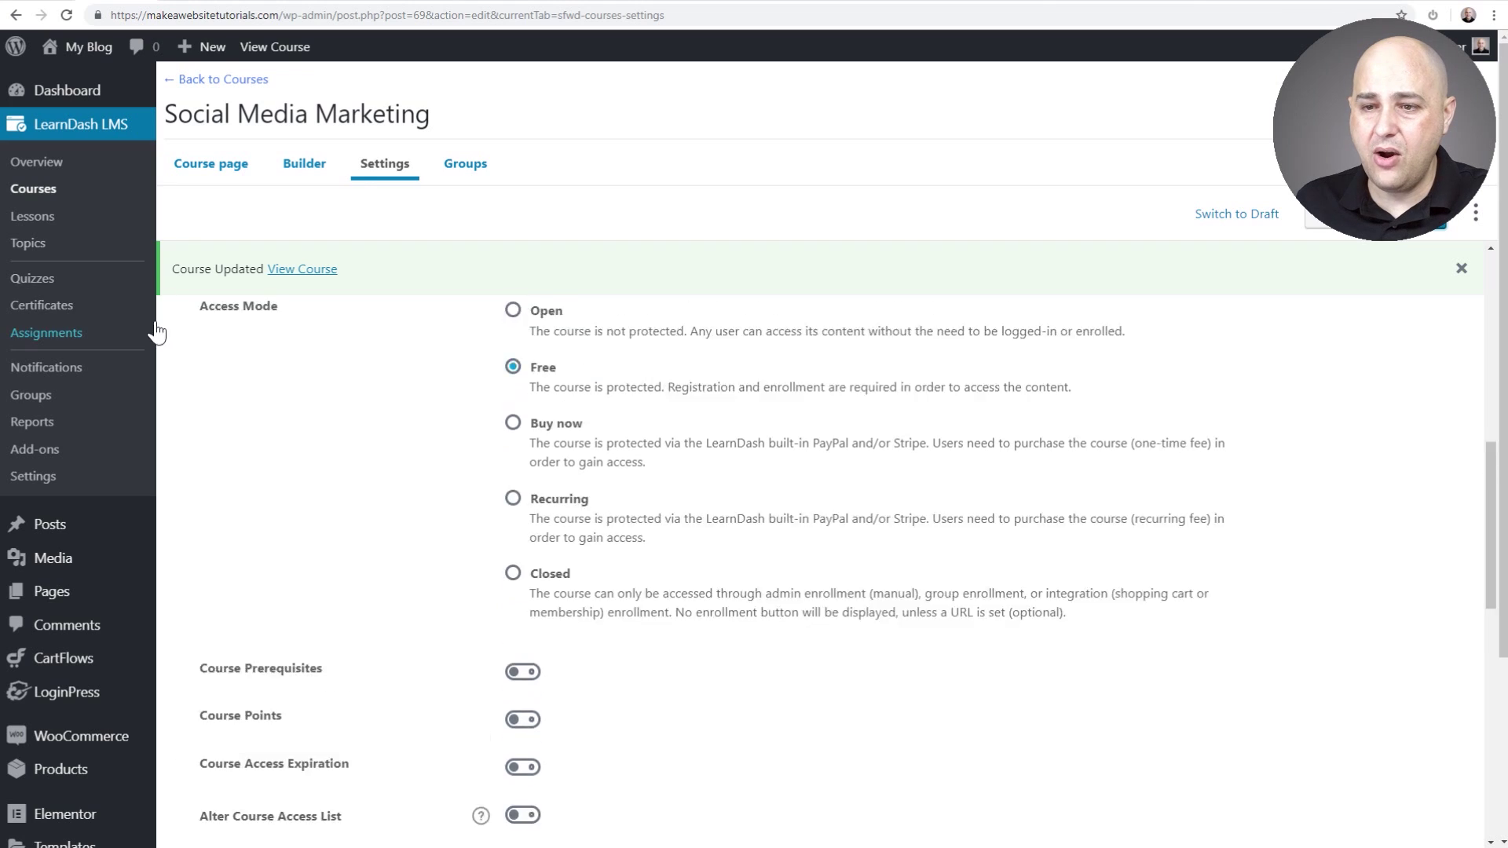
Return to the WordPress admin, open LoginPress and look through its available add-ons
{"action": "scroll", "coordinate": [157, 333], "scroll_direction": "up", "scroll_amount": 3}
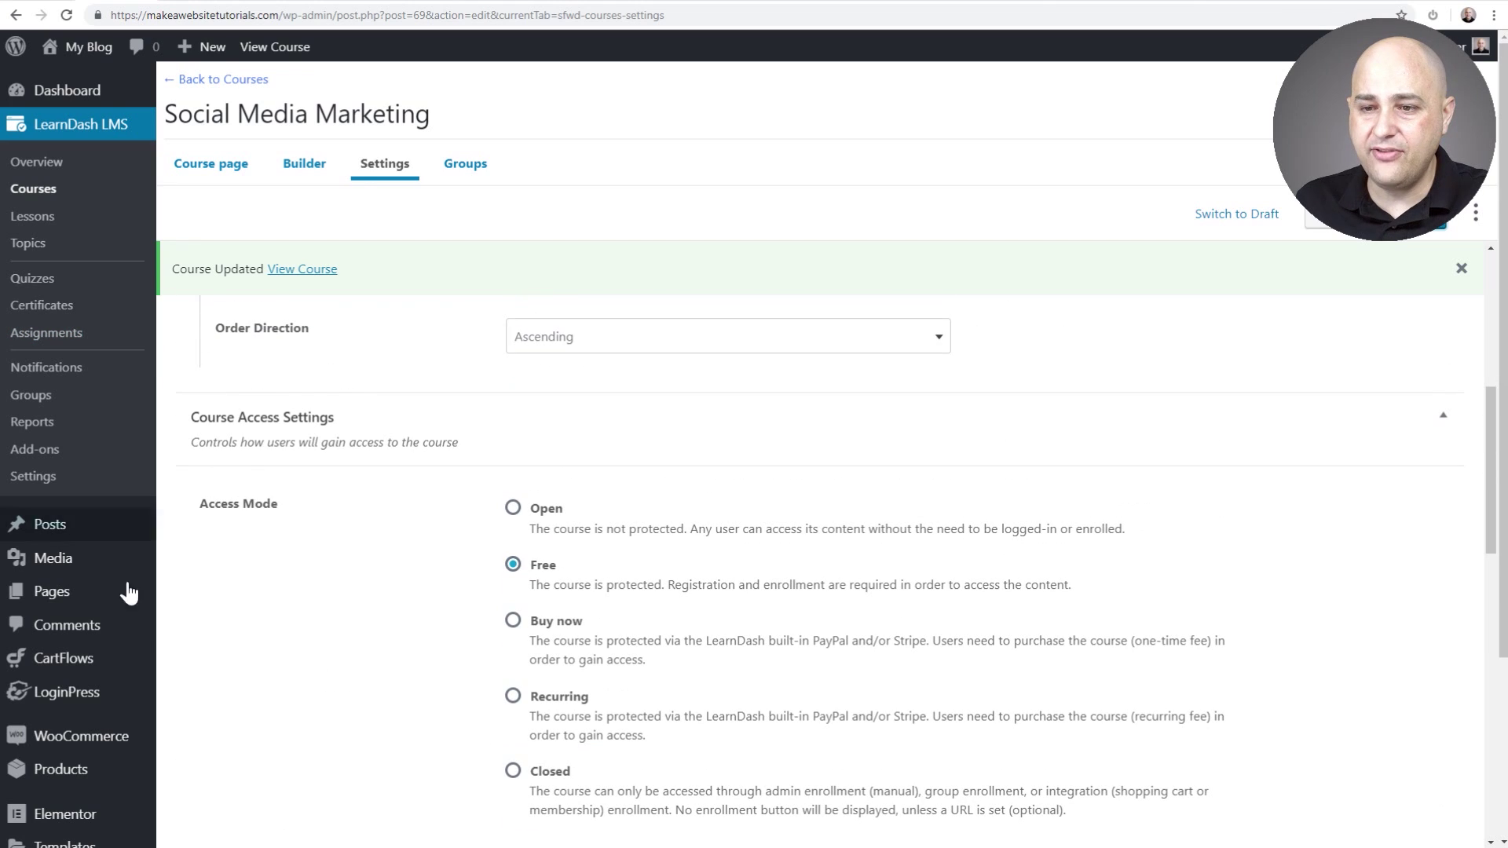
{"action": "scroll", "coordinate": [102, 611], "scroll_direction": "down", "scroll_amount": 3}
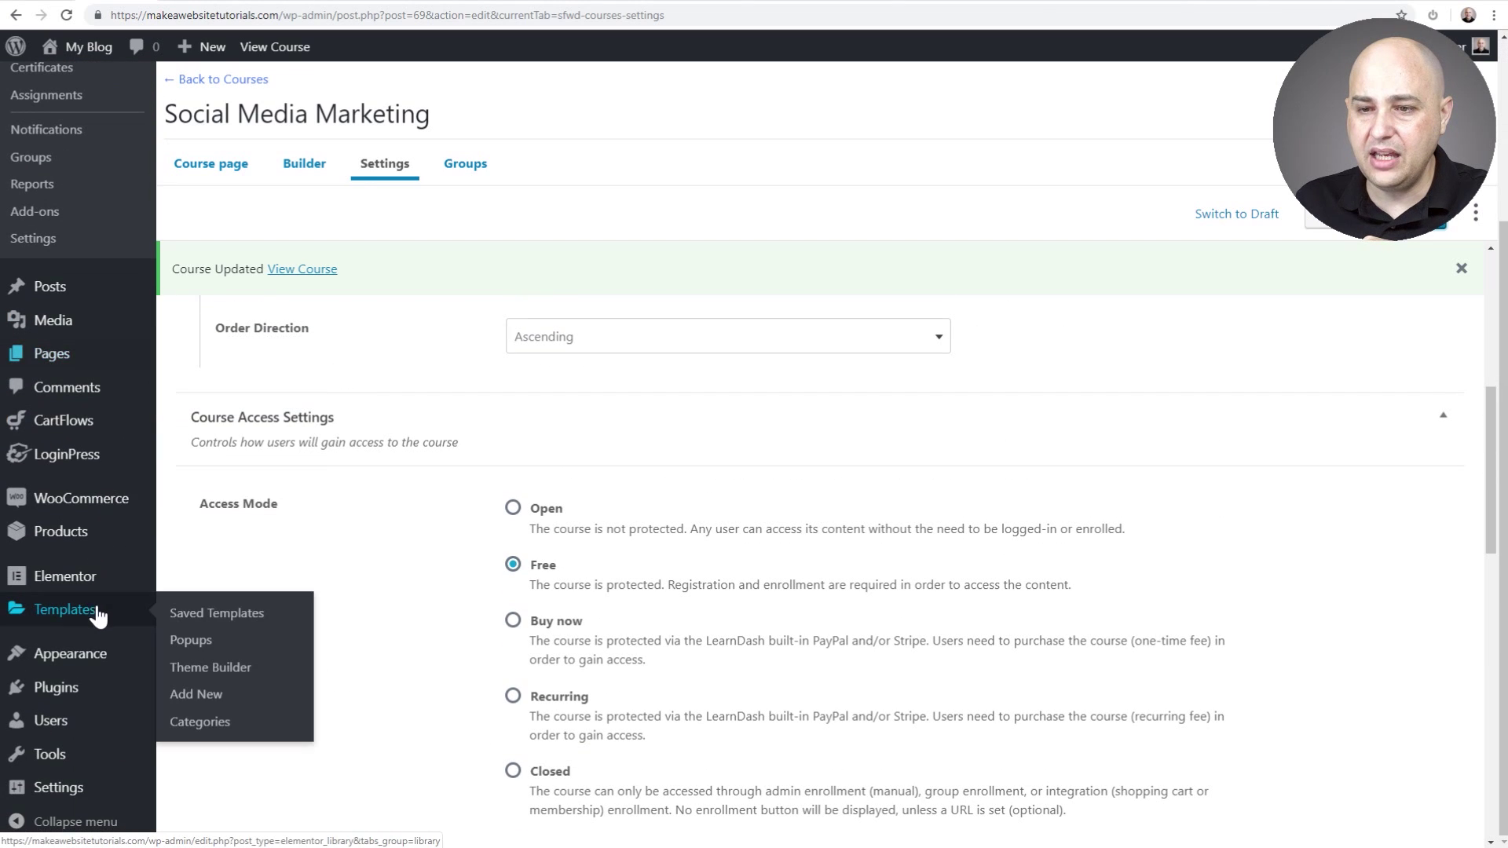
{"action": "left_click", "coordinate": [66, 460]}
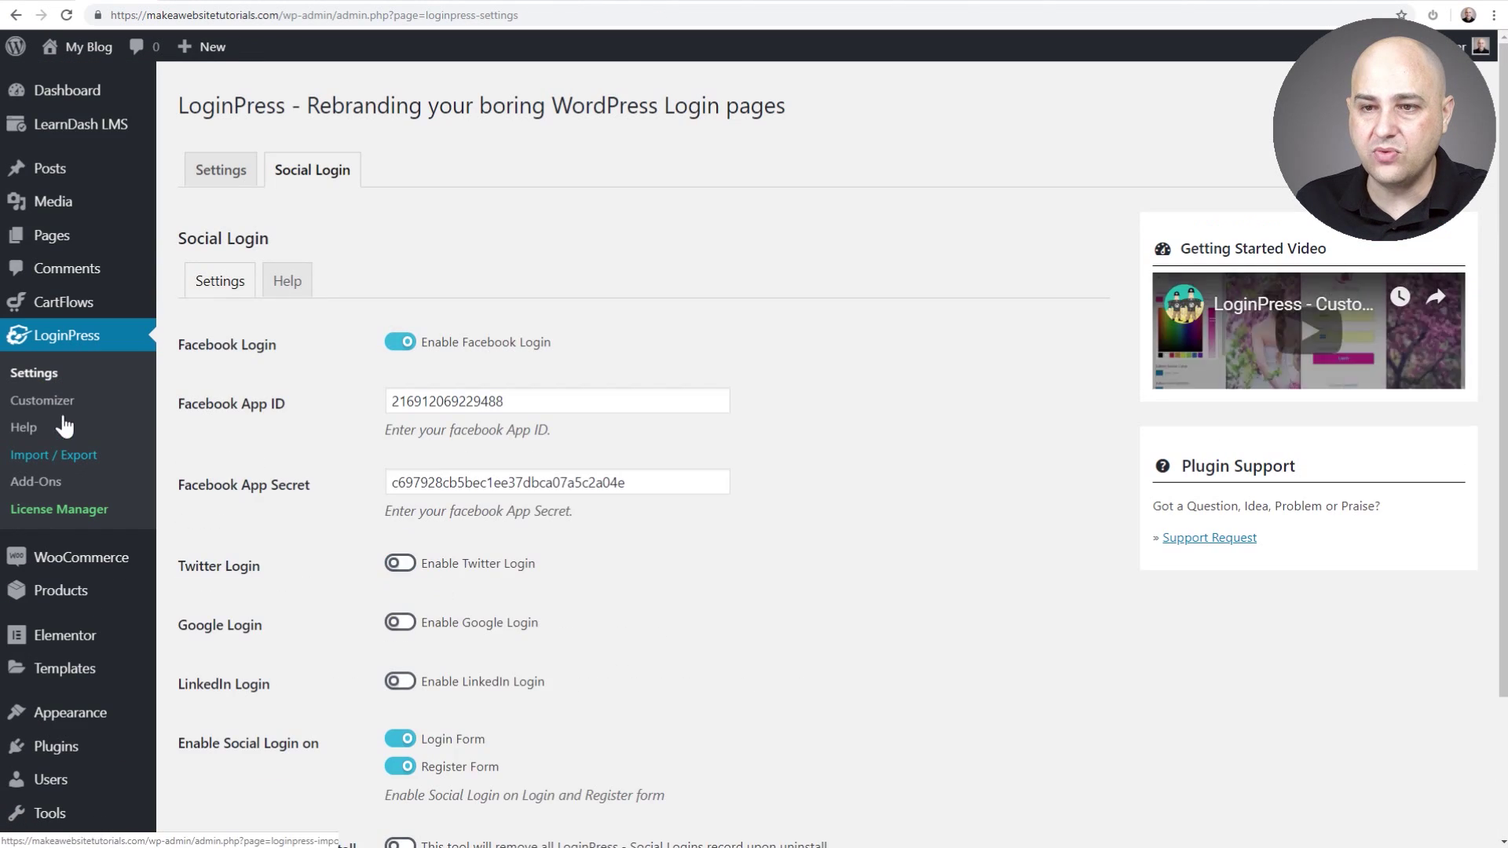
{"action": "left_click", "coordinate": [46, 489]}
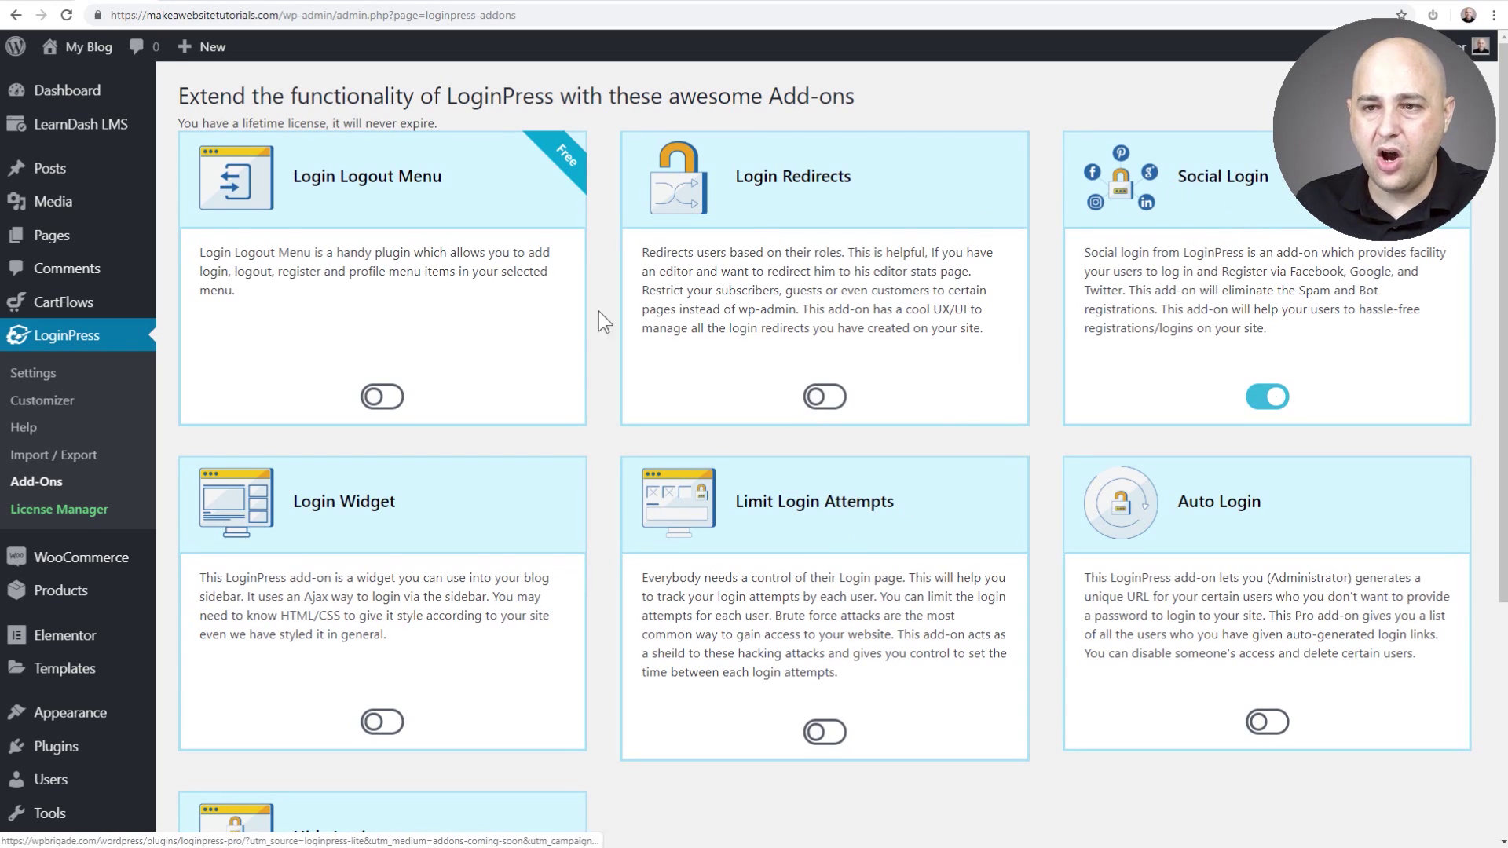
Review the LoginPress Social Login settings and expand the Facebook Login setup instructions in its help section
{"action": "left_click", "coordinate": [37, 376]}
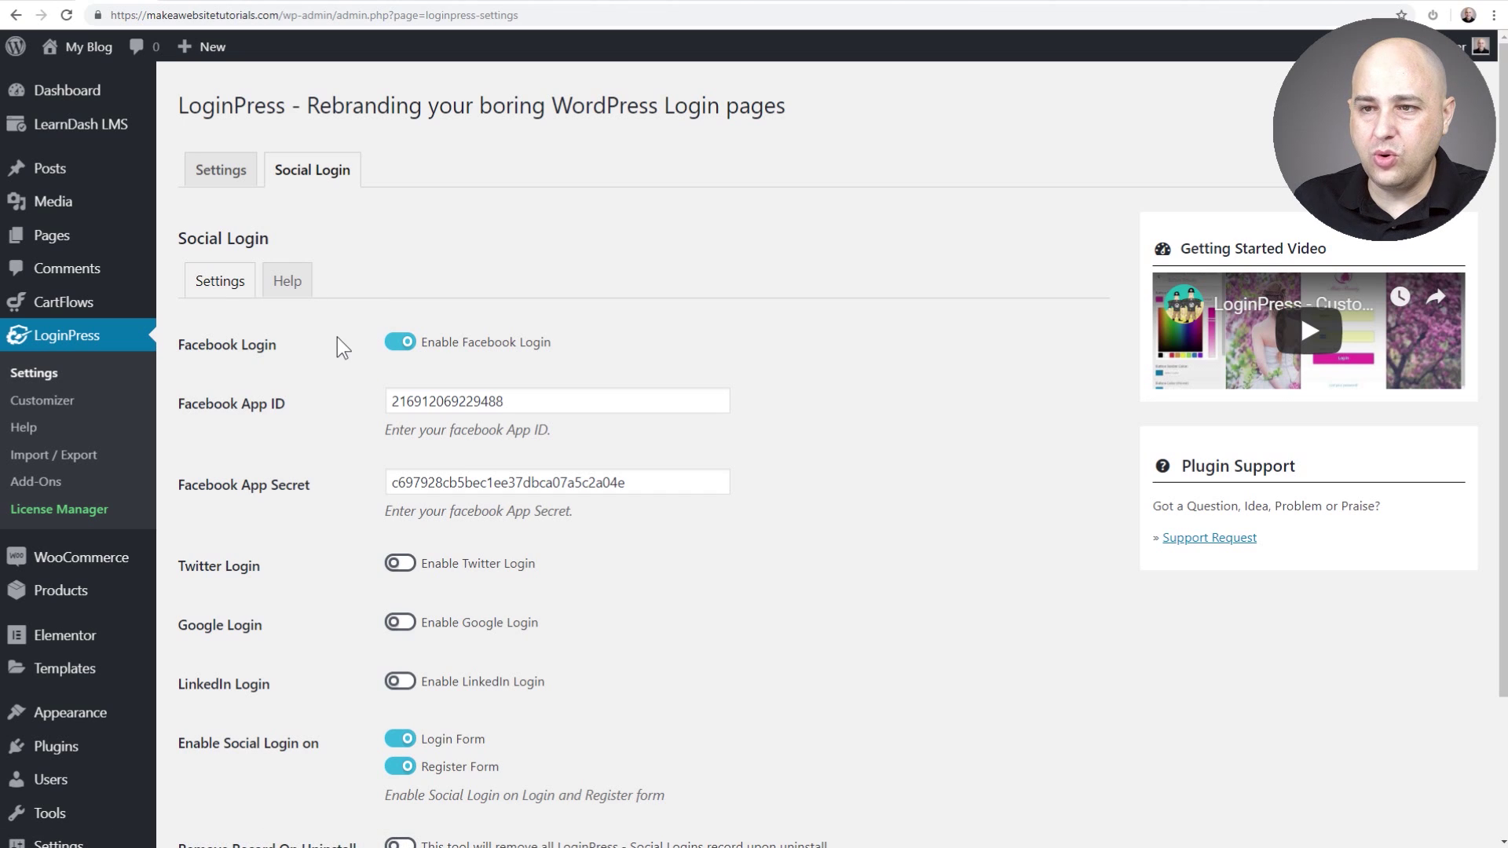
{"action": "scroll", "coordinate": [337, 337], "scroll_direction": "down", "scroll_amount": 3}
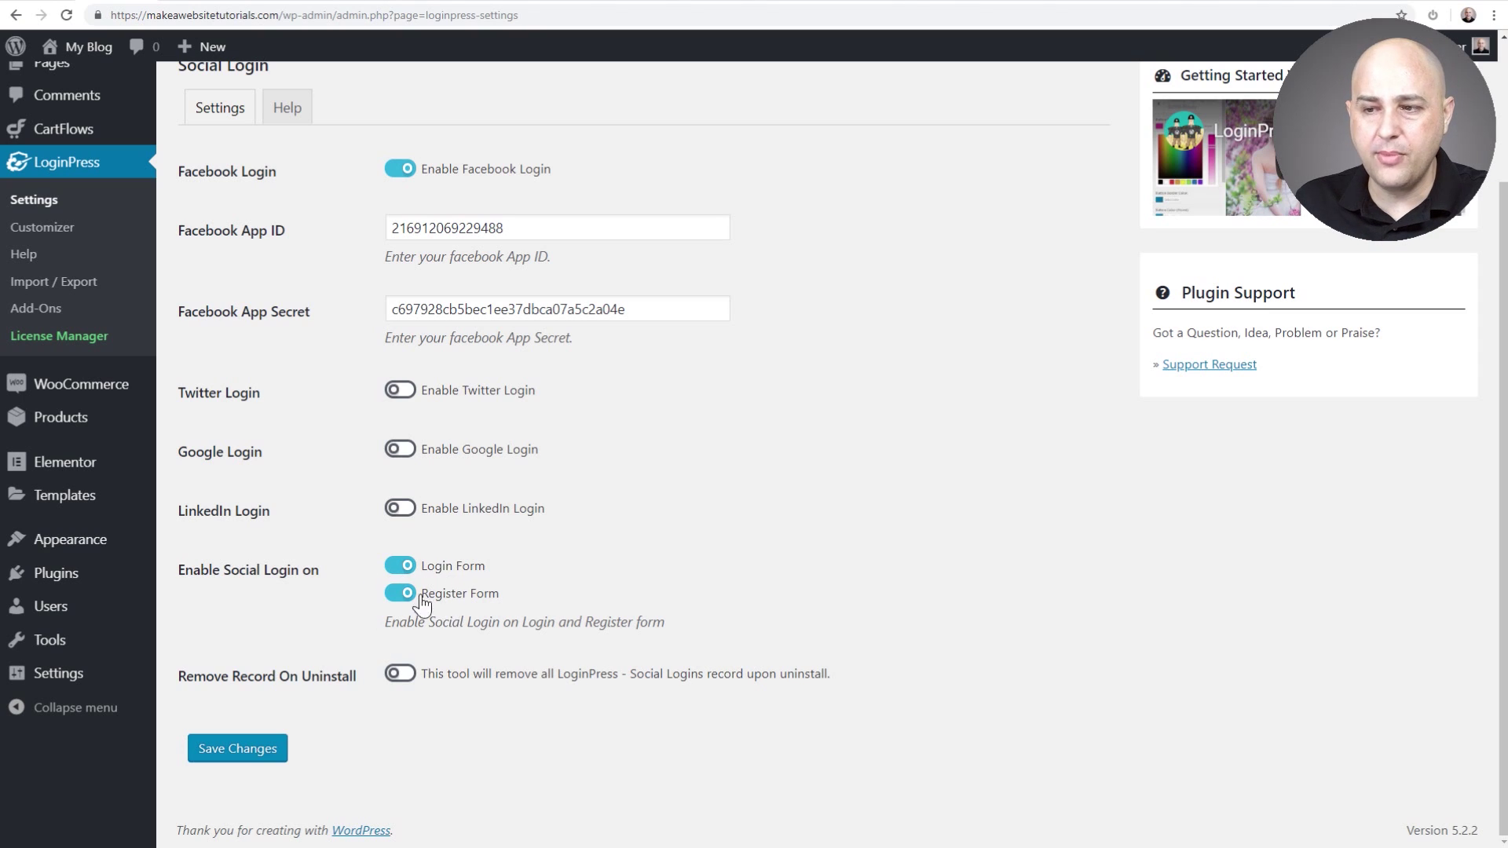
{"action": "scroll", "coordinate": [314, 583], "scroll_direction": "up", "scroll_amount": 3}
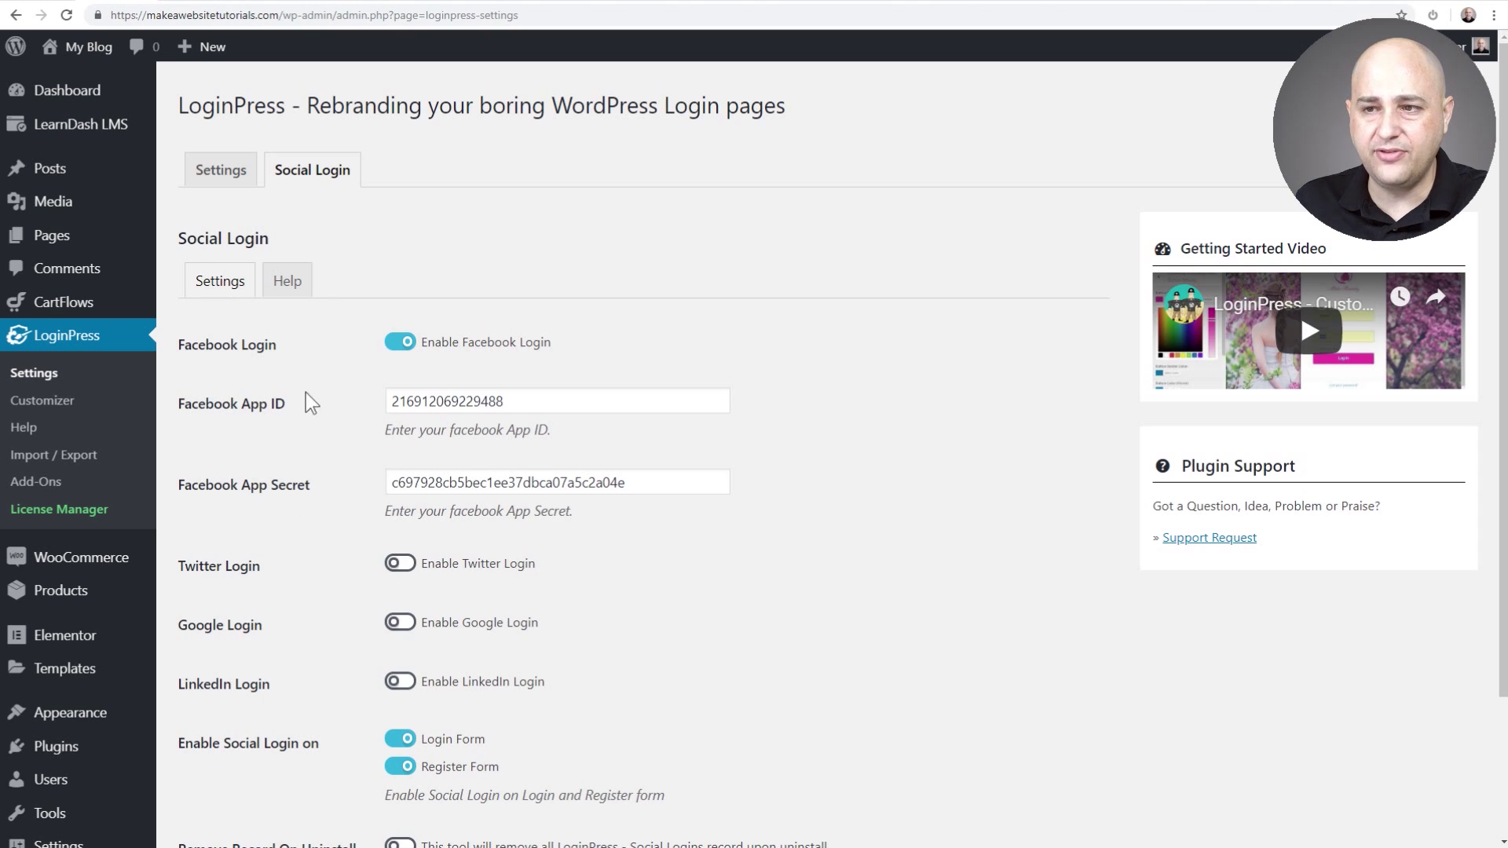
{"action": "left_click", "coordinate": [287, 288]}
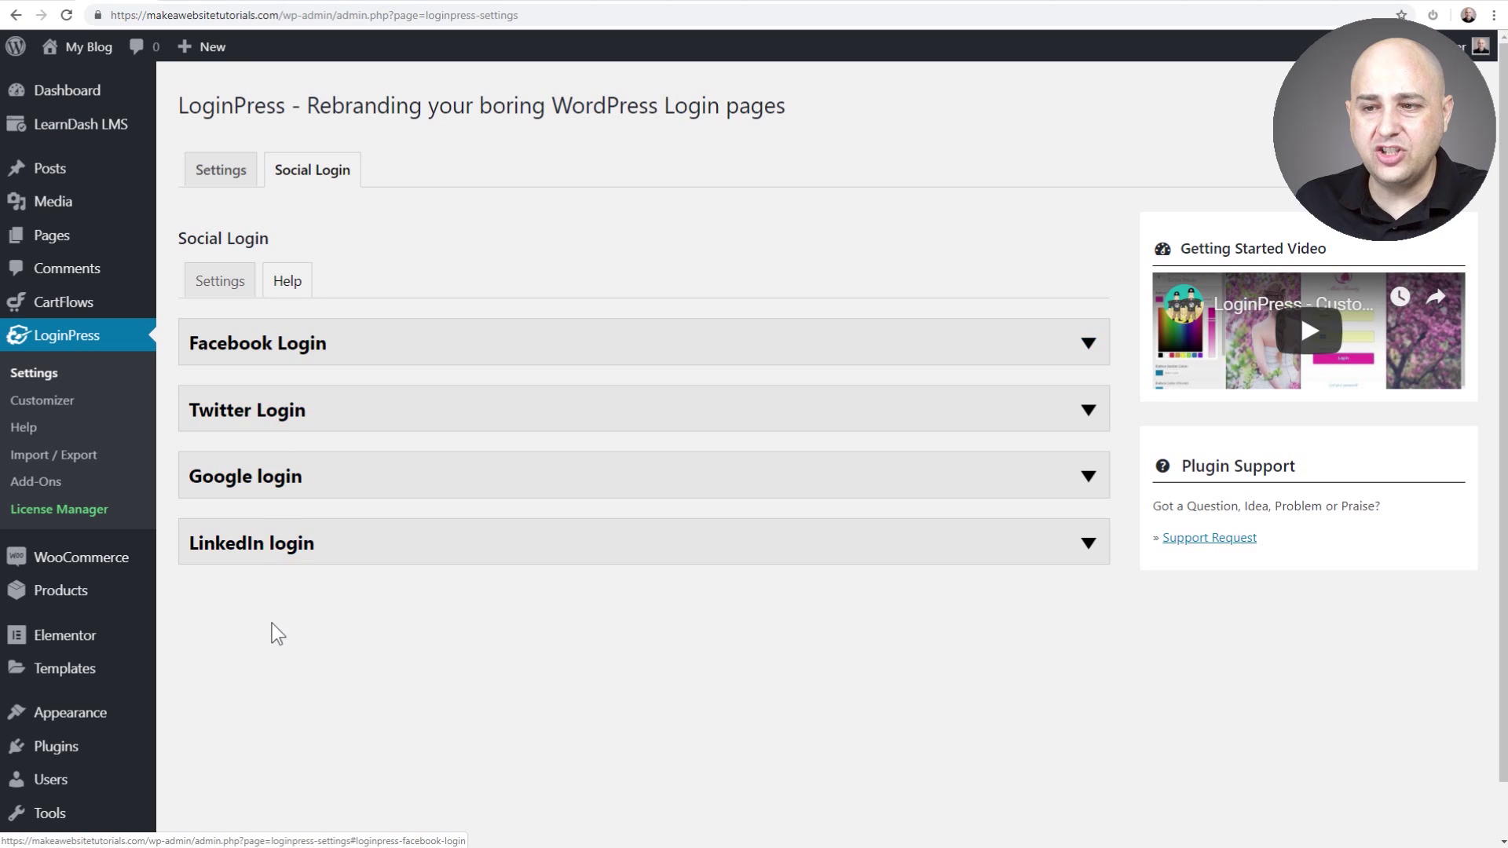
{"action": "left_click", "coordinate": [343, 346]}
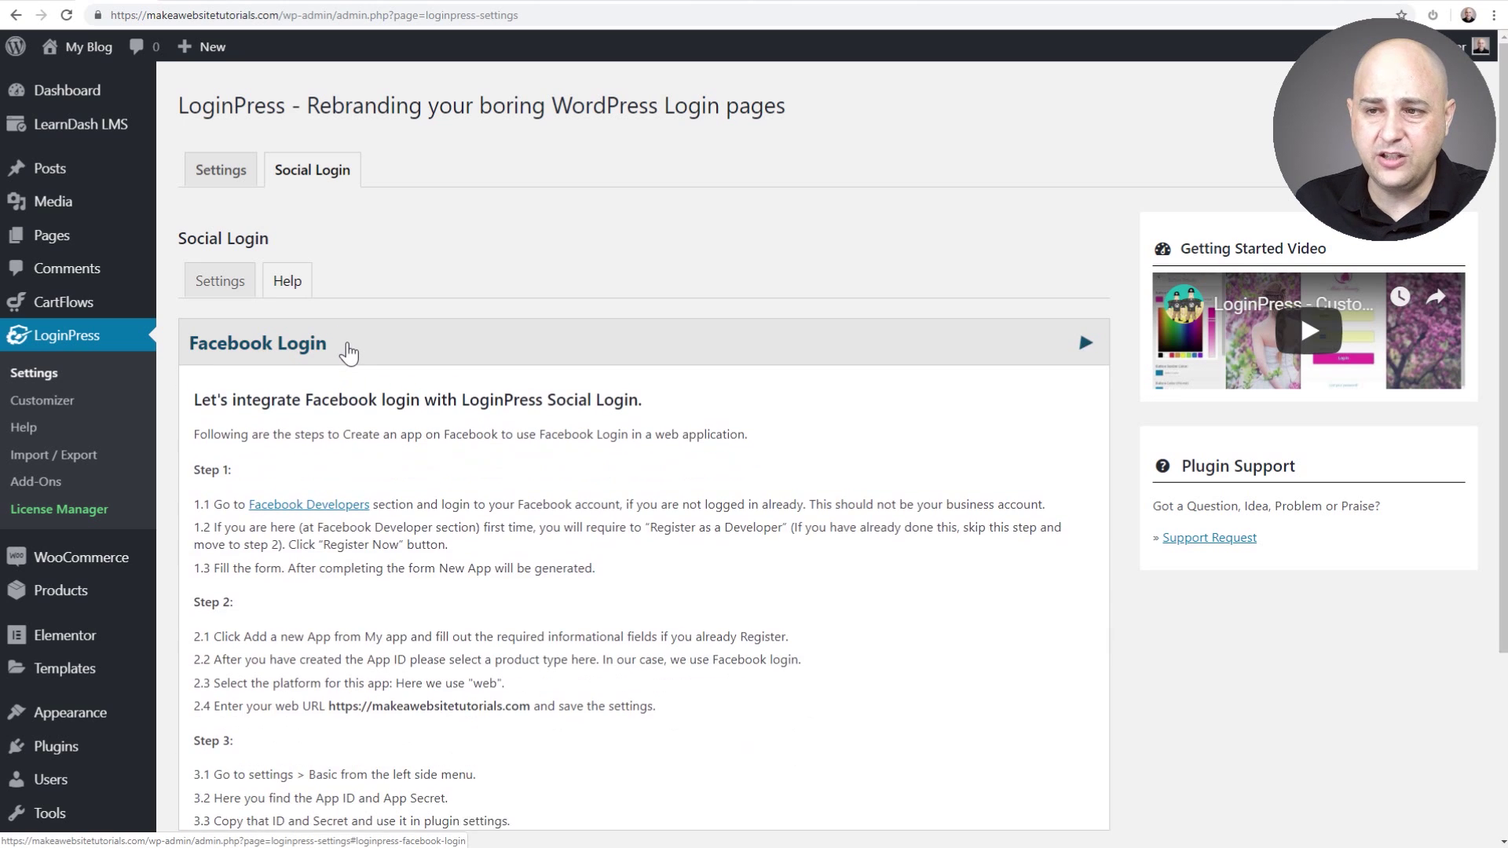
Read through the Facebook Login setup steps, check the LinkedIn login instructions, and return to the Social Login settings
{"action": "scroll", "coordinate": [371, 378], "scroll_direction": "down", "scroll_amount": 8}
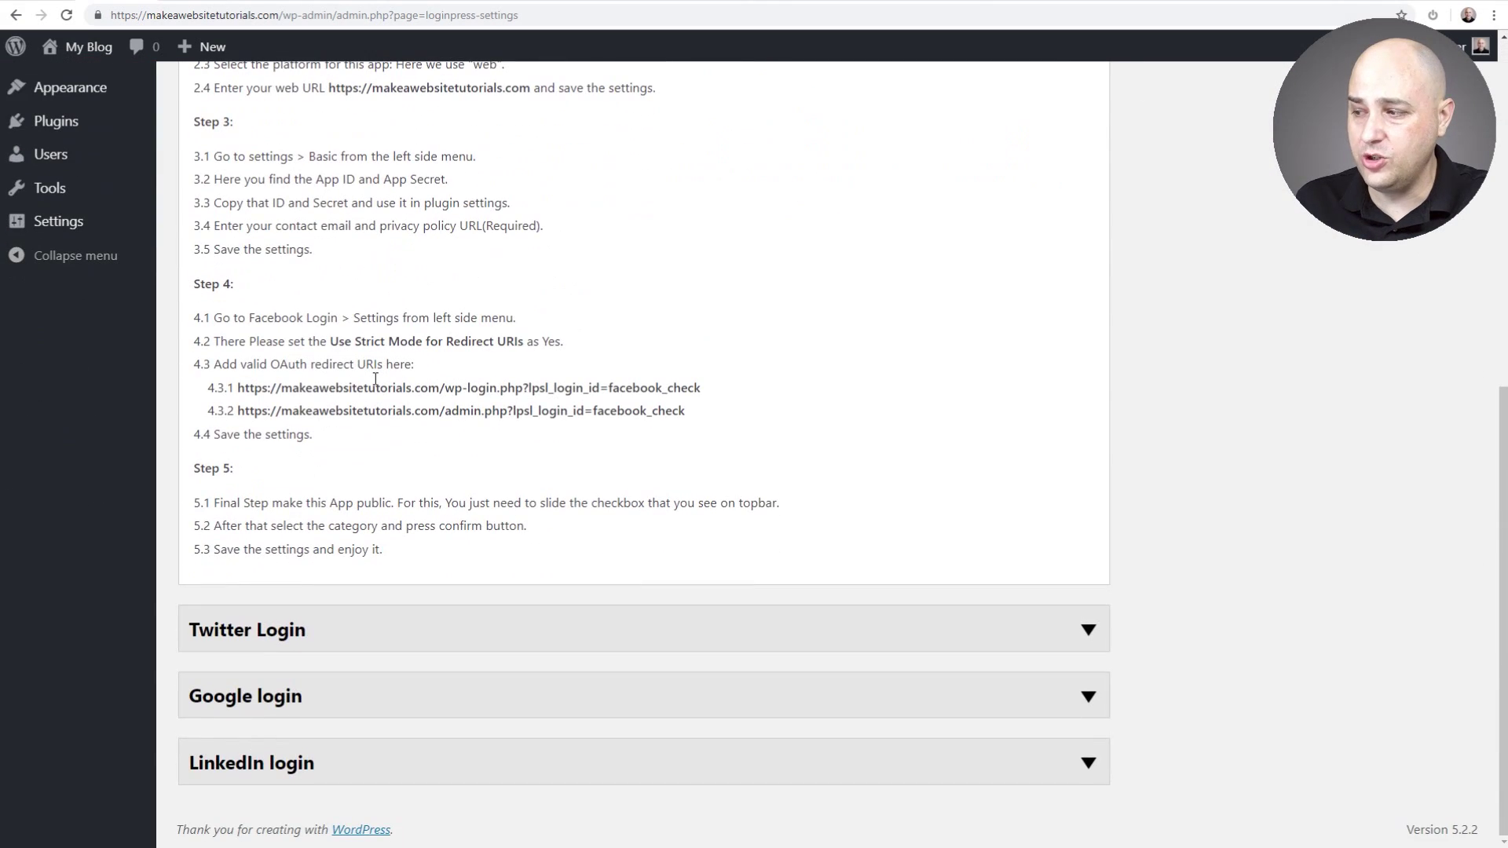
{"action": "scroll", "coordinate": [374, 380], "scroll_direction": "up", "scroll_amount": 8}
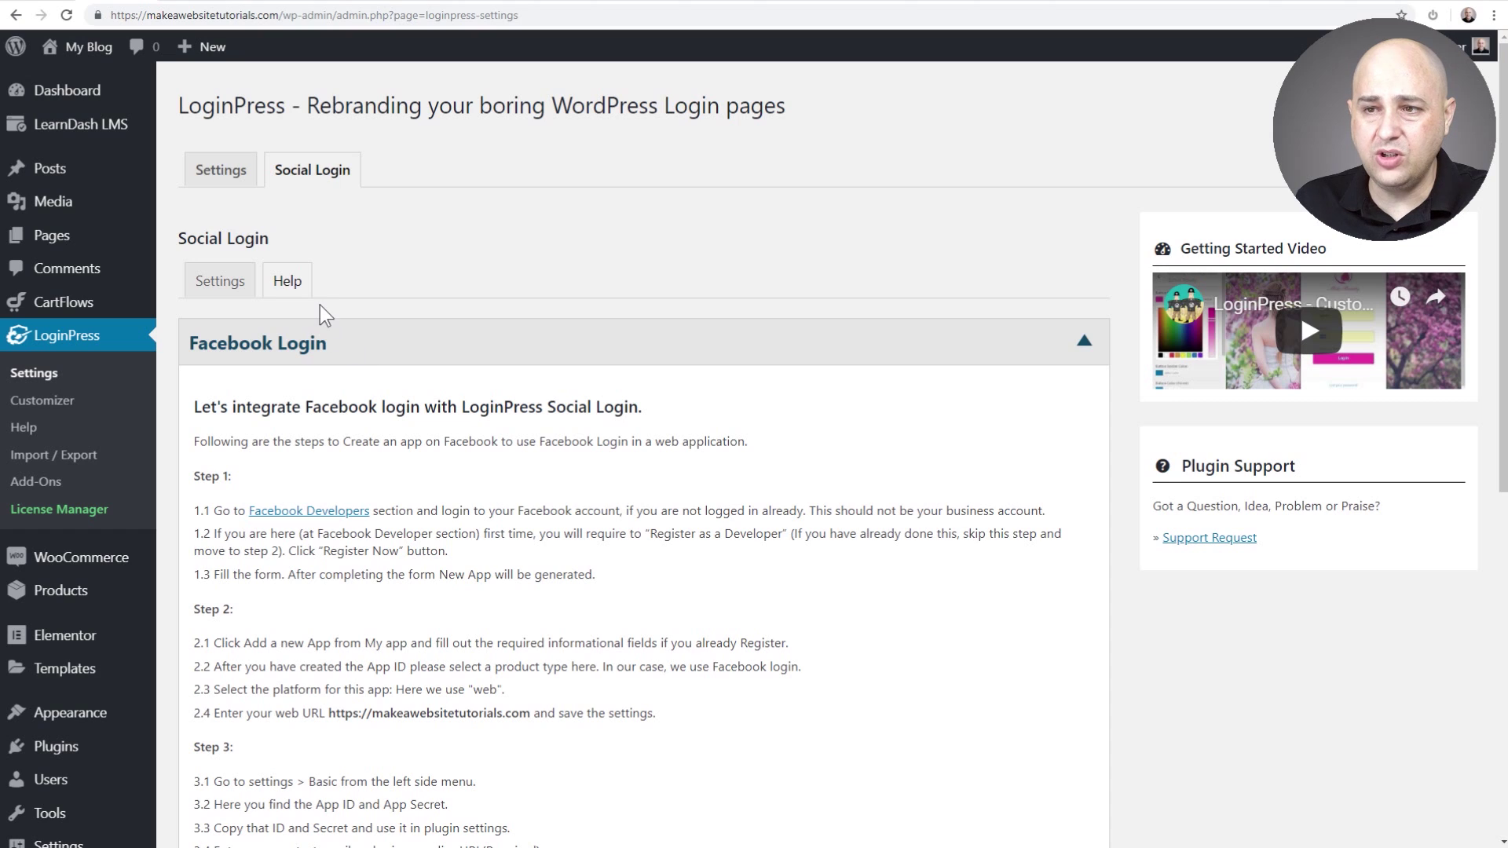
{"action": "left_click", "coordinate": [330, 361]}
{"action": "left_click", "coordinate": [326, 544]}
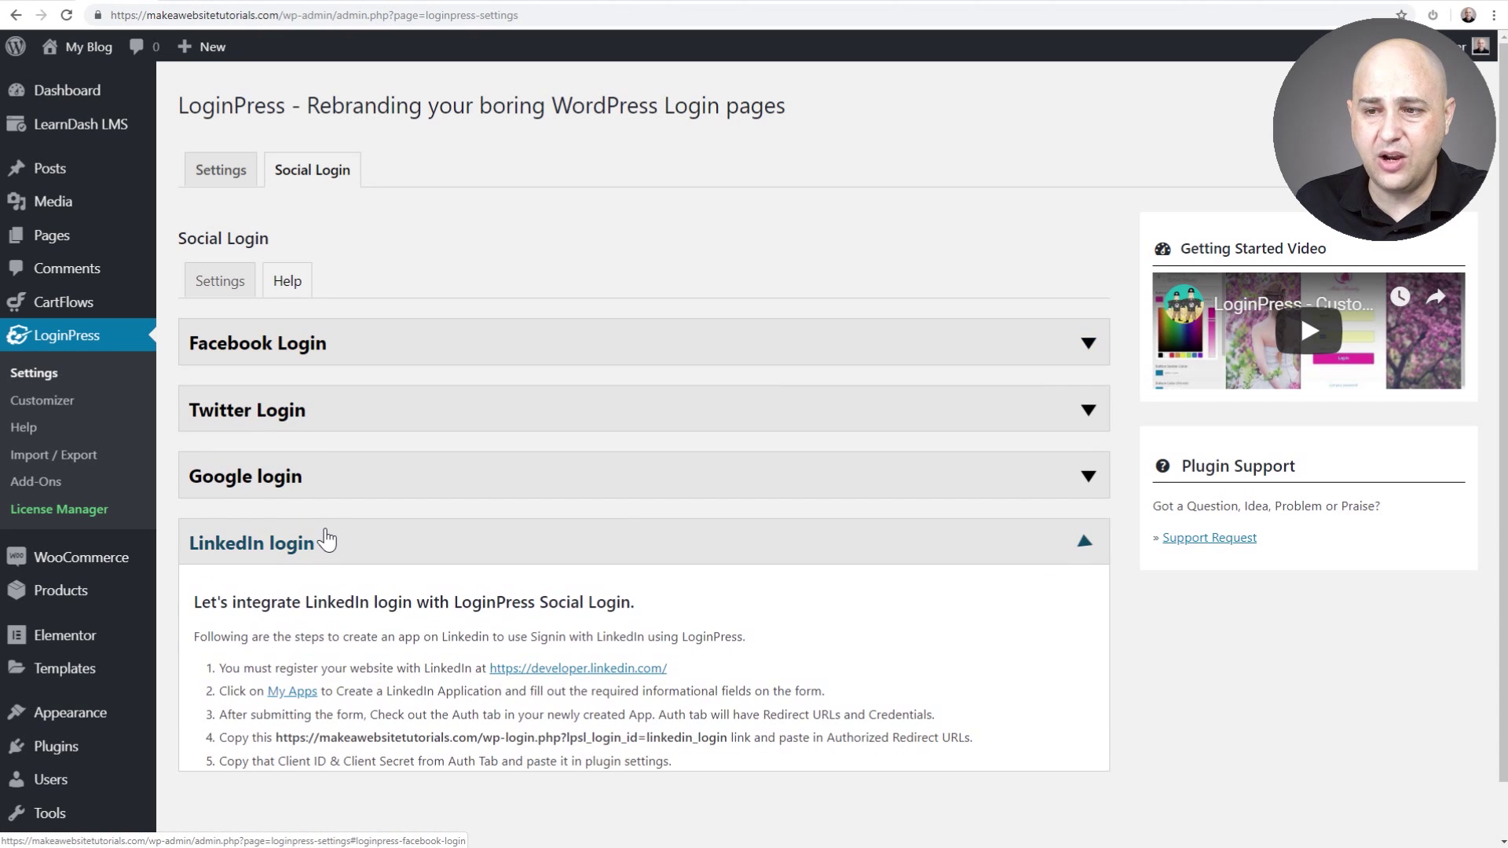
{"action": "left_click", "coordinate": [330, 550]}
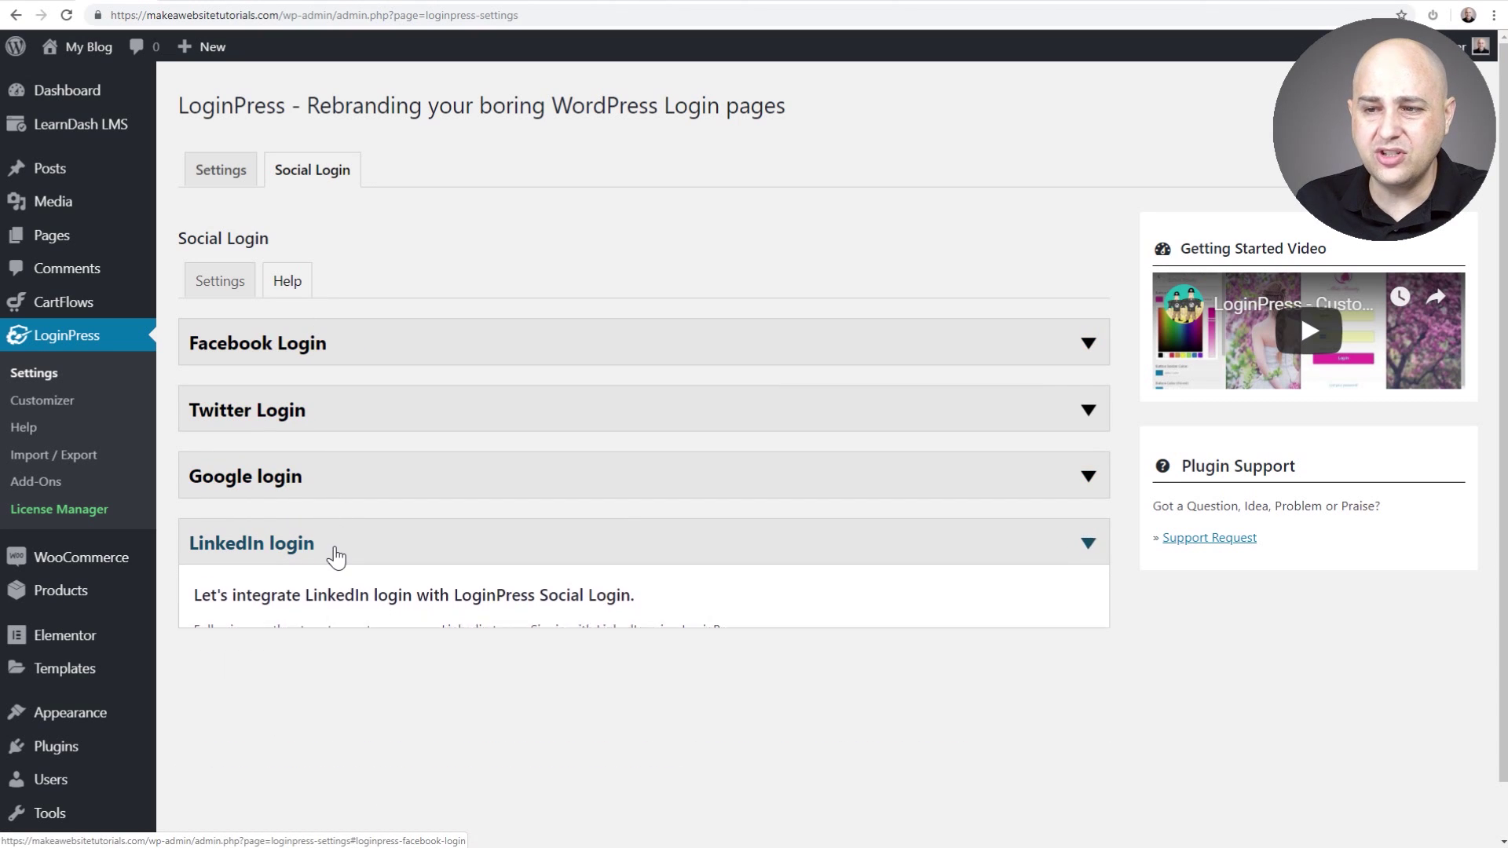
{"action": "left_click", "coordinate": [220, 281]}
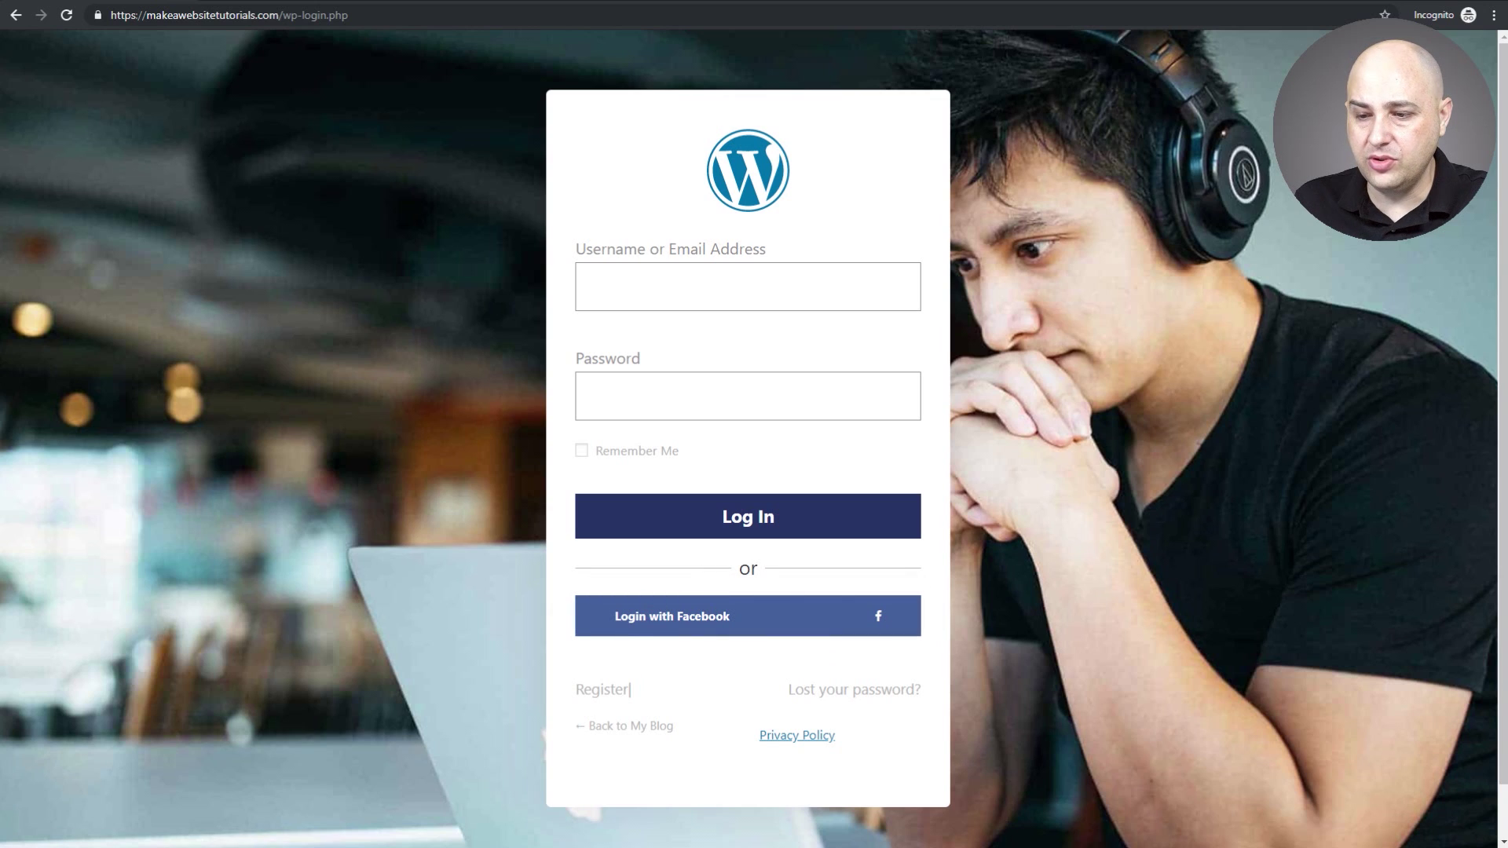
Switch from the incognito login page to the WordPress admin and open the list of all users
{"action": "key", "text": "alt+Tab"}
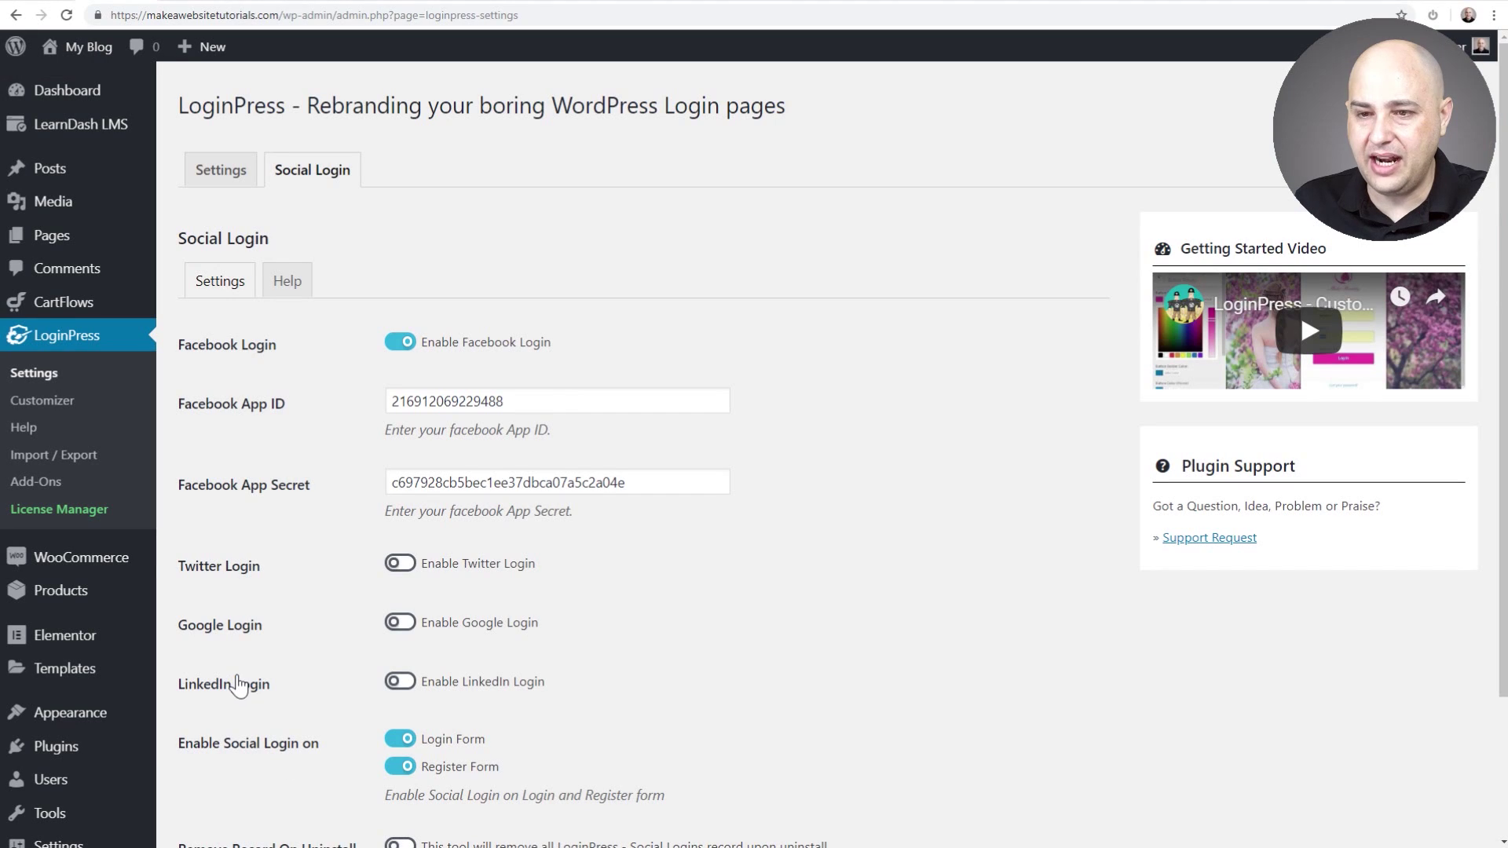
{"action": "left_click", "coordinate": [77, 781]}
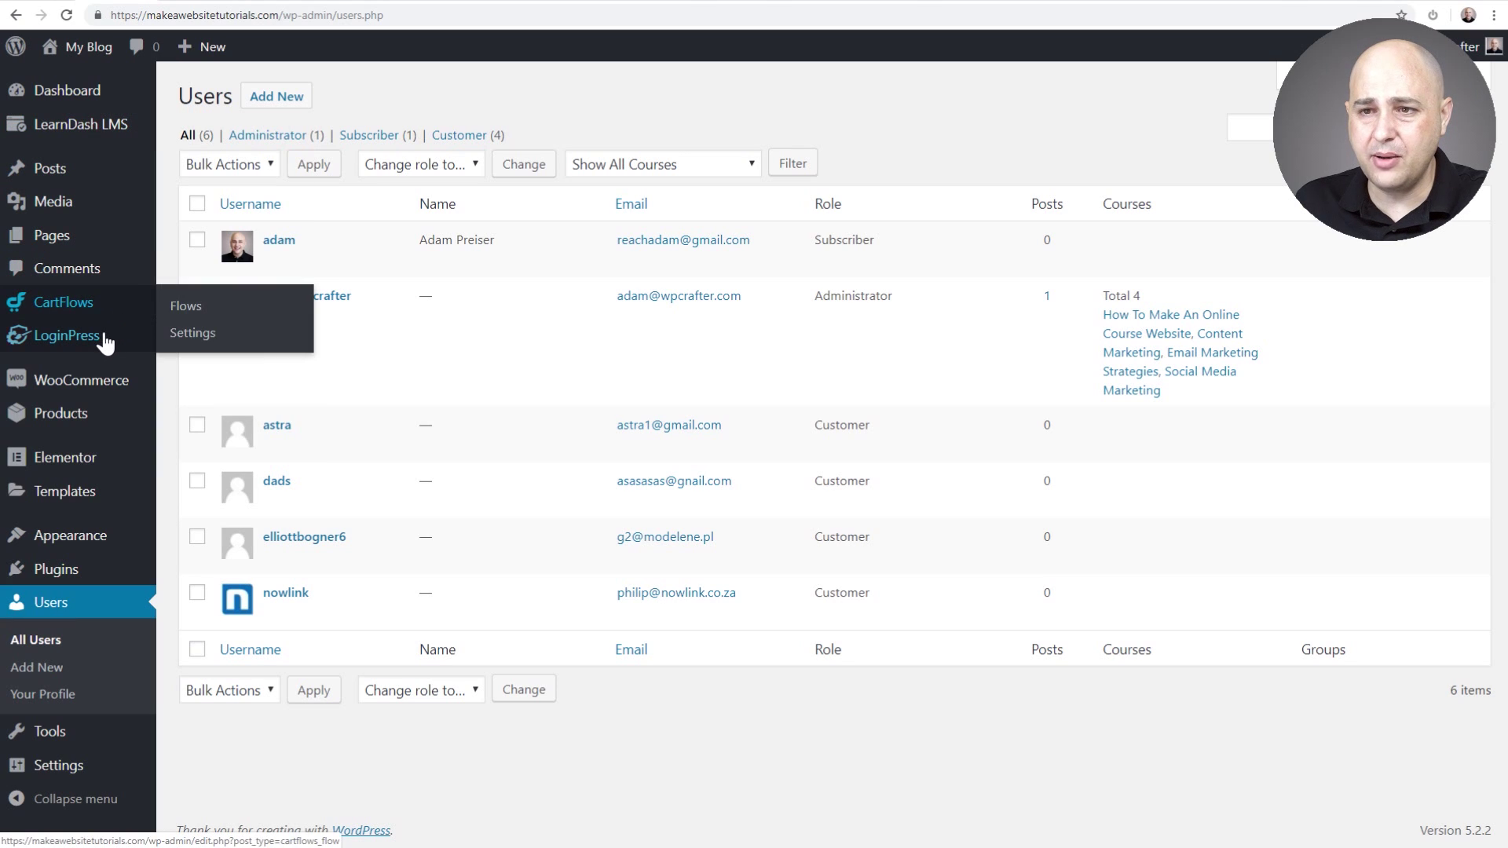
Open the LoginPress customizer, browse the login page themes and apply the Bikers theme
{"action": "mouse_move", "coordinate": [102, 344]}
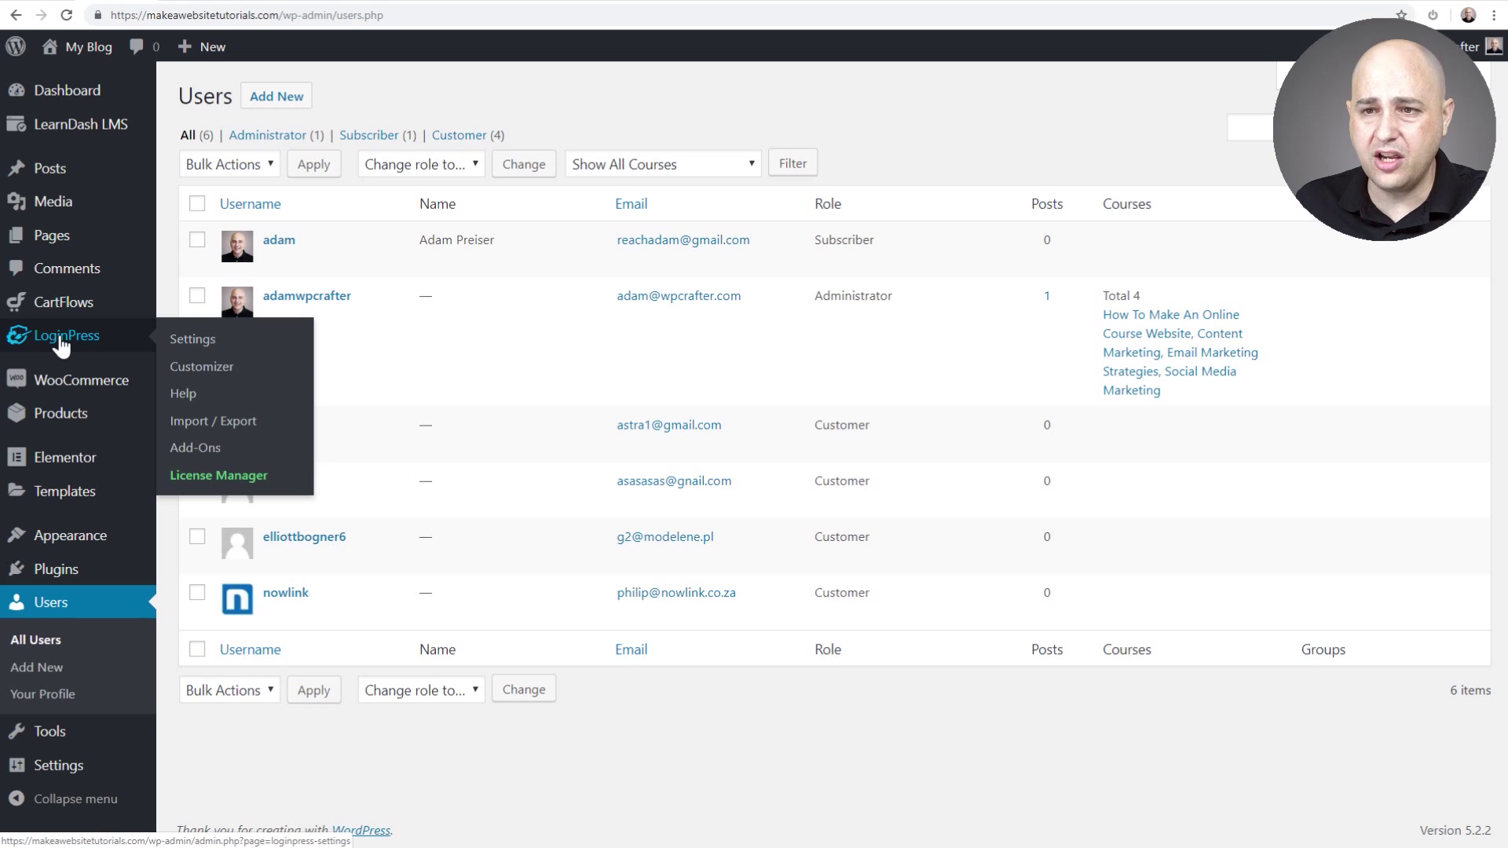
{"action": "left_click", "coordinate": [212, 376]}
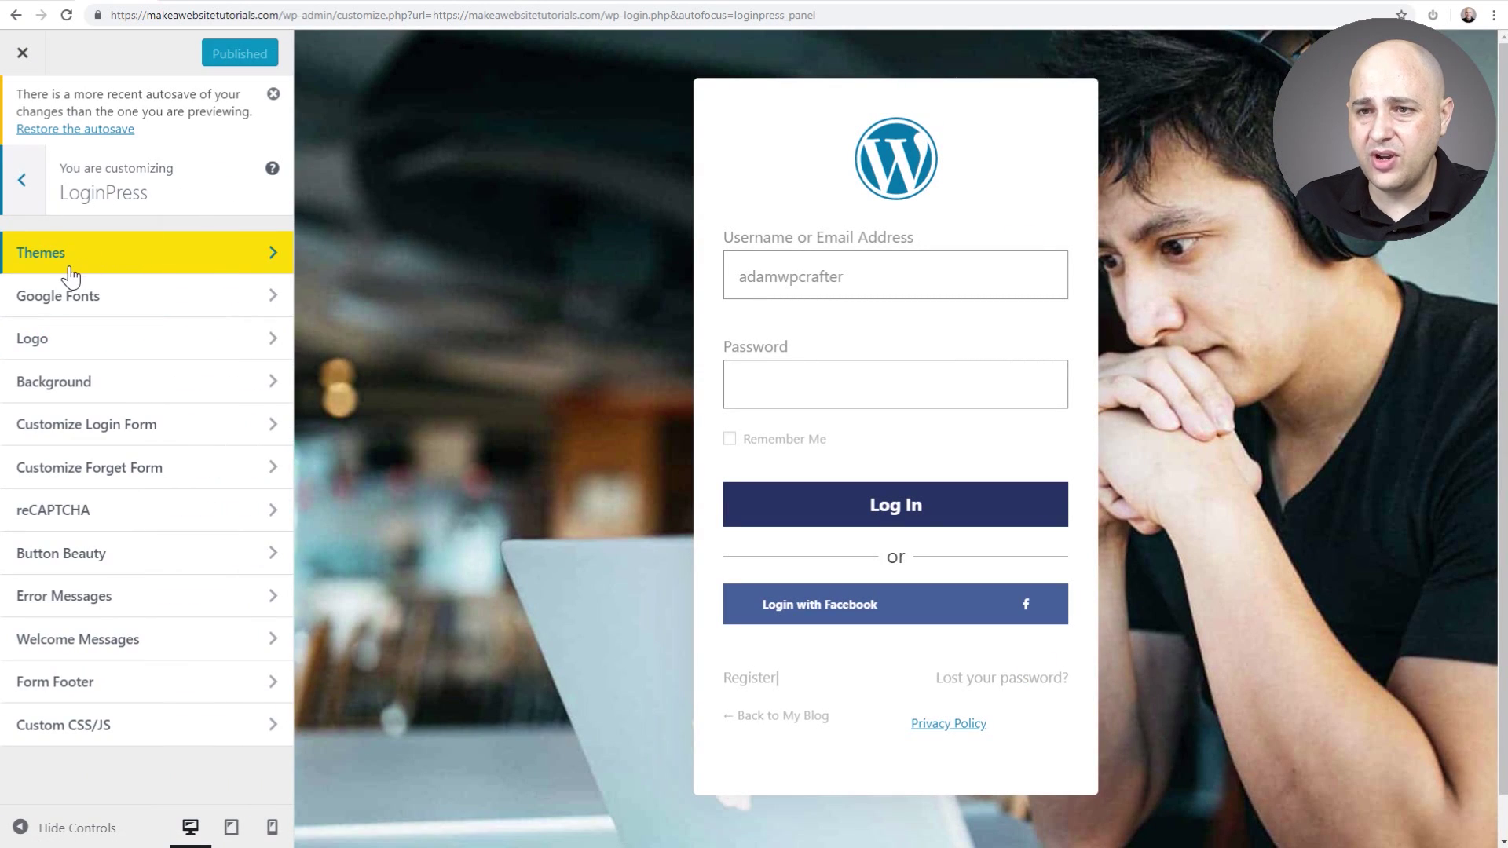
{"action": "left_click", "coordinate": [71, 264]}
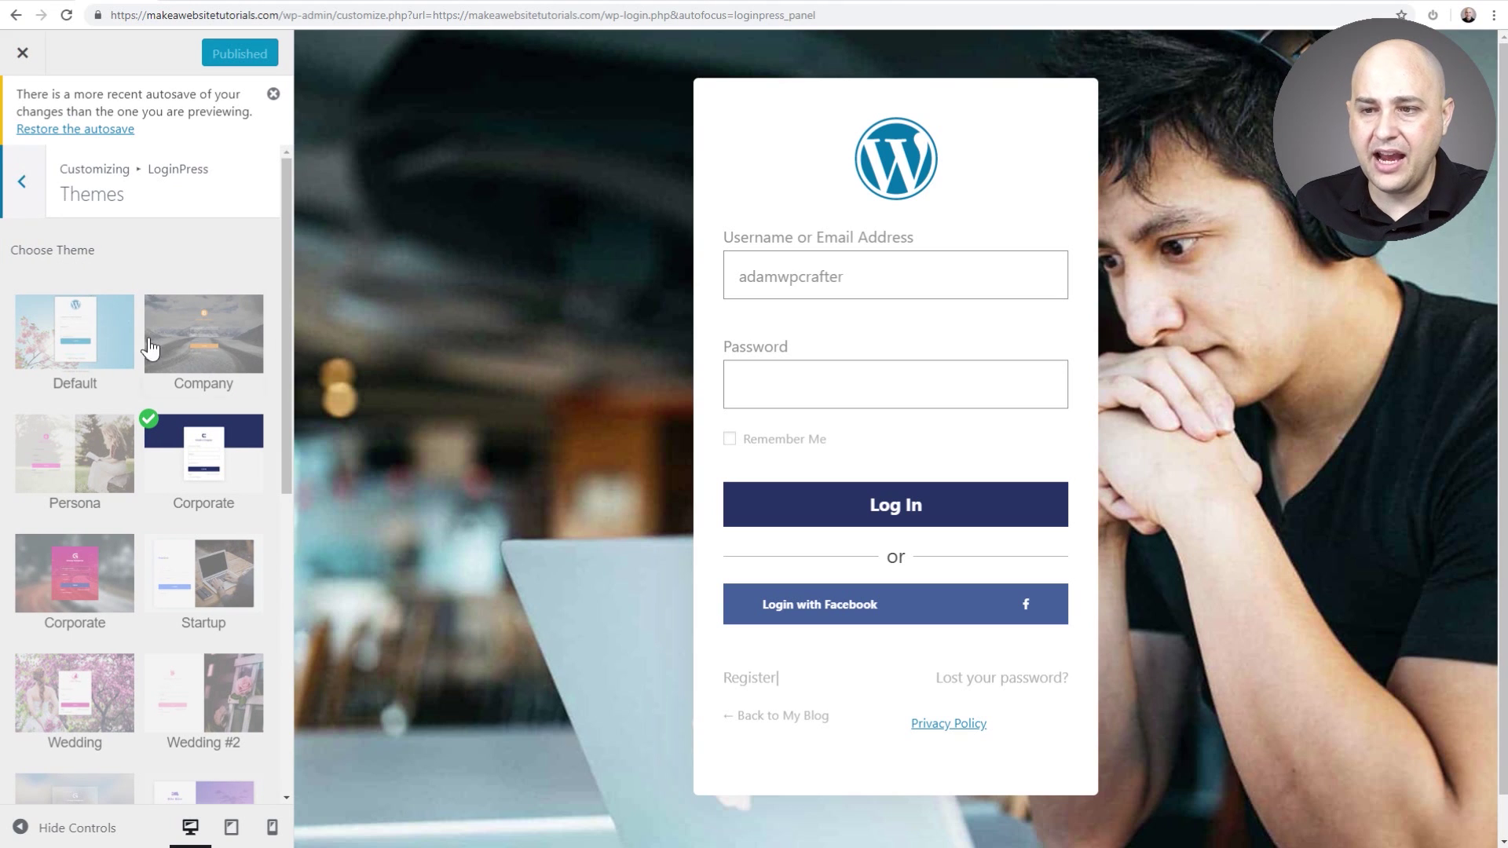
{"action": "scroll", "coordinate": [158, 384], "scroll_direction": "down", "scroll_amount": 3}
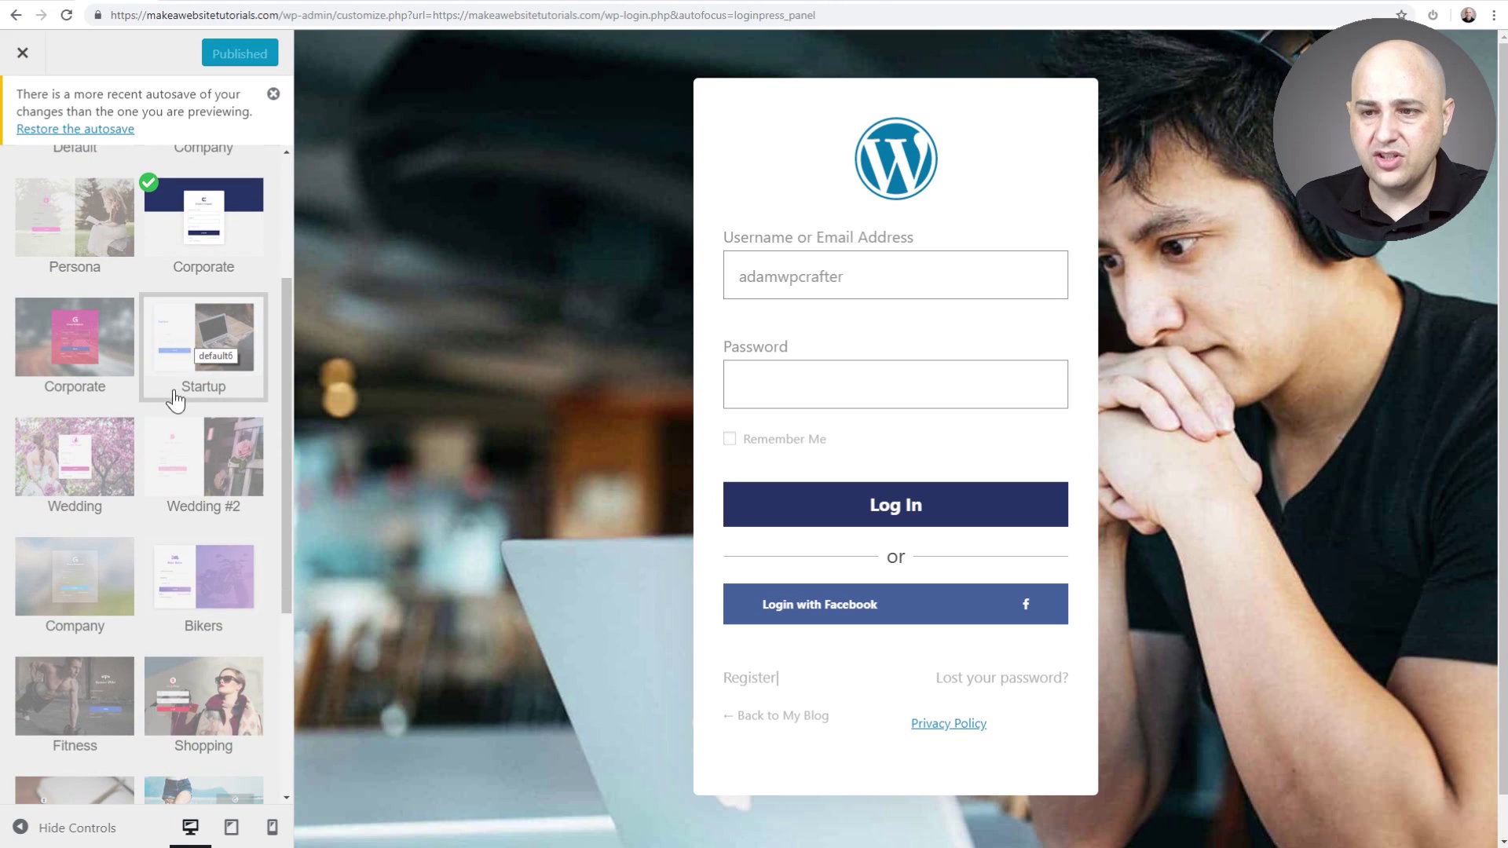
{"action": "scroll", "coordinate": [167, 408], "scroll_direction": "down", "scroll_amount": 4}
{"action": "scroll", "coordinate": [158, 444], "scroll_direction": "up", "scroll_amount": 4}
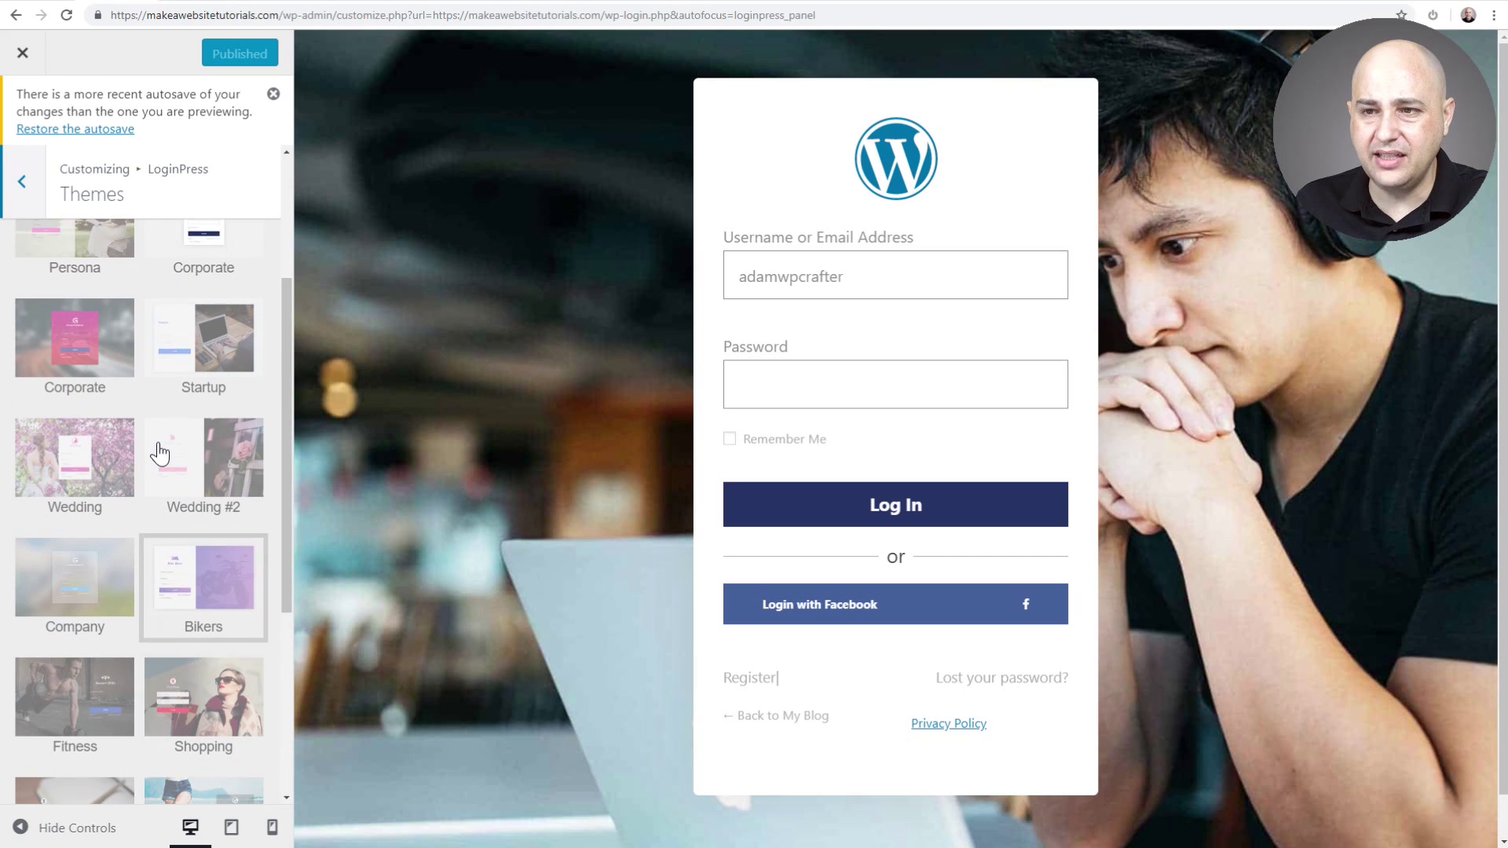
{"action": "left_click", "coordinate": [188, 581]}
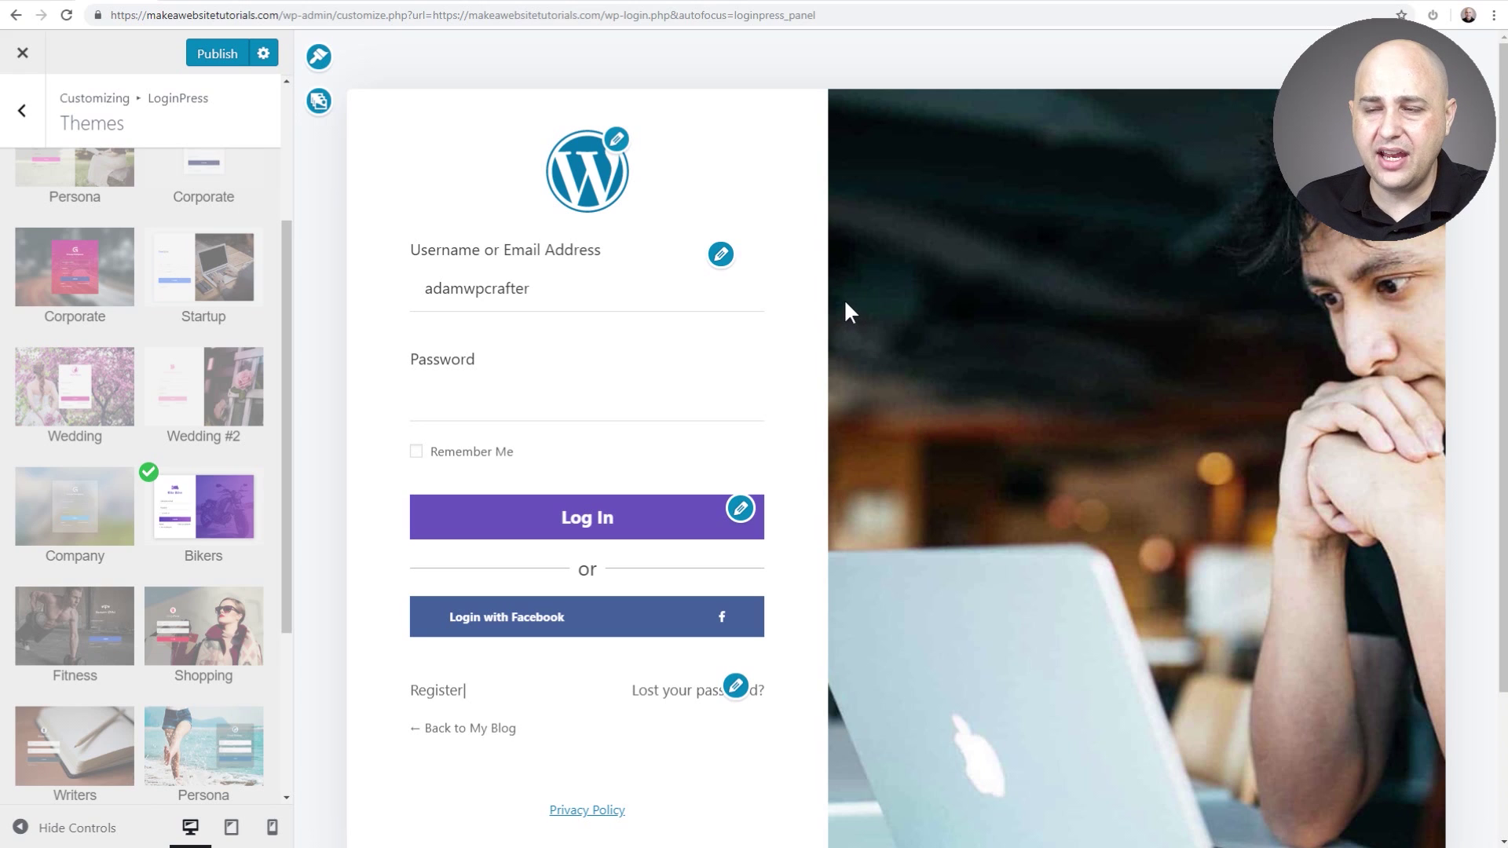
Open the login form customization from the preview and look through its transparency, background, size and shadow options
{"action": "left_click", "coordinate": [720, 255]}
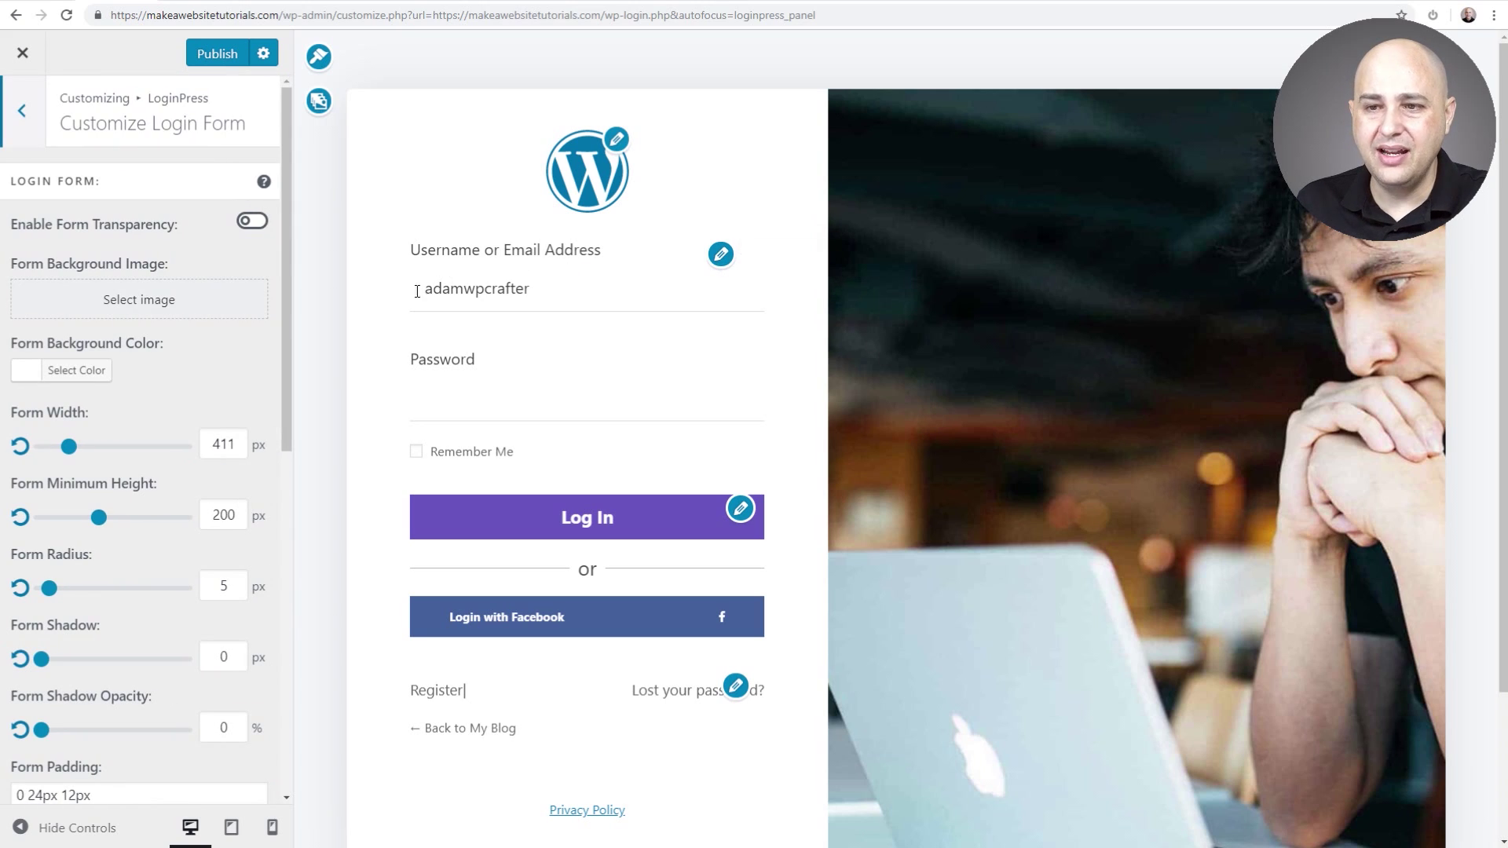
{"action": "scroll", "coordinate": [371, 384], "scroll_direction": "down", "scroll_amount": 3}
{"action": "scroll", "coordinate": [371, 383], "scroll_direction": "up", "scroll_amount": 3}
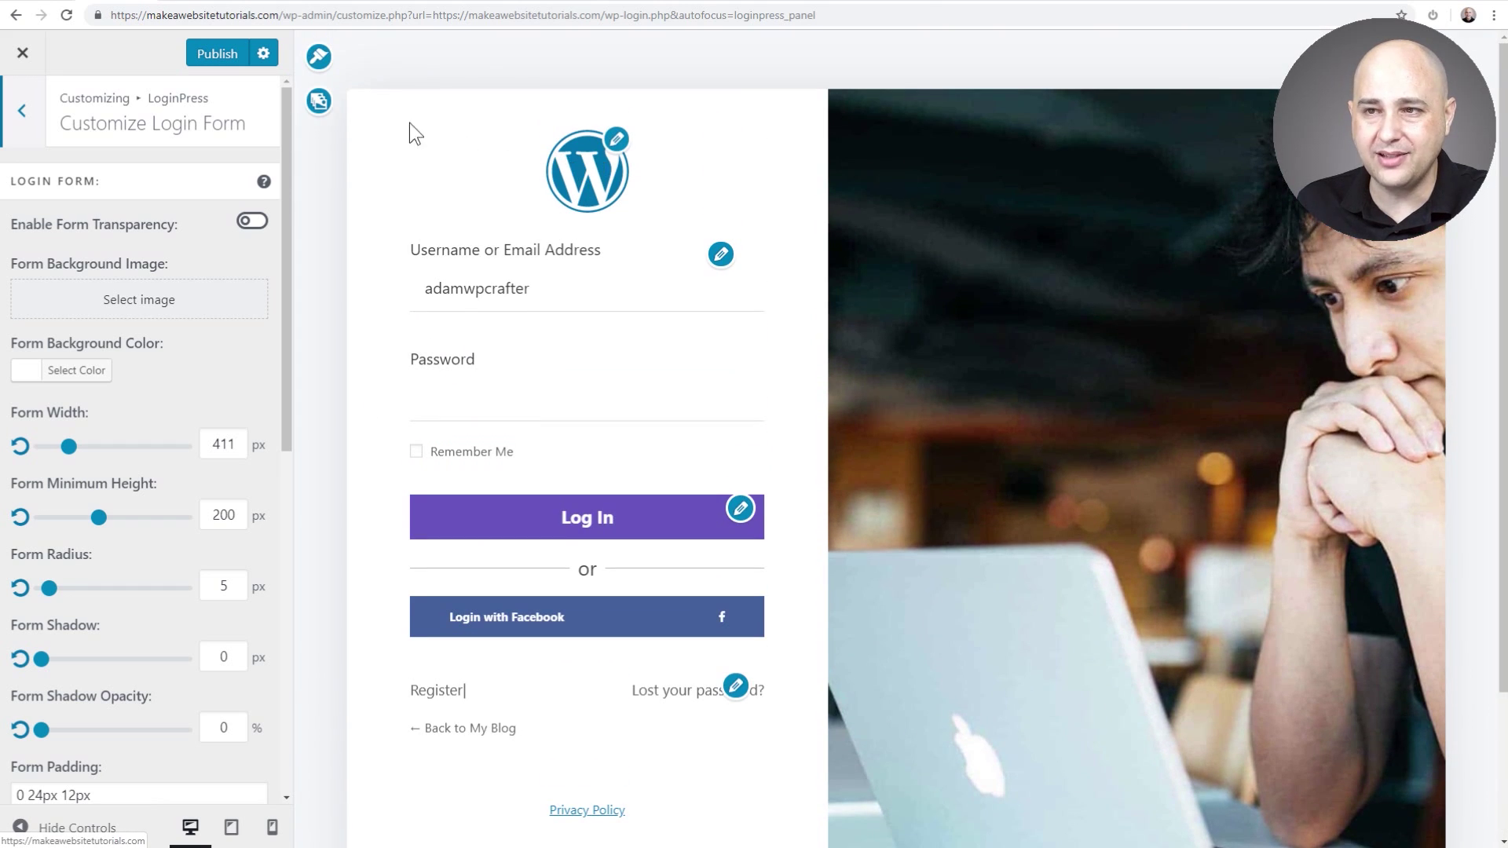
Toggle the login page's background image off and on, try the dark teal gallery image, and choose the purple motorcycle image
{"action": "left_click", "coordinate": [319, 104]}
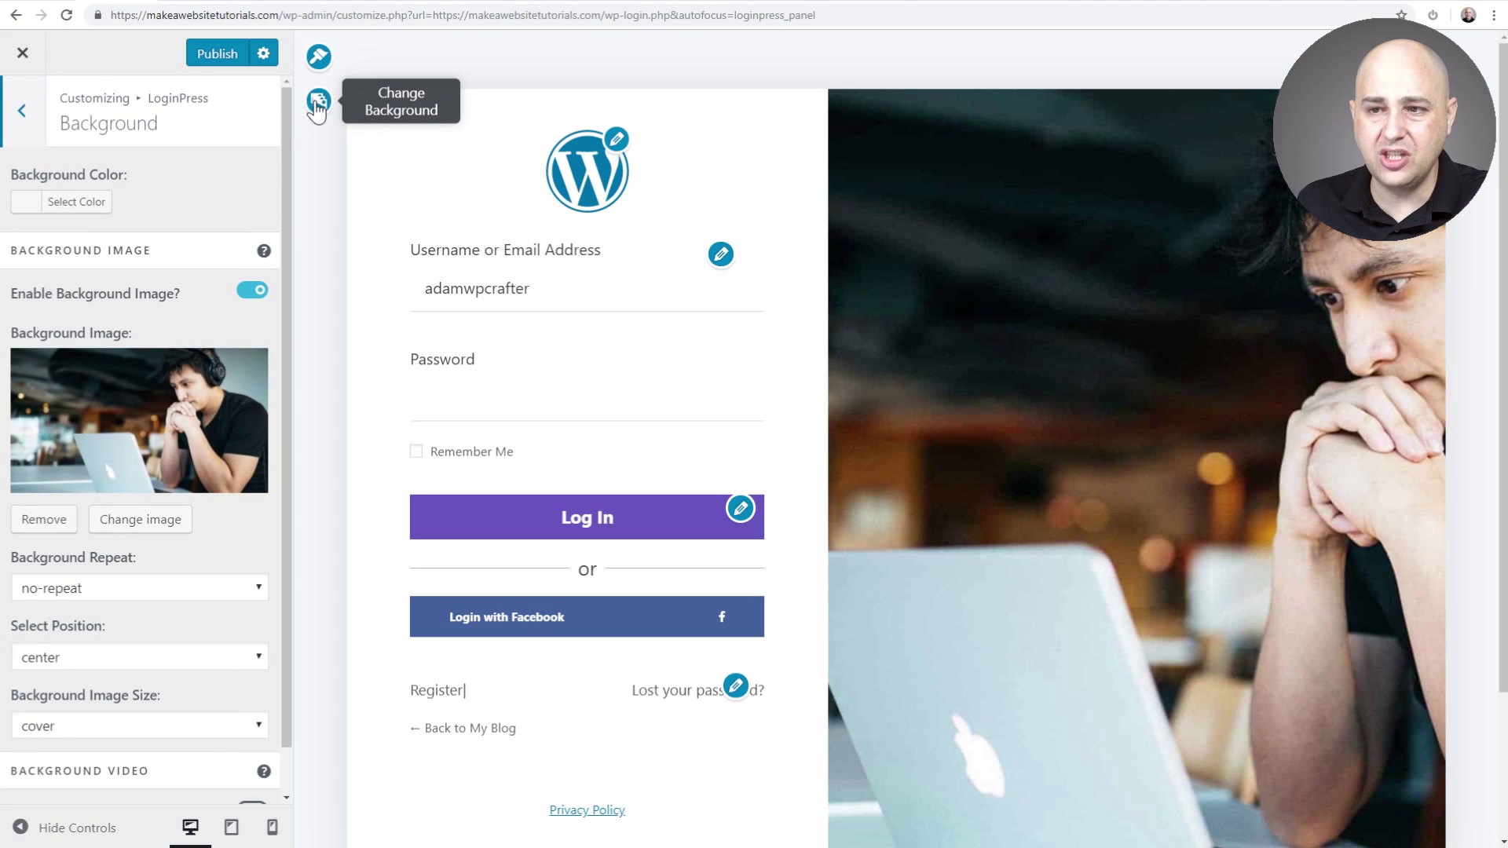
{"action": "left_click", "coordinate": [251, 291]}
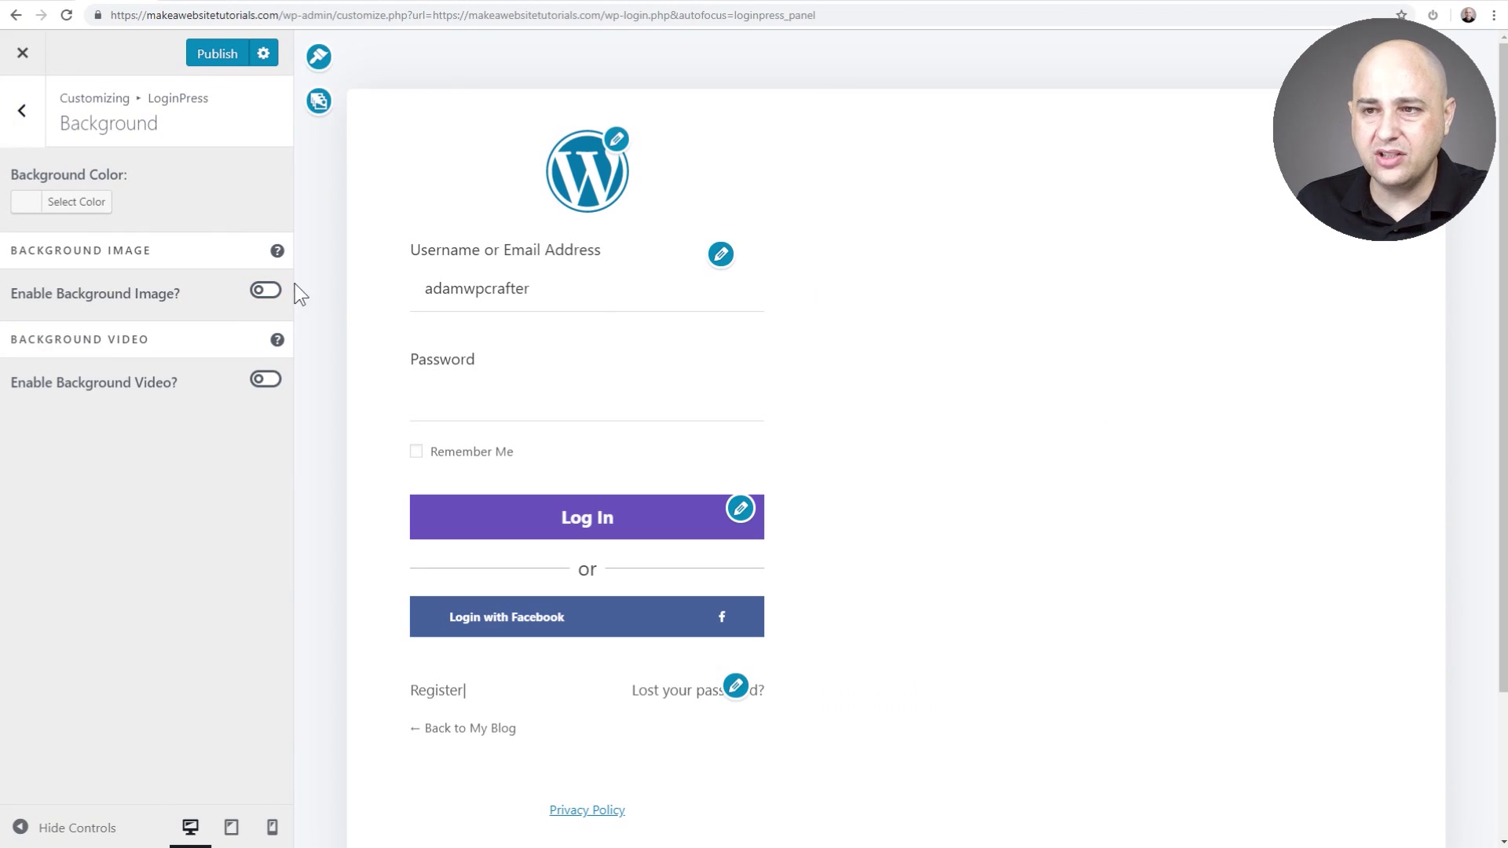
{"action": "left_click", "coordinate": [265, 292]}
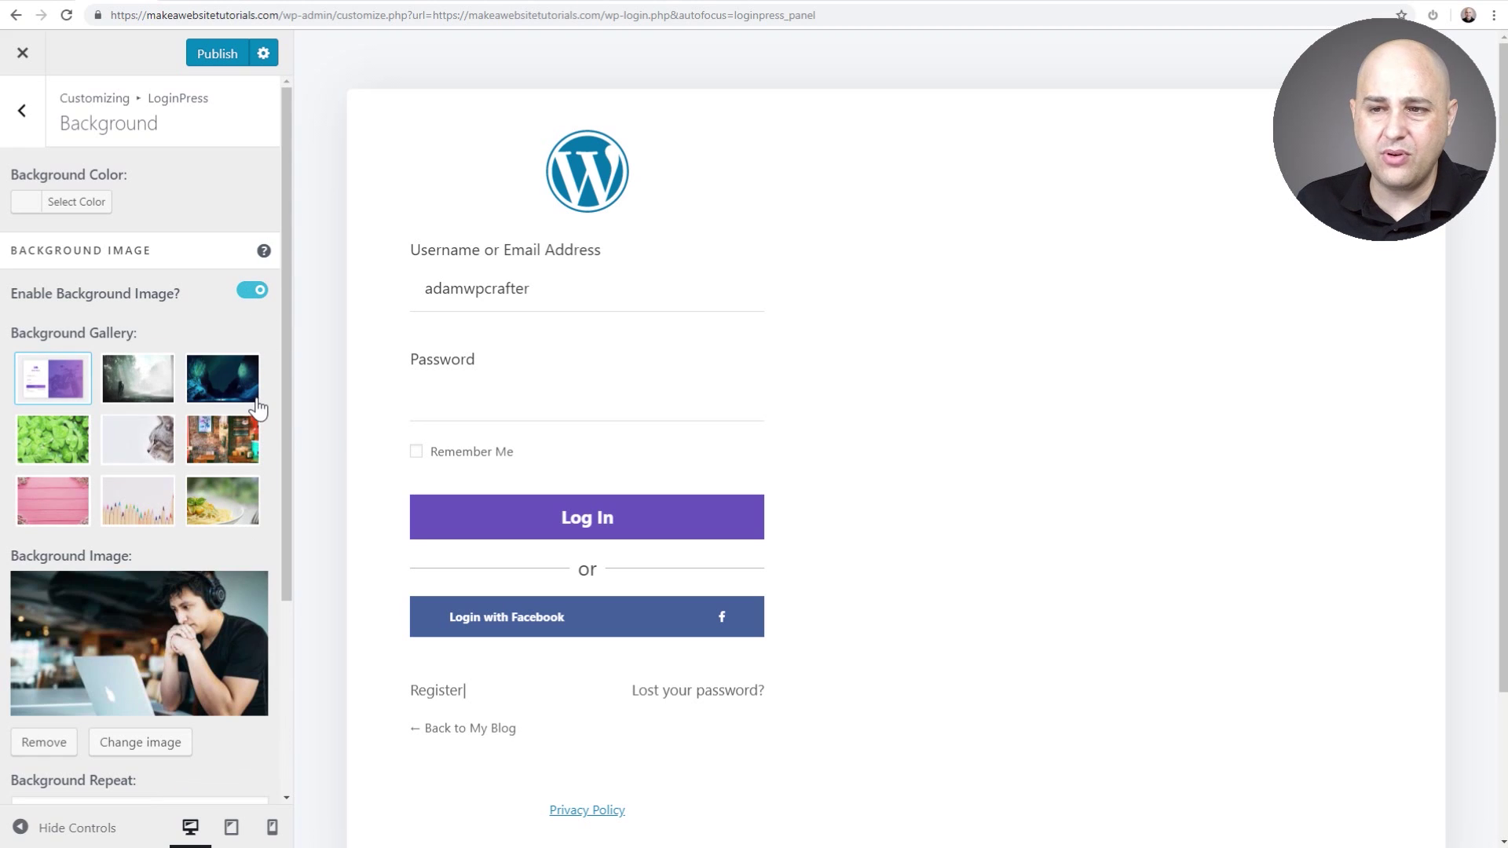
{"action": "left_click", "coordinate": [203, 381]}
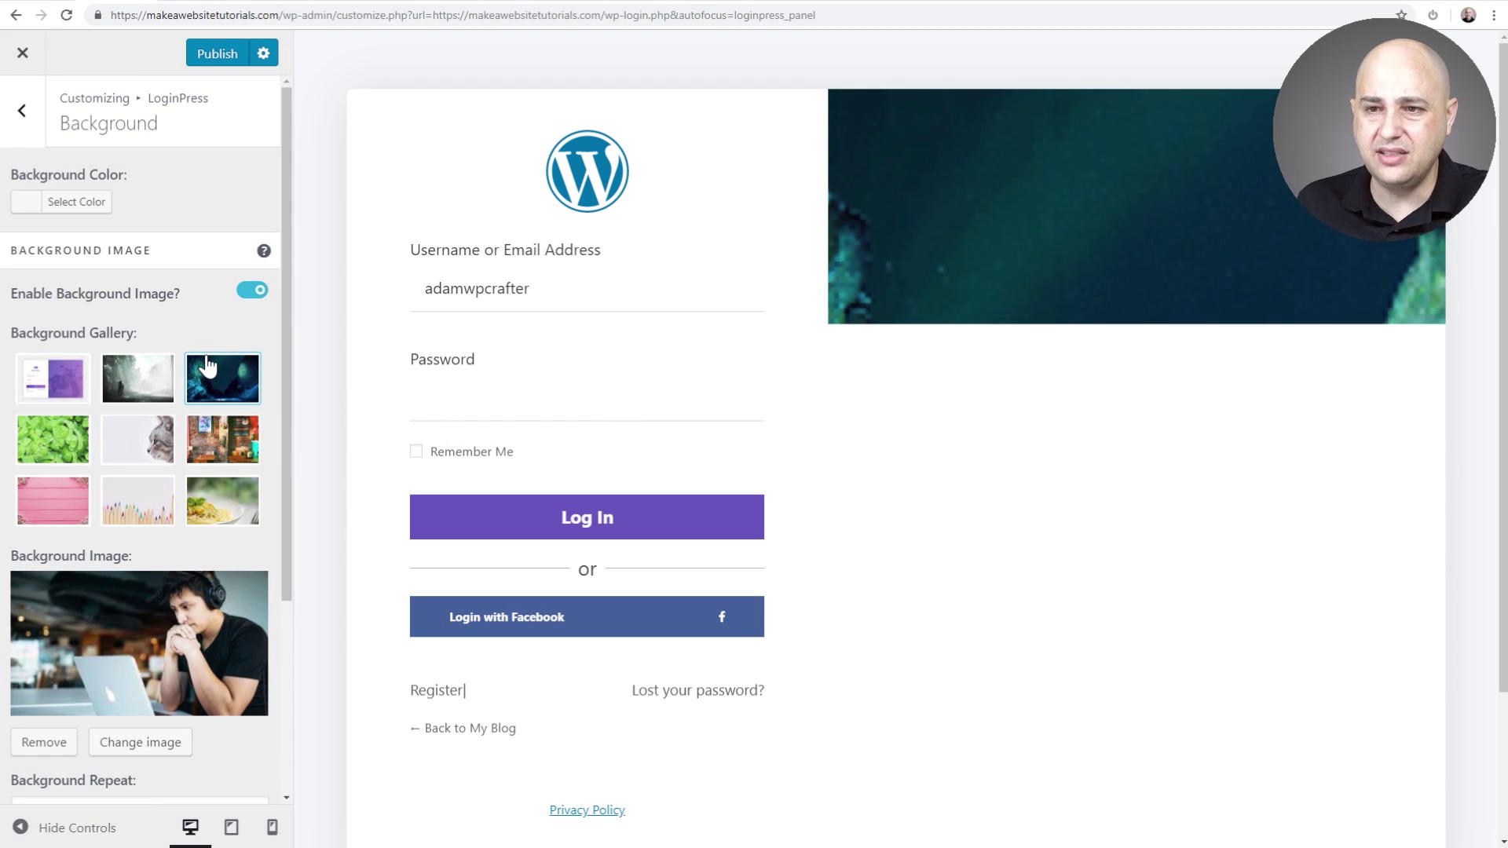
{"action": "left_click", "coordinate": [35, 380]}
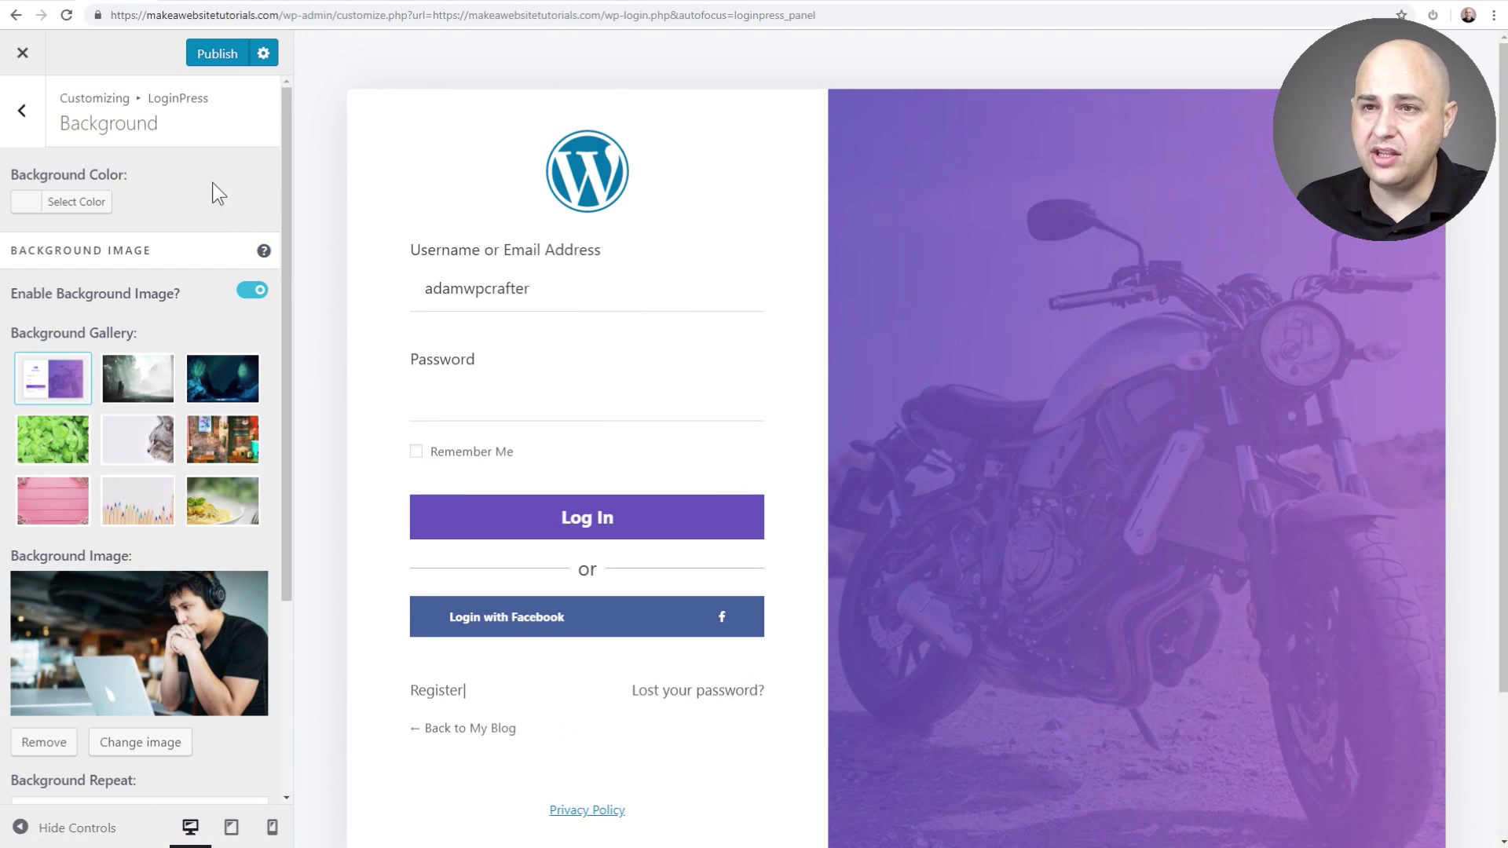
Cancel leaving with unsaved changes, publish the login page design, and close the customizer to return to the users list
{"action": "left_click", "coordinate": [23, 59]}
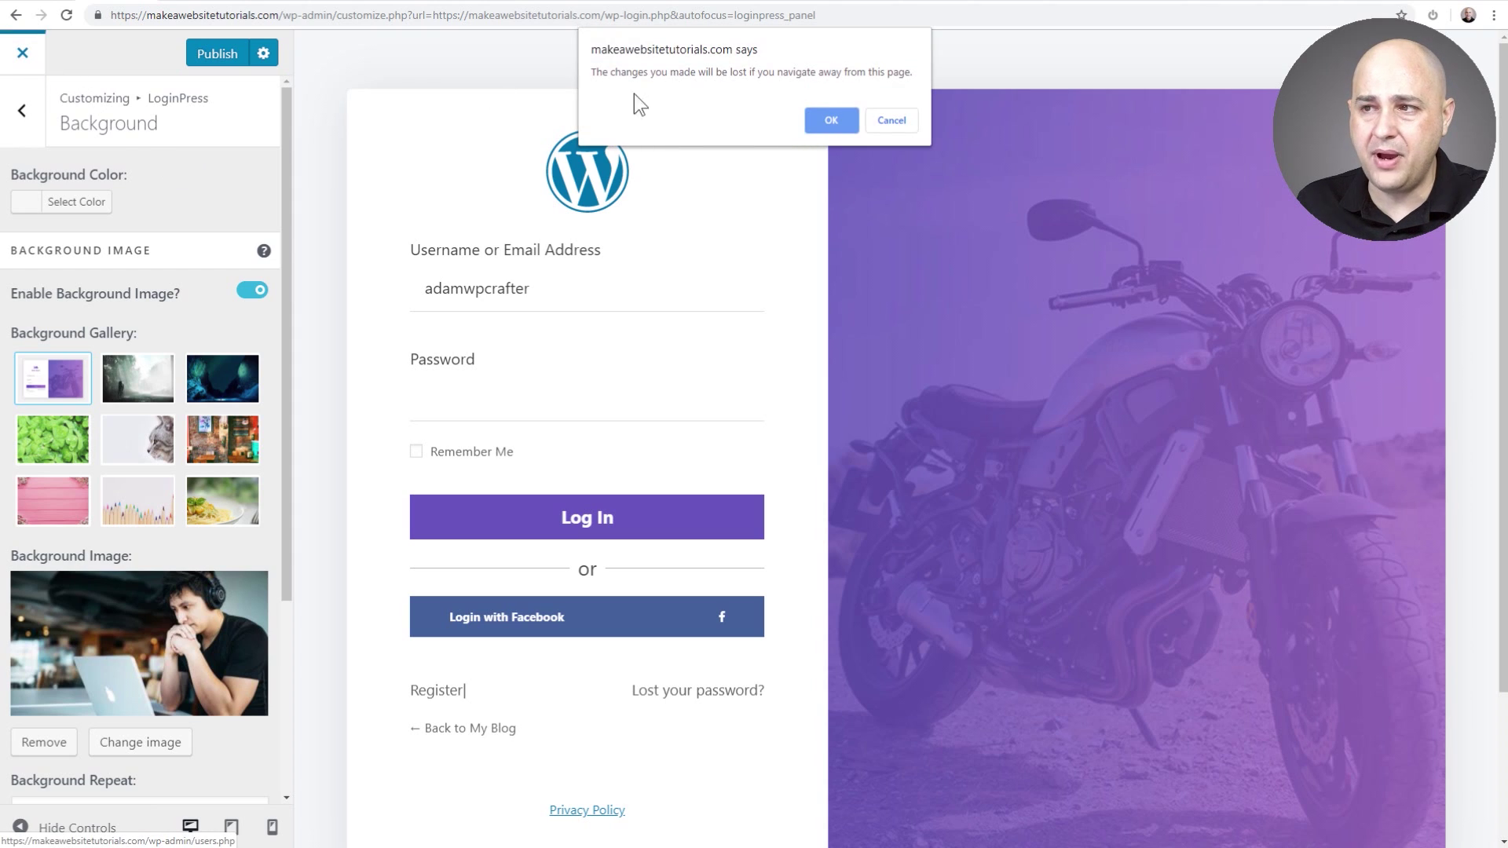
{"action": "left_click", "coordinate": [892, 119]}
{"action": "left_click", "coordinate": [226, 66]}
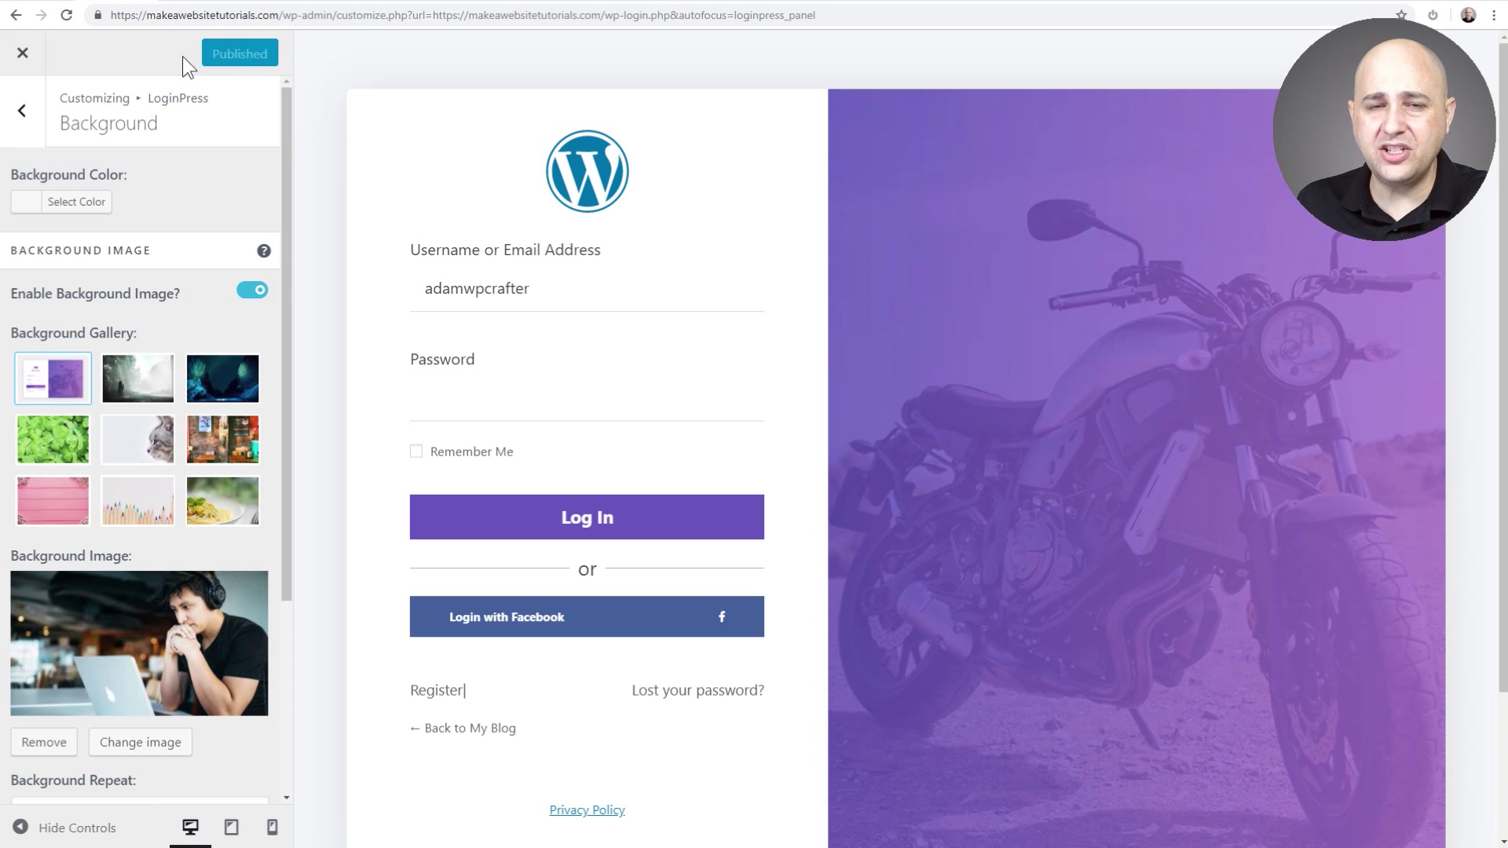
{"action": "left_click", "coordinate": [22, 54]}
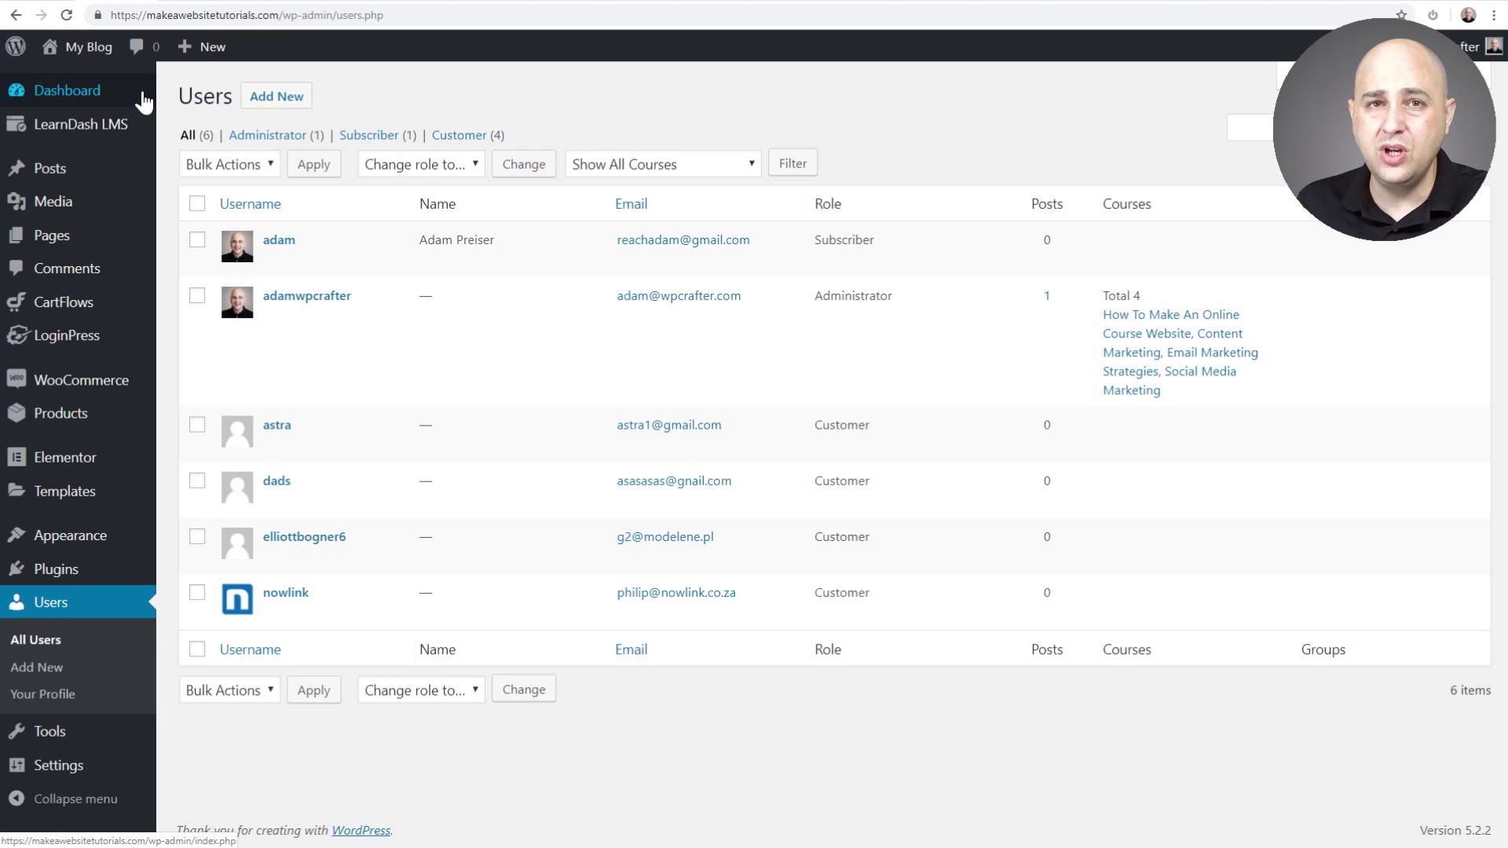
{"action": "mouse_move", "coordinate": [243, 259]}
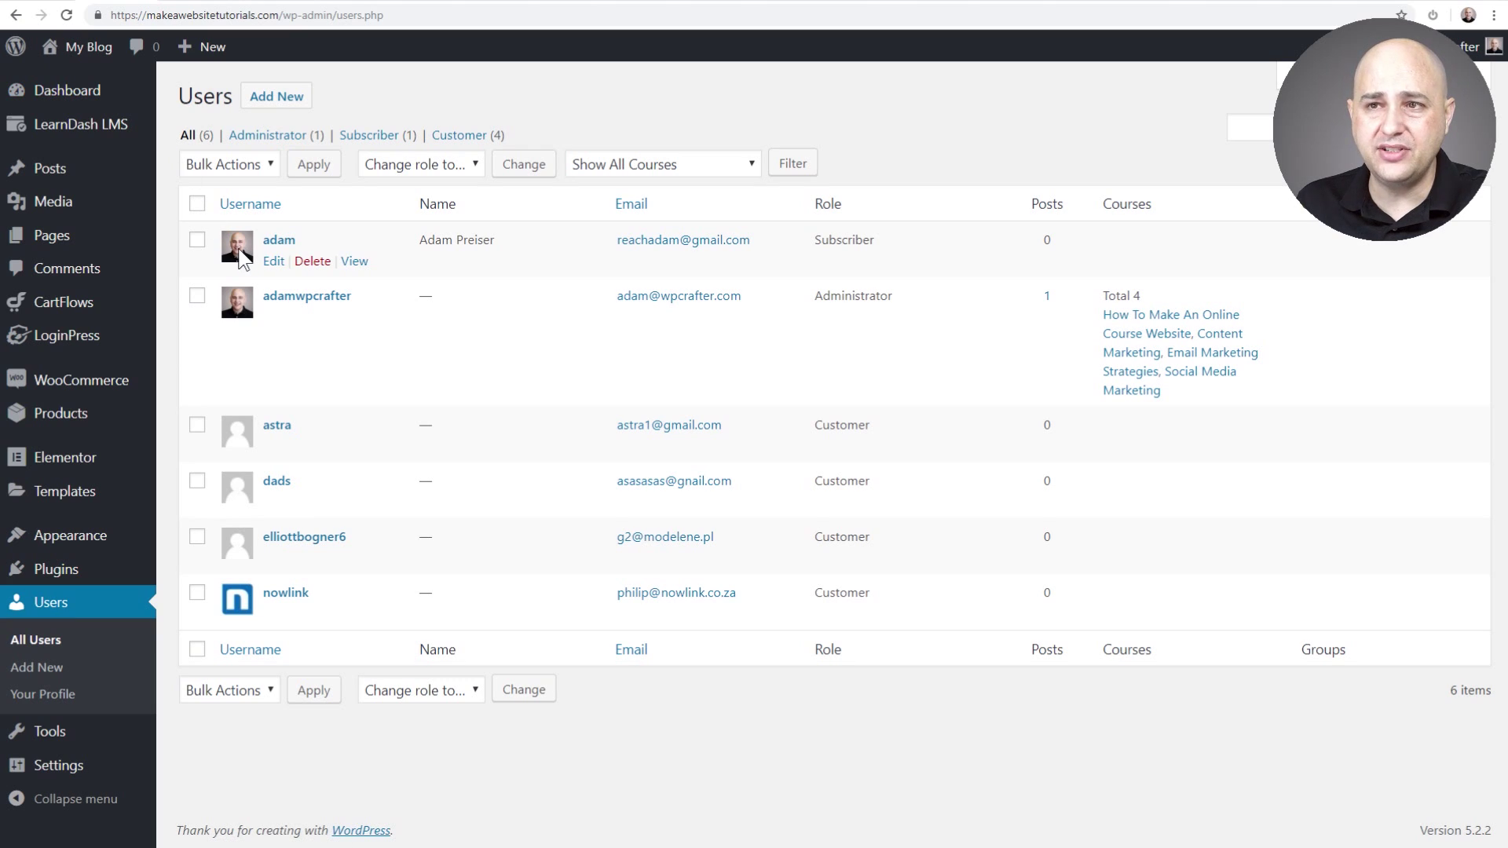